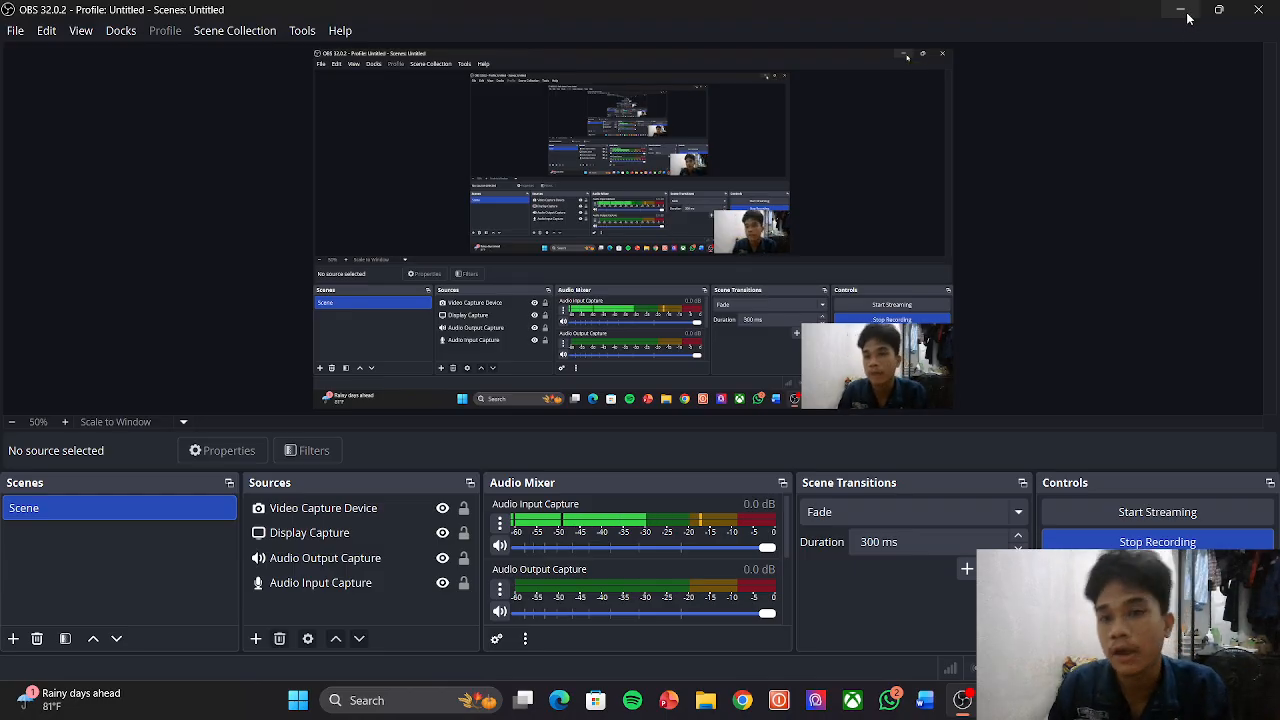
Step: Minimize the OBS Studio recorder so the Windows desktop shows
click(1183, 17)
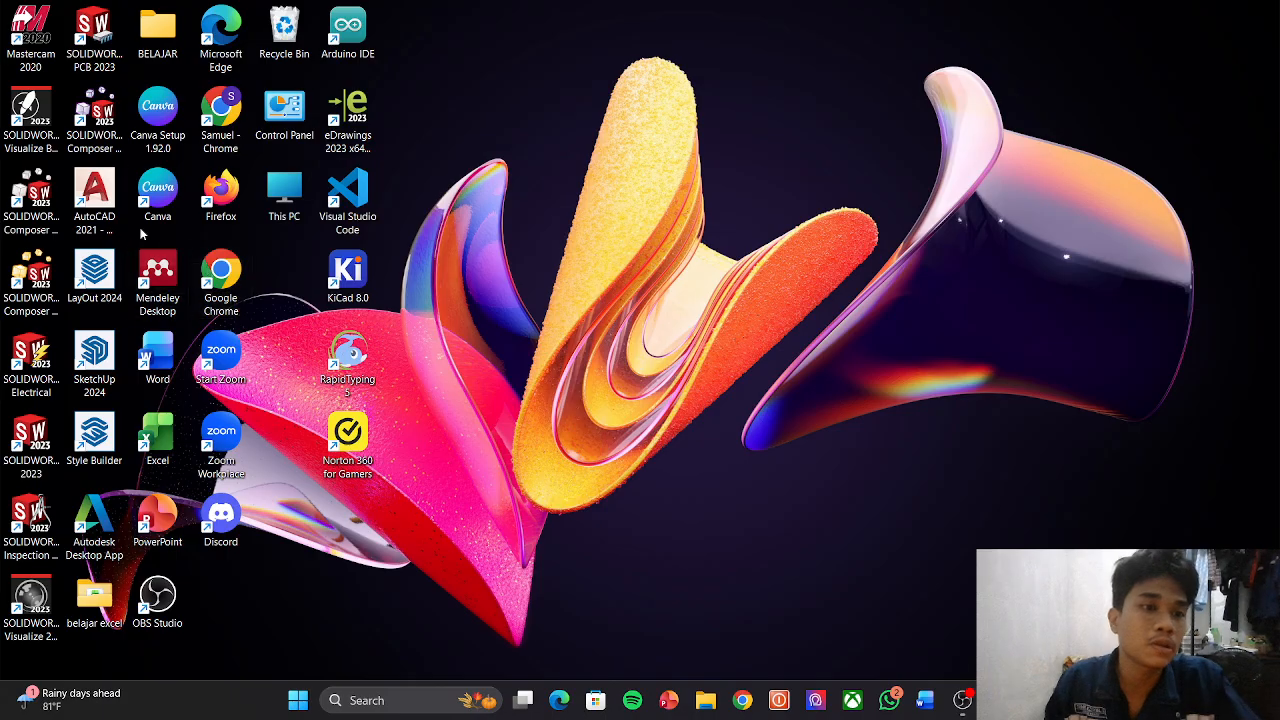
Step: Launch Mastercam 2020 from its desktop shortcut
double_click(38, 36)
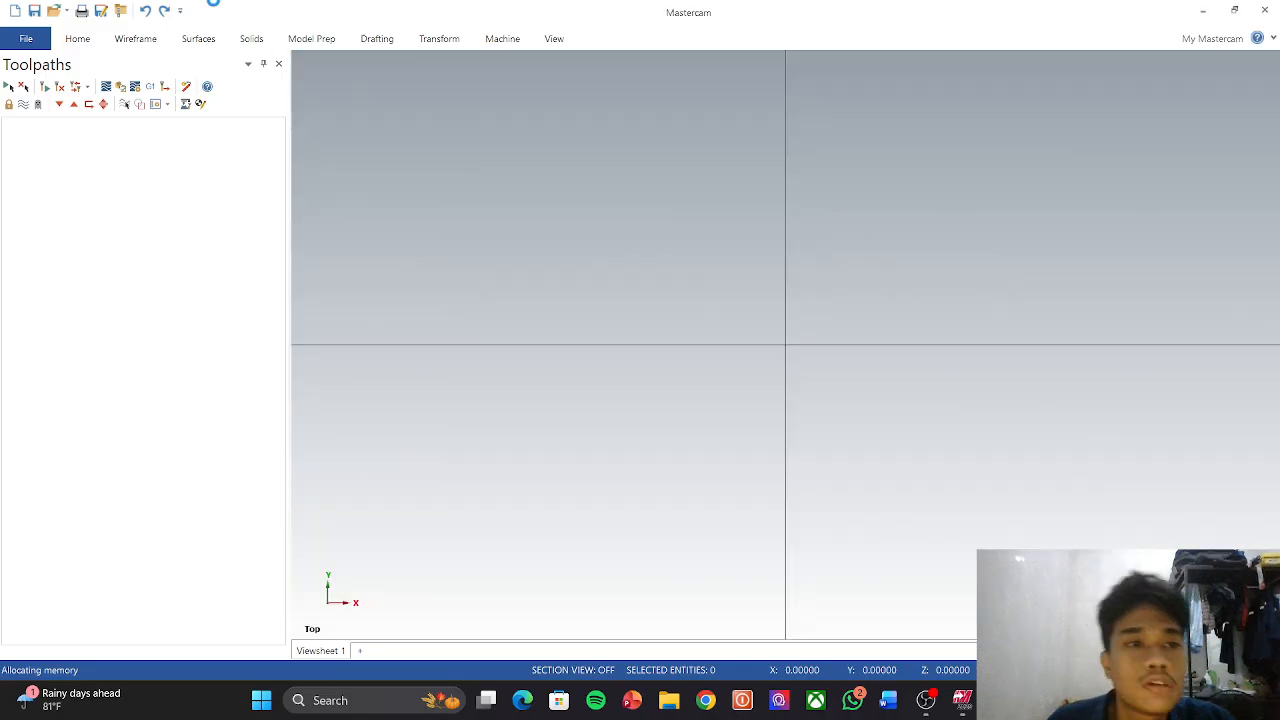
Step: Draw a 100 × 100 rectangle anchored at its centre on the origin
click(145, 42)
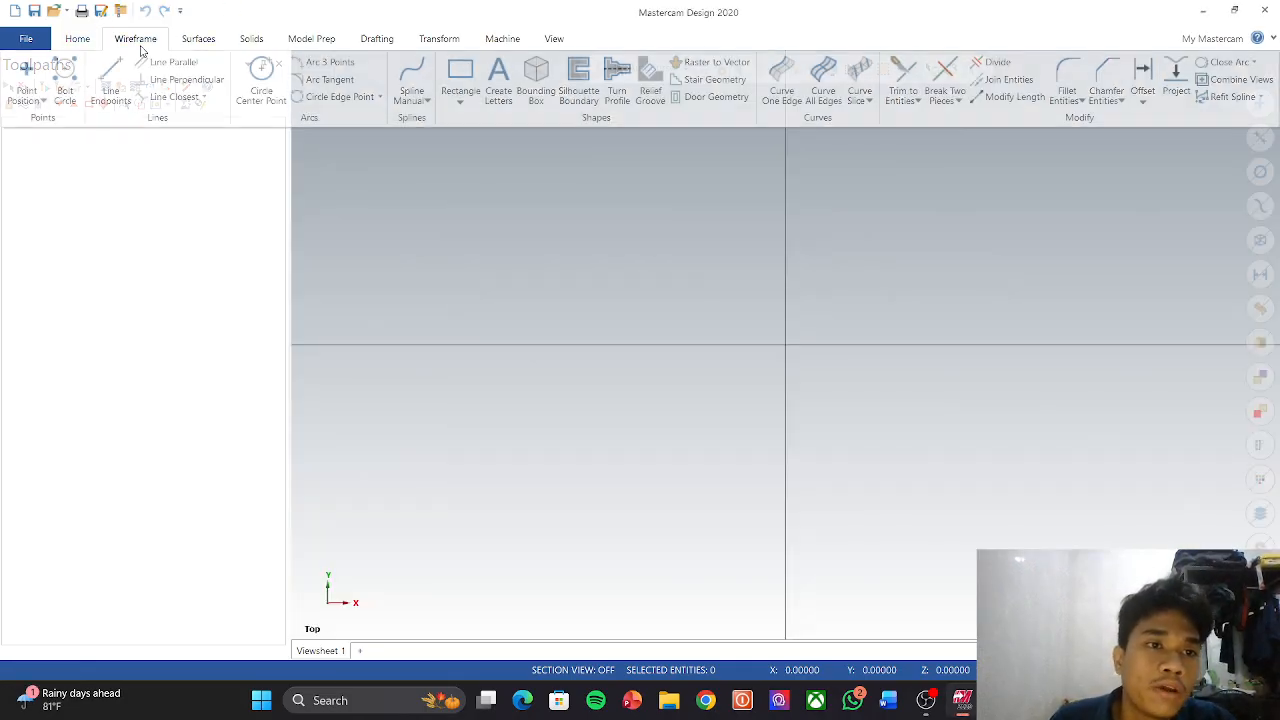
click(460, 72)
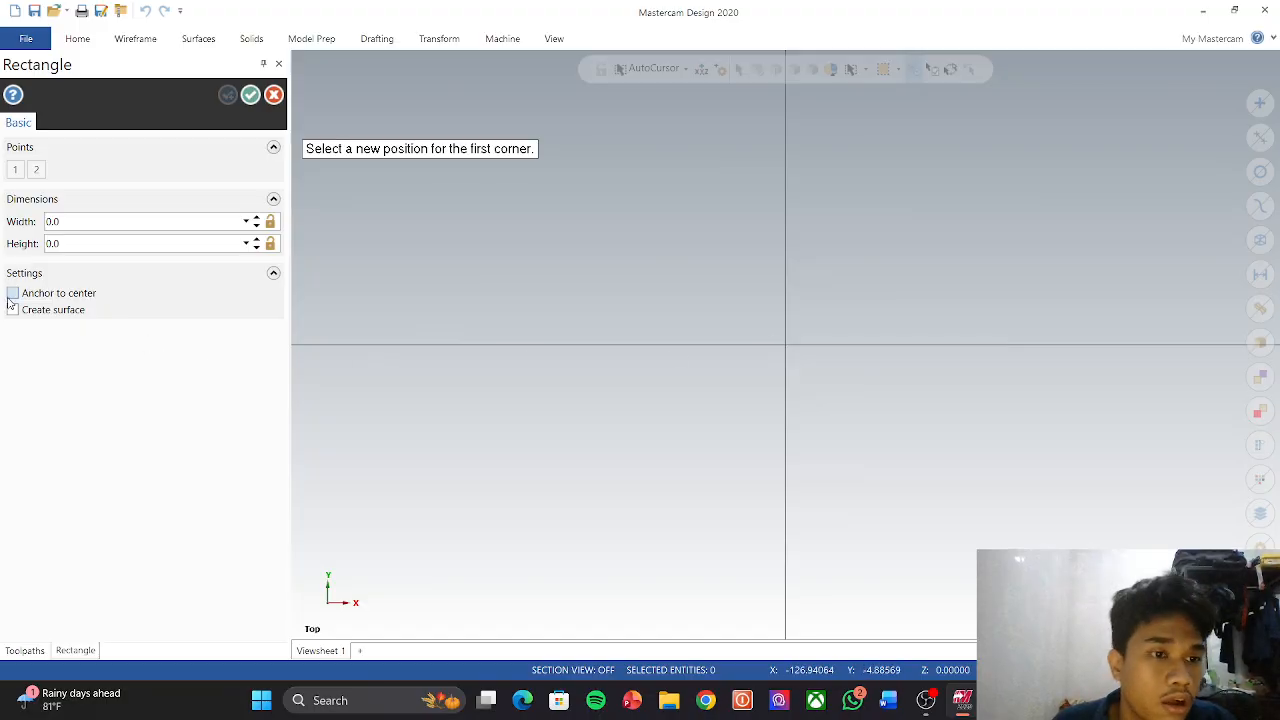
click(12, 294)
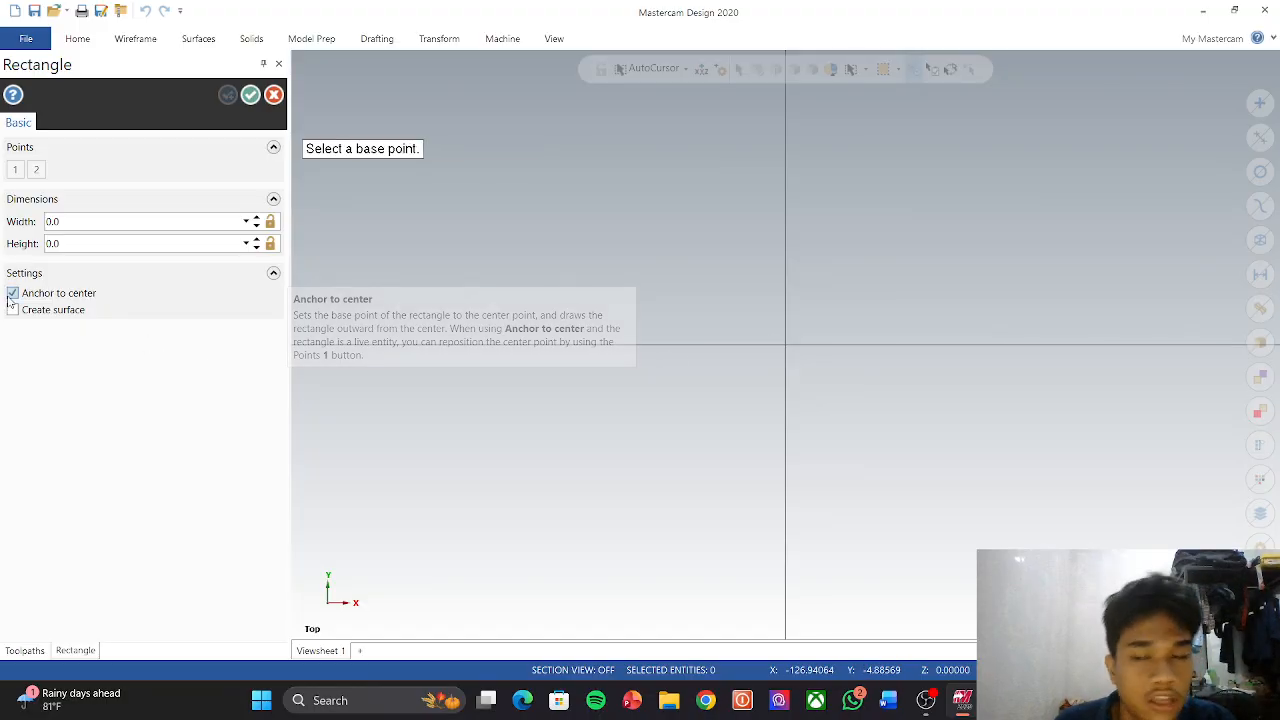
click(786, 346)
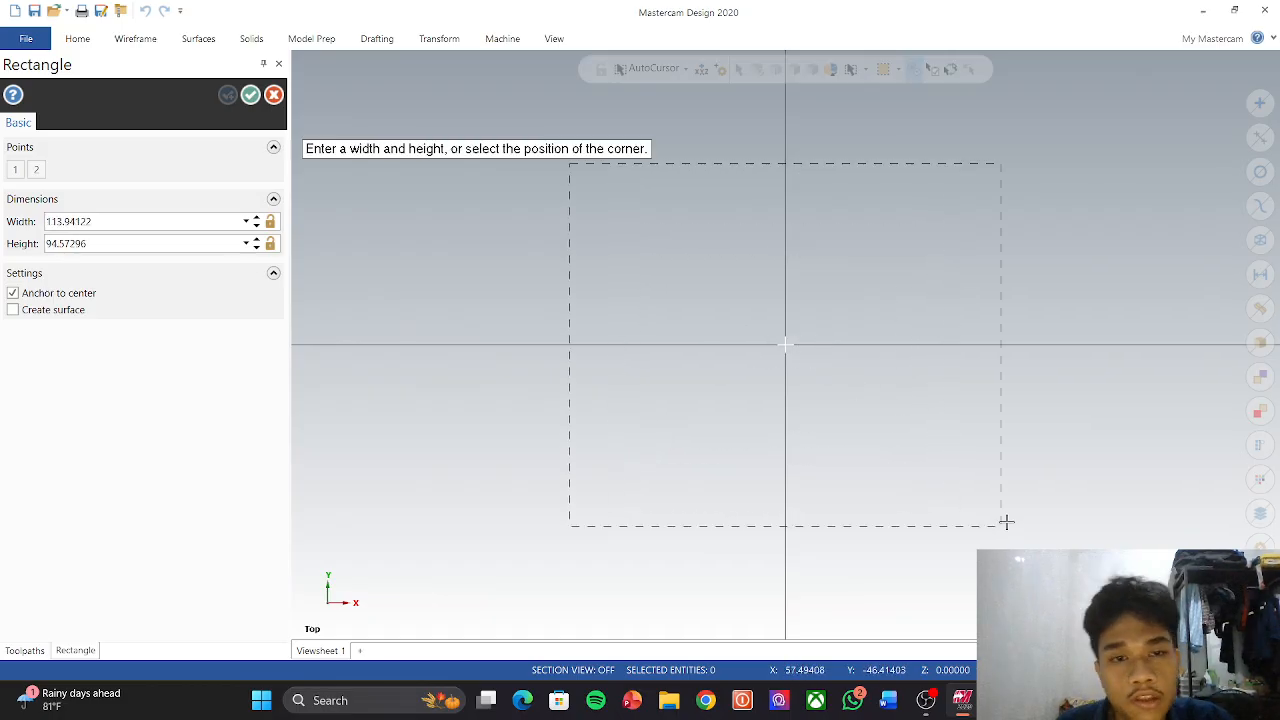
click(1037, 481)
click(155, 222)
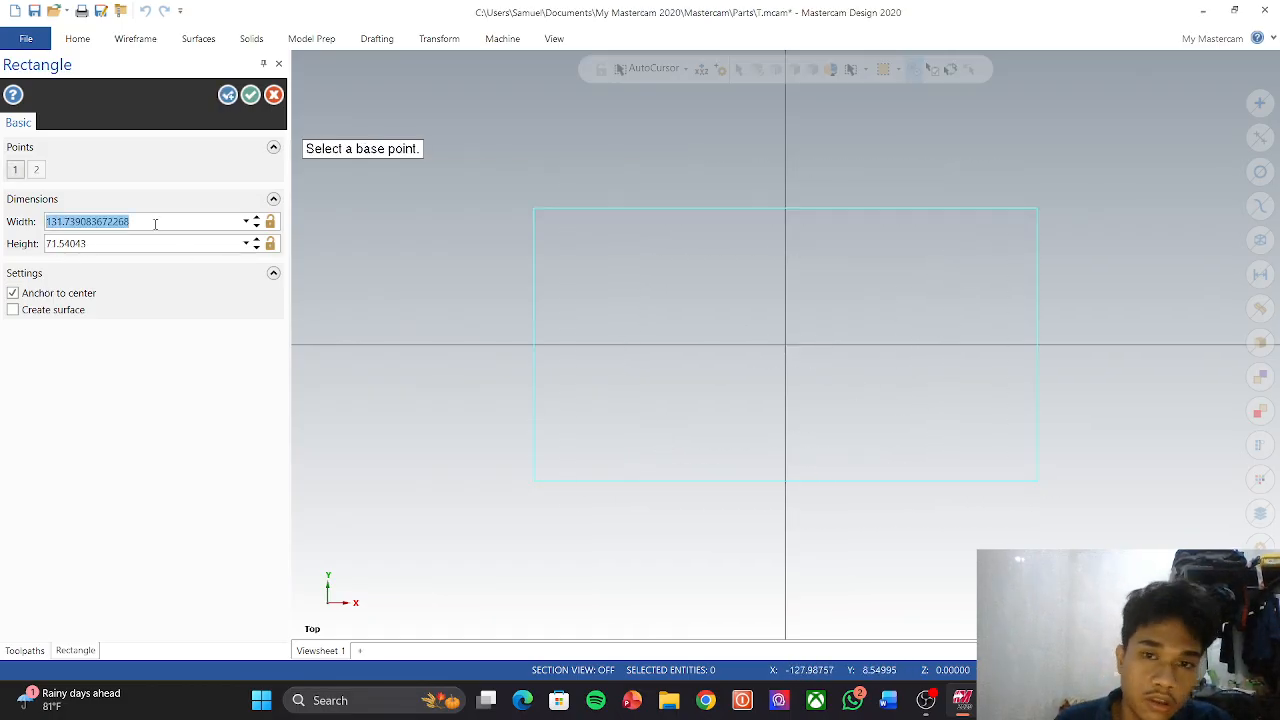
text(100)
key(Return)
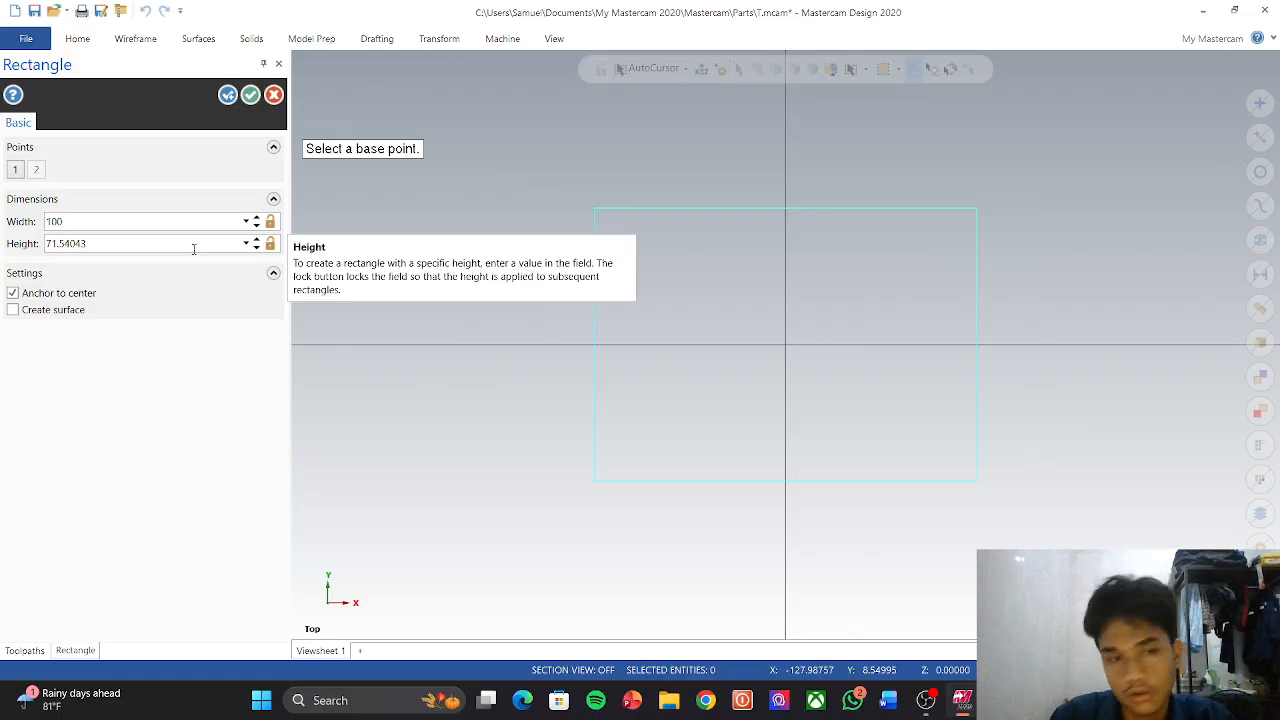
click(169, 245)
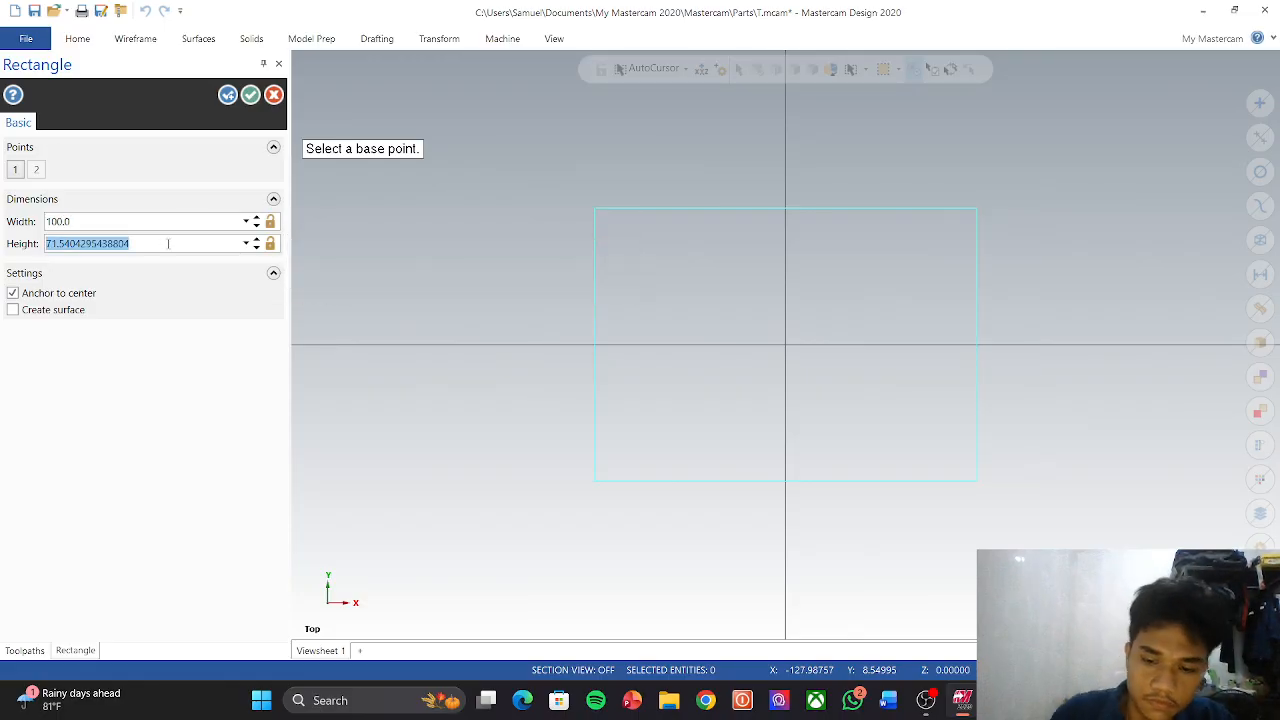
text(100)
key(Return)
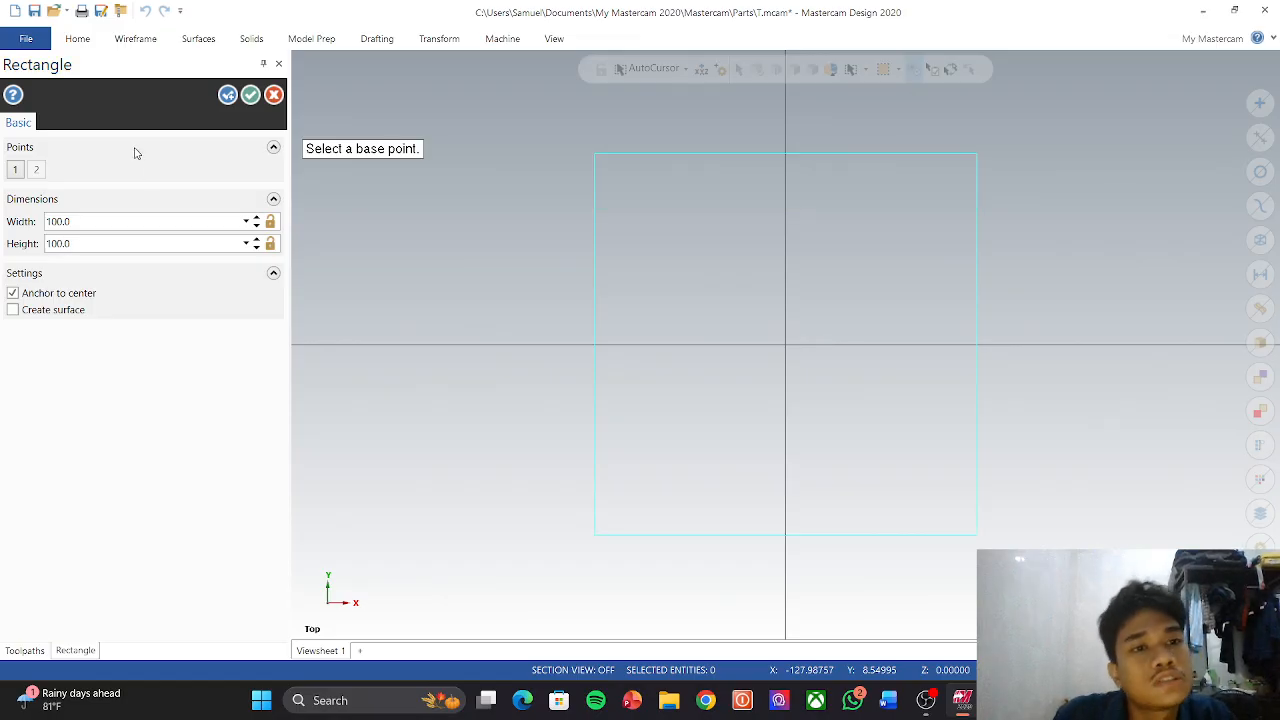
click(228, 94)
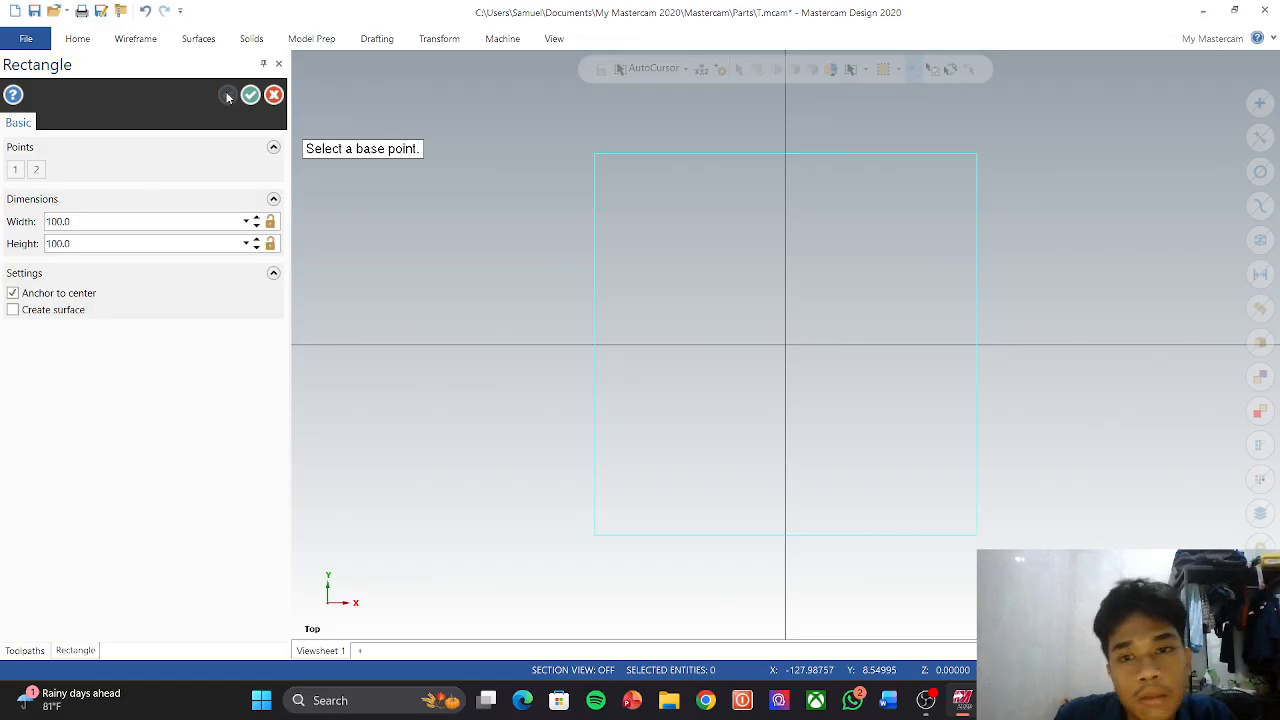
Step: Draw an 80 × 80 rectangle centred on the origin inside the 100 × 100 square
click(785, 345)
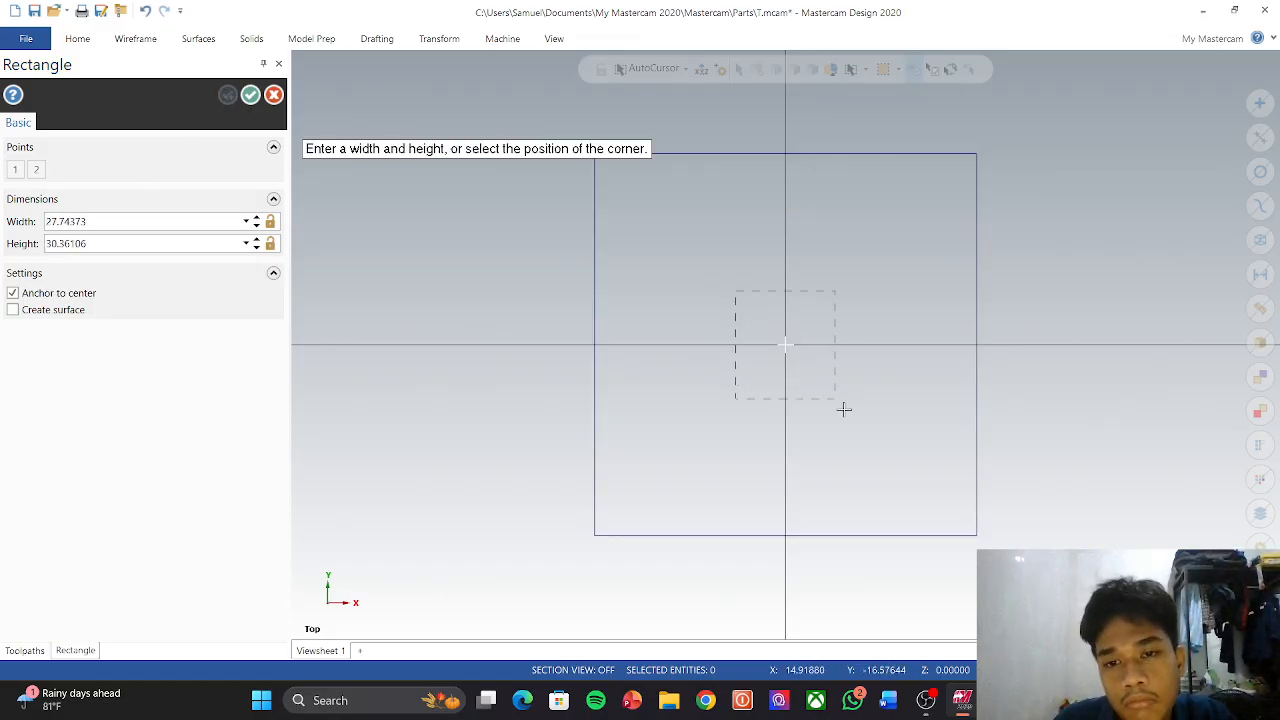
click(947, 508)
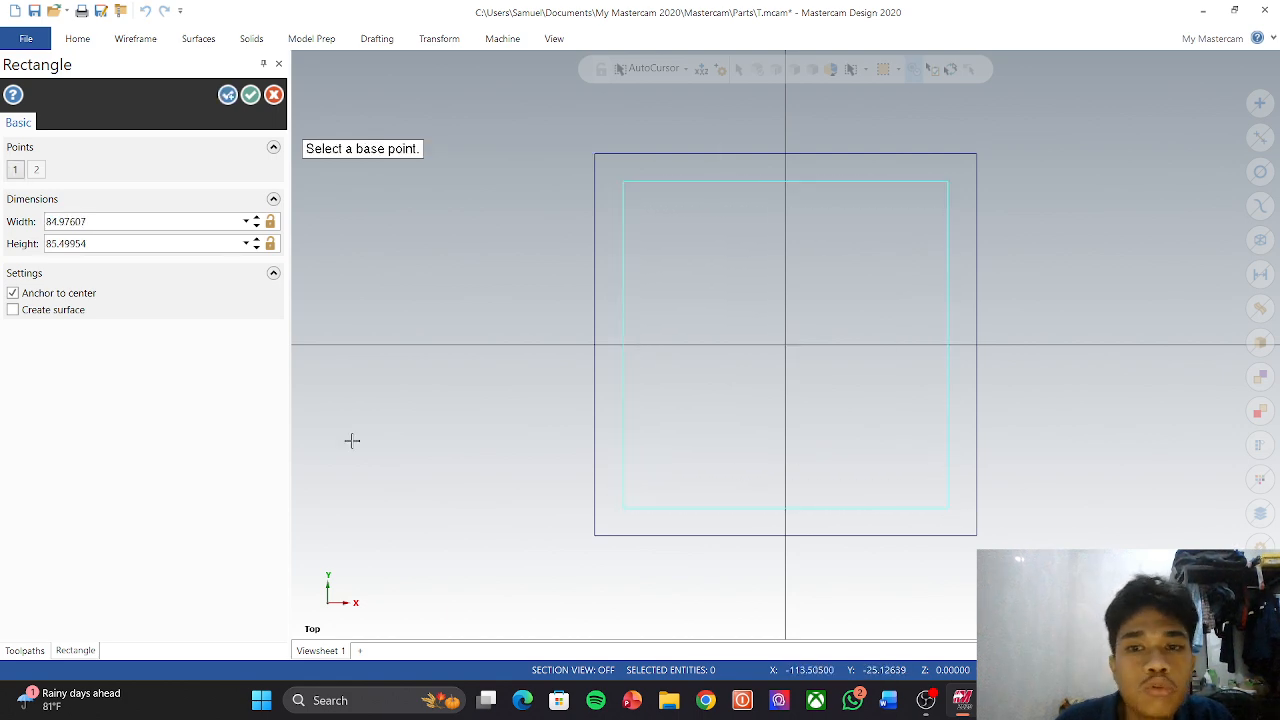
double_click(160, 220)
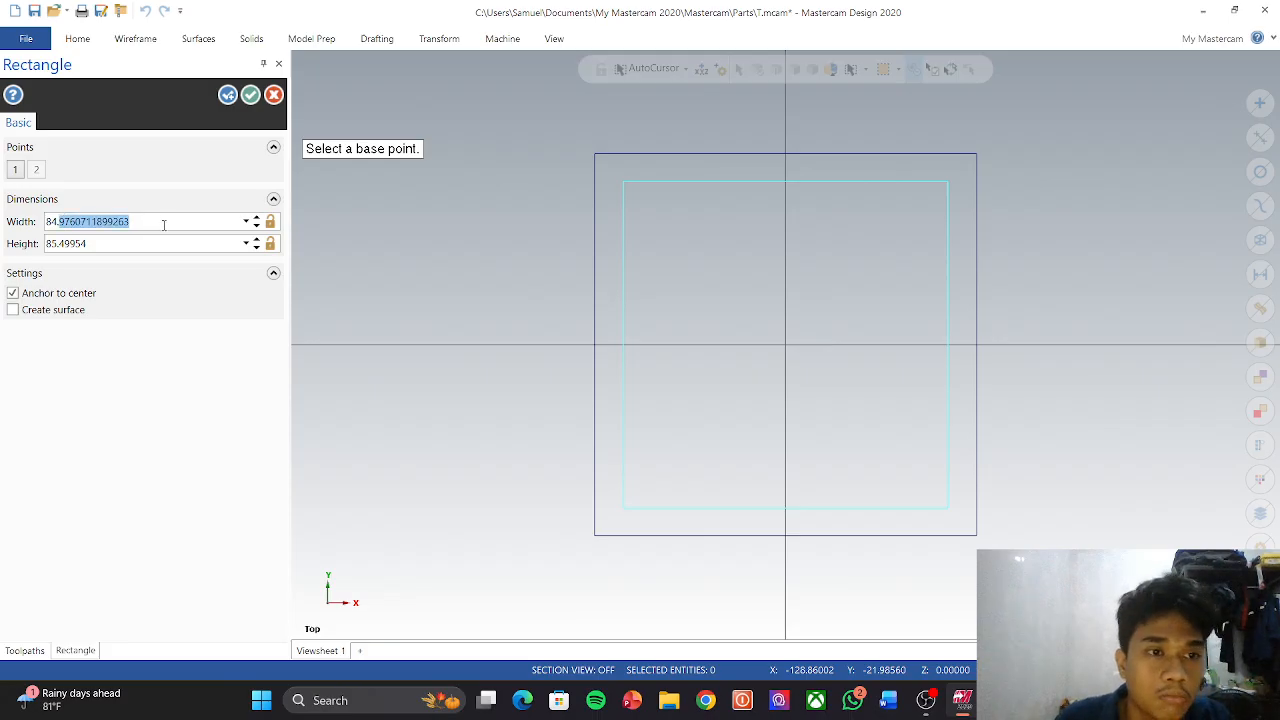
drag(162, 222, 10, 238)
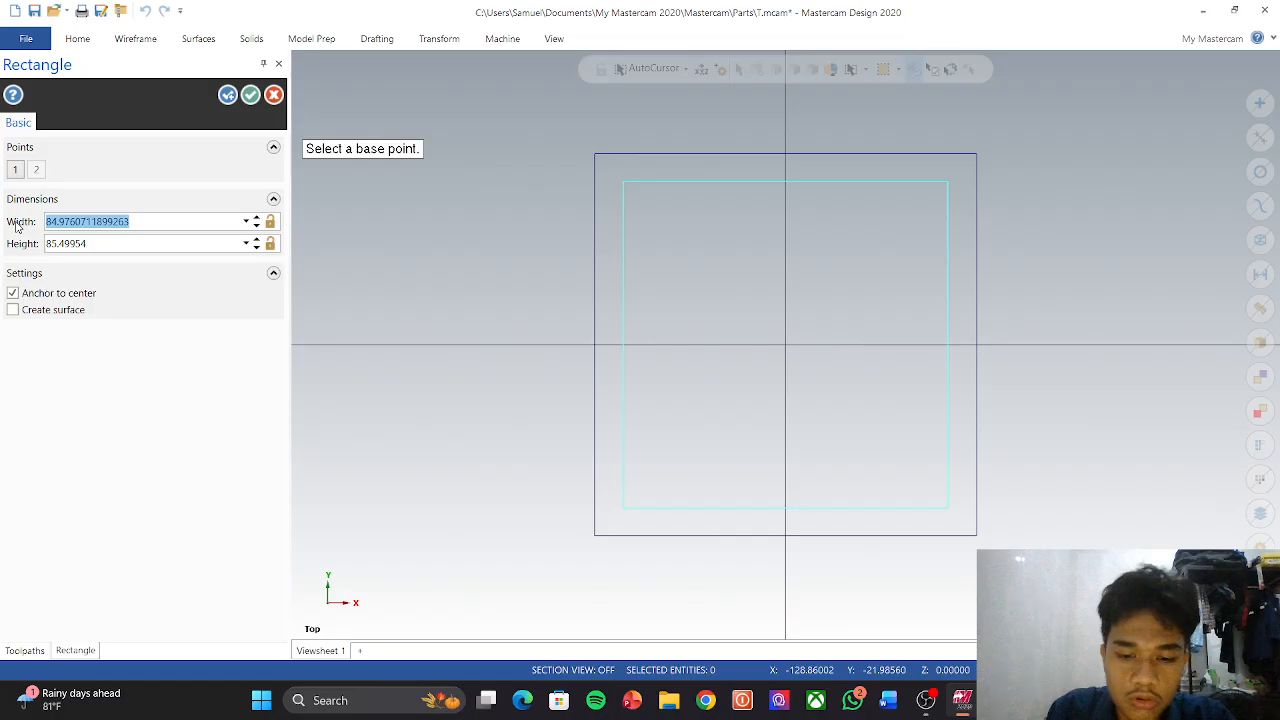
text(80)
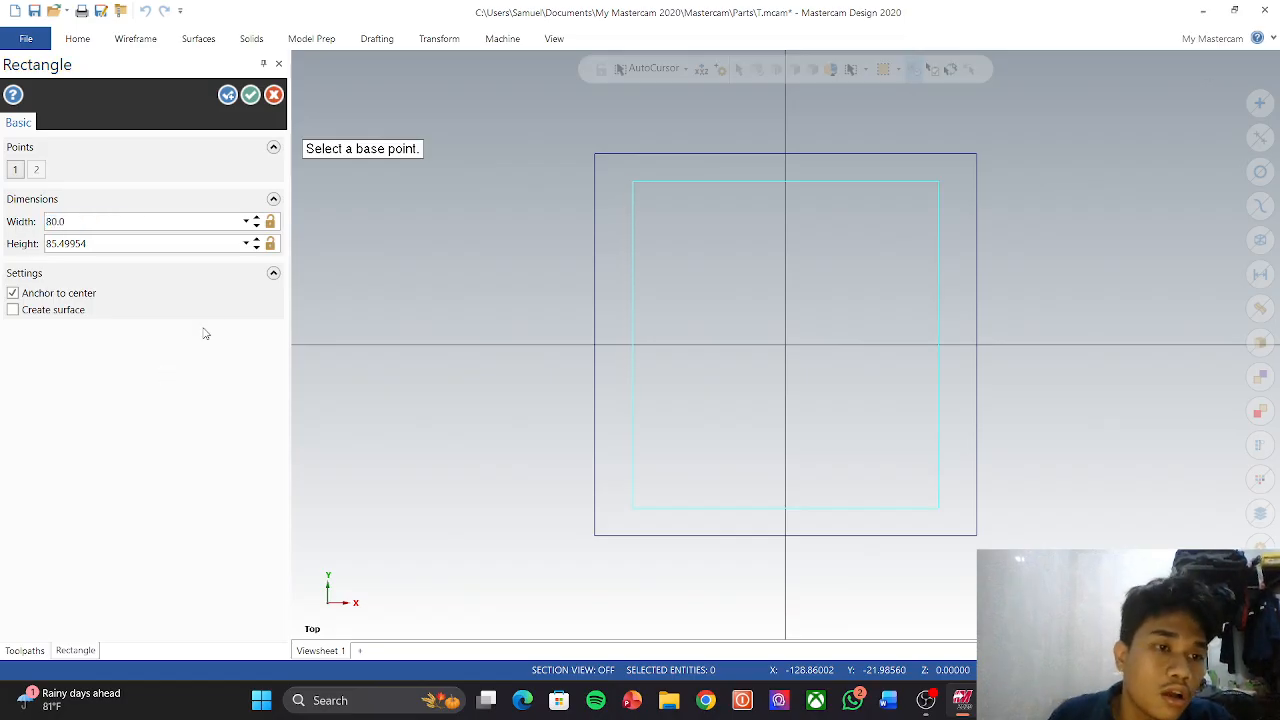
double_click(191, 247)
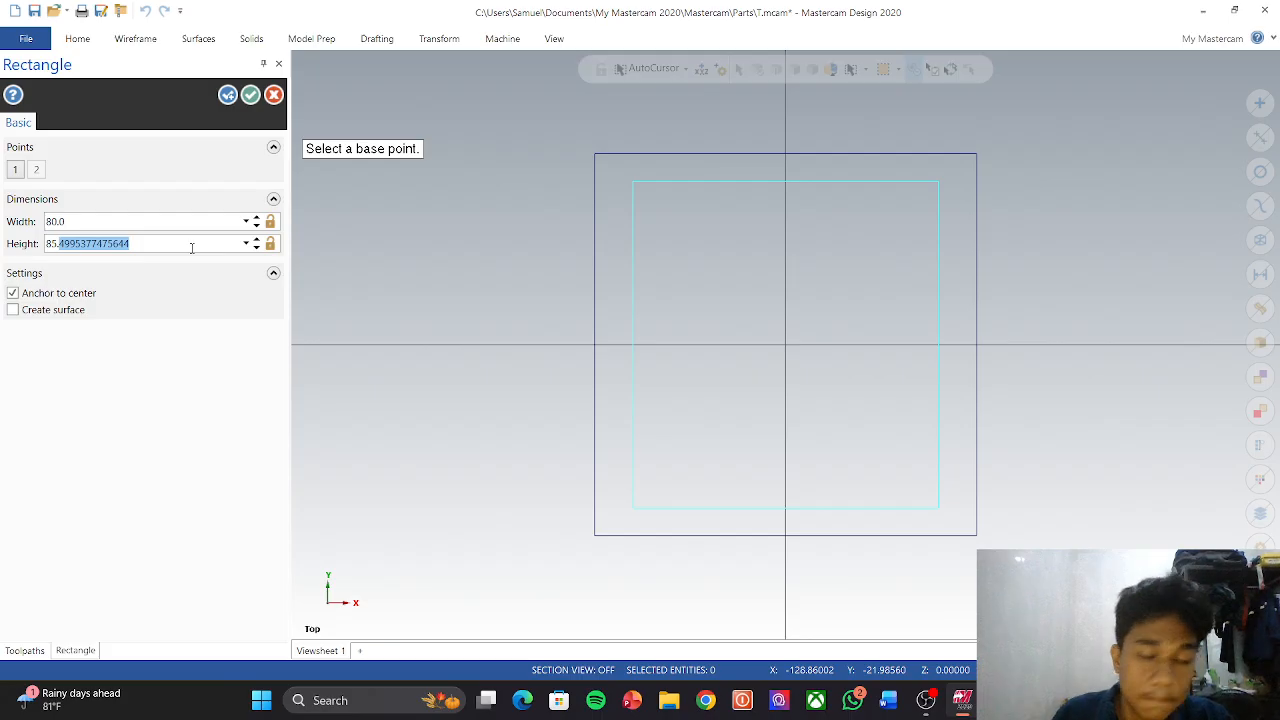
key(BackSpace)
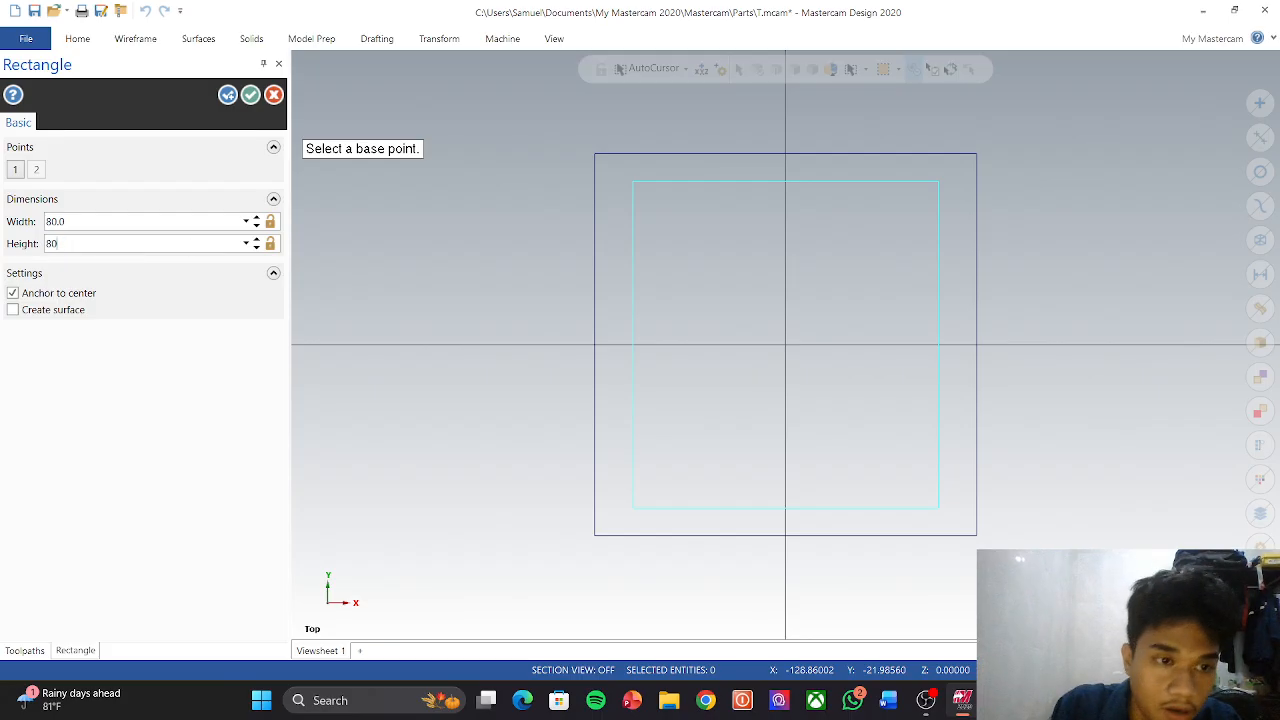
key(Return)
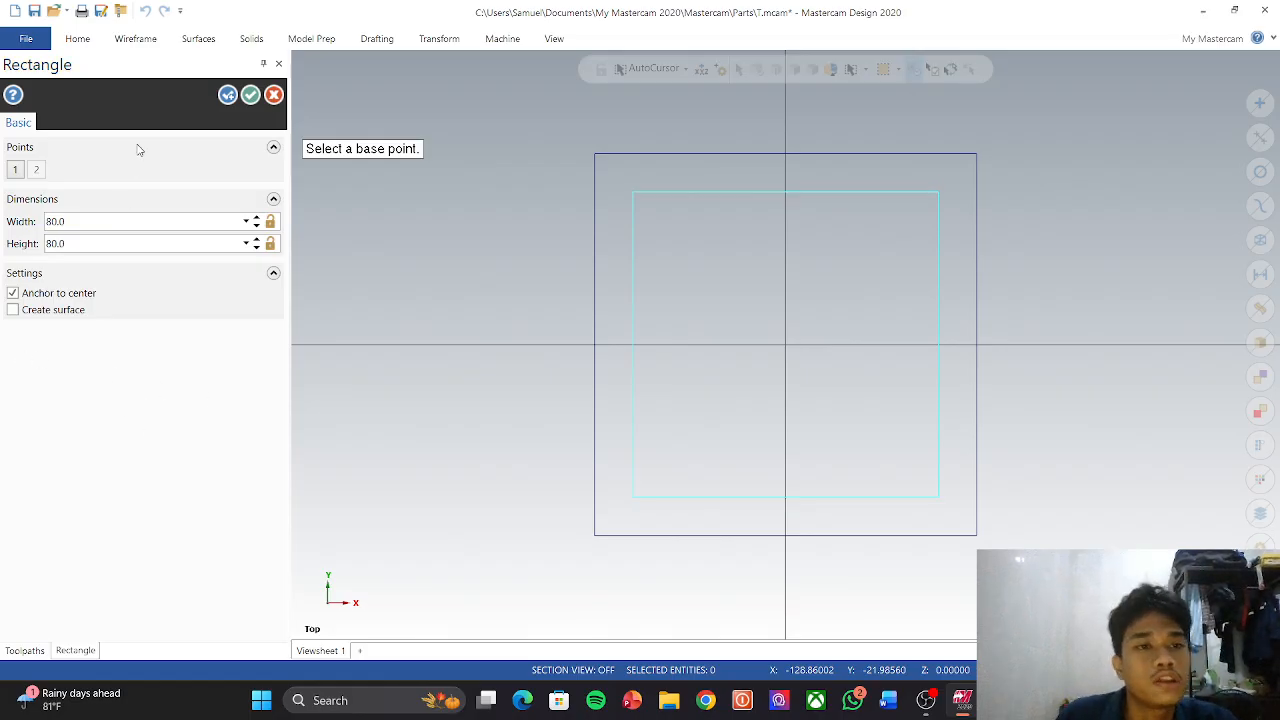
click(250, 94)
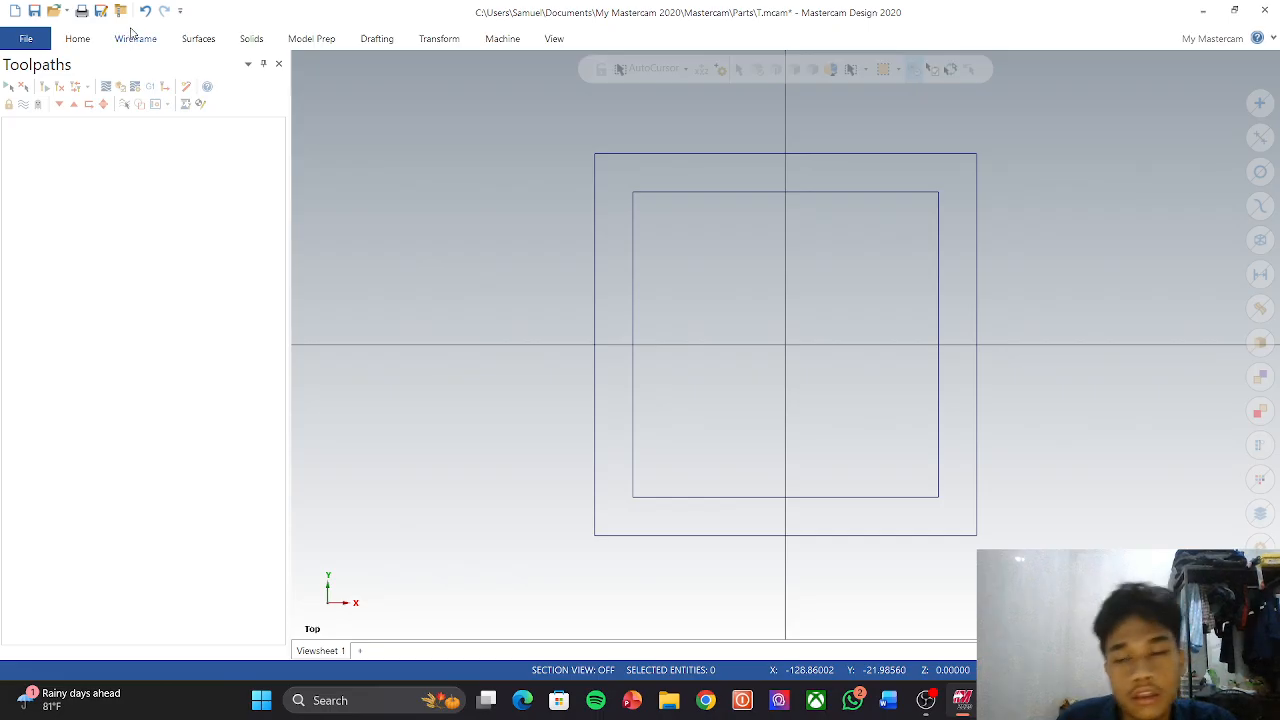
click(134, 37)
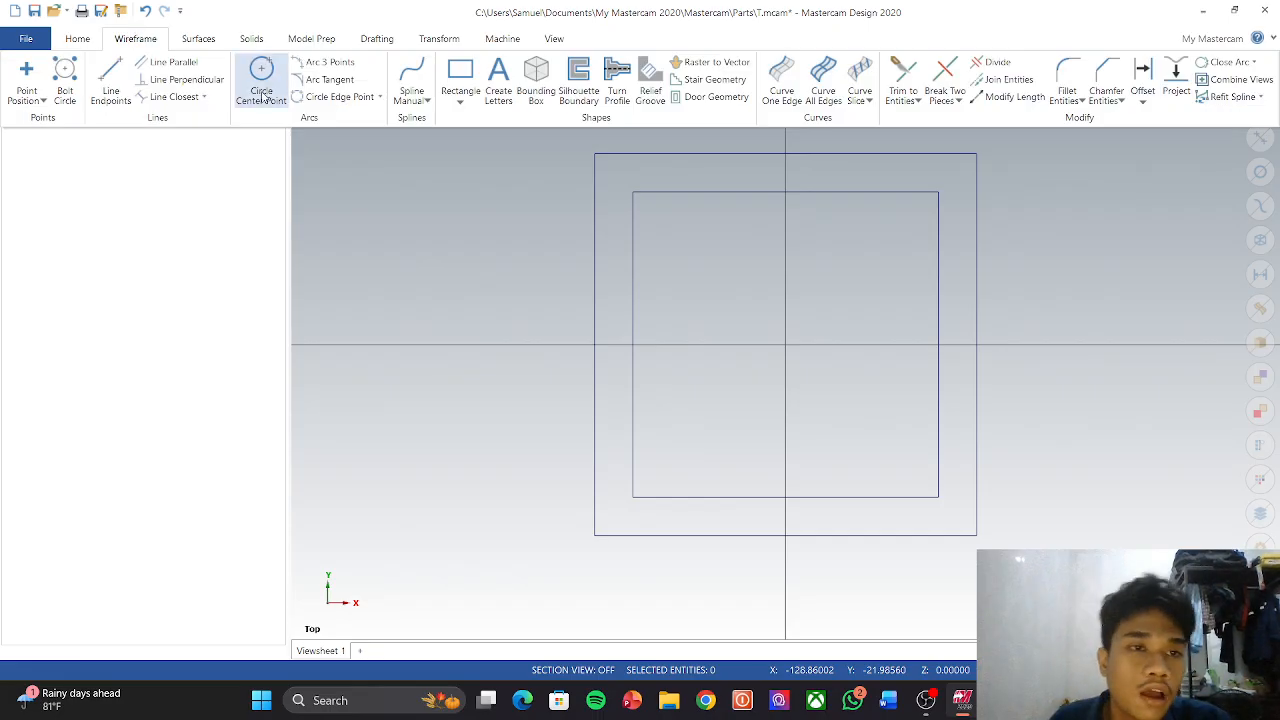
Step: Start Create Letters and enter the name and 03 as the lettering text
click(499, 80)
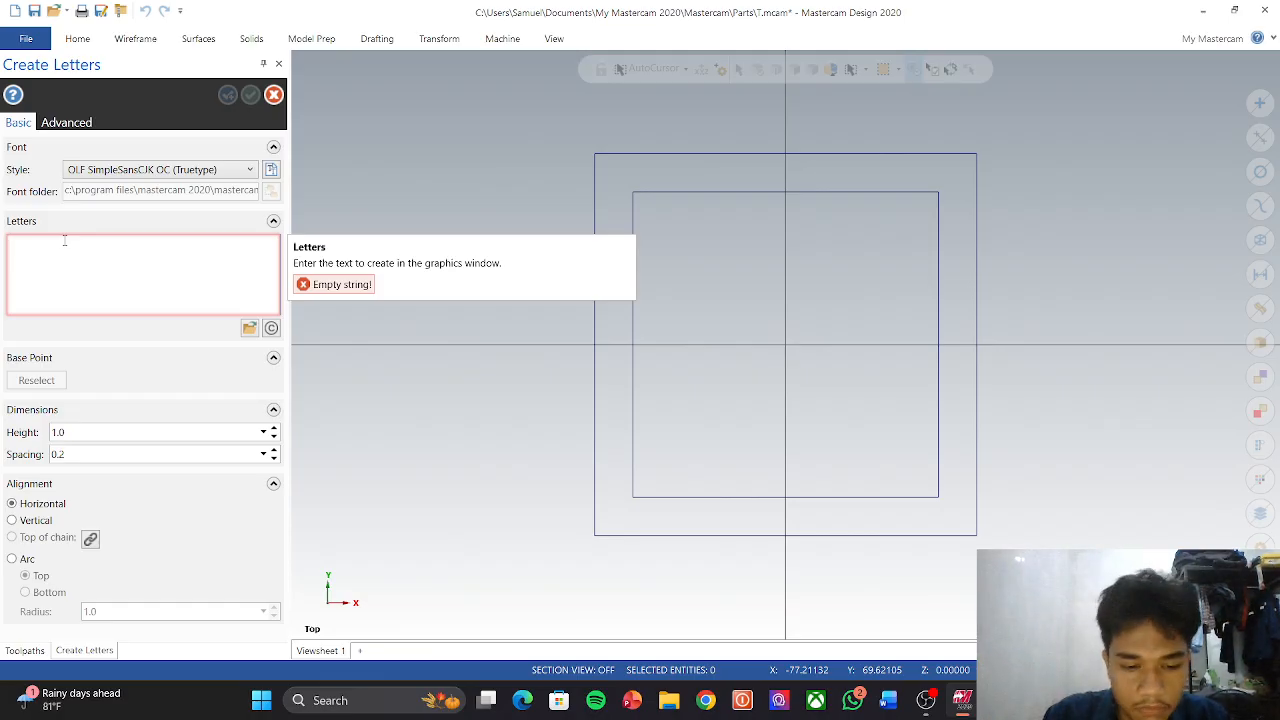
text(s)
key(BackSpace)
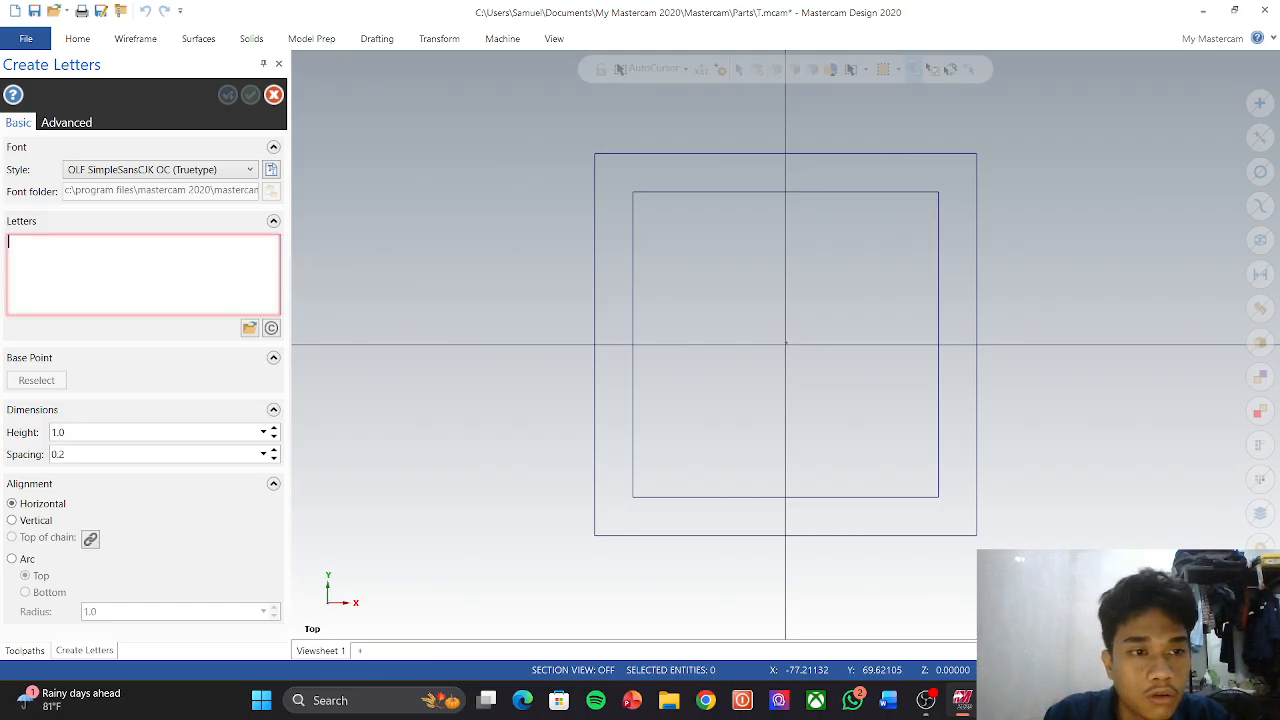
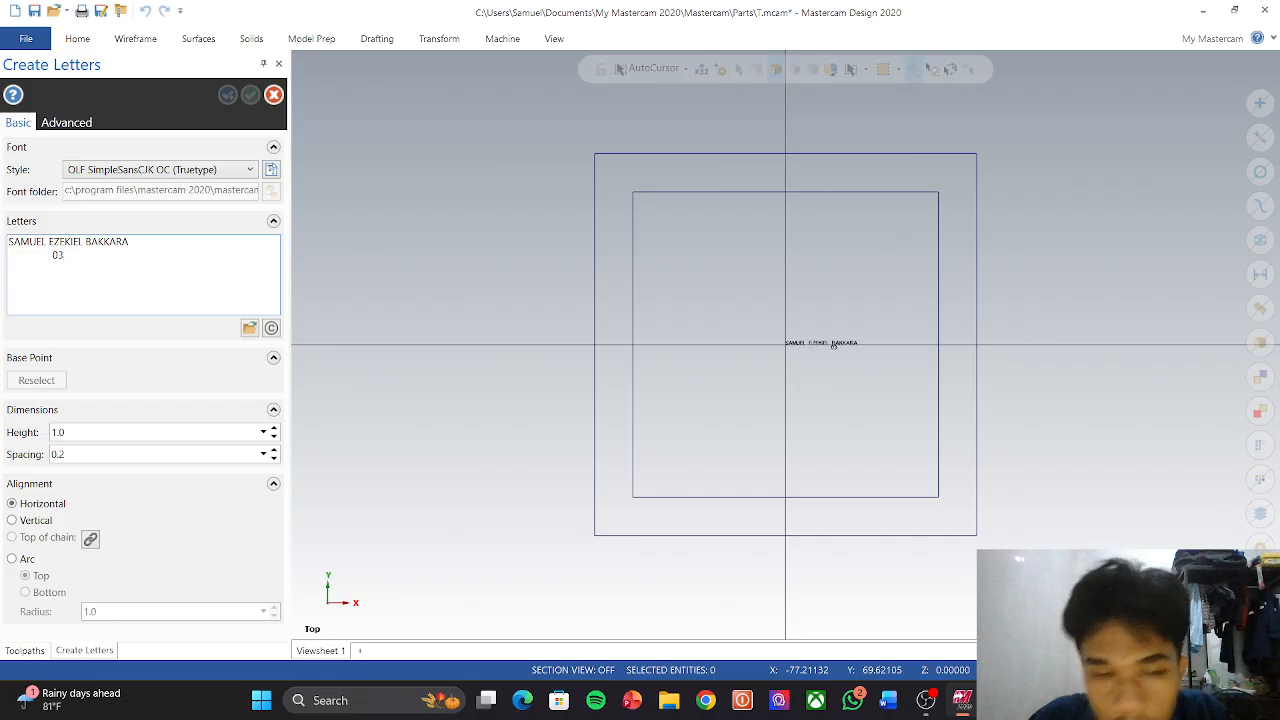
Step: Set the letter height to 10.0 and the spacing to 3.0
click(129, 437)
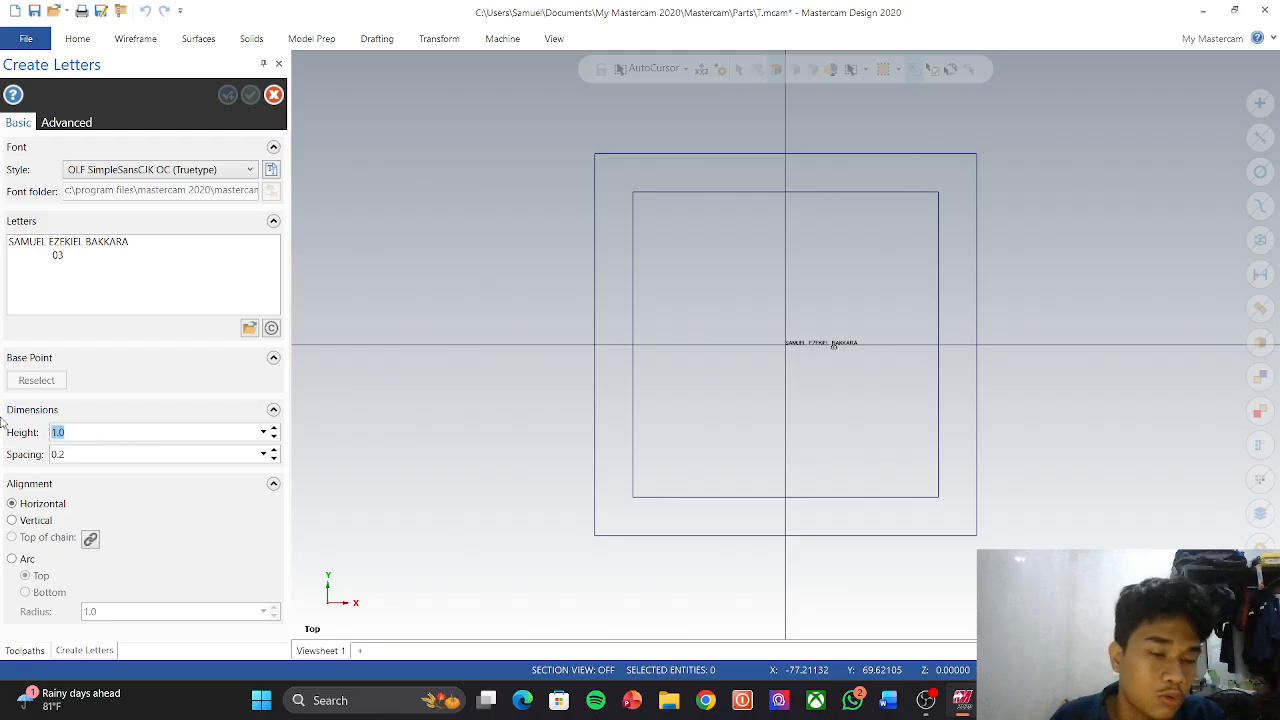
text(1)
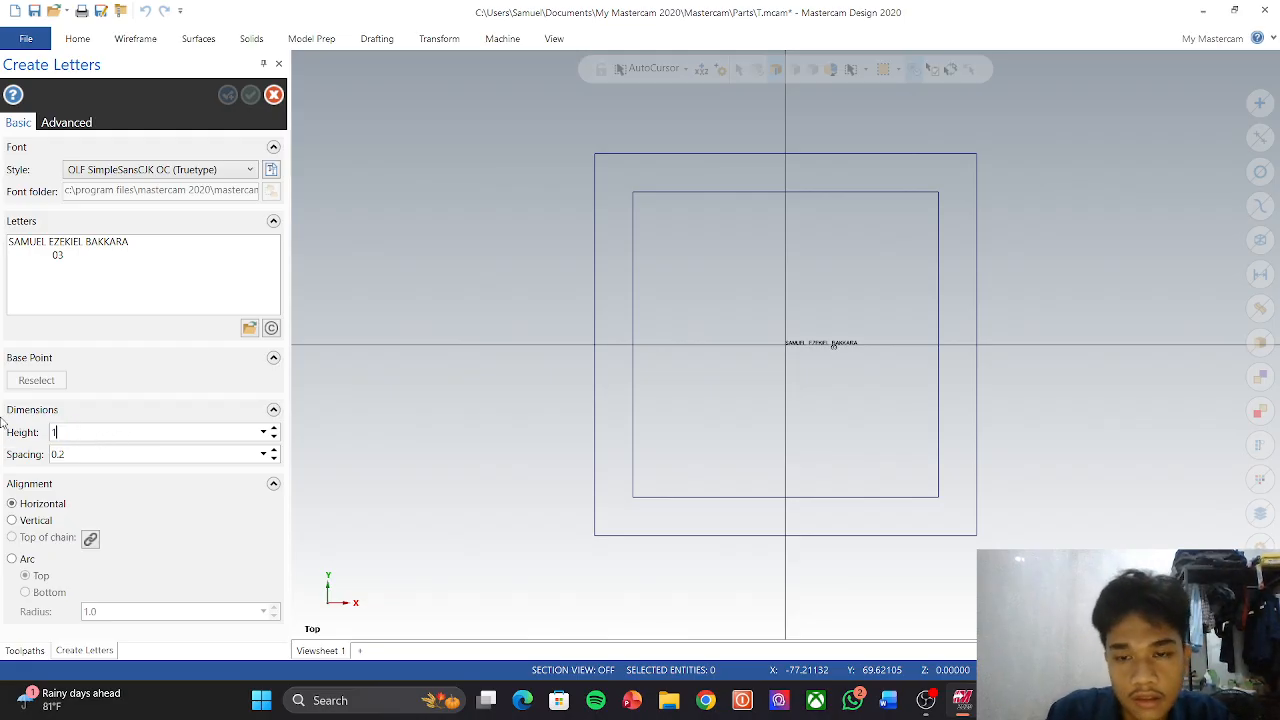
text(0)
key(Return)
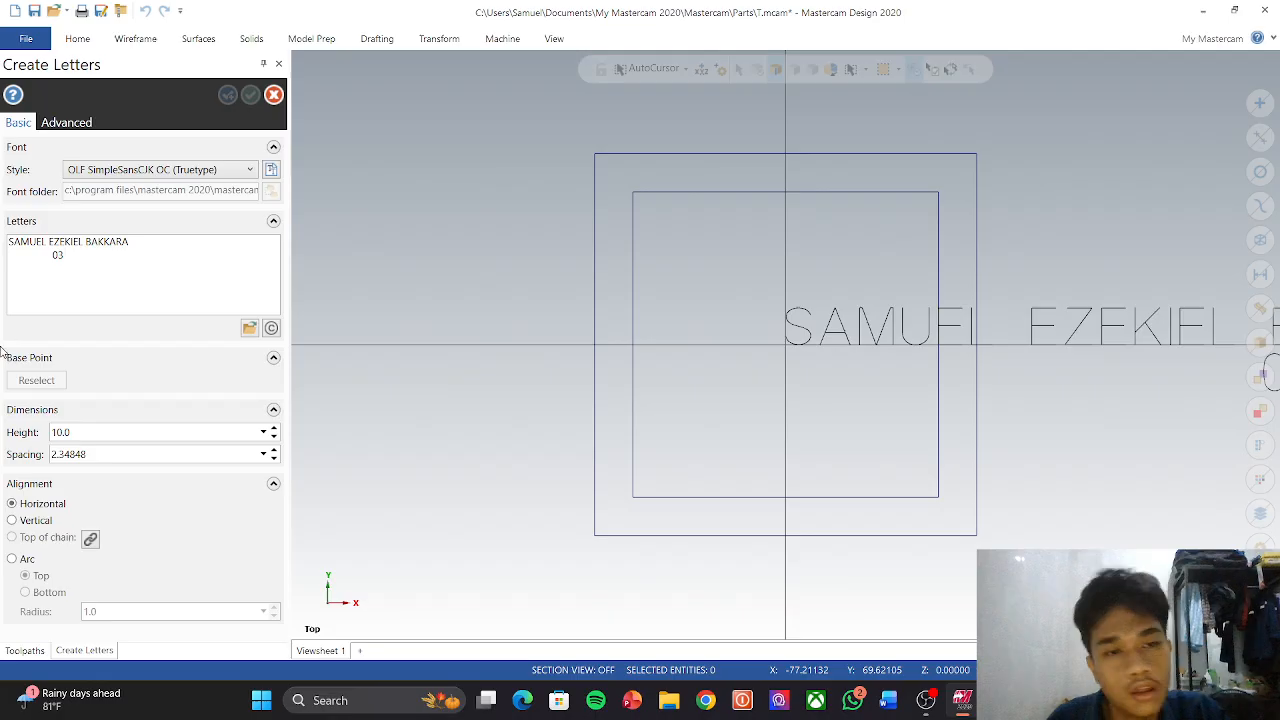
click(110, 453)
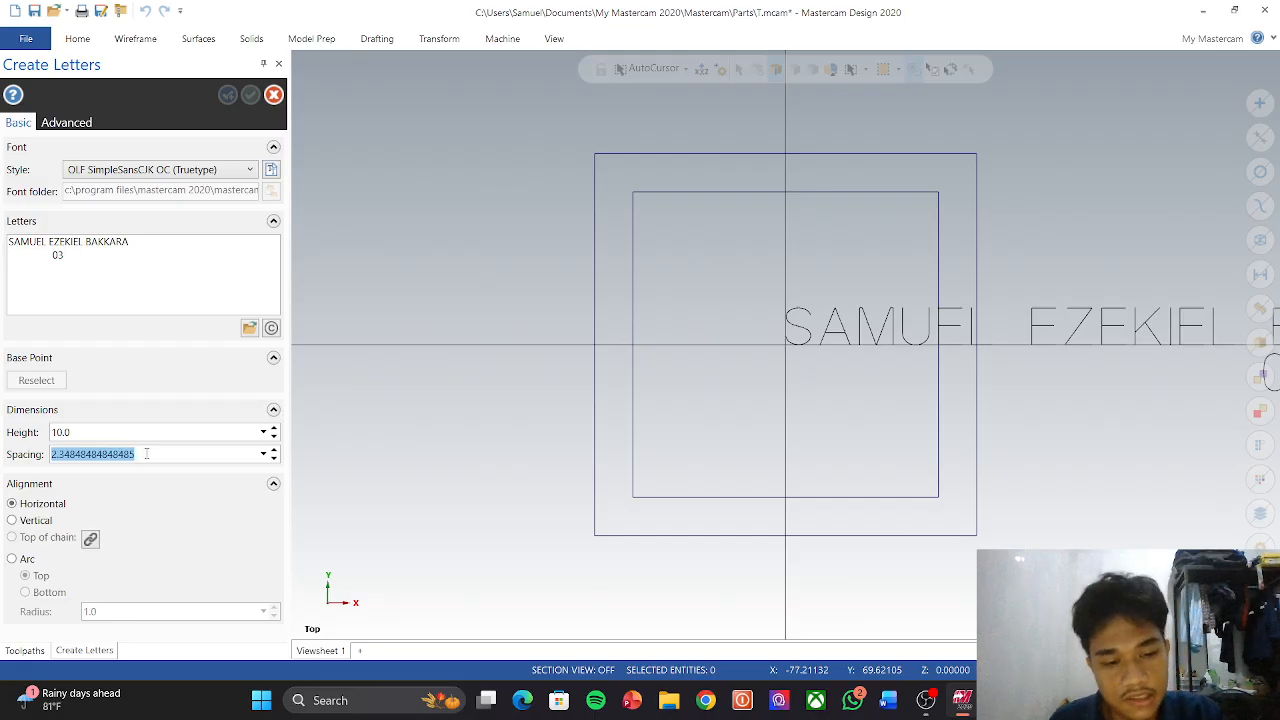
text(3)
key(Return)
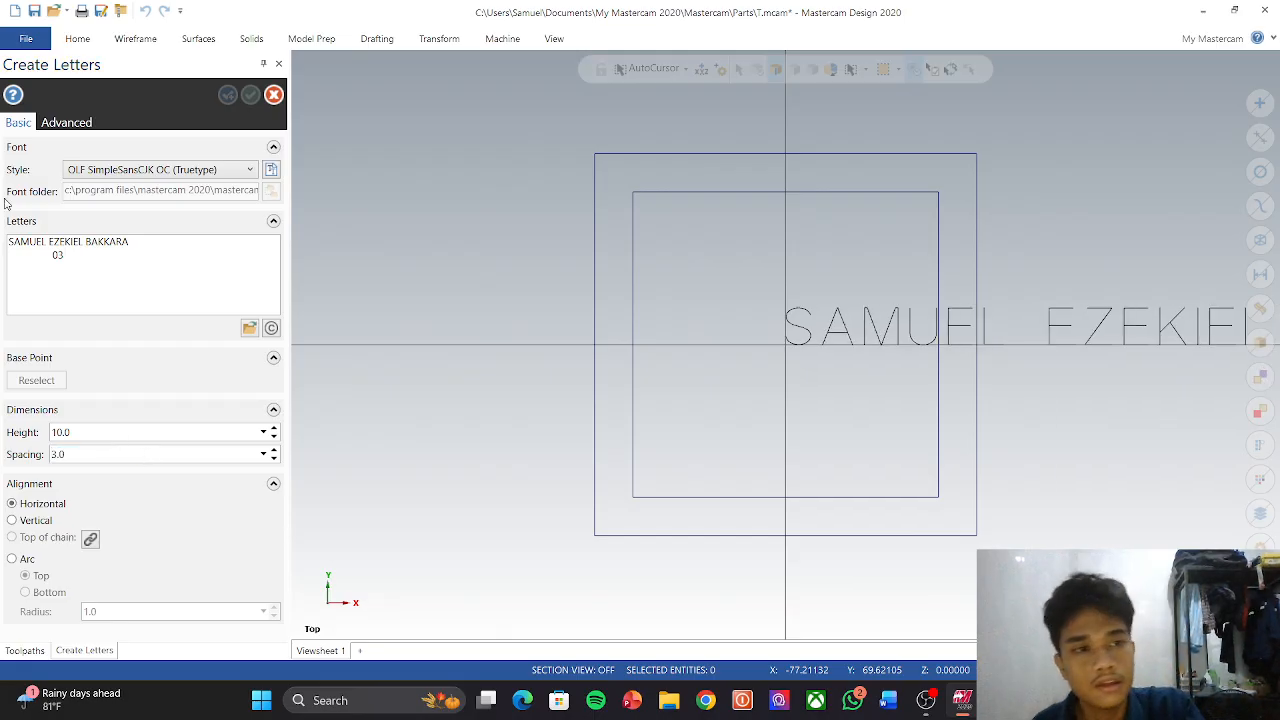
Step: Switch the lettering font to Drafting (European) Font
click(131, 173)
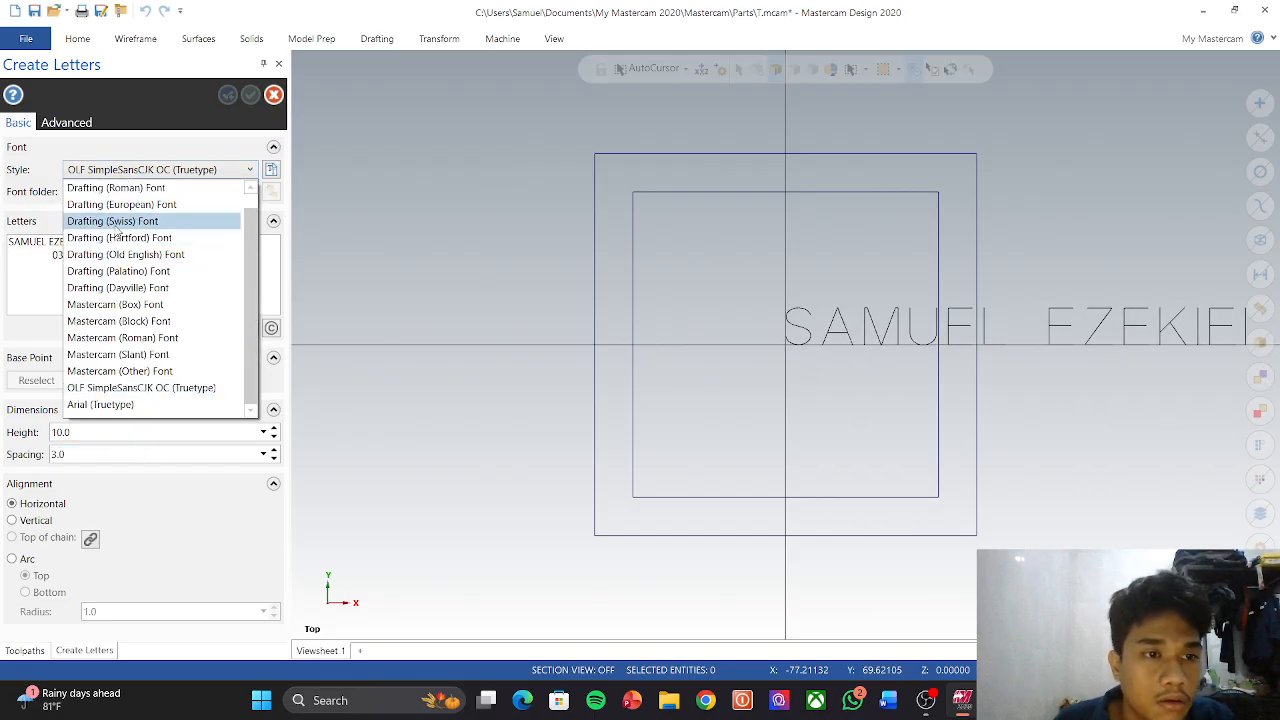
click(117, 206)
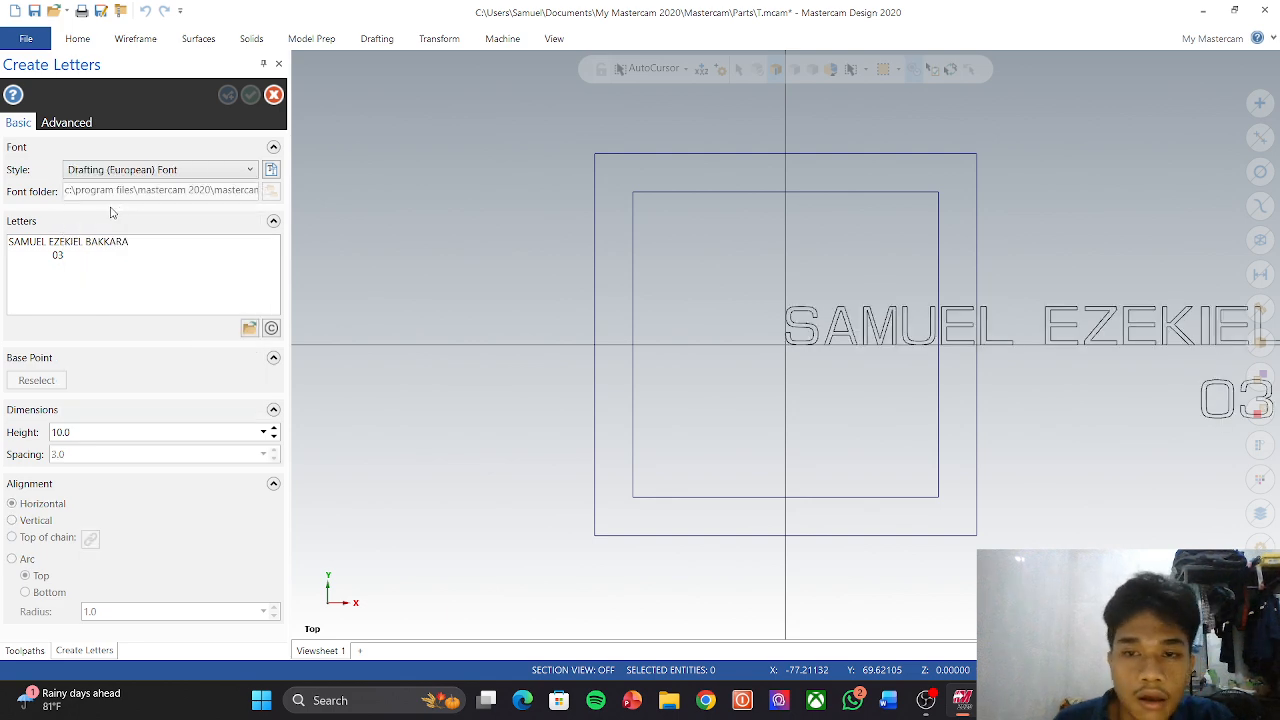
click(192, 172)
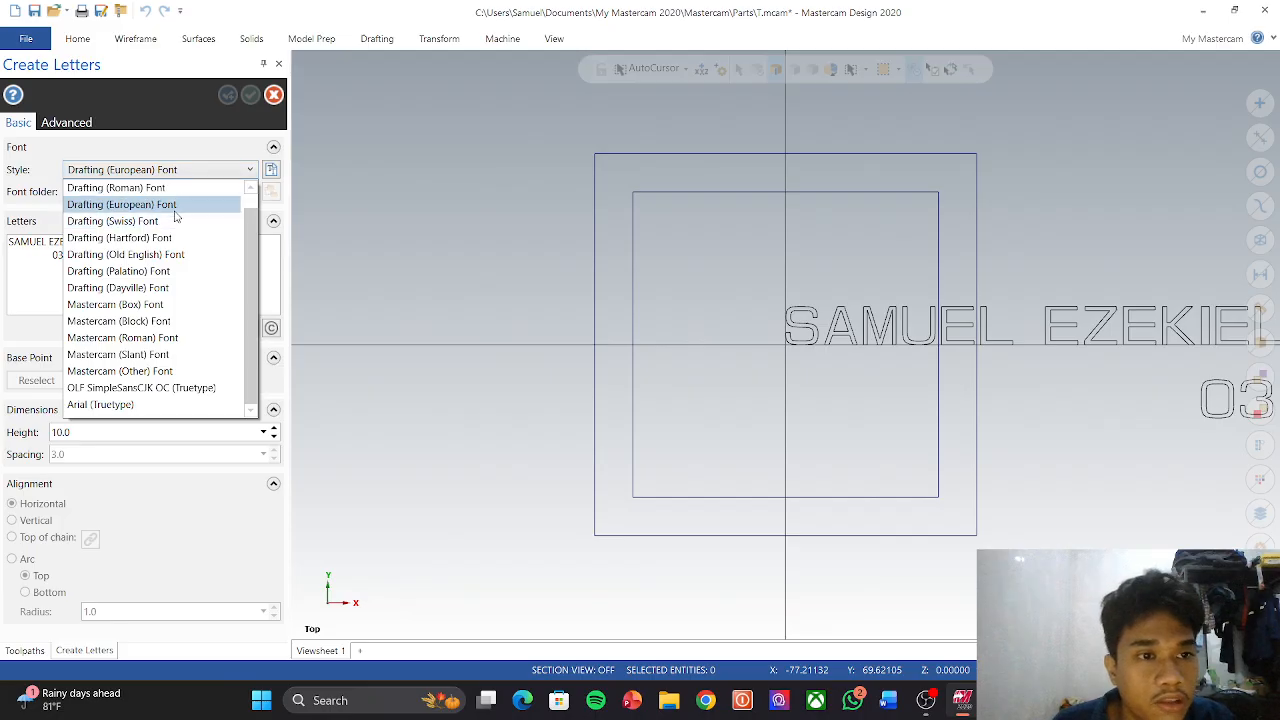
click(175, 210)
click(197, 174)
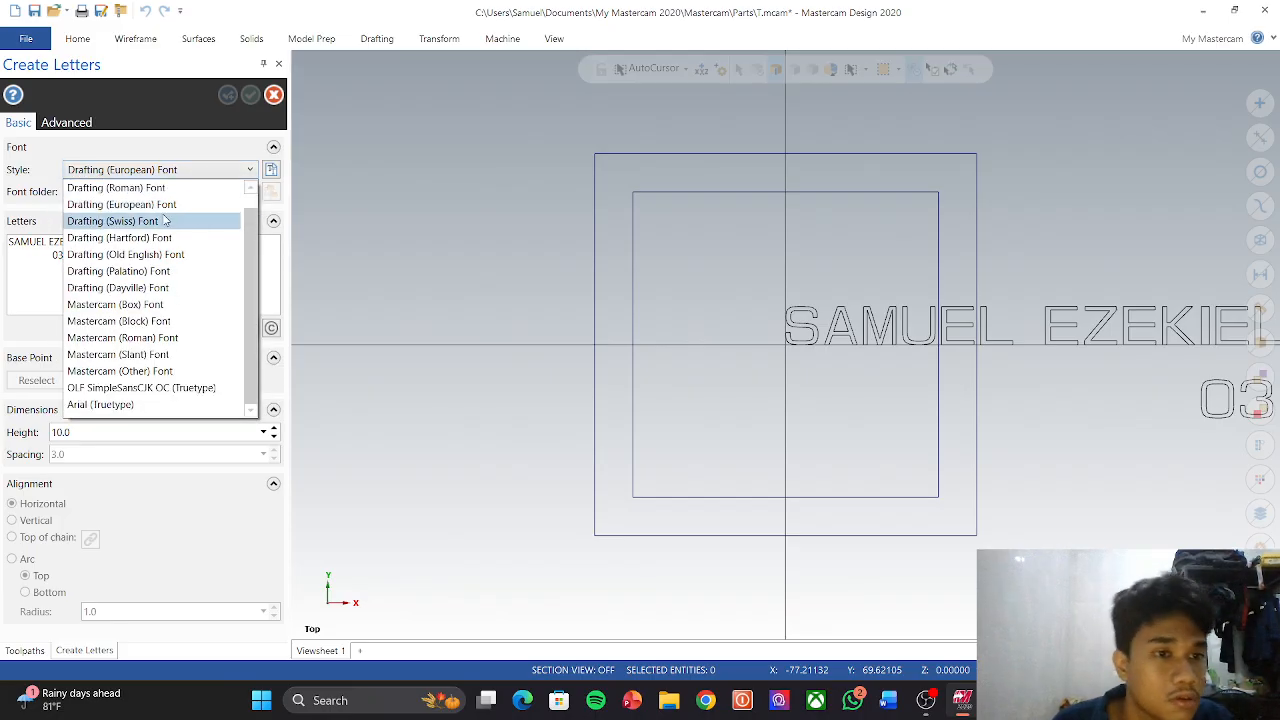
click(160, 205)
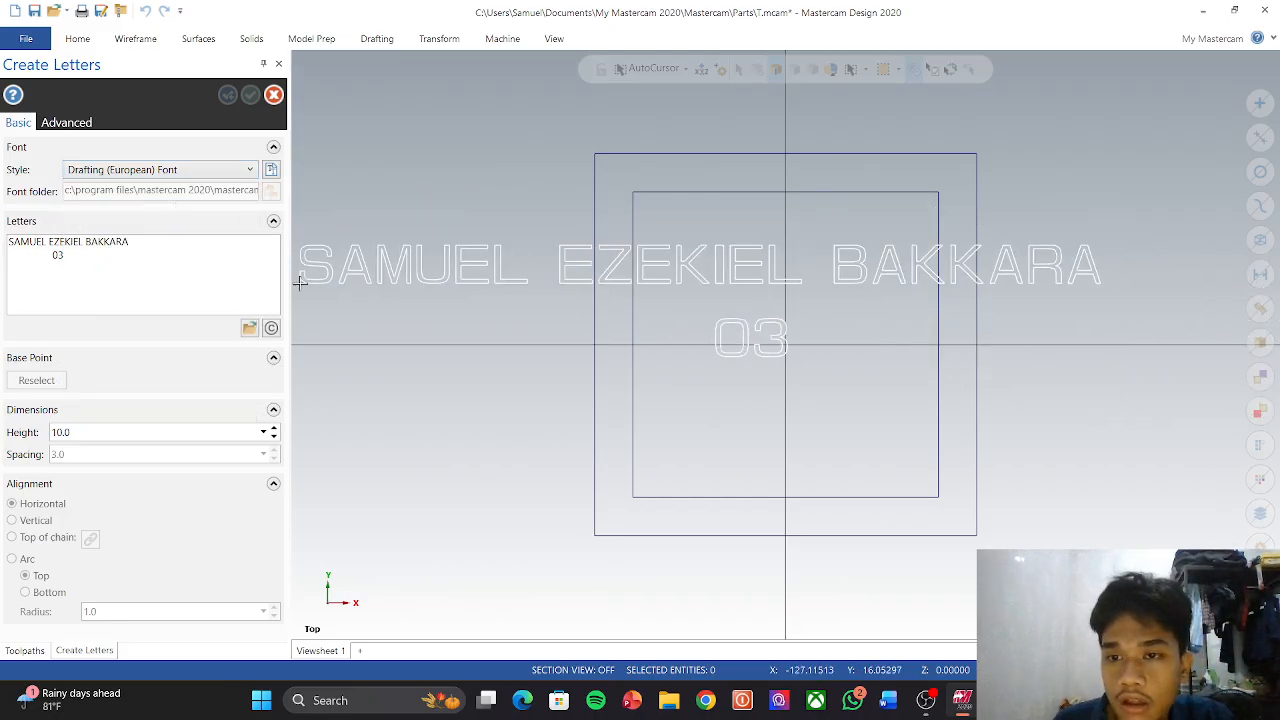
Step: Adjust the letter height through several trial values, settling on 3.0
click(138, 431)
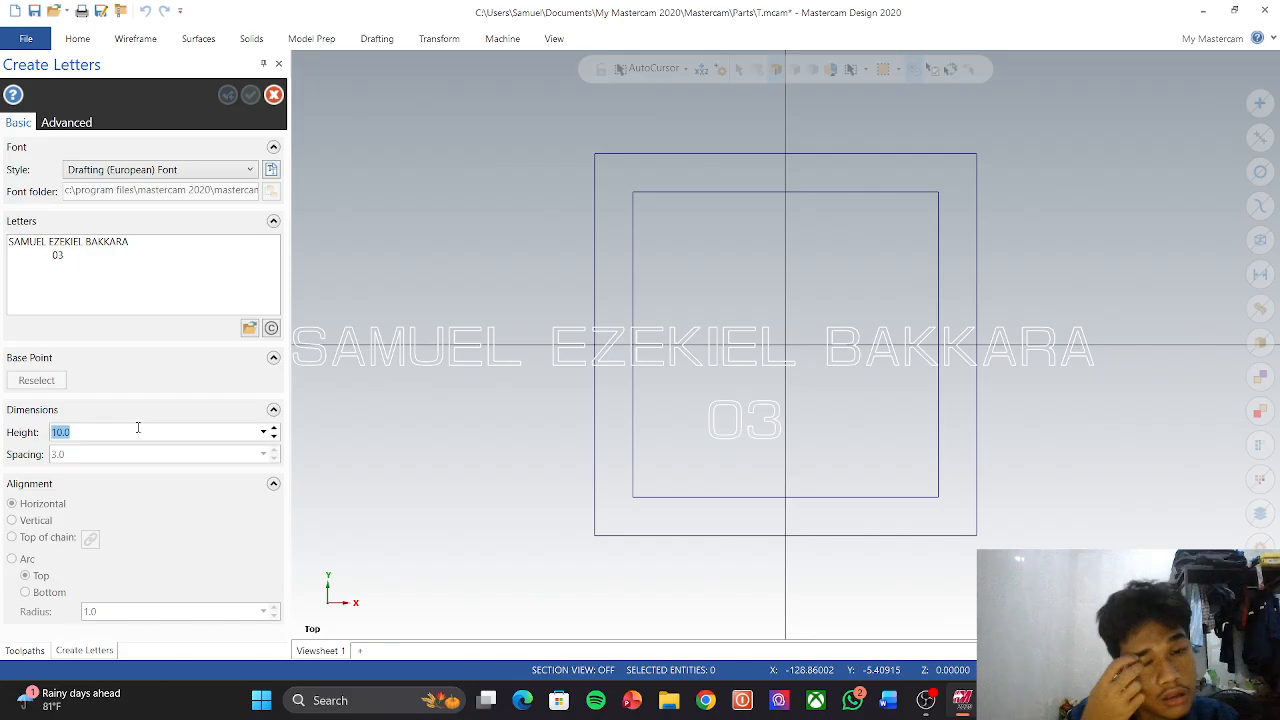
text(8)
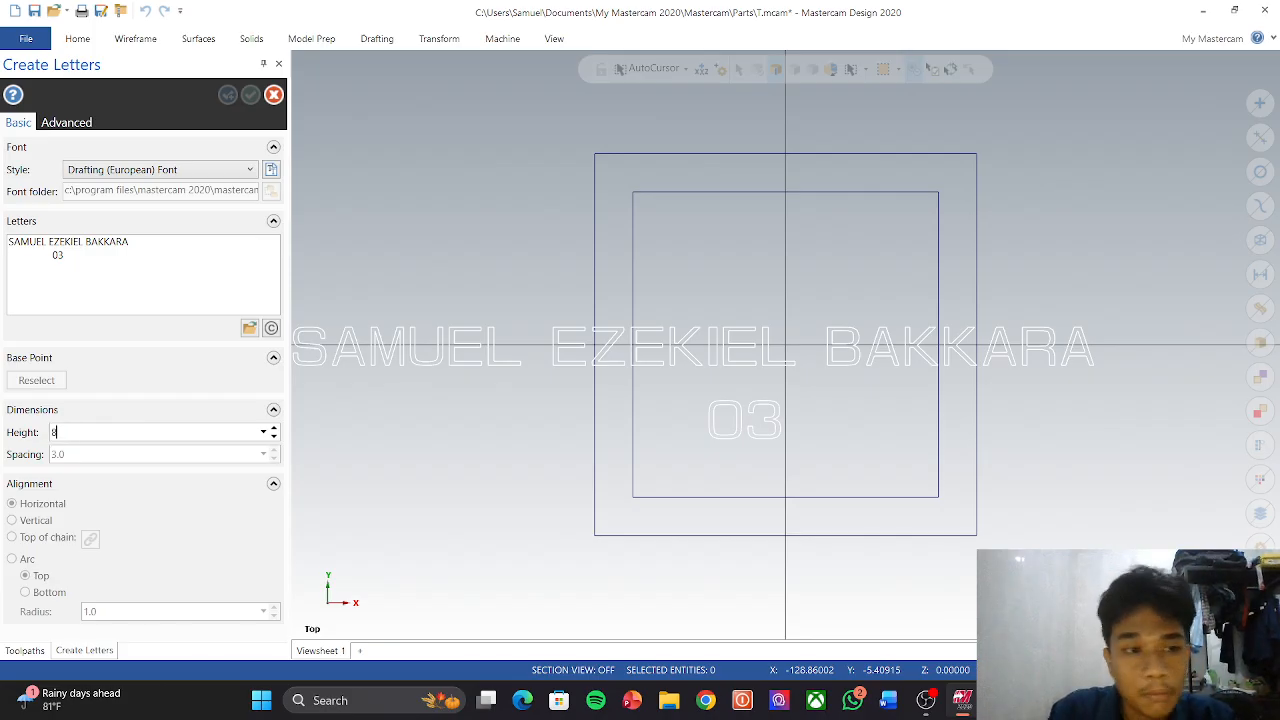
key(Tab)
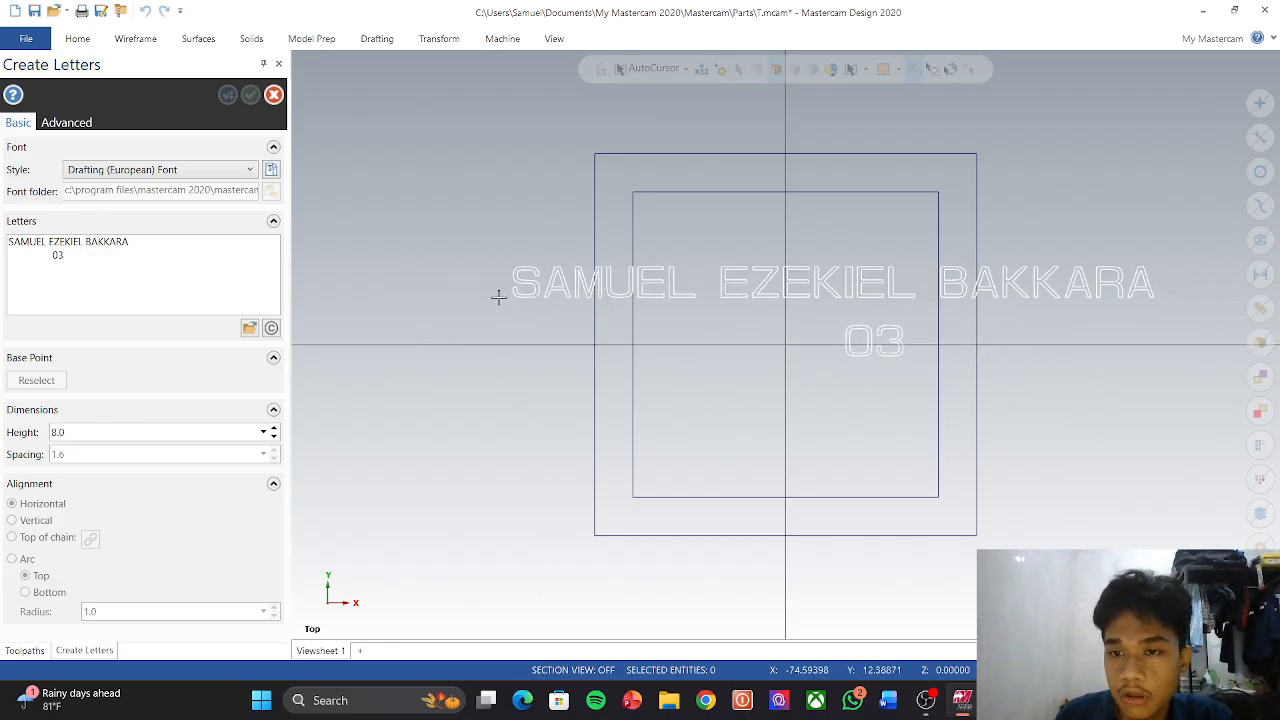
click(132, 432)
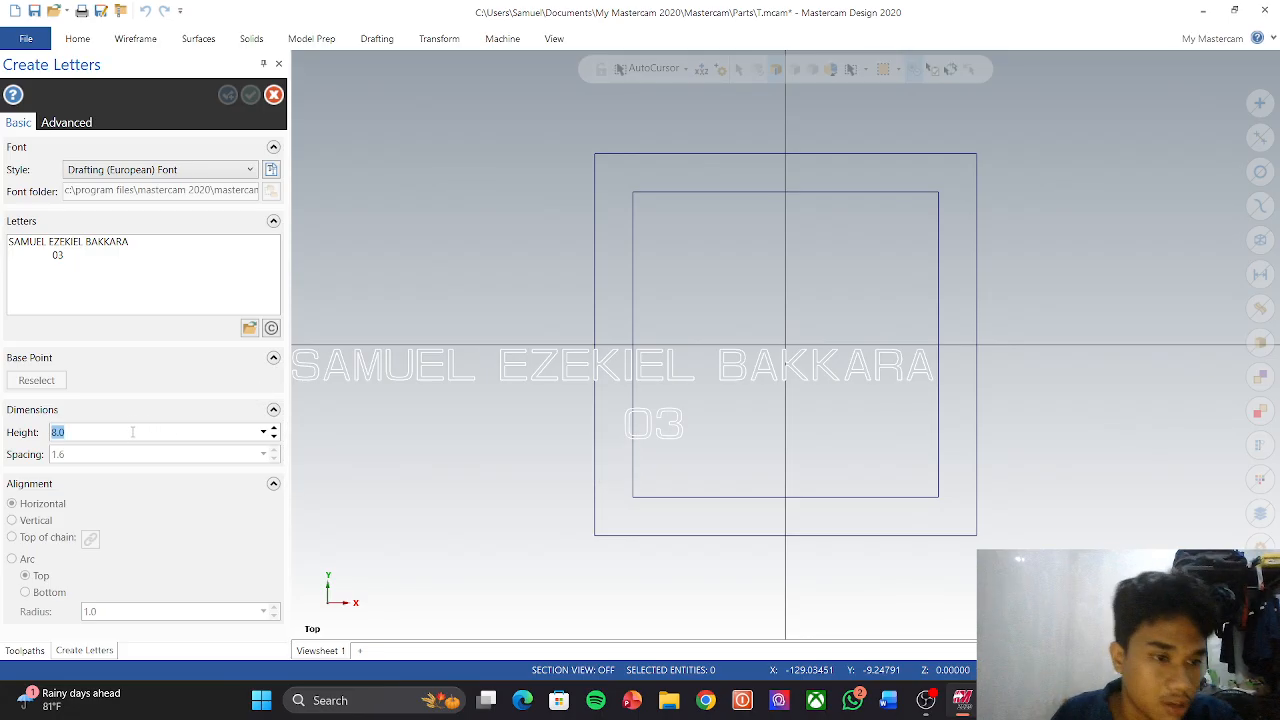
key(BackSpace)
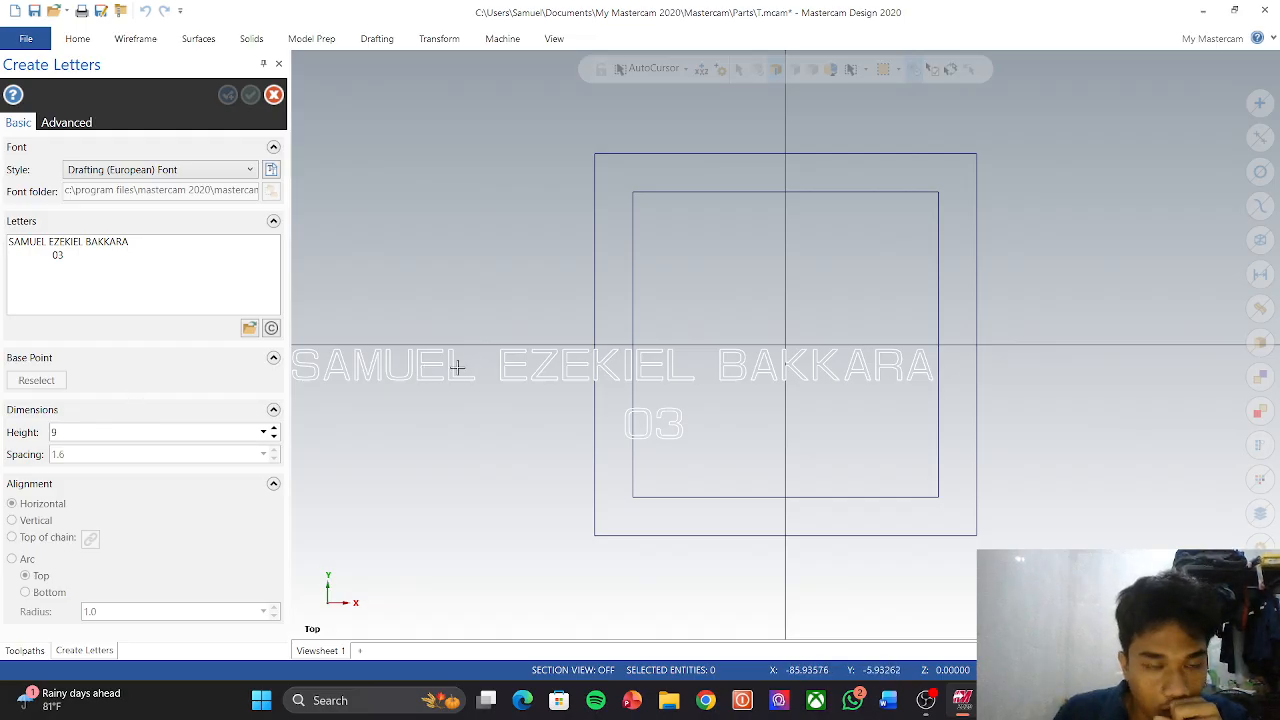
key(Return)
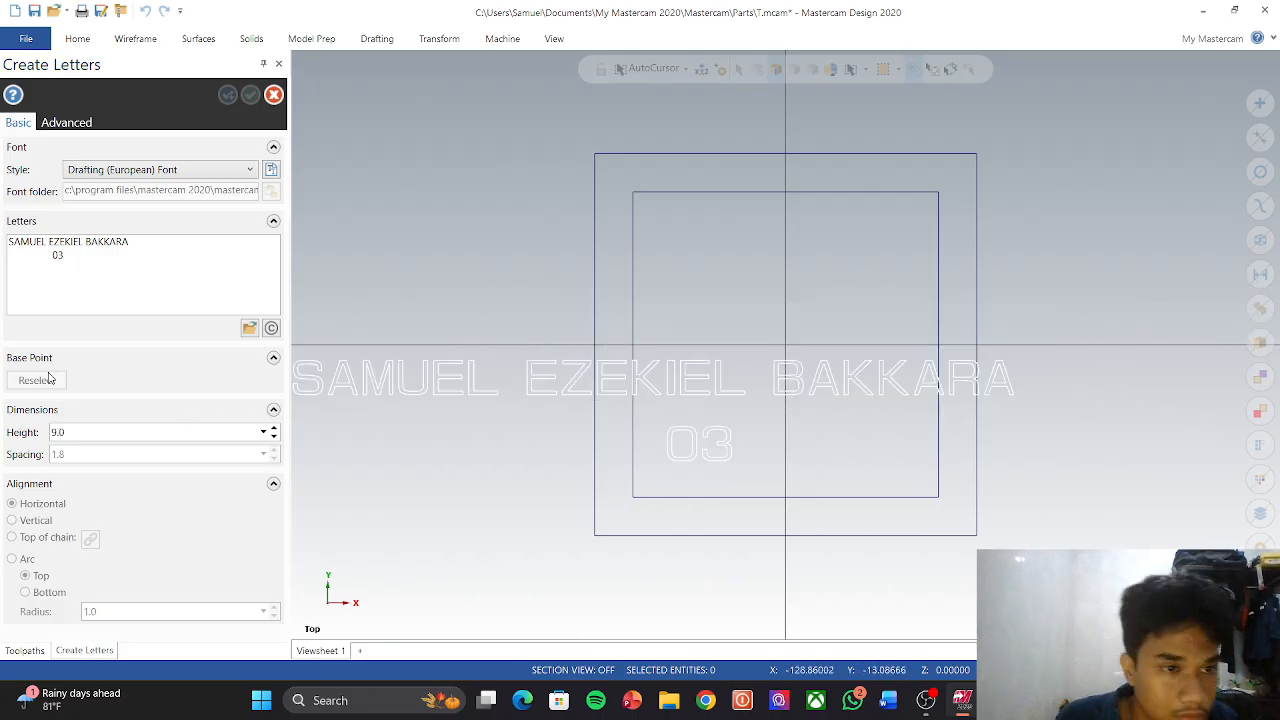
click(83, 432)
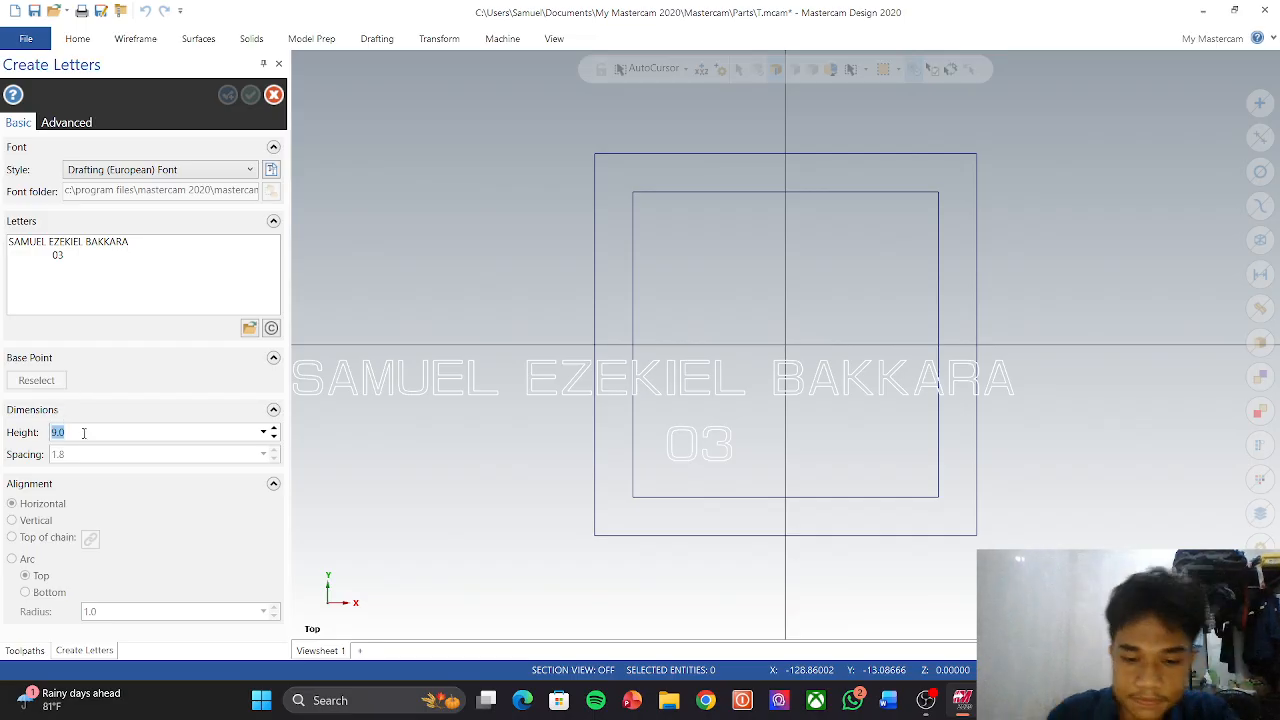
text(5)
key(Return)
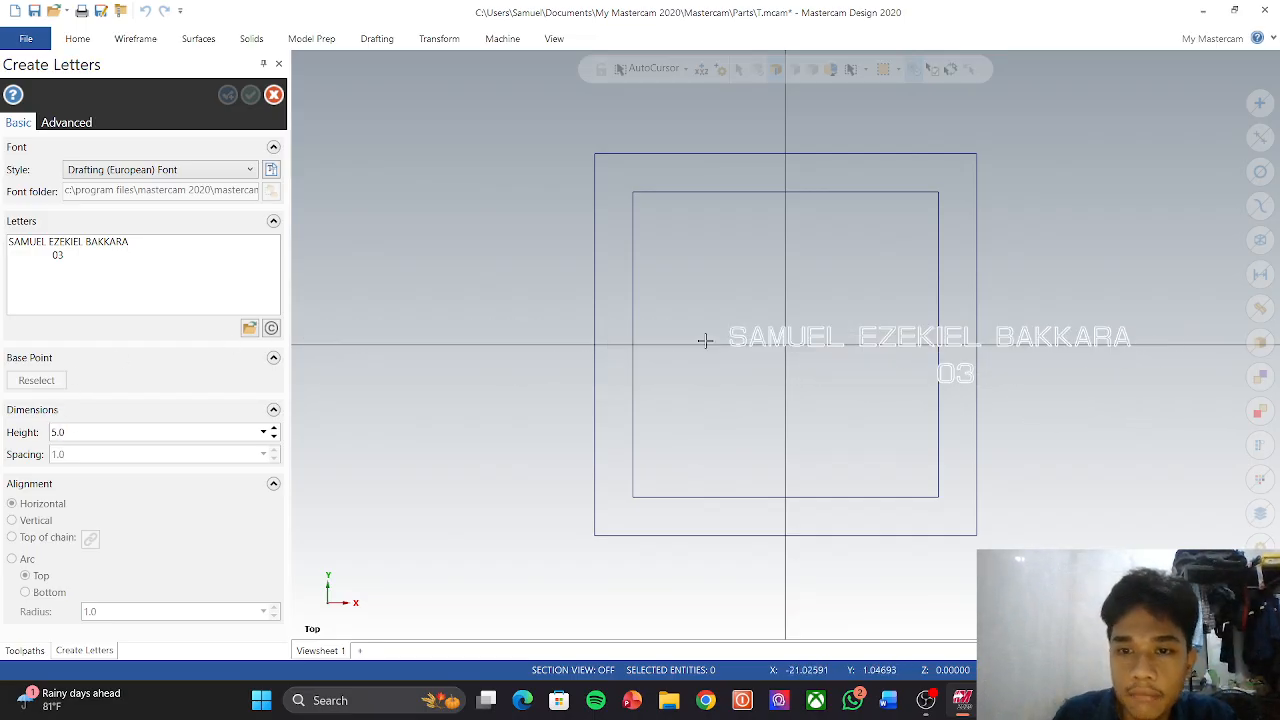
click(167, 432)
text(4)
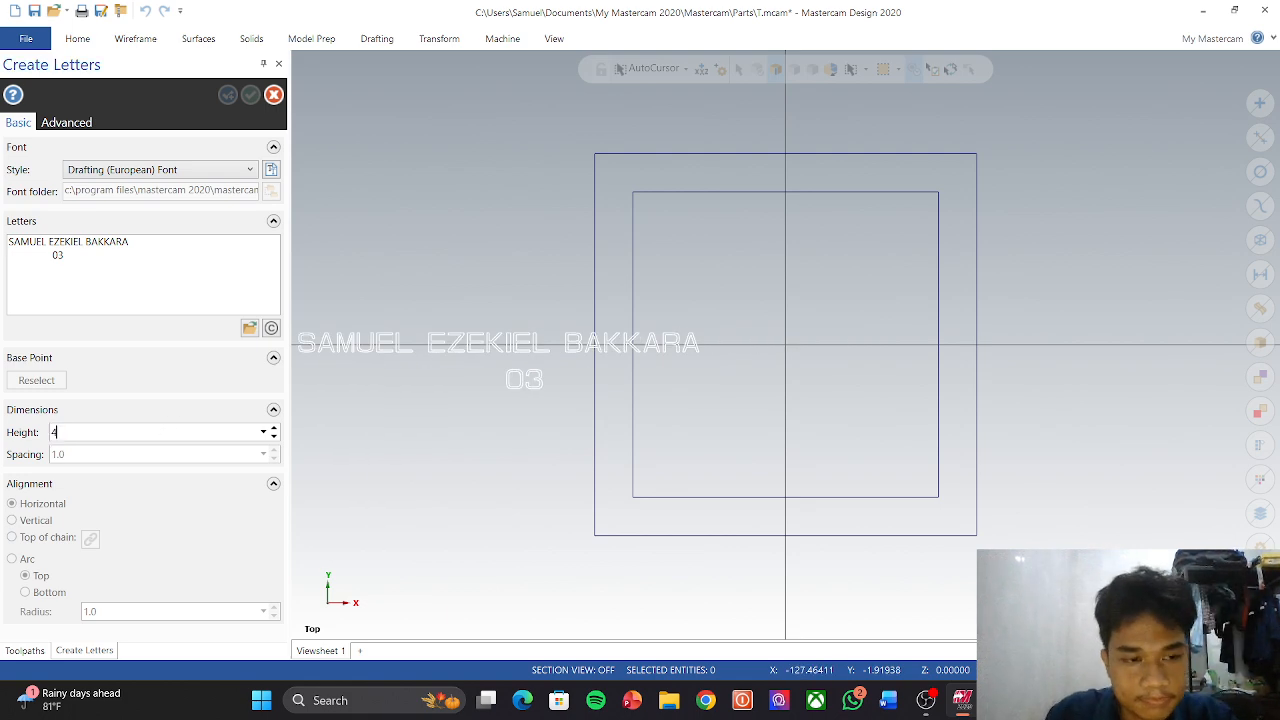
key(Return)
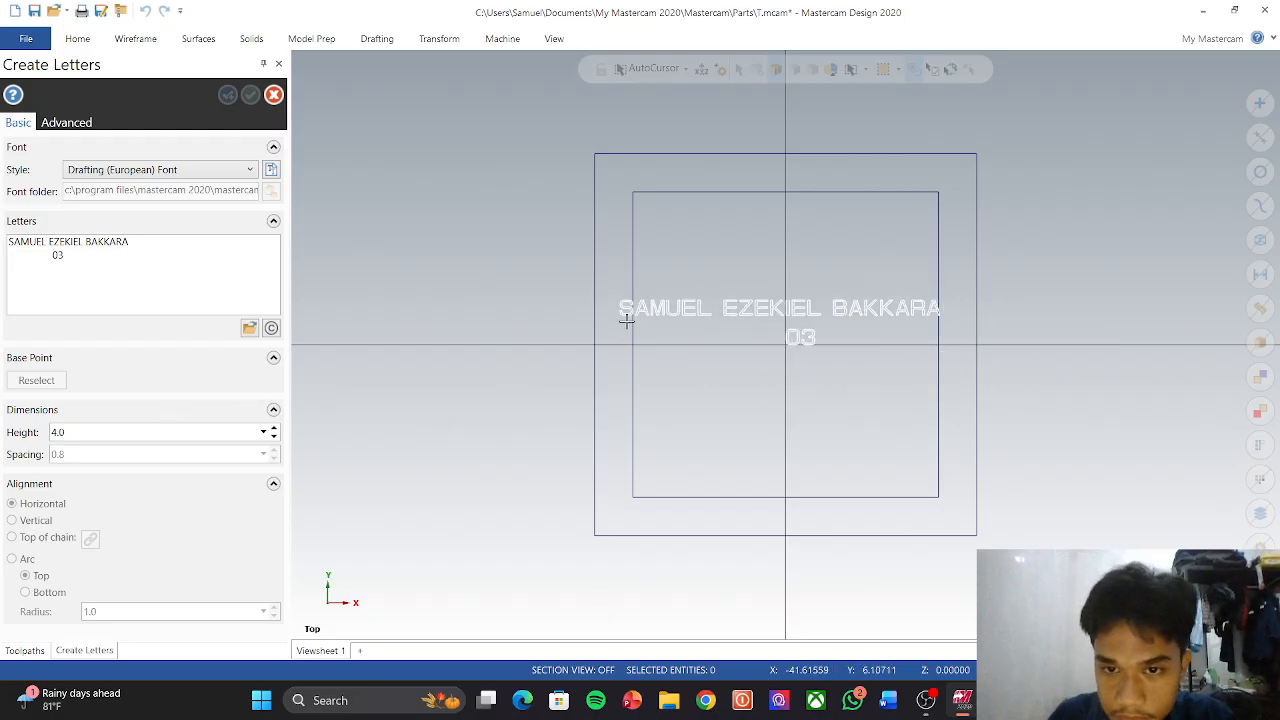
click(206, 435)
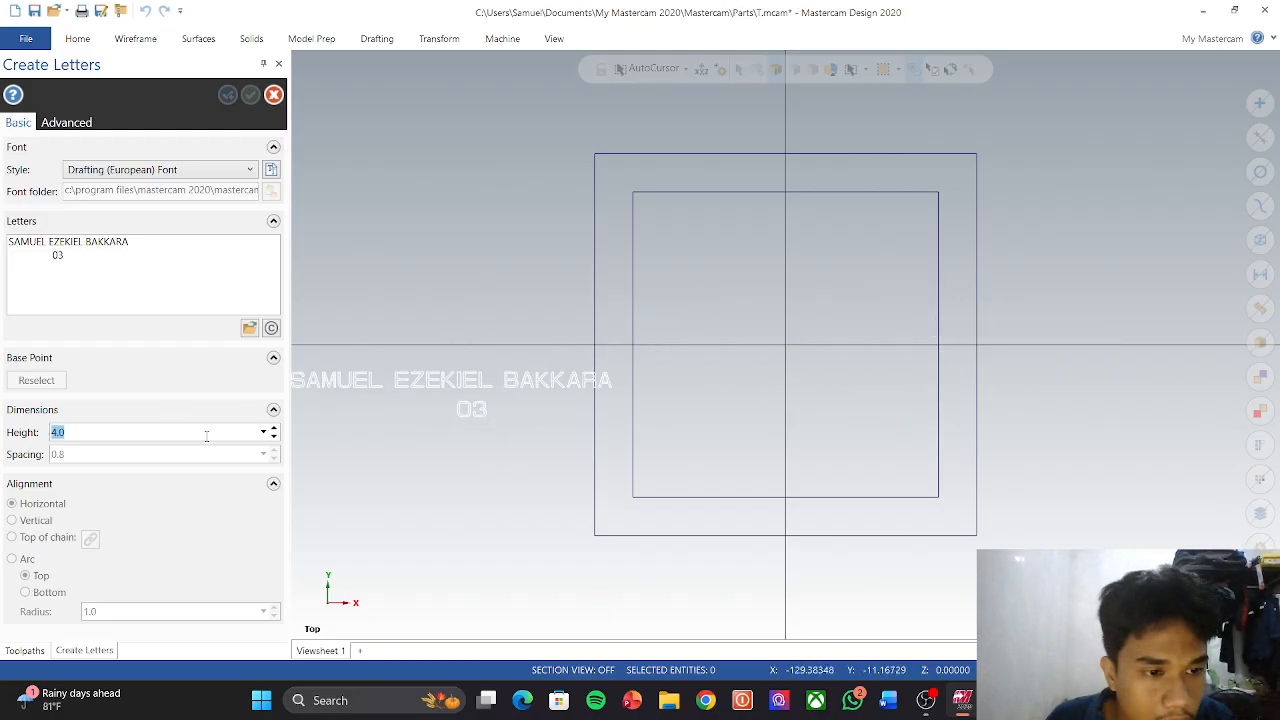
text(3)
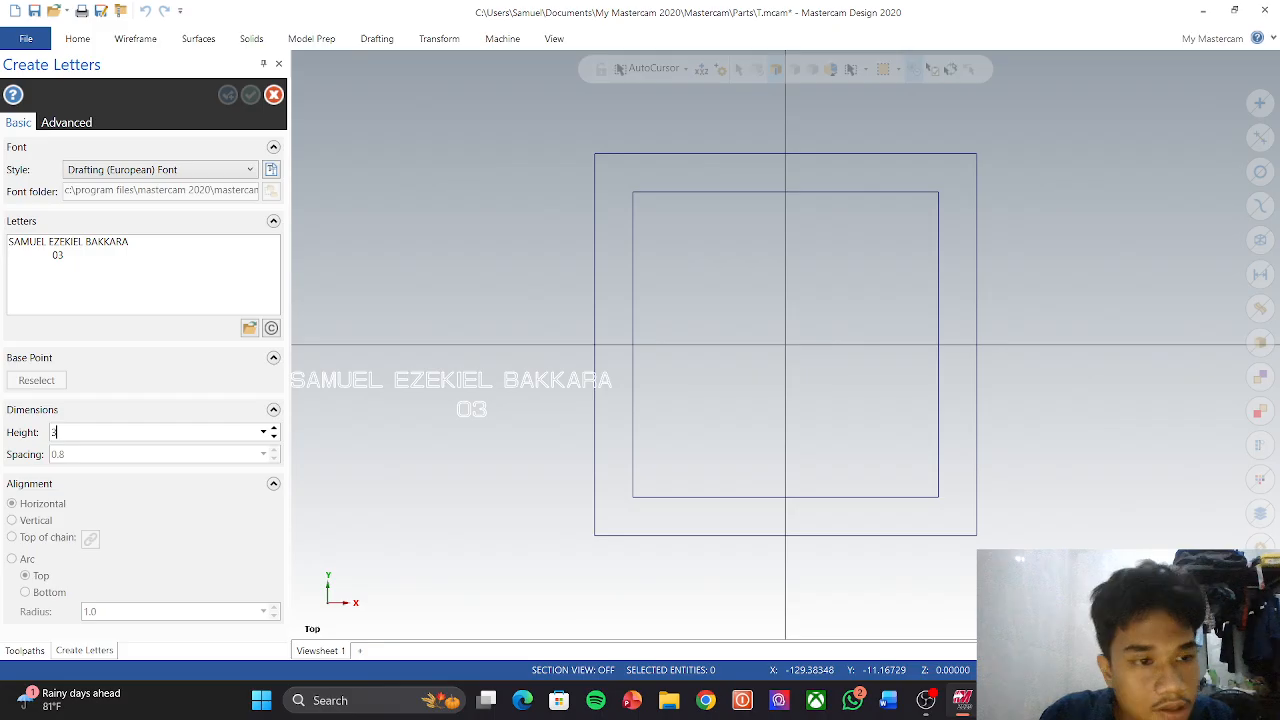
key(Return)
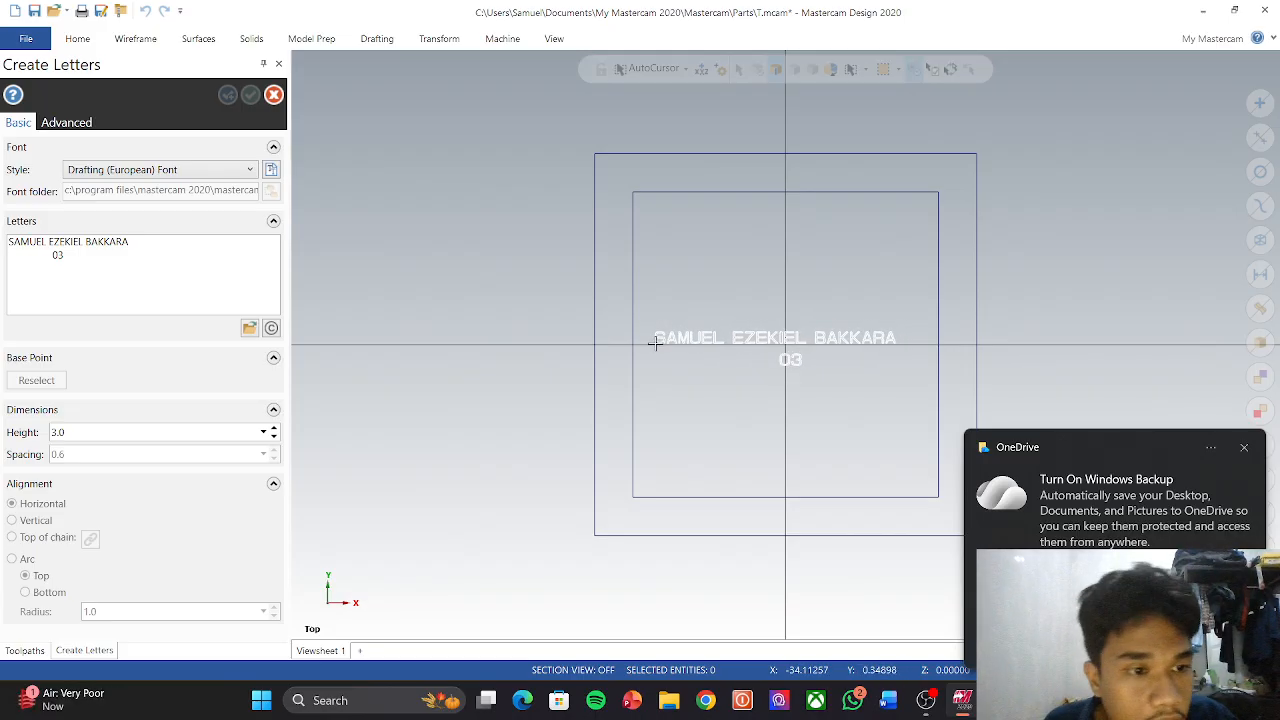
Step: Place the letters inside the inner square and create them
click(654, 343)
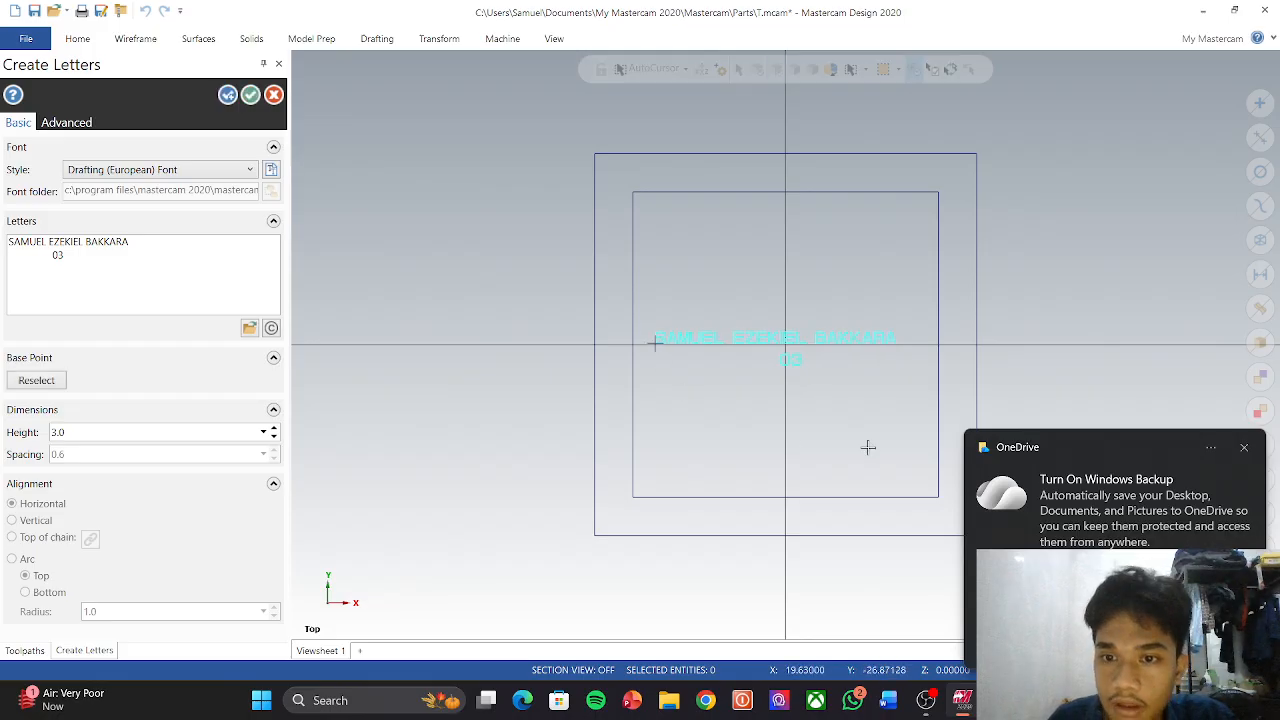
click(1243, 447)
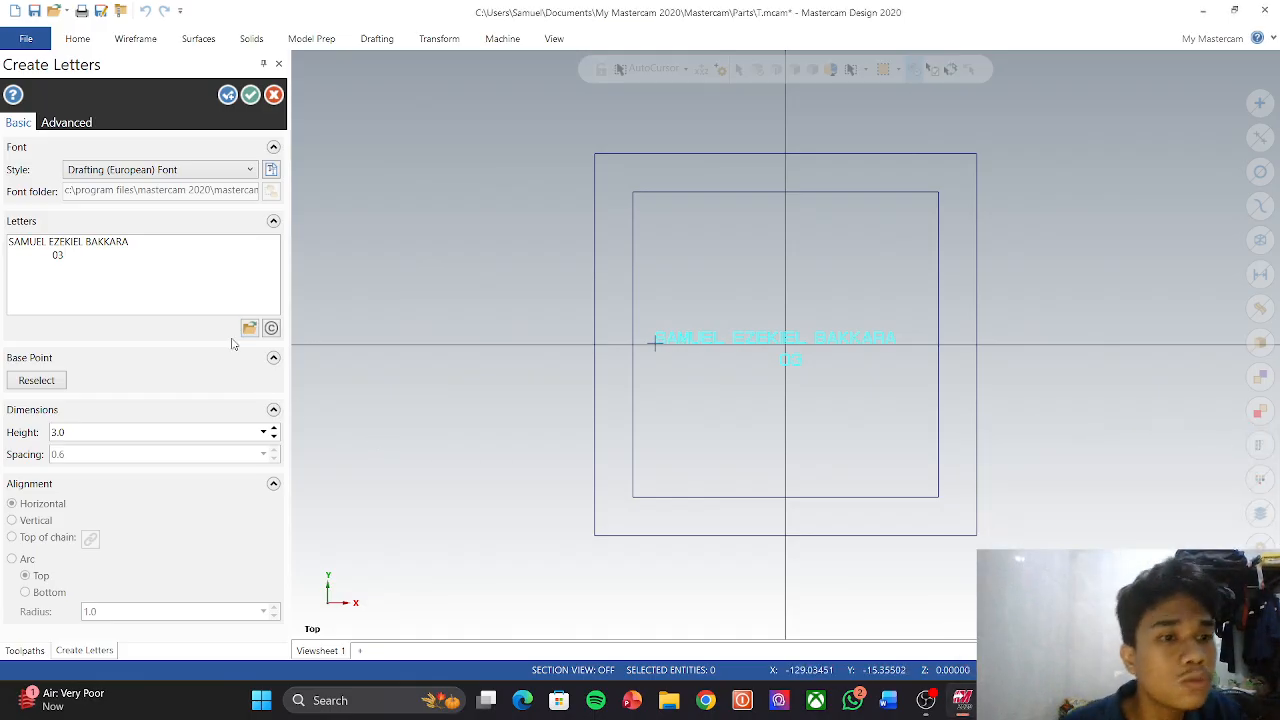
click(250, 94)
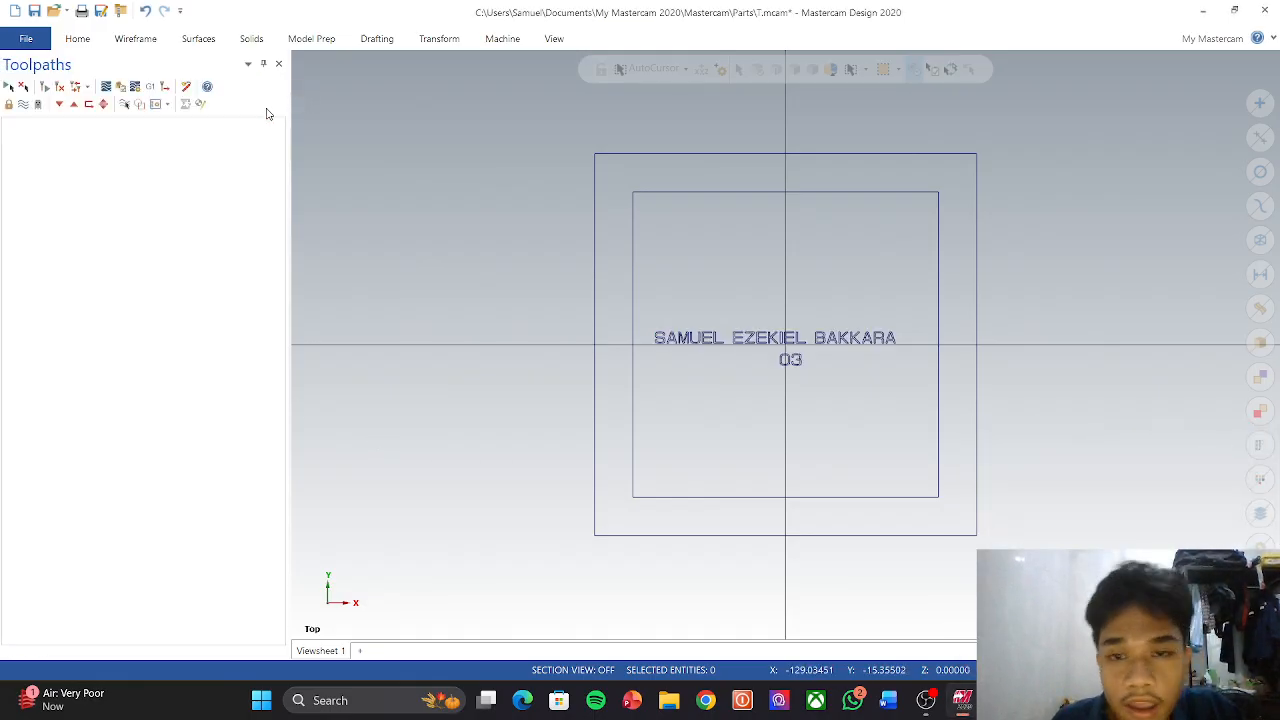
Step: Assign the default mill machine and open its machine group Stock Setup
click(160, 42)
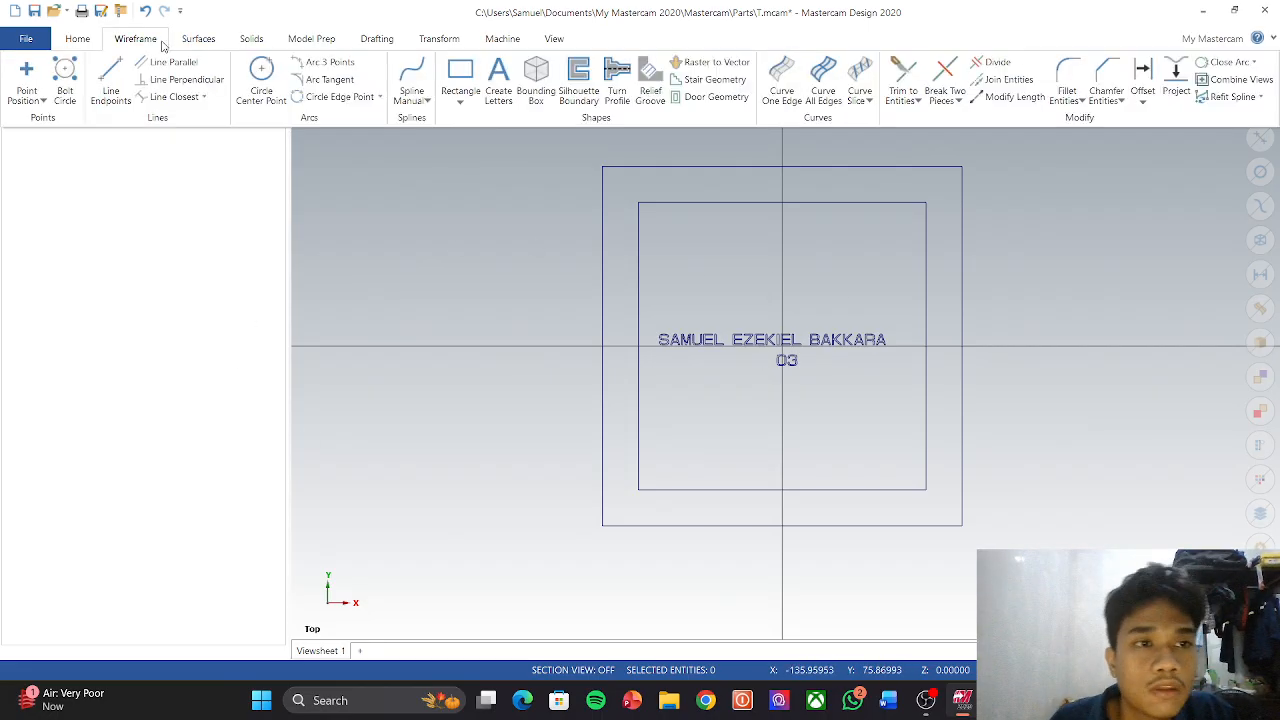
click(503, 38)
click(22, 95)
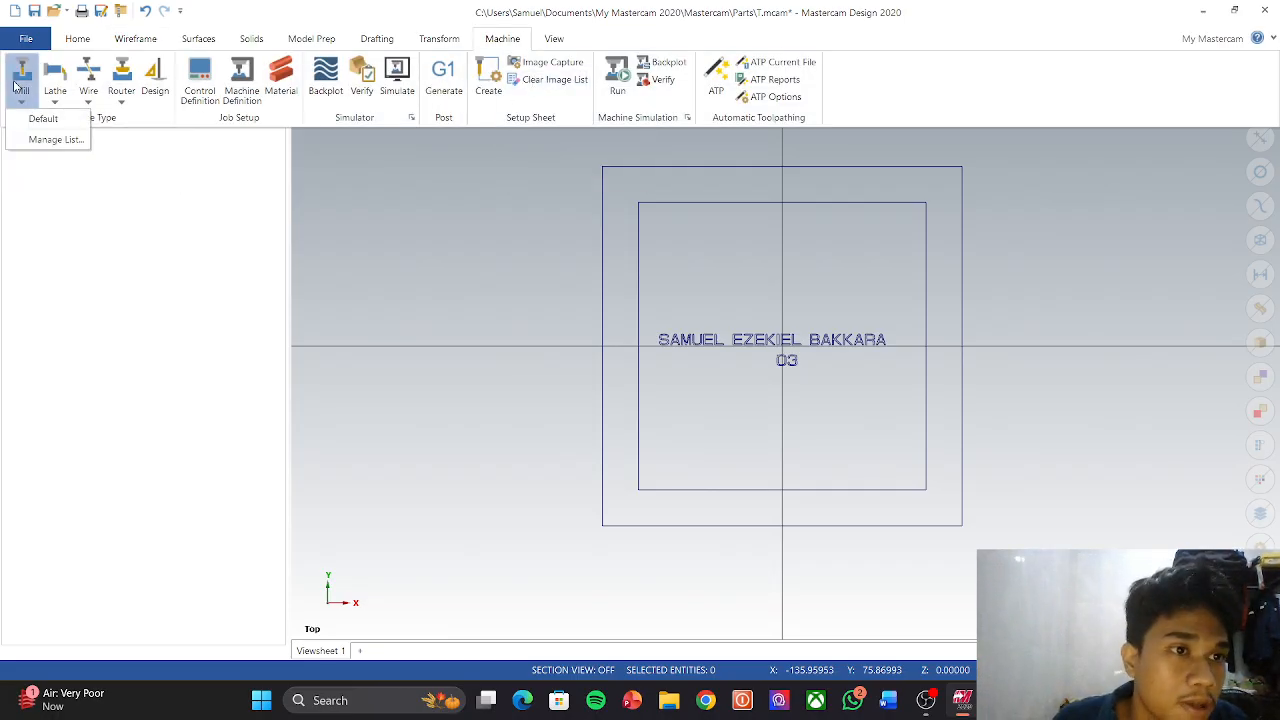
click(32, 118)
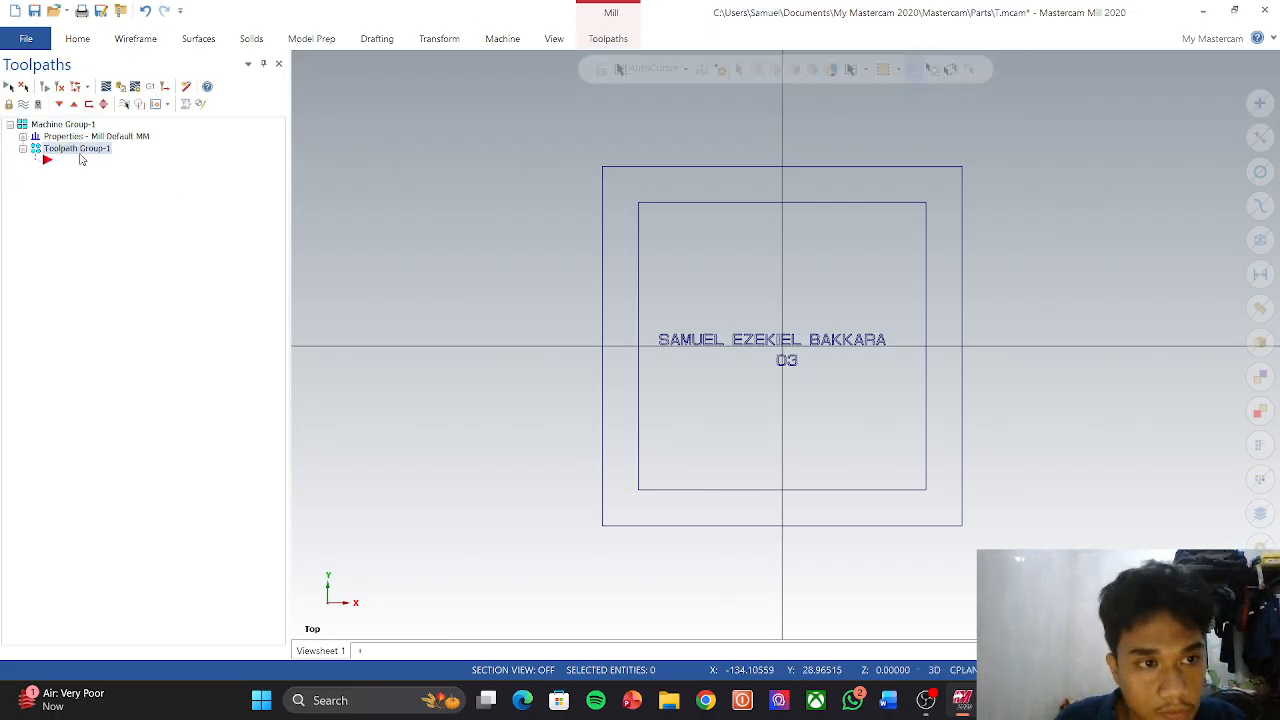
click(86, 137)
click(86, 137)
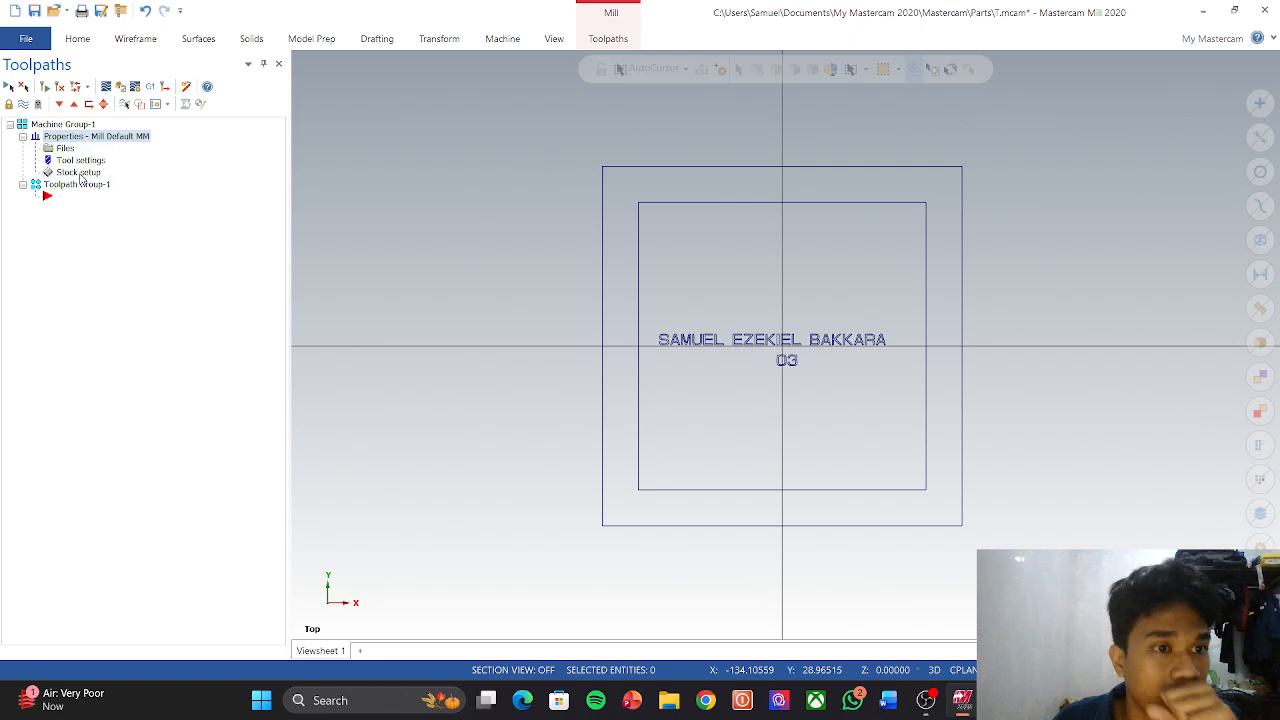
click(78, 173)
Step: Define a 100 × 100 × 20 rectangular stock block and accept it
click(211, 290)
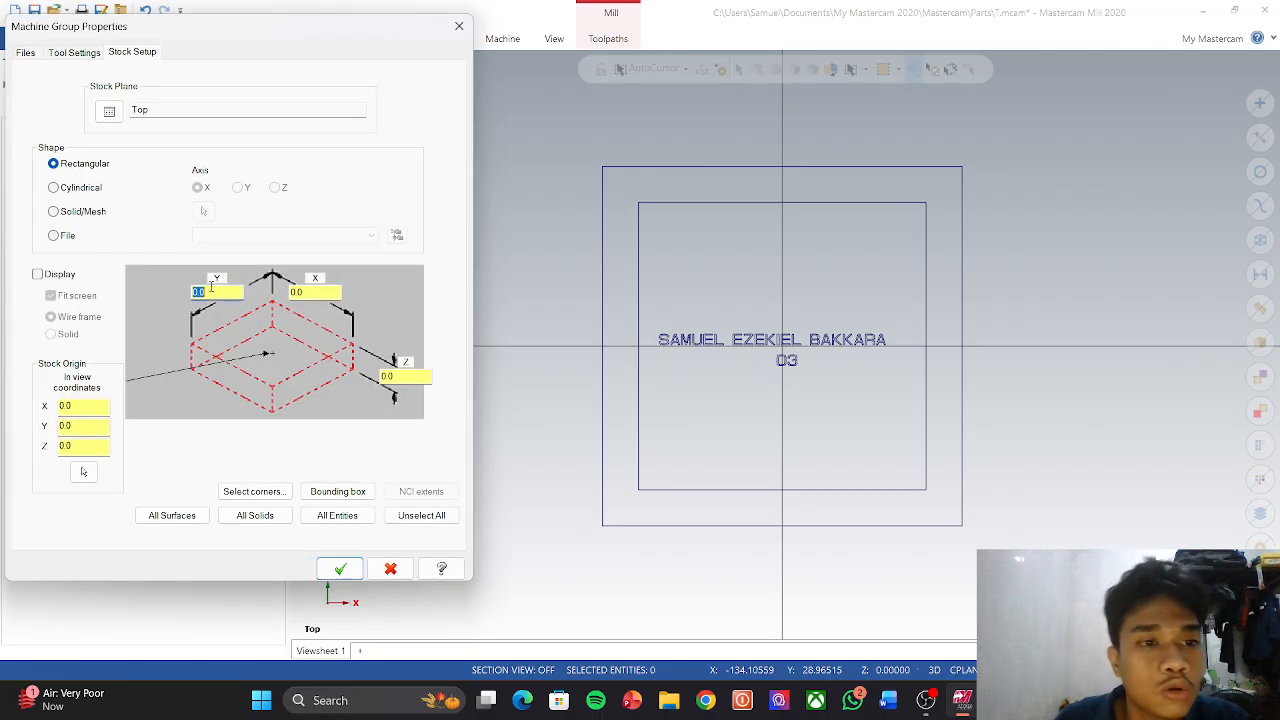
text(1)
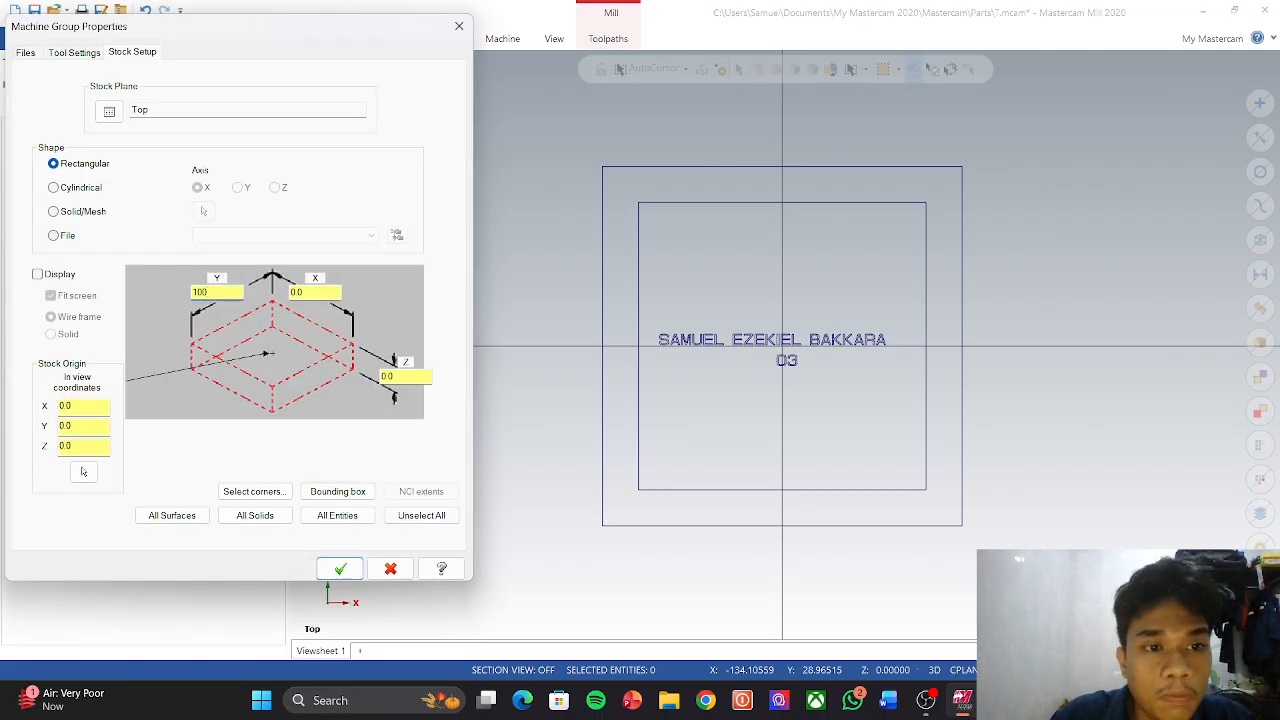
text(00)
key(Tab)
text(1)
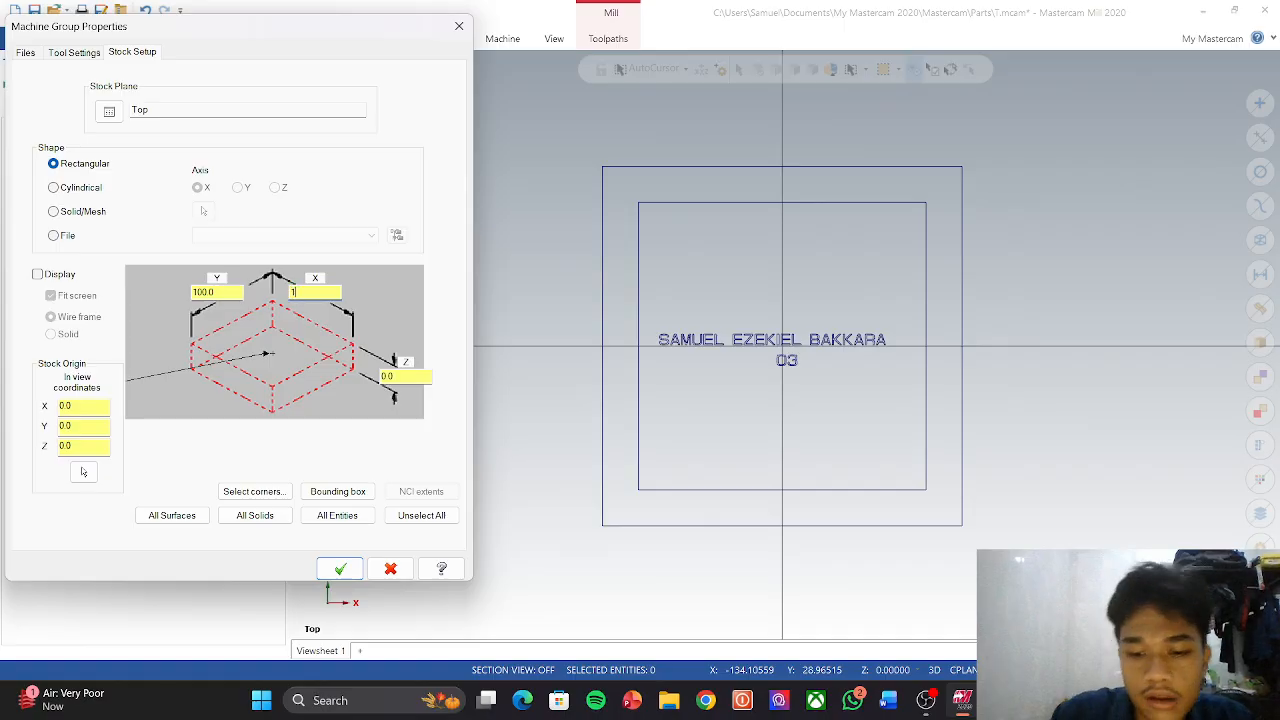
text(00)
key(Tab)
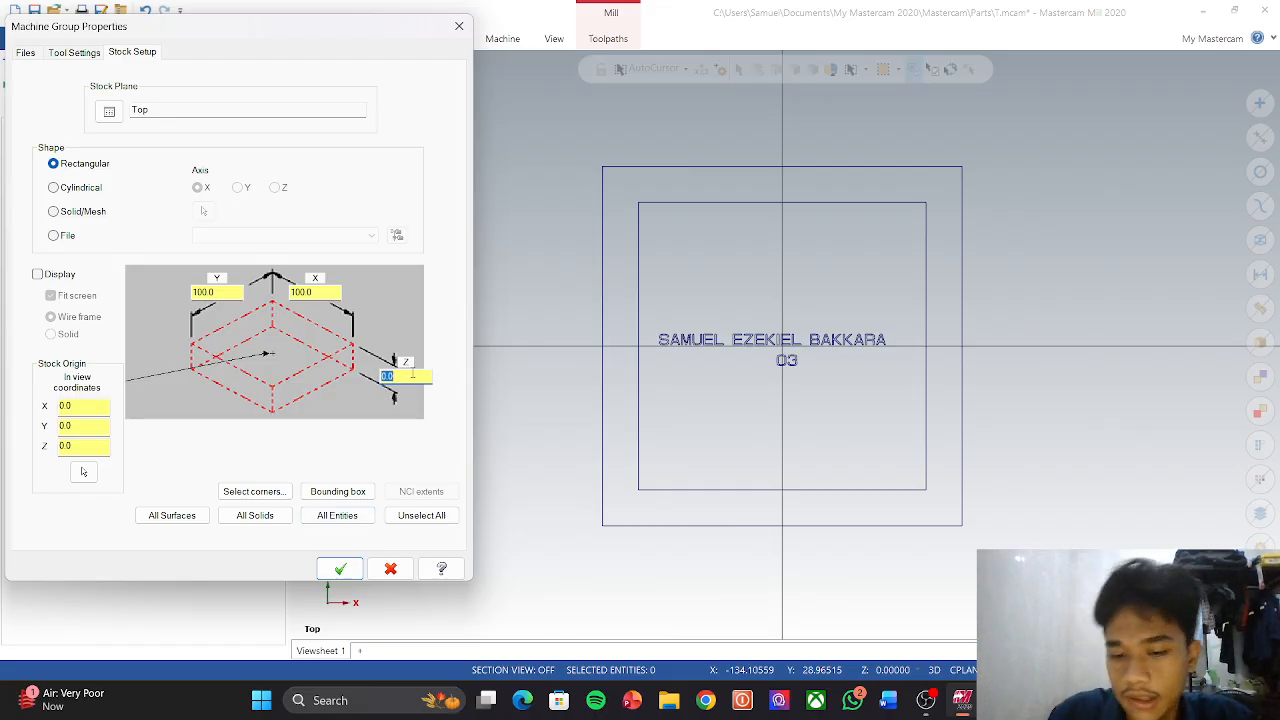
text(20)
key(Tab)
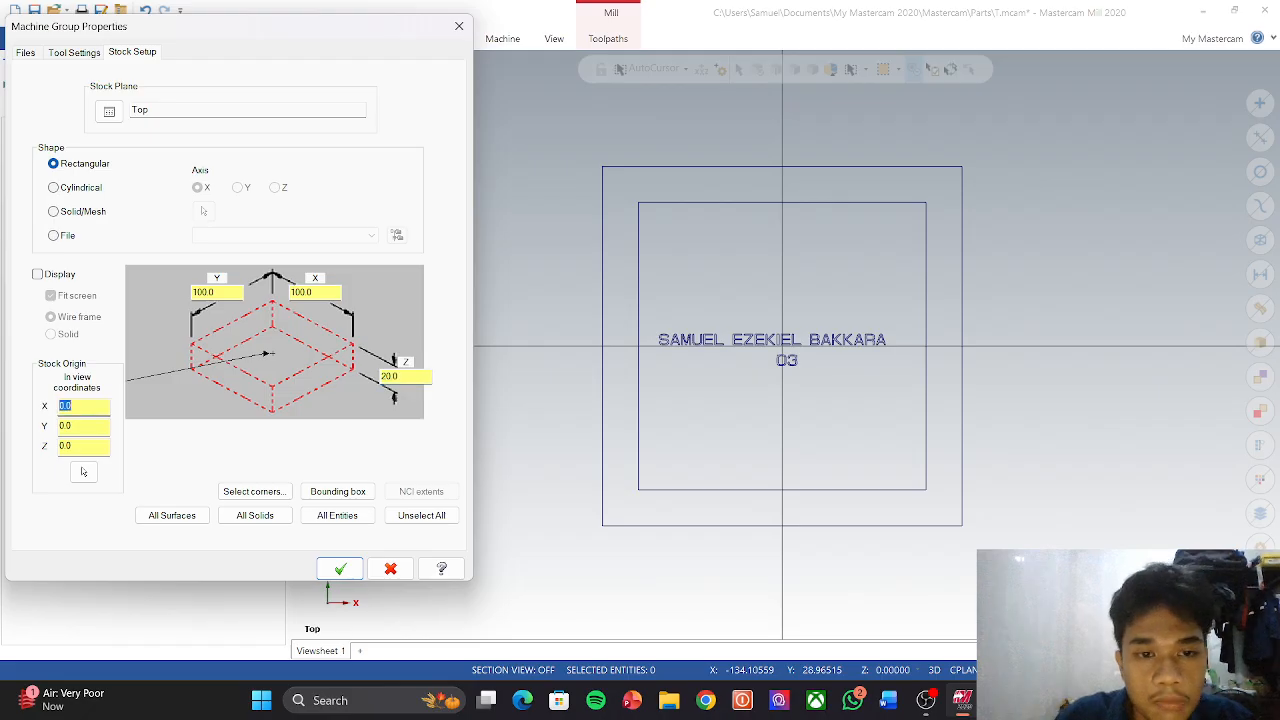
click(340, 568)
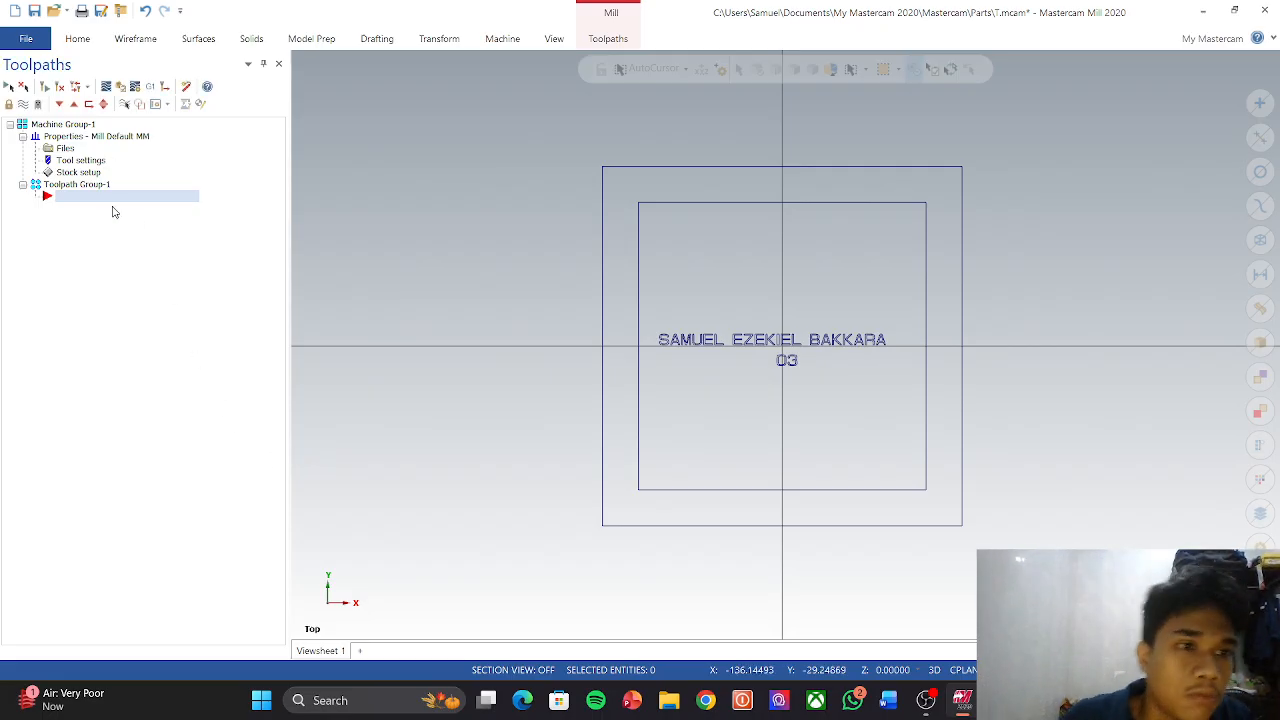
Step: Start a Contour toolpath and chain the inner 80 × 80 square
right_click(113, 205)
mouse_move(137, 218)
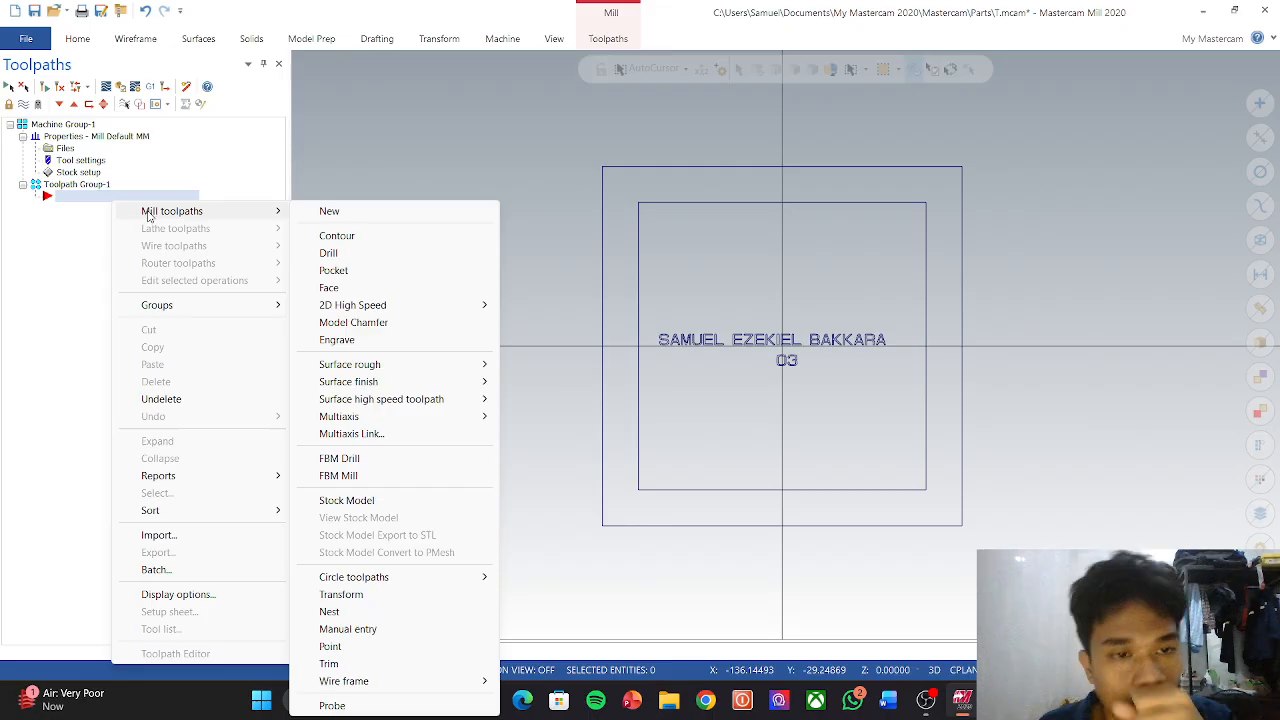
click(331, 237)
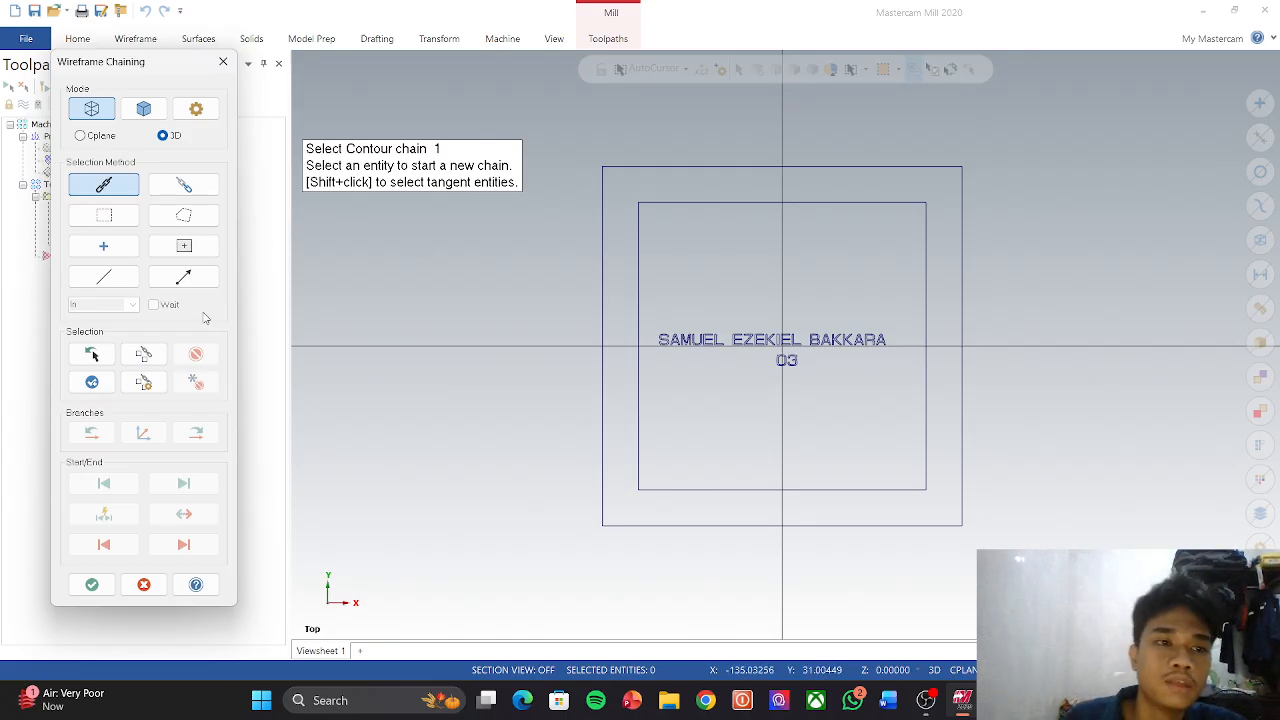
click(633, 403)
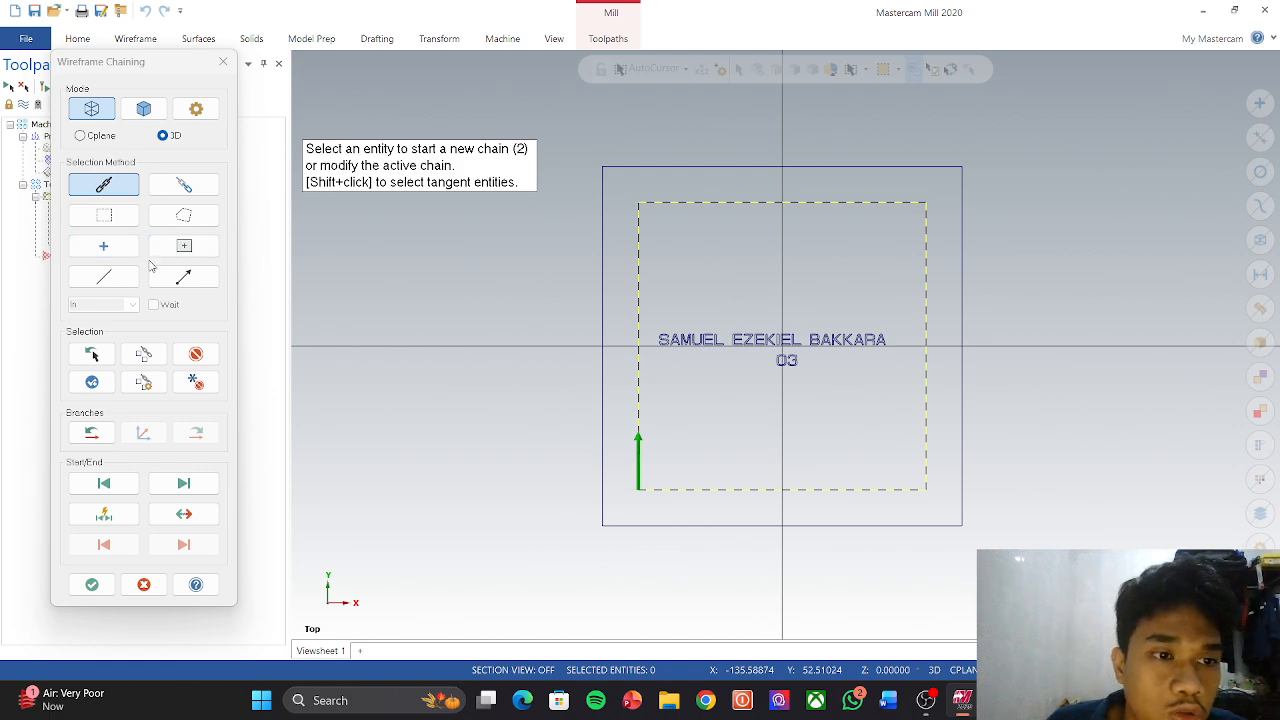
click(88, 585)
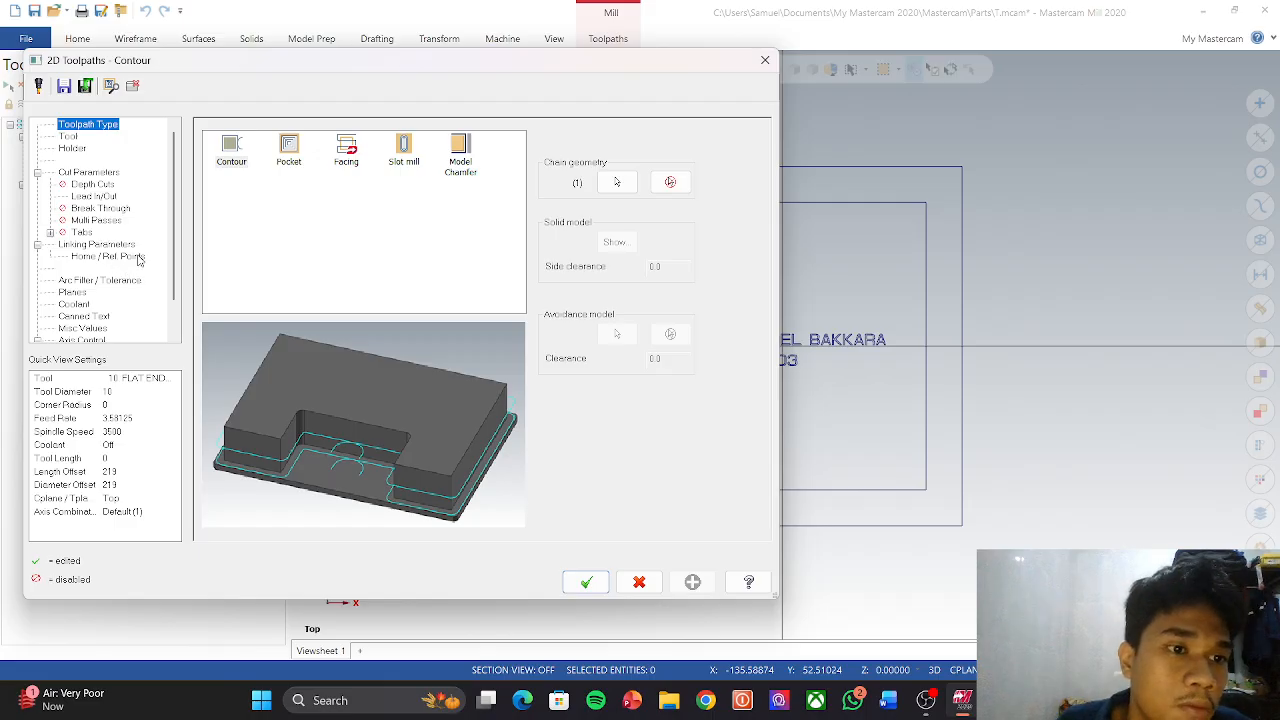
Step: Set Right cutter compensation and a -5.0 incremental cutting depth for the contour
click(87, 173)
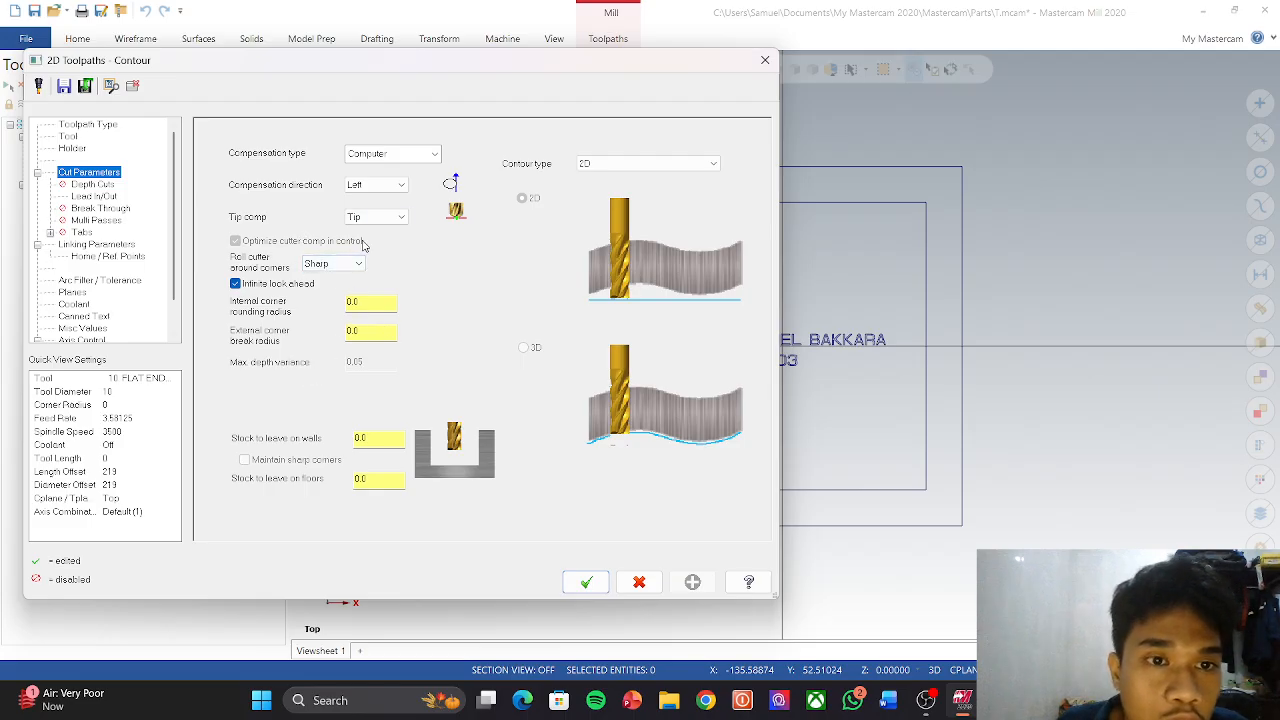
click(378, 185)
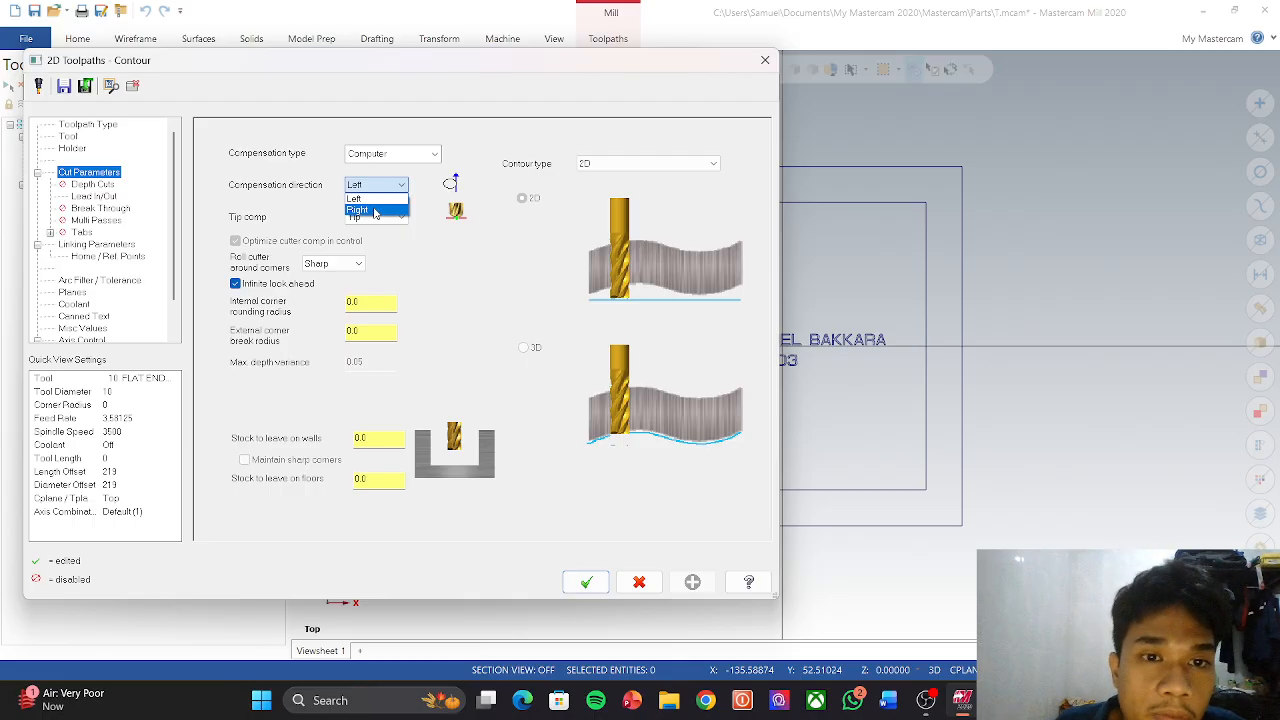
click(376, 211)
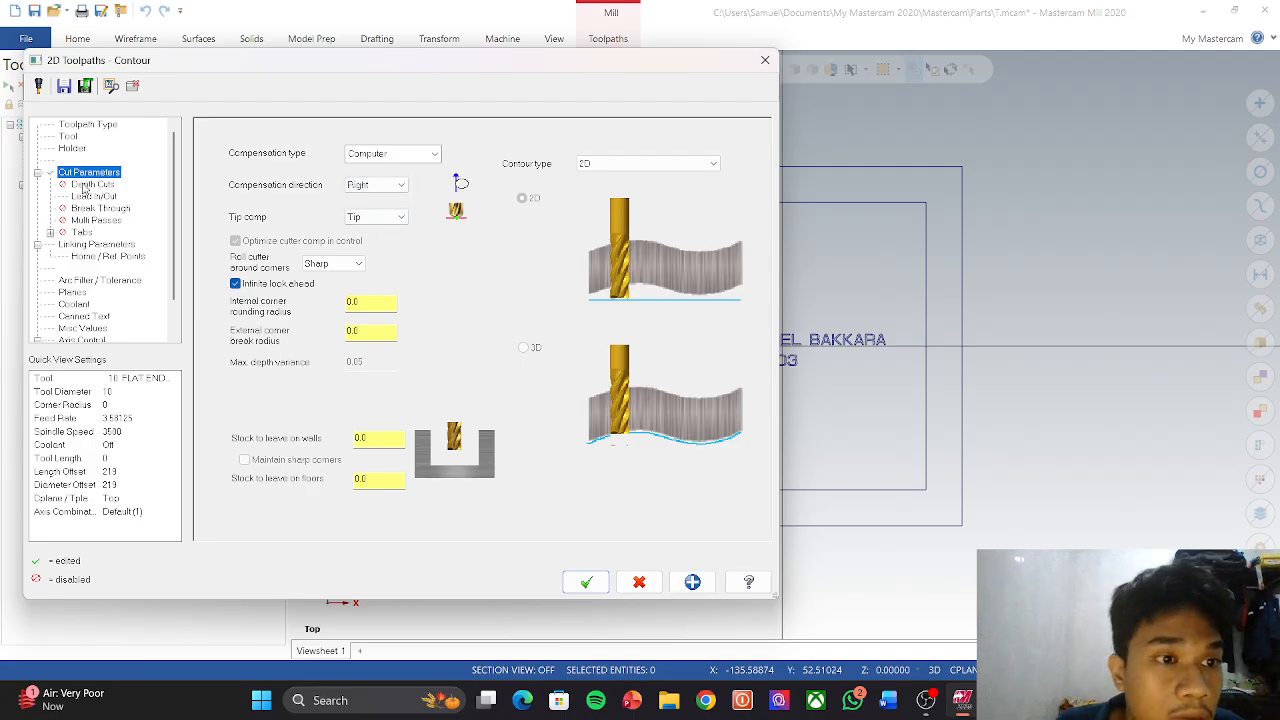
click(100, 244)
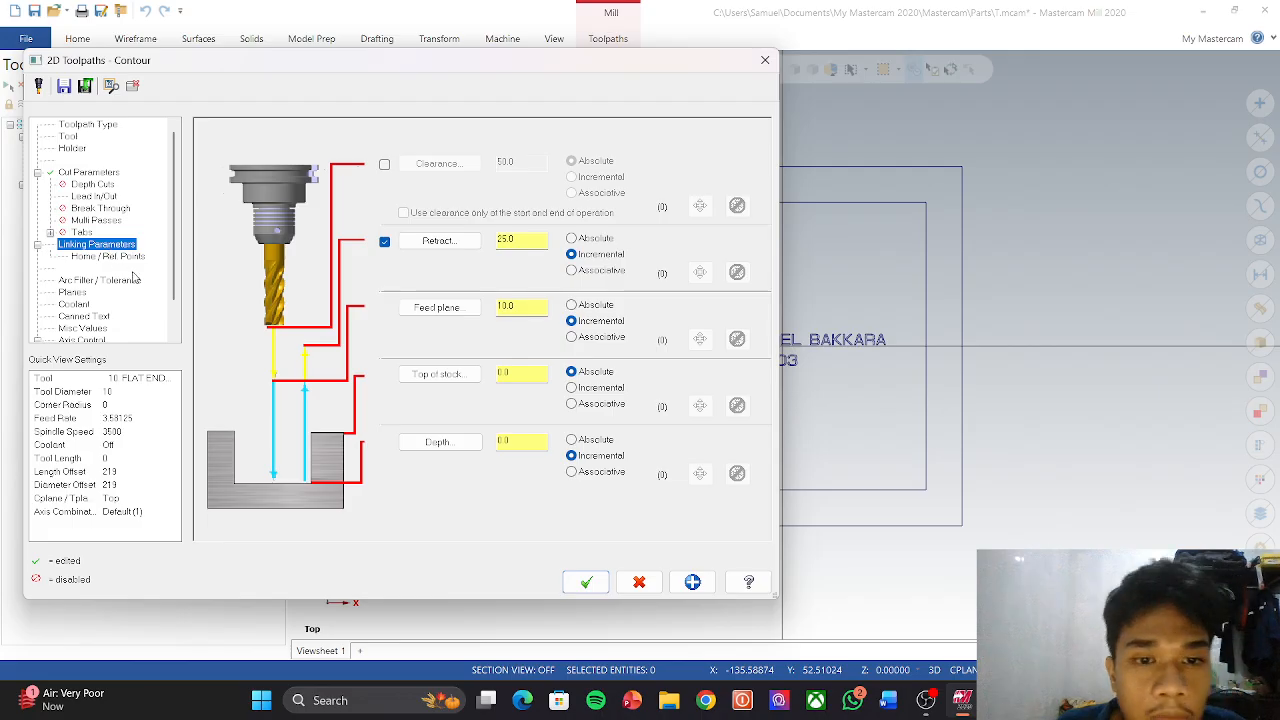
double_click(522, 437)
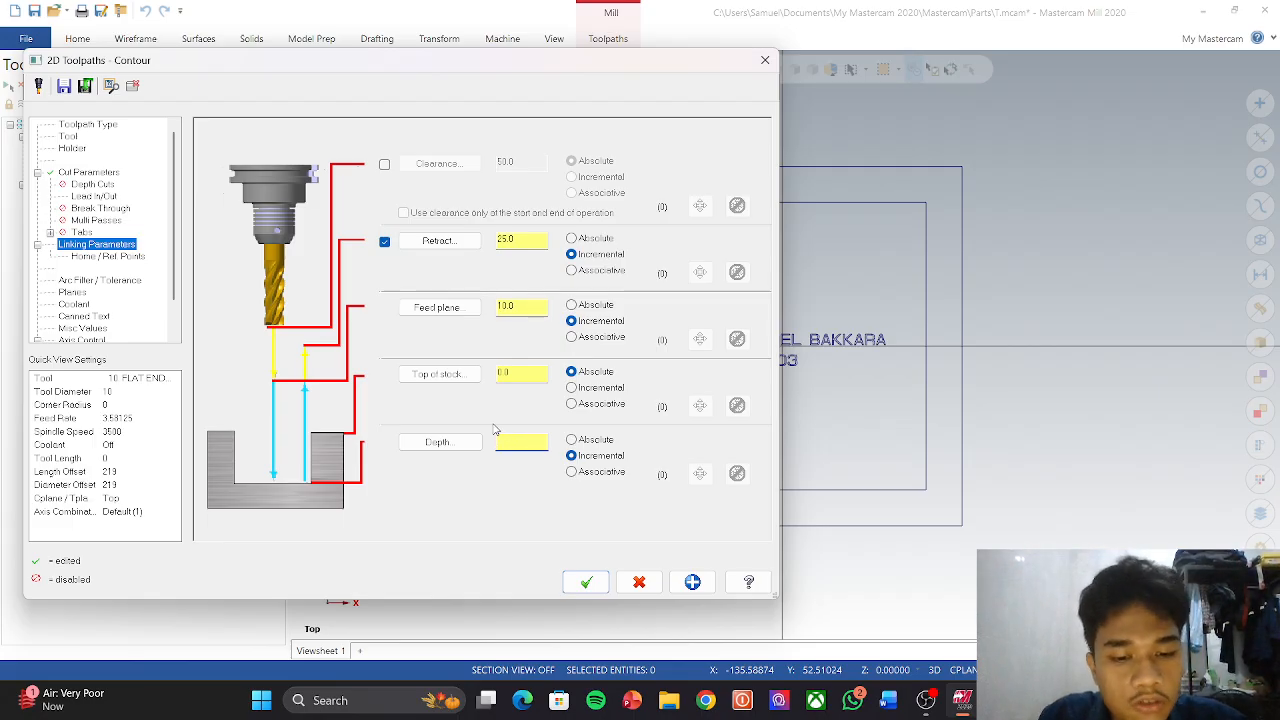
key(Return)
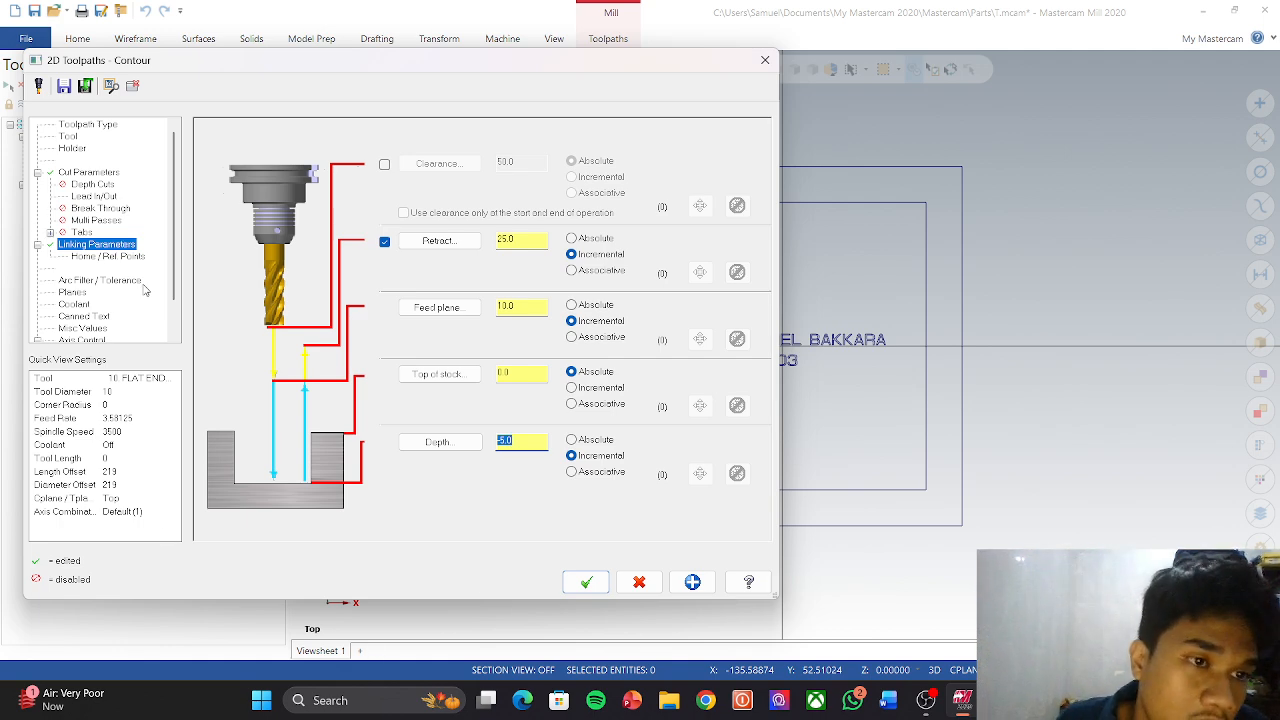
click(91, 184)
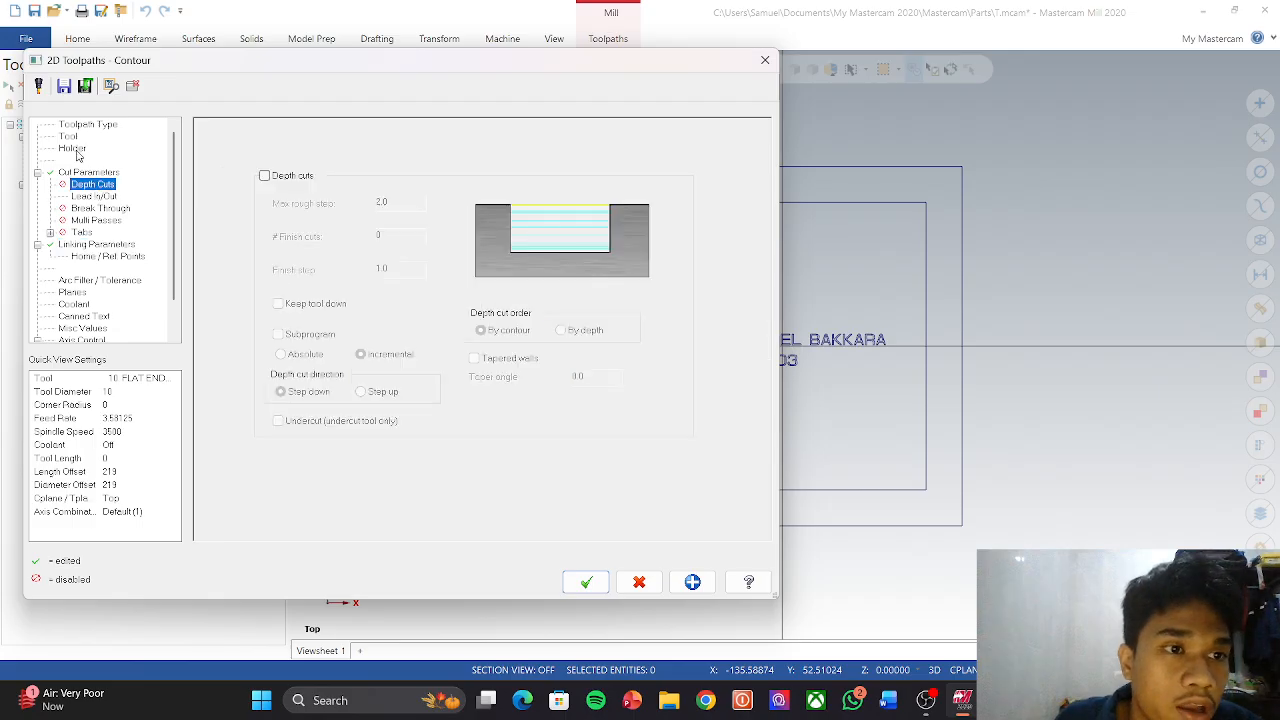
click(68, 136)
Step: Create a new 8 mm flat endmill for the contour toolpath
right_click(331, 179)
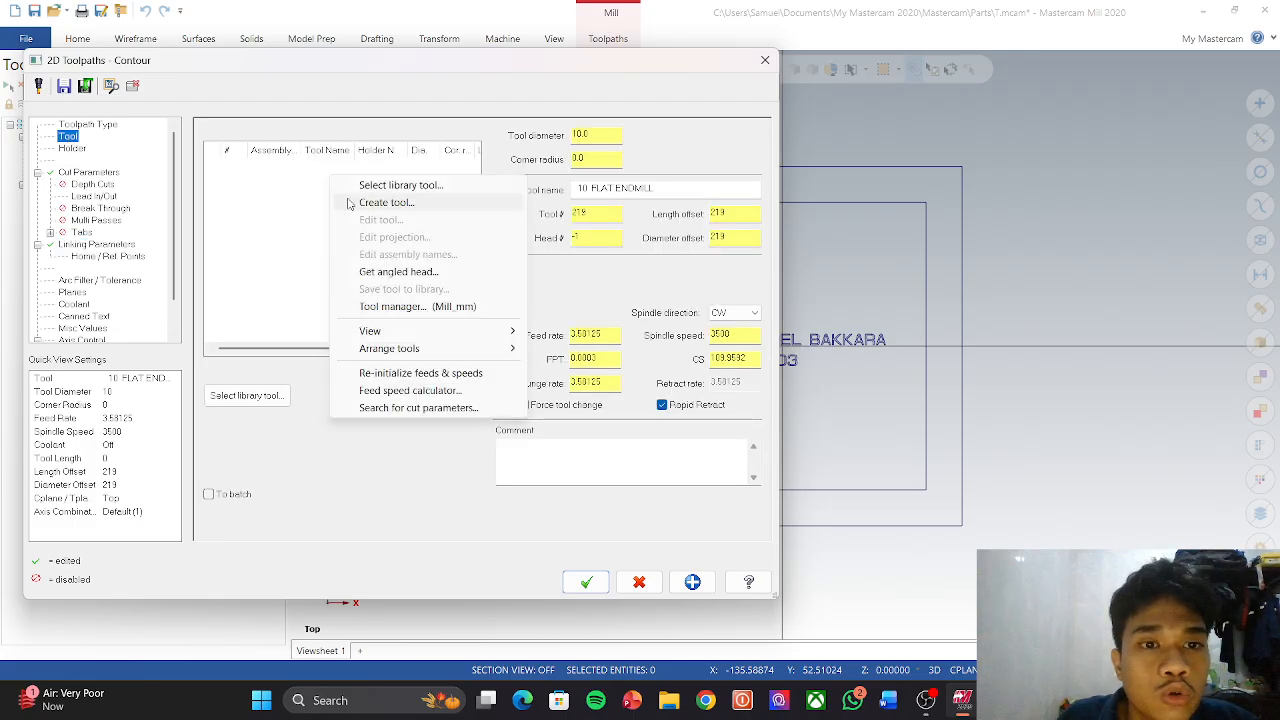
click(365, 203)
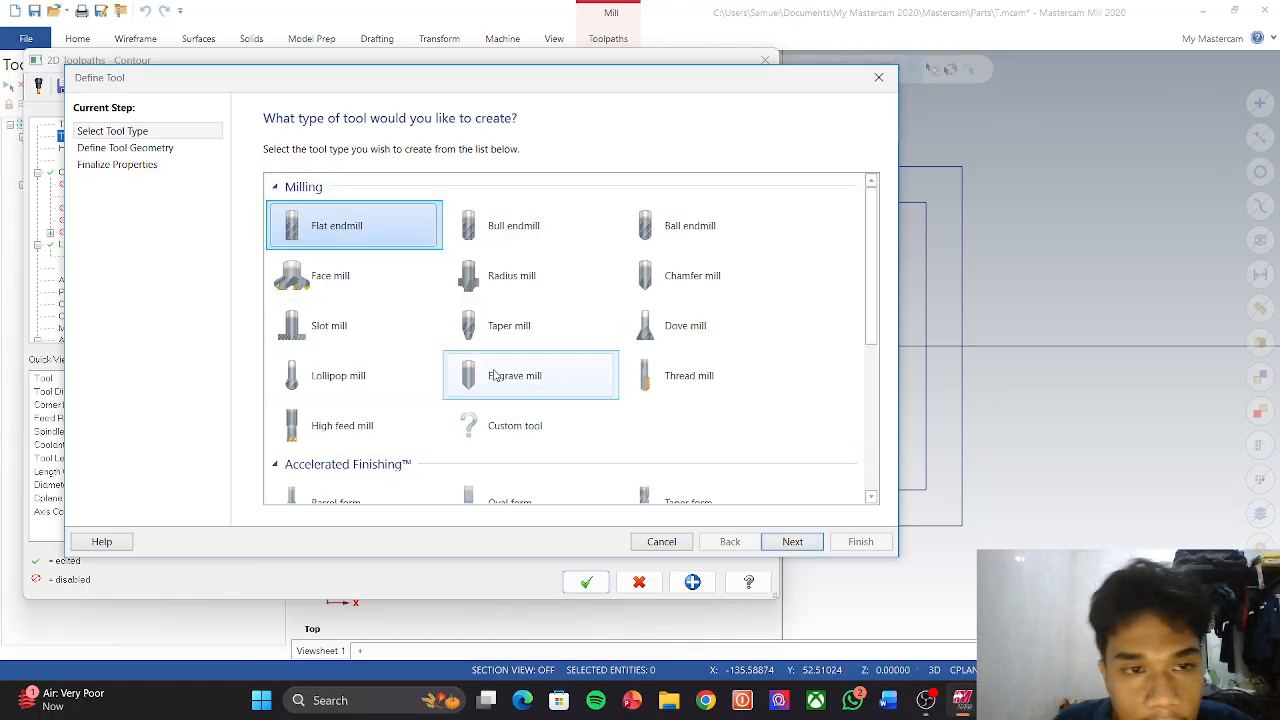
click(792, 541)
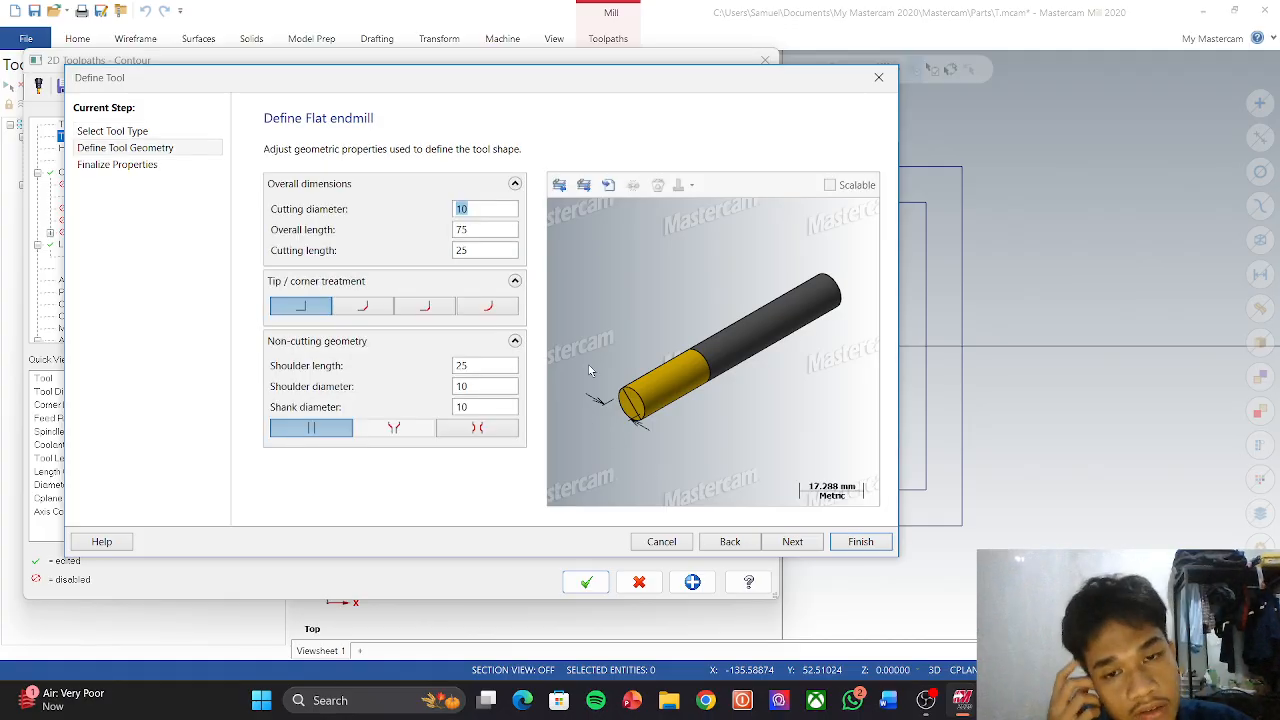
click(493, 207)
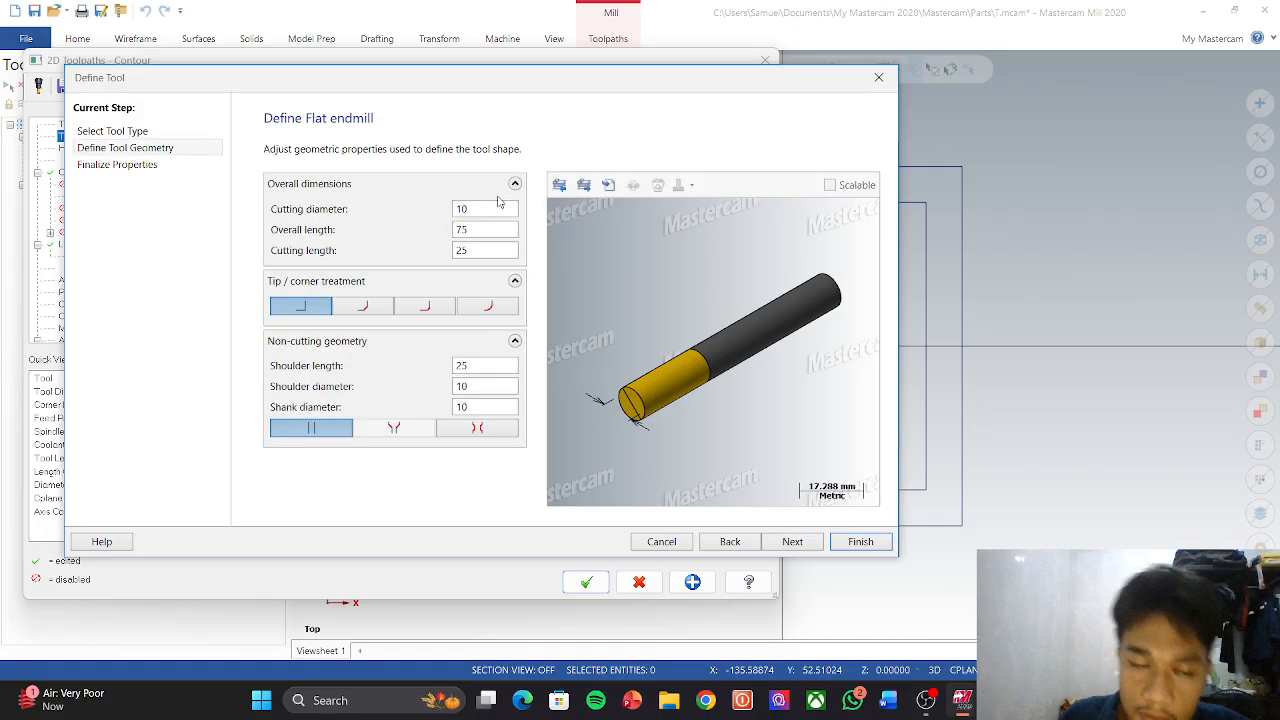
double_click(483, 207)
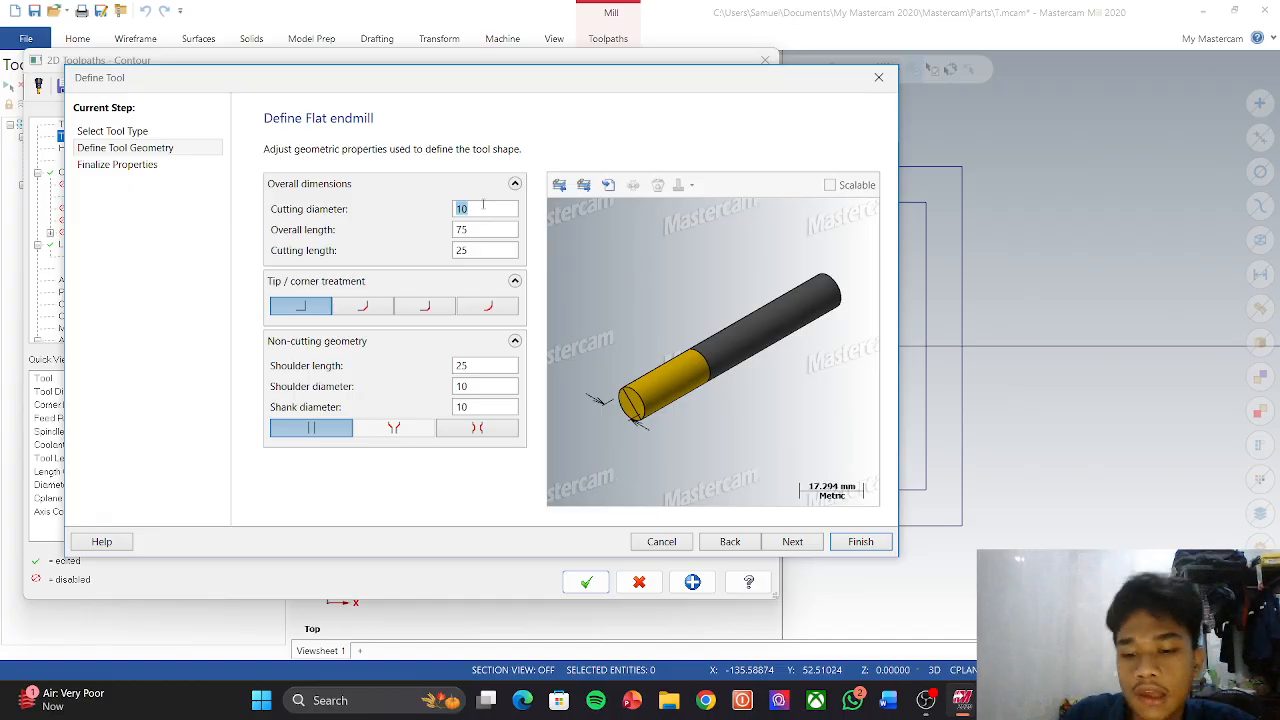
text(8)
key(Return)
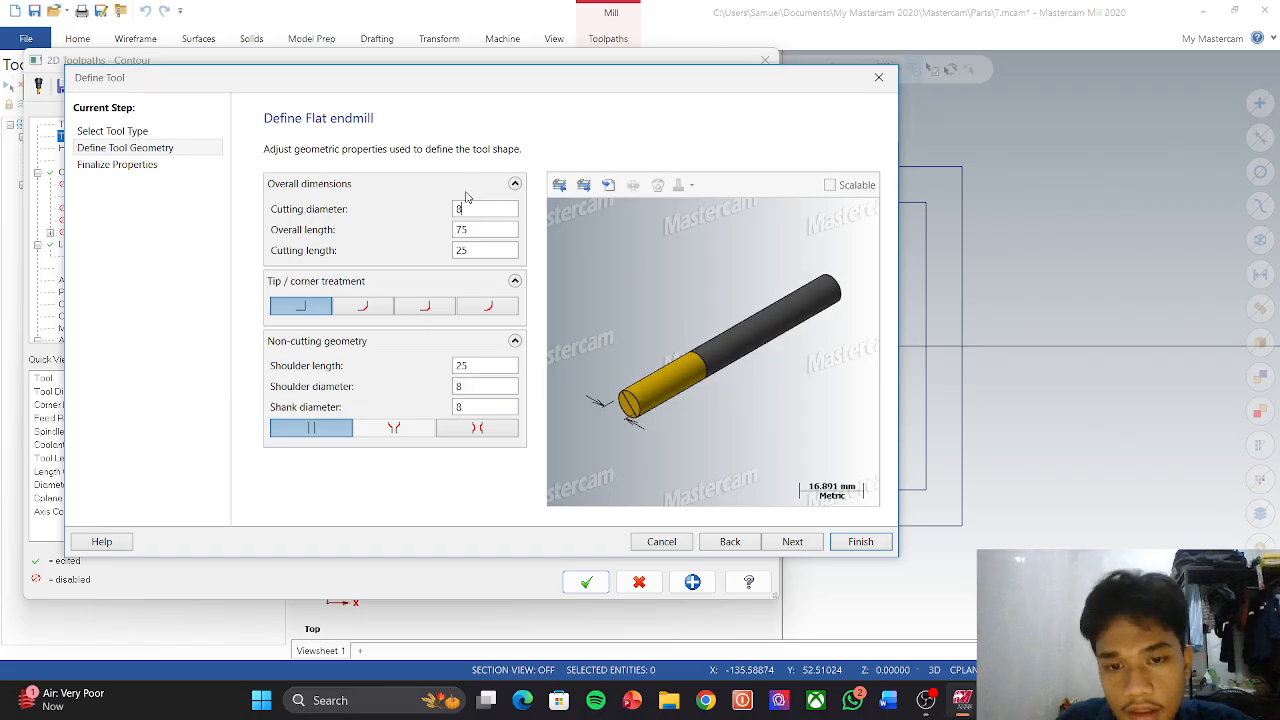
click(815, 543)
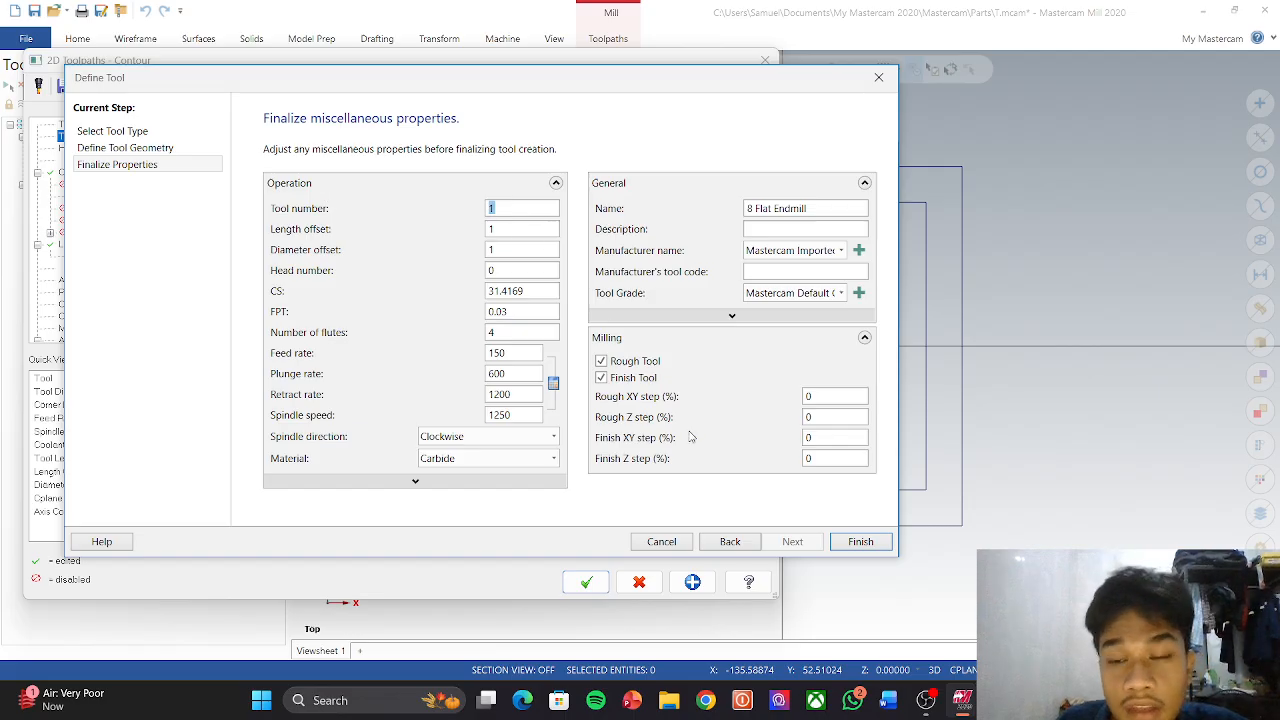
click(858, 542)
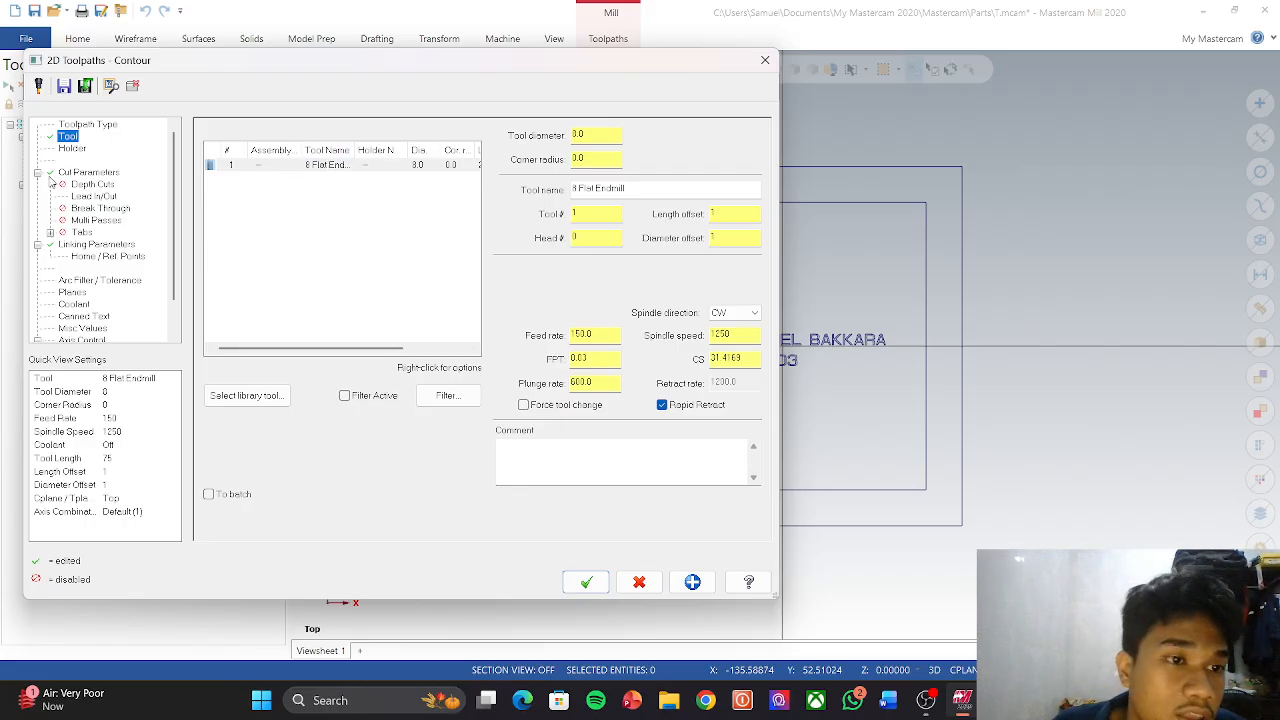
Step: Review the cut and linking parameters, then accept the Contour toolpath
click(86, 176)
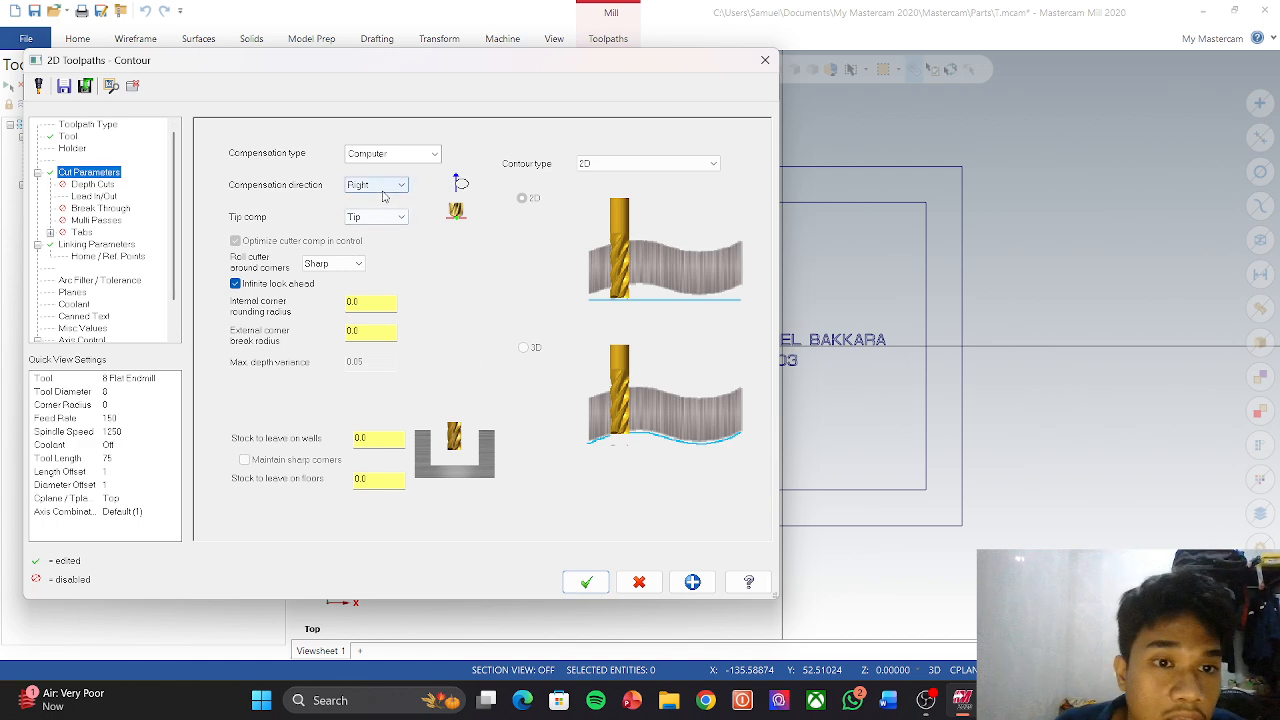
click(97, 246)
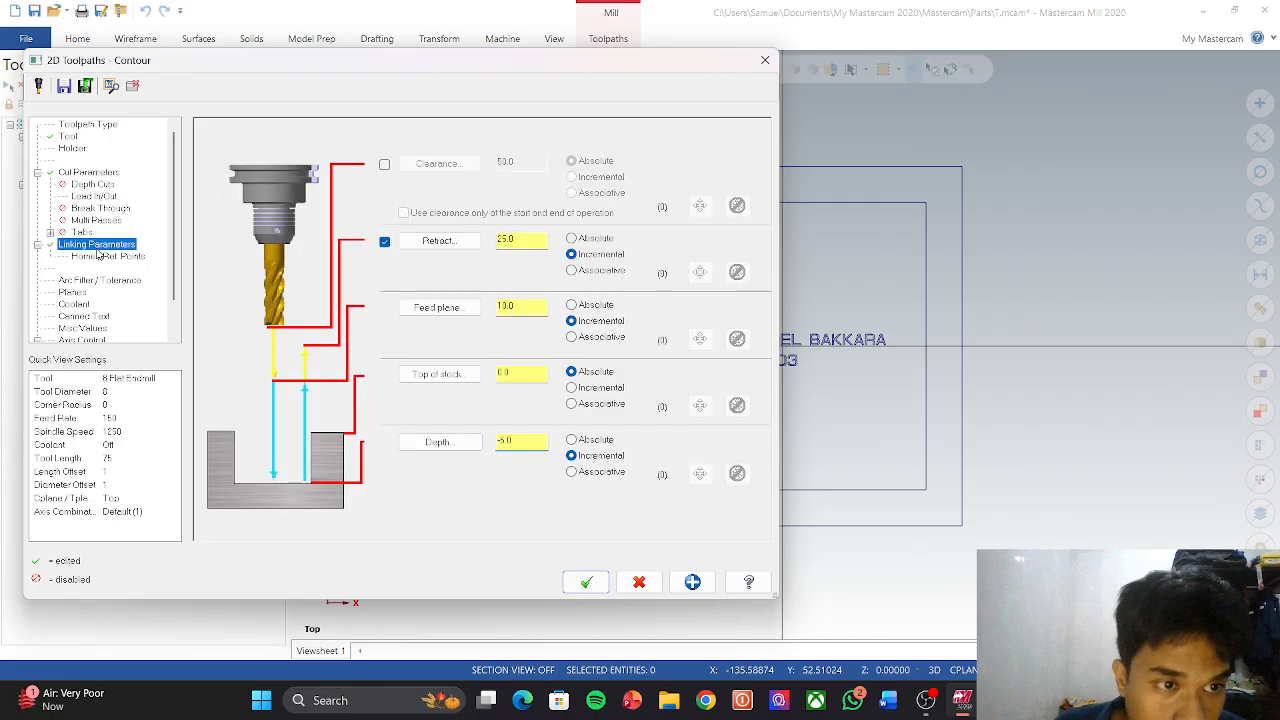
click(587, 581)
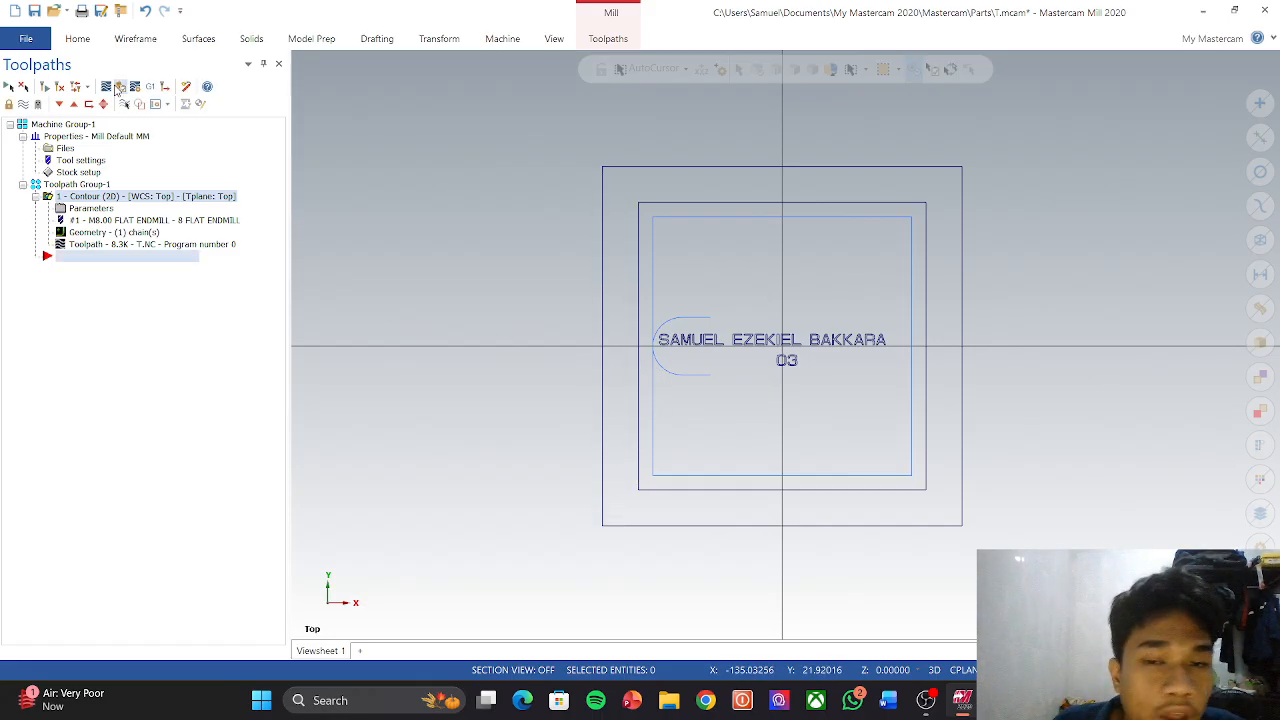
Step: Simulate the contour cut, check it in isometric view, then reopen the Contour parameters
click(118, 88)
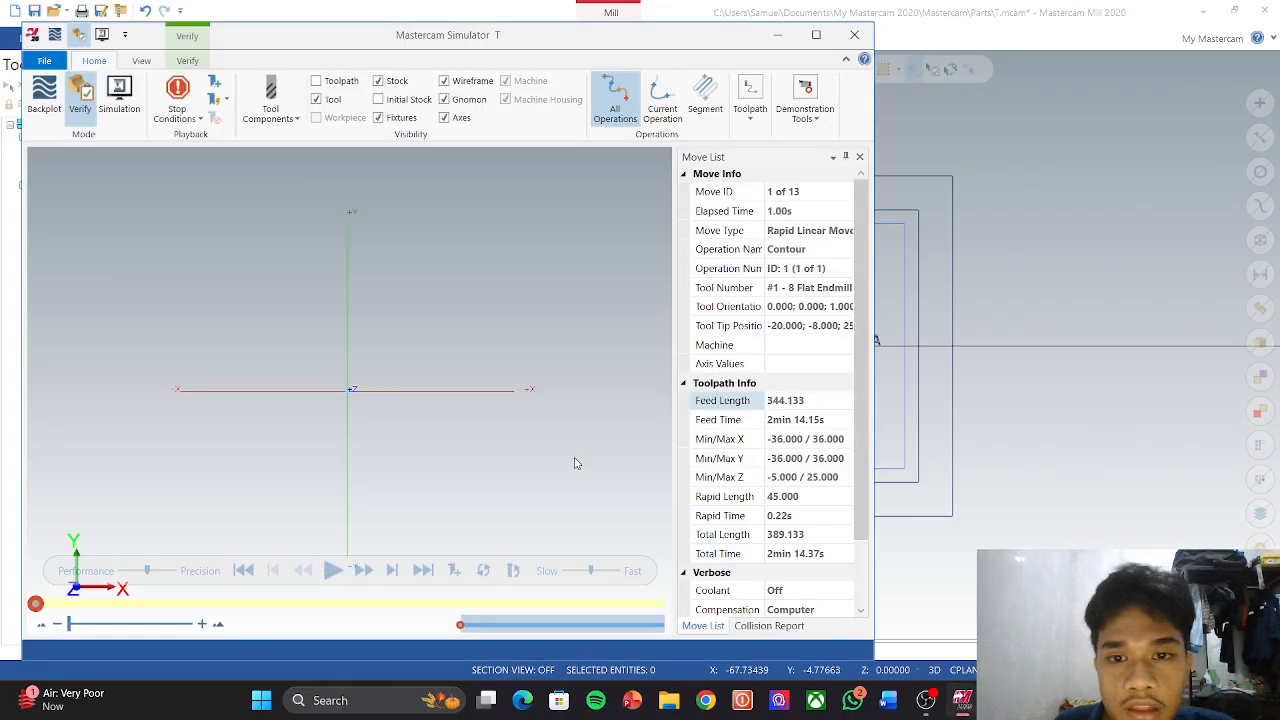
click(333, 570)
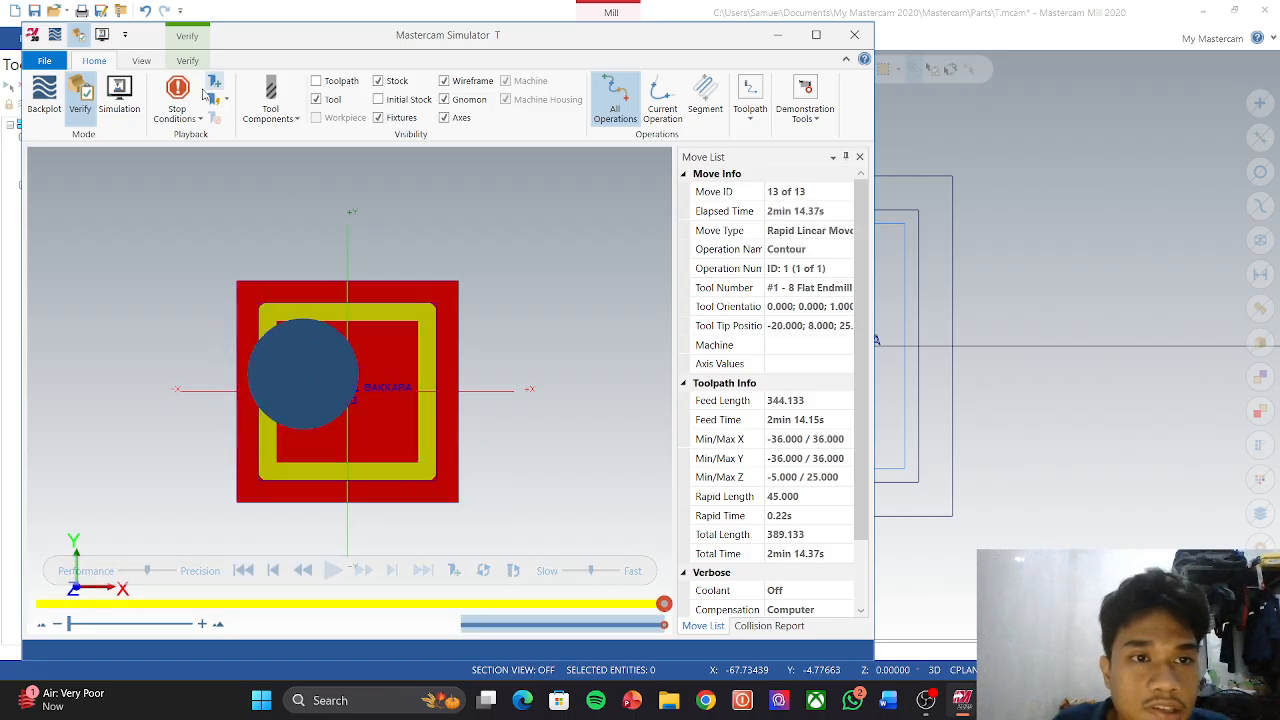
click(270, 105)
right_click(420, 284)
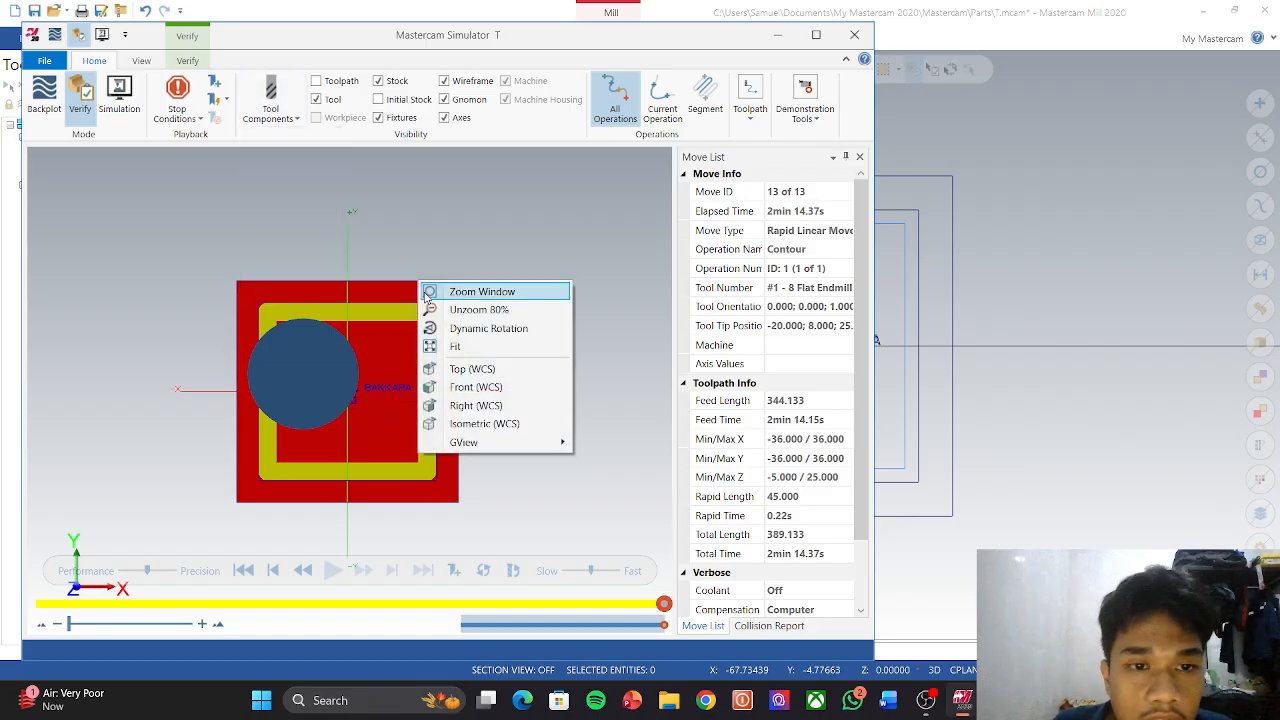
click(484, 423)
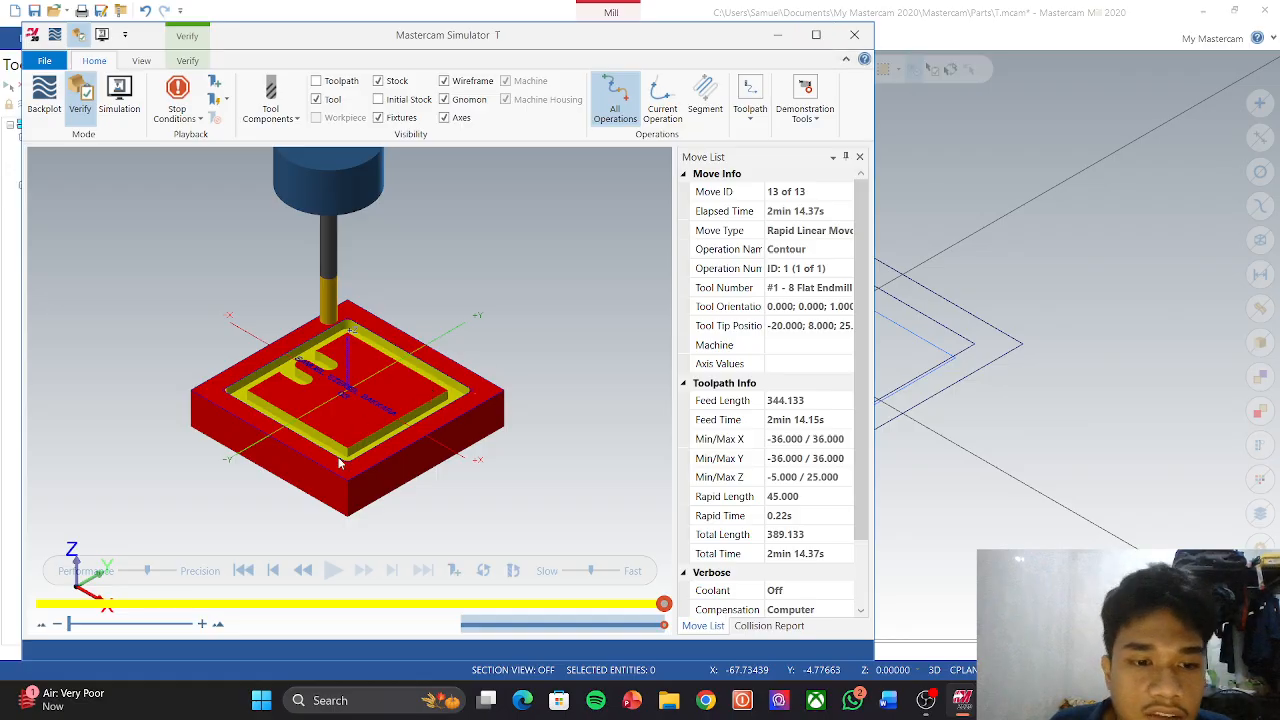
click(852, 34)
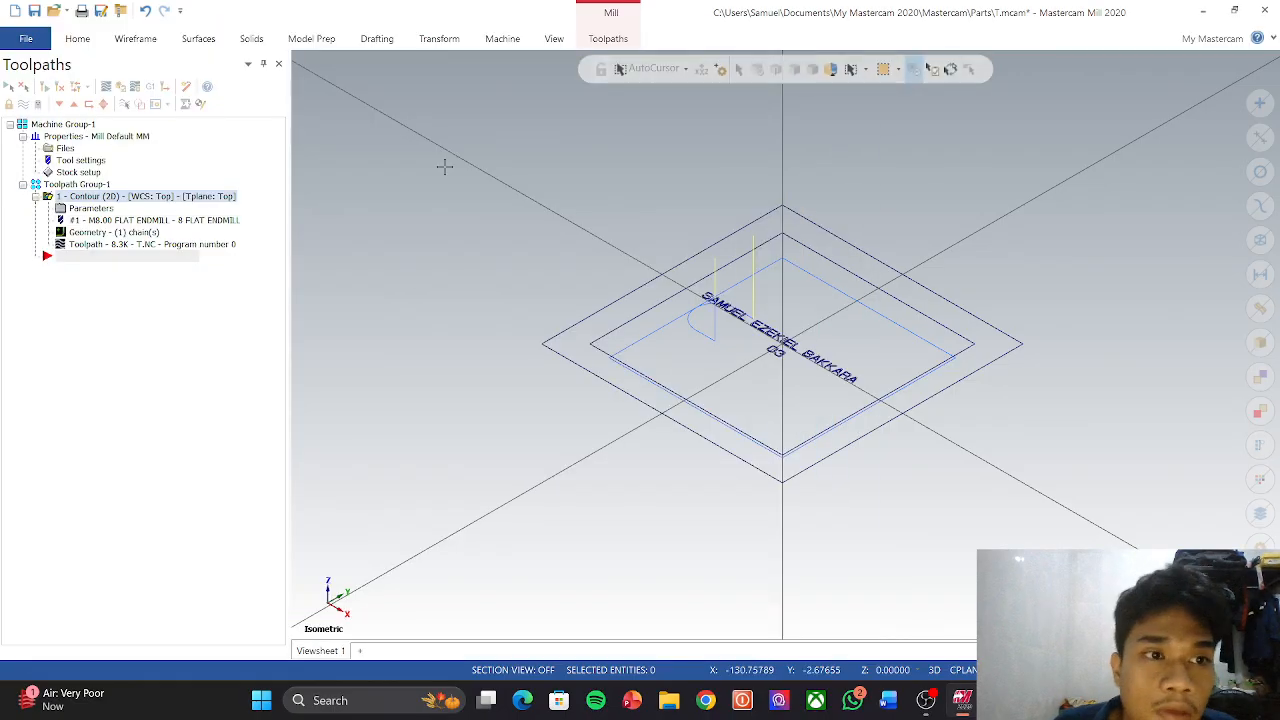
click(86, 209)
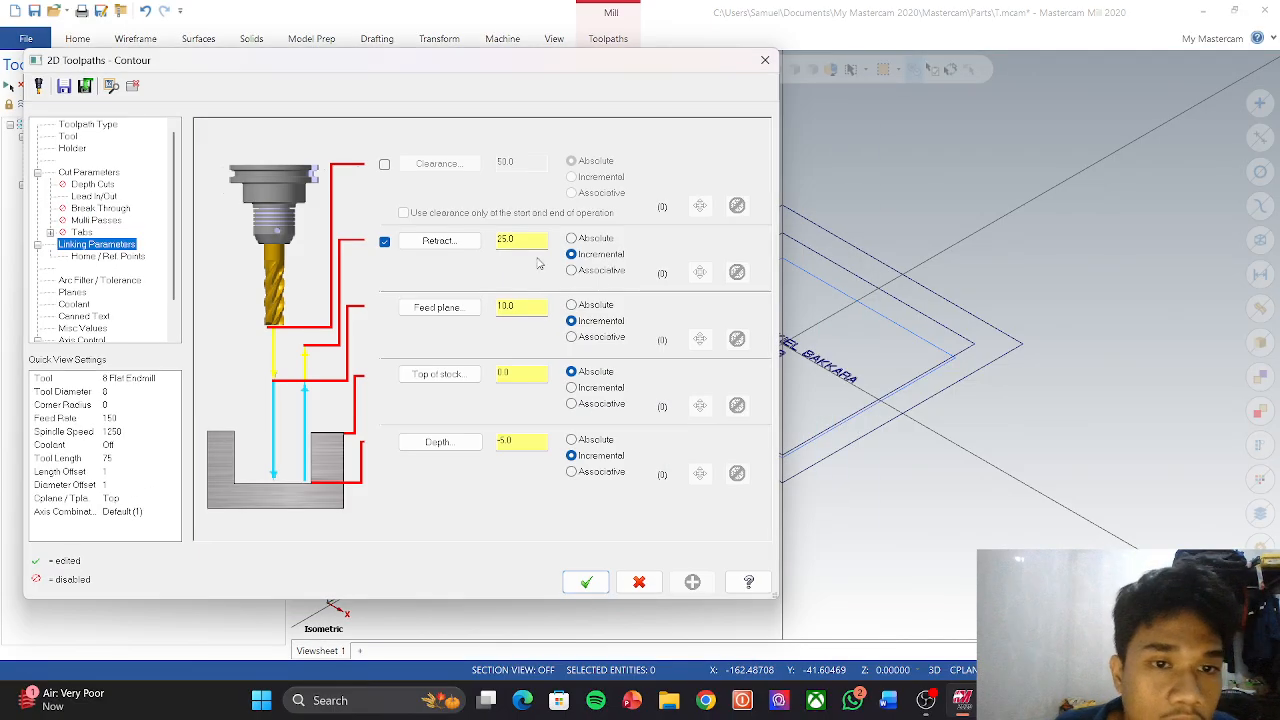
Step: Switch the Contour's cutter compensation direction from Right to Left and accept
click(90, 173)
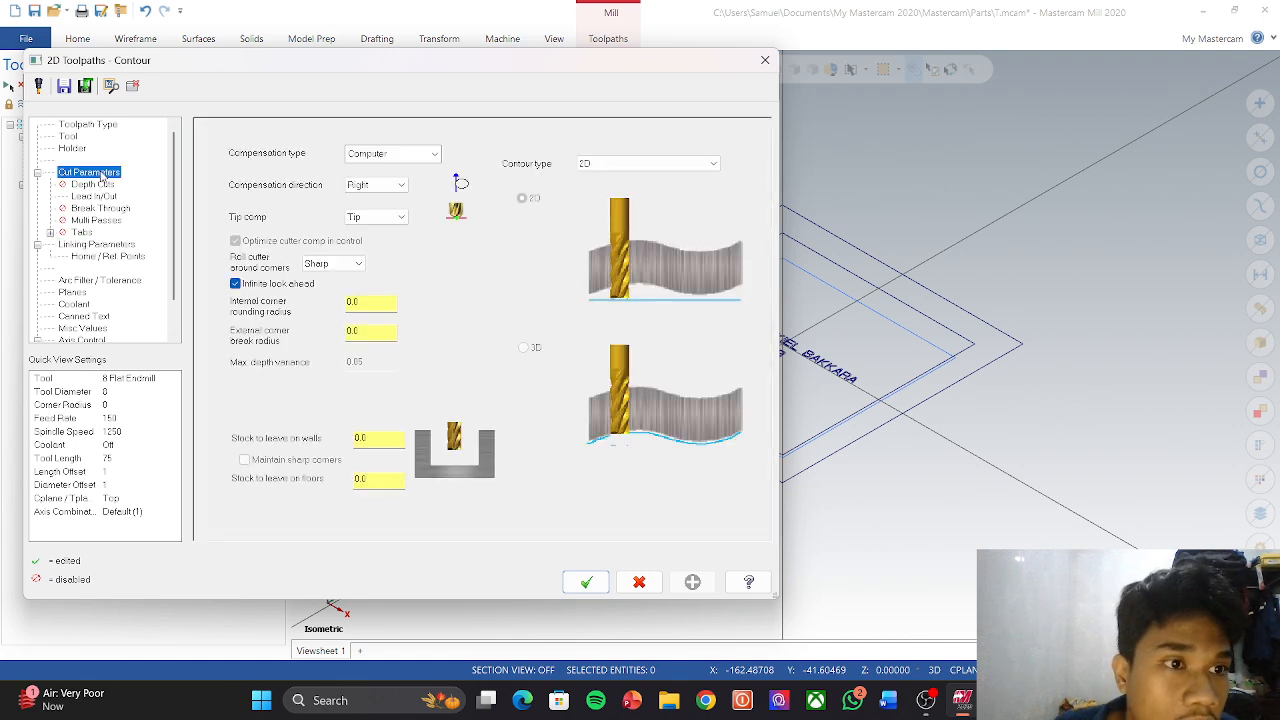
click(385, 185)
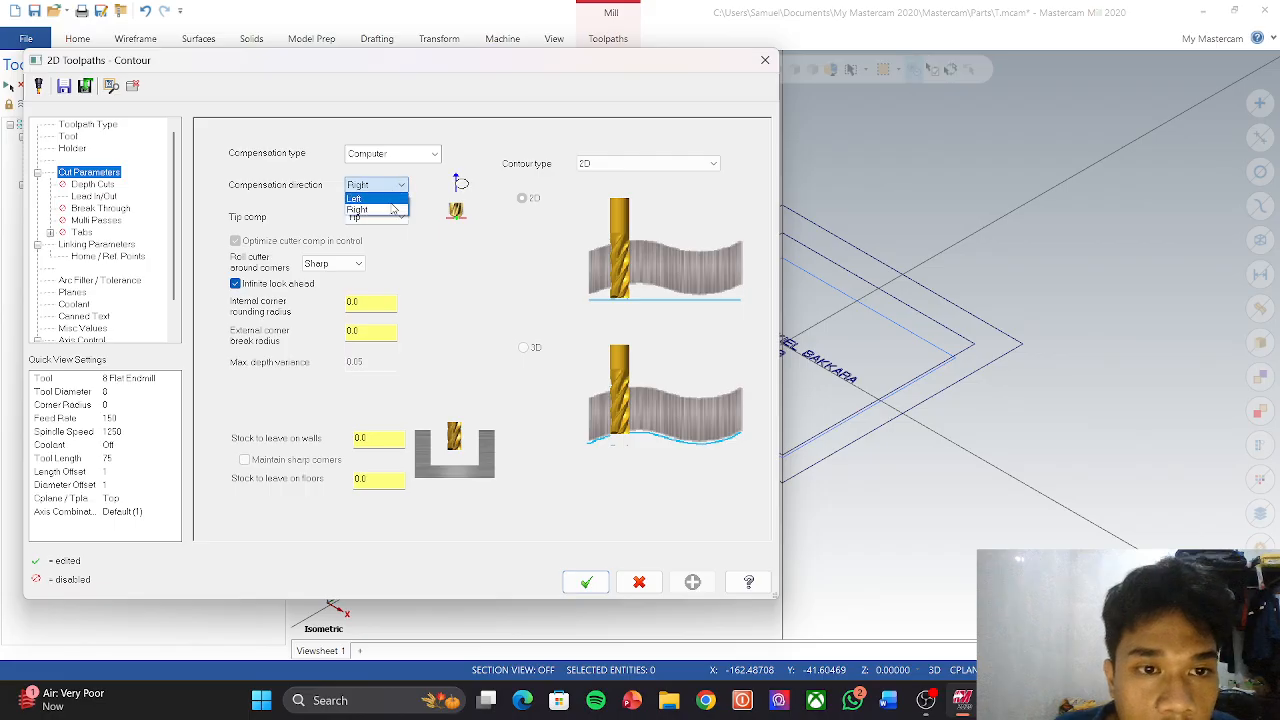
click(383, 211)
click(385, 185)
click(370, 198)
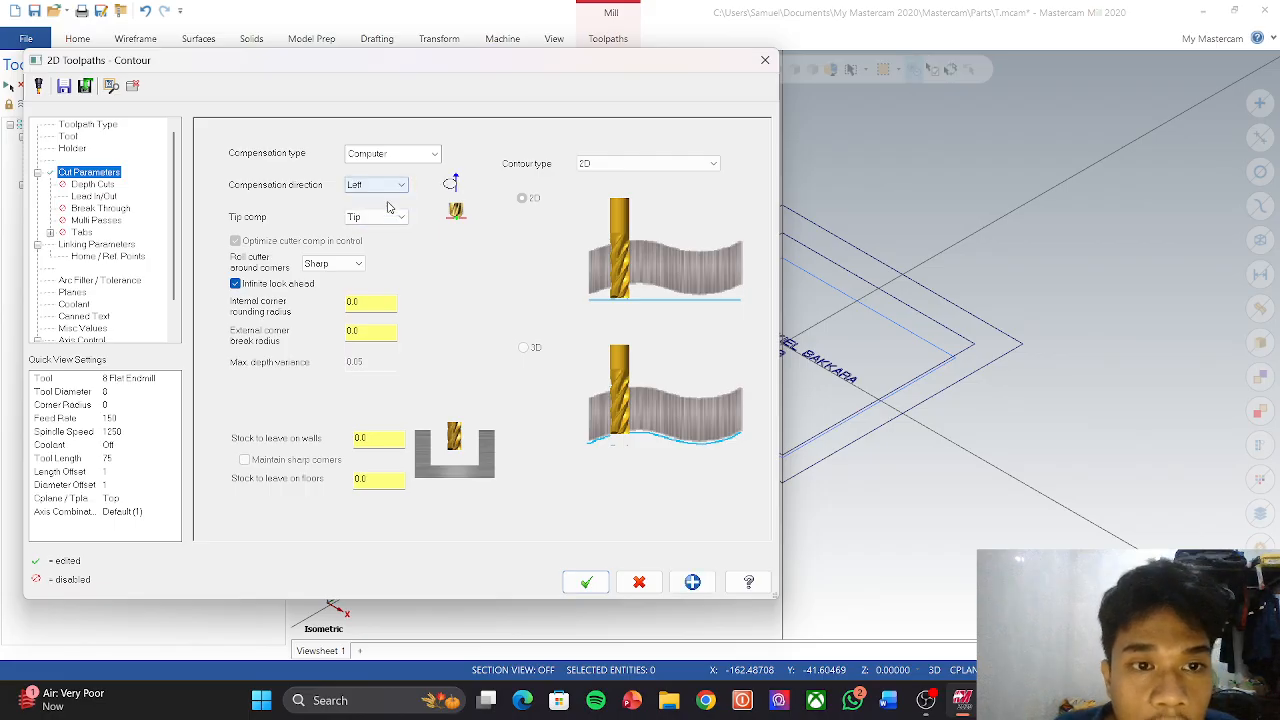
click(586, 582)
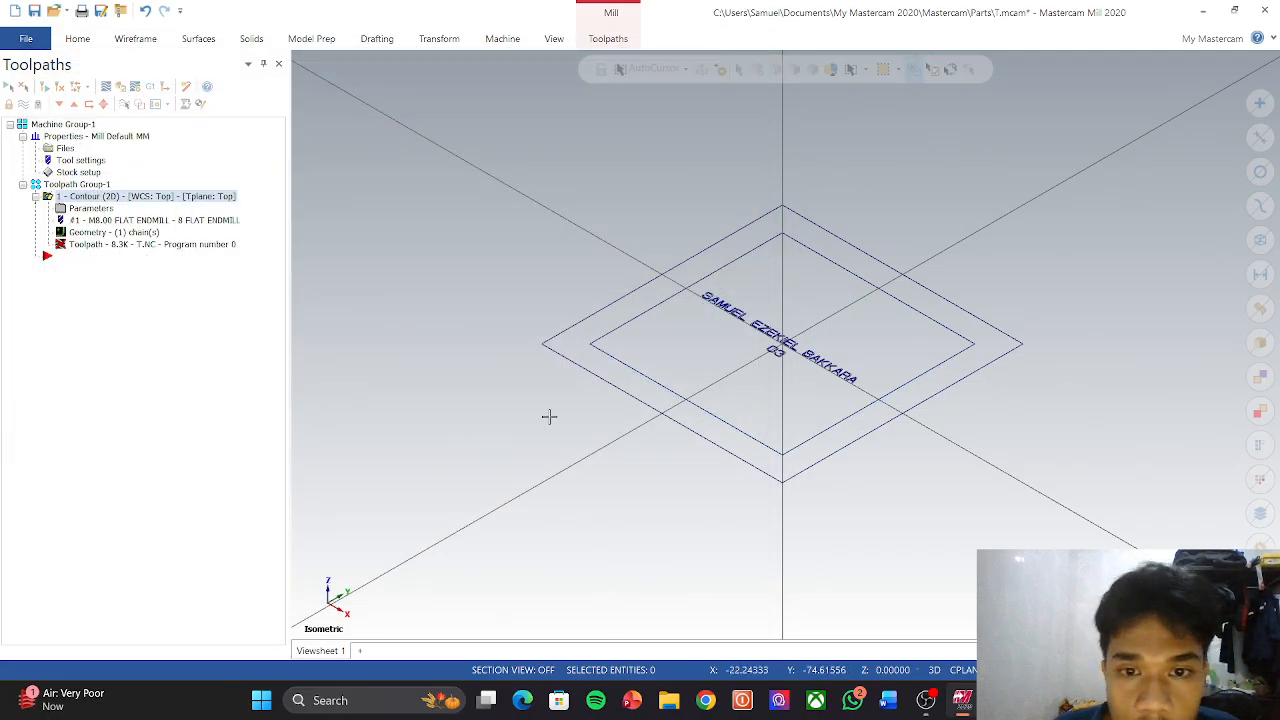
Step: Regenerate the outdated Left-compensated contour and preview it in Backplot
click(96, 250)
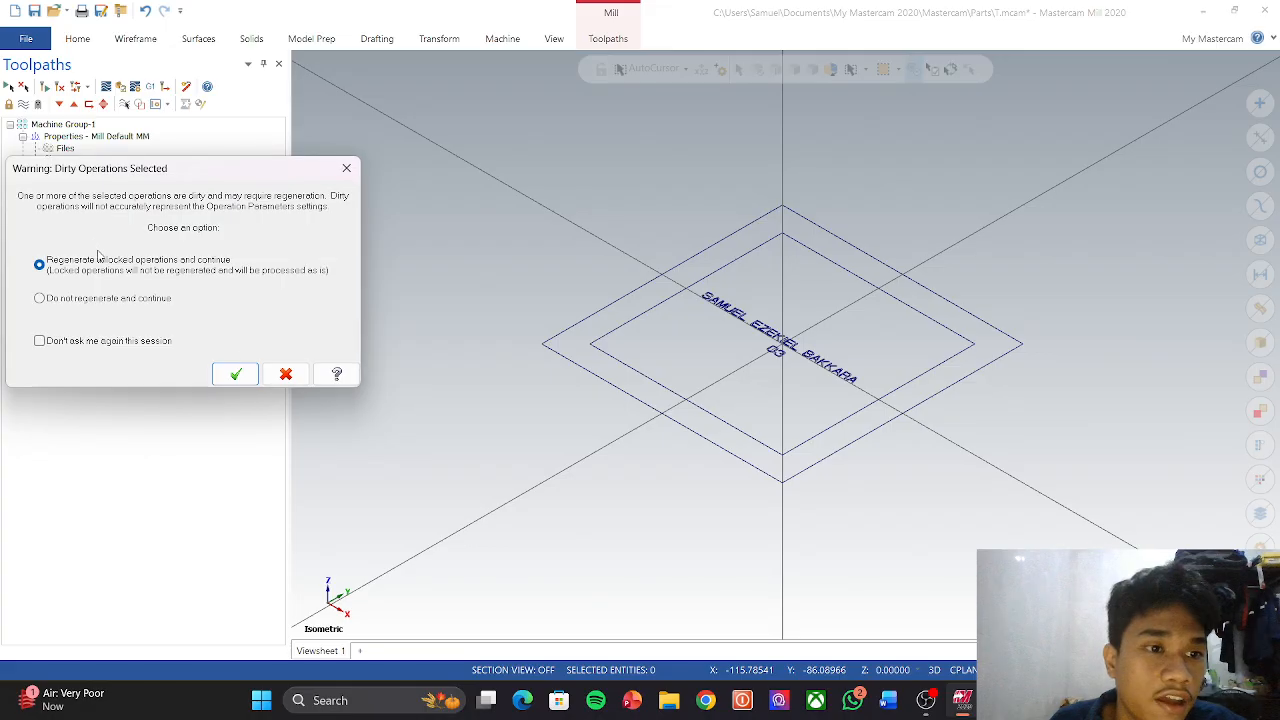
click(236, 374)
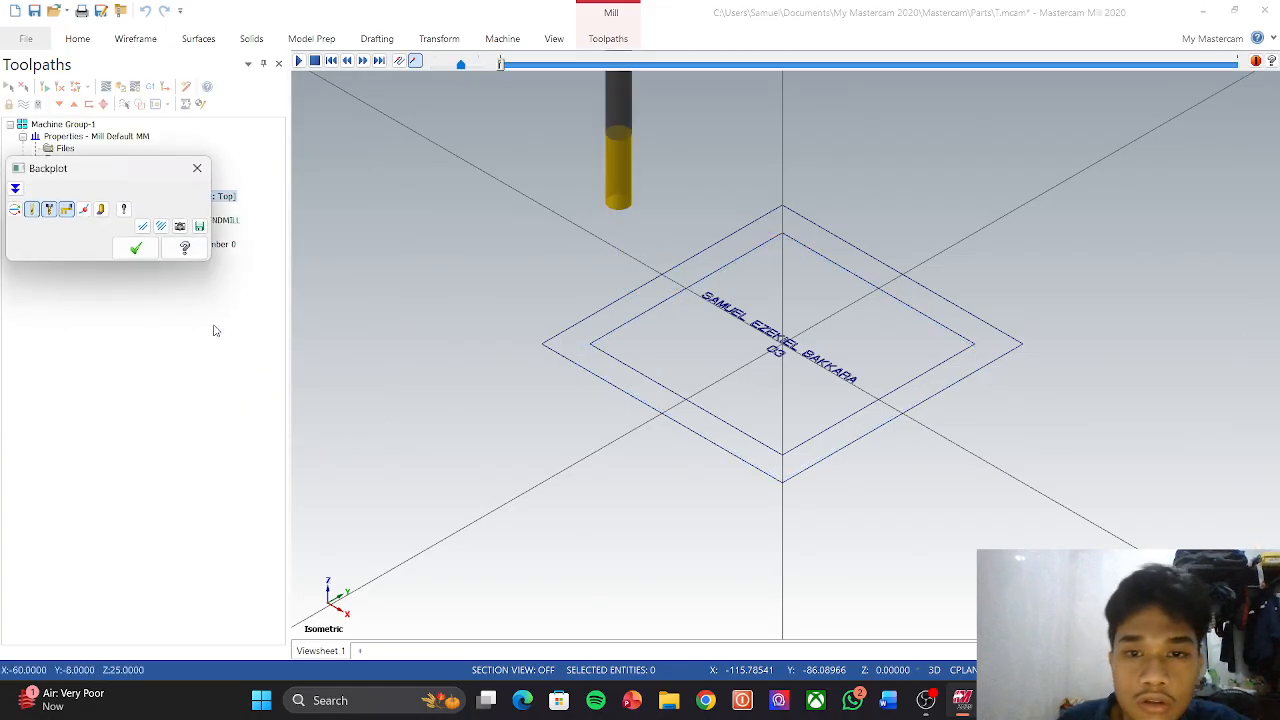
scroll(631, 314, down, 2)
scroll(628, 355, up, 1)
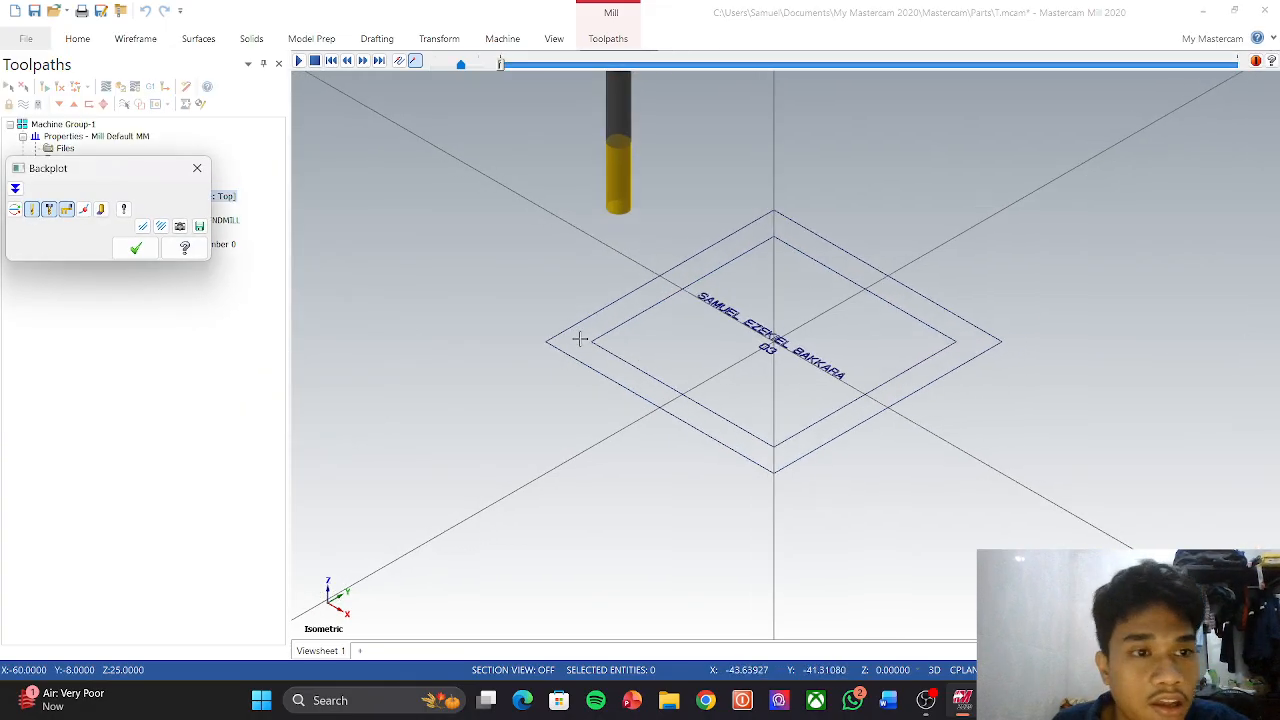
click(137, 250)
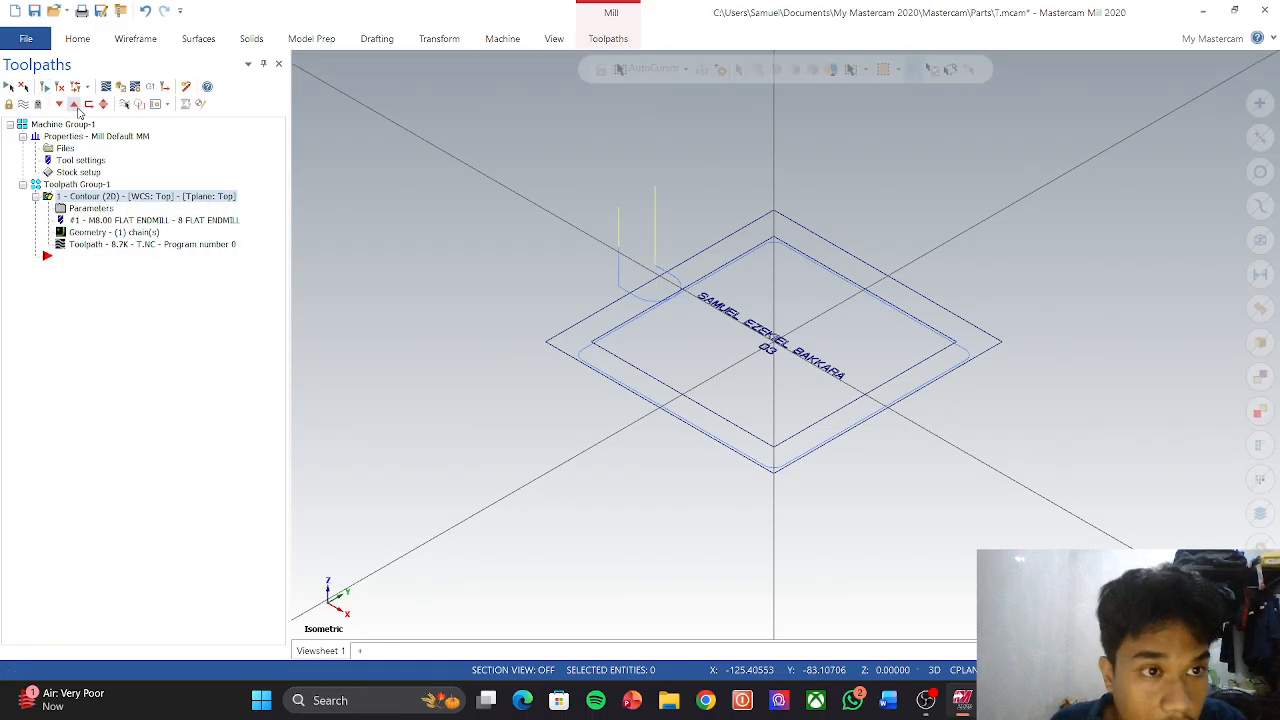
Step: Verify the contour's 17-move groove around the plate in the simulator
click(120, 86)
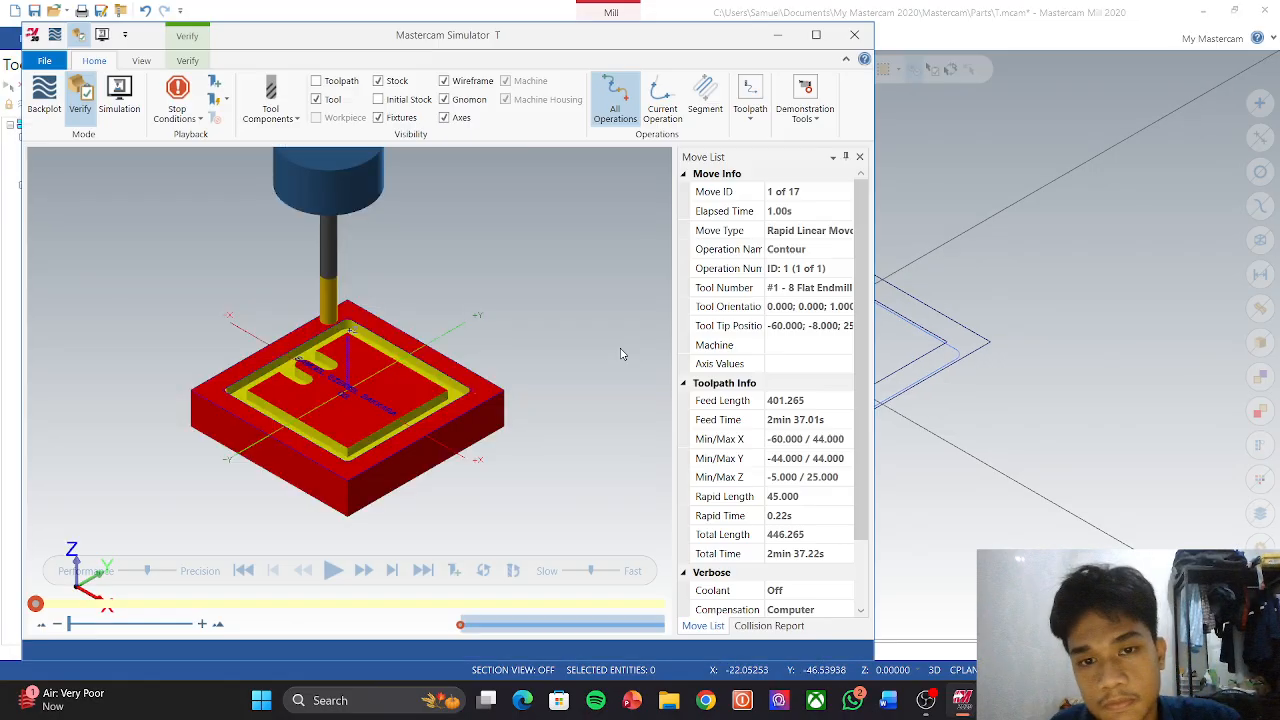
click(336, 574)
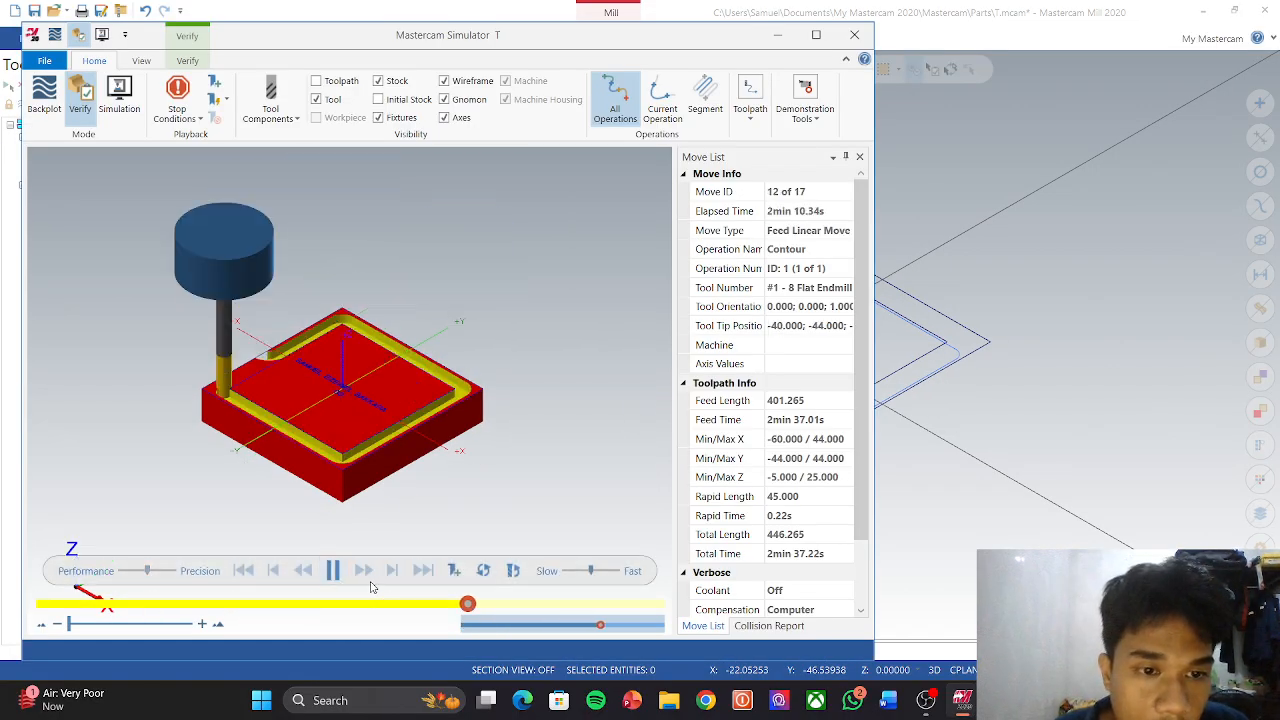
scroll(256, 465, down, 2)
scroll(256, 465, up, 3)
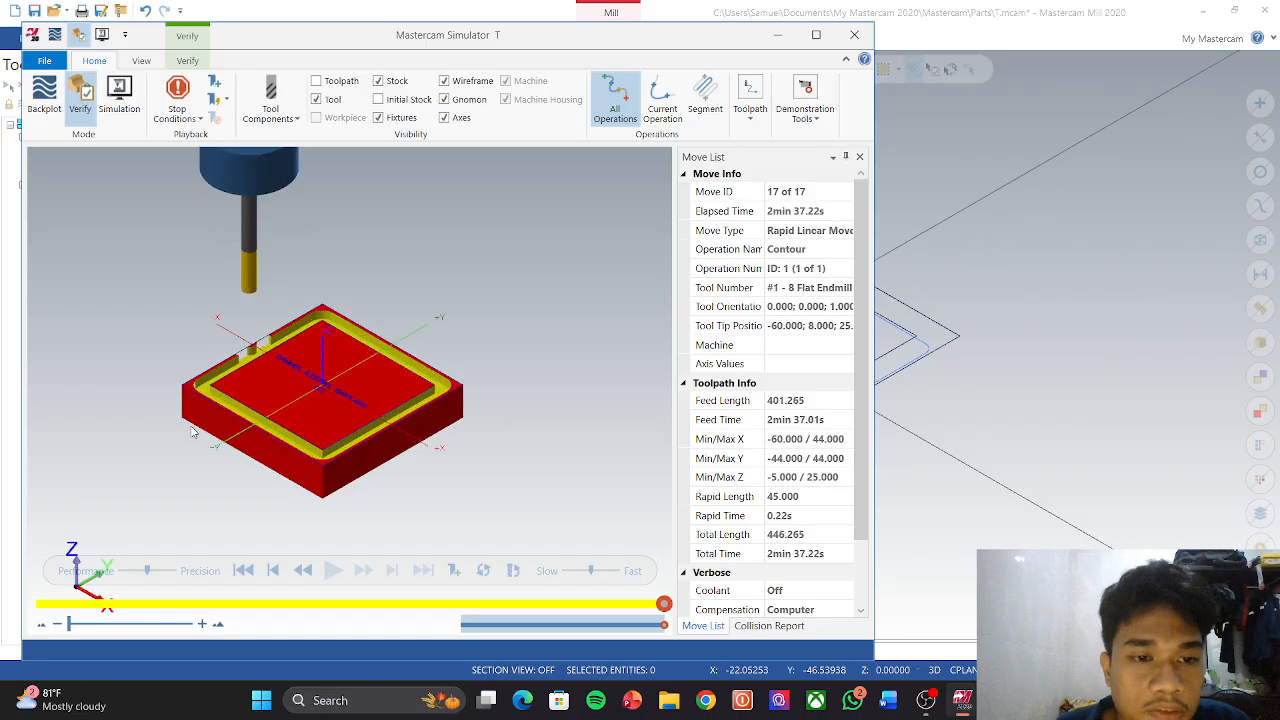
scroll(252, 412, down, 1)
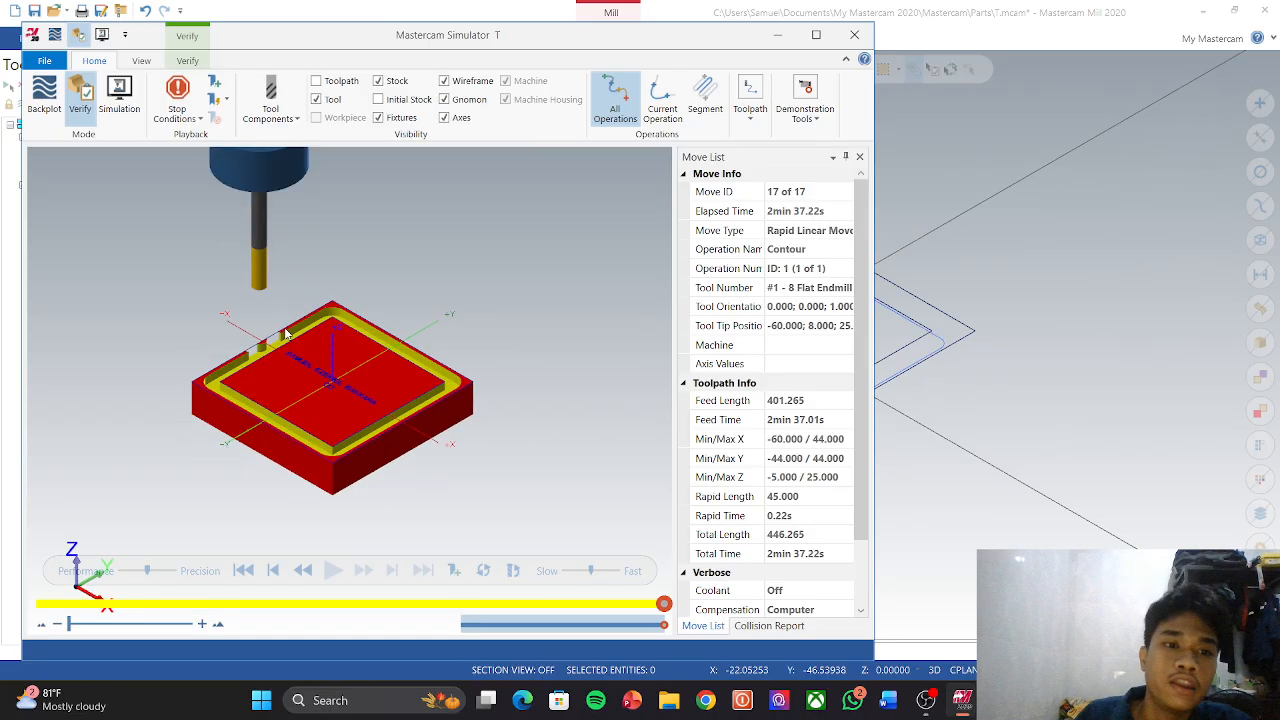
click(854, 34)
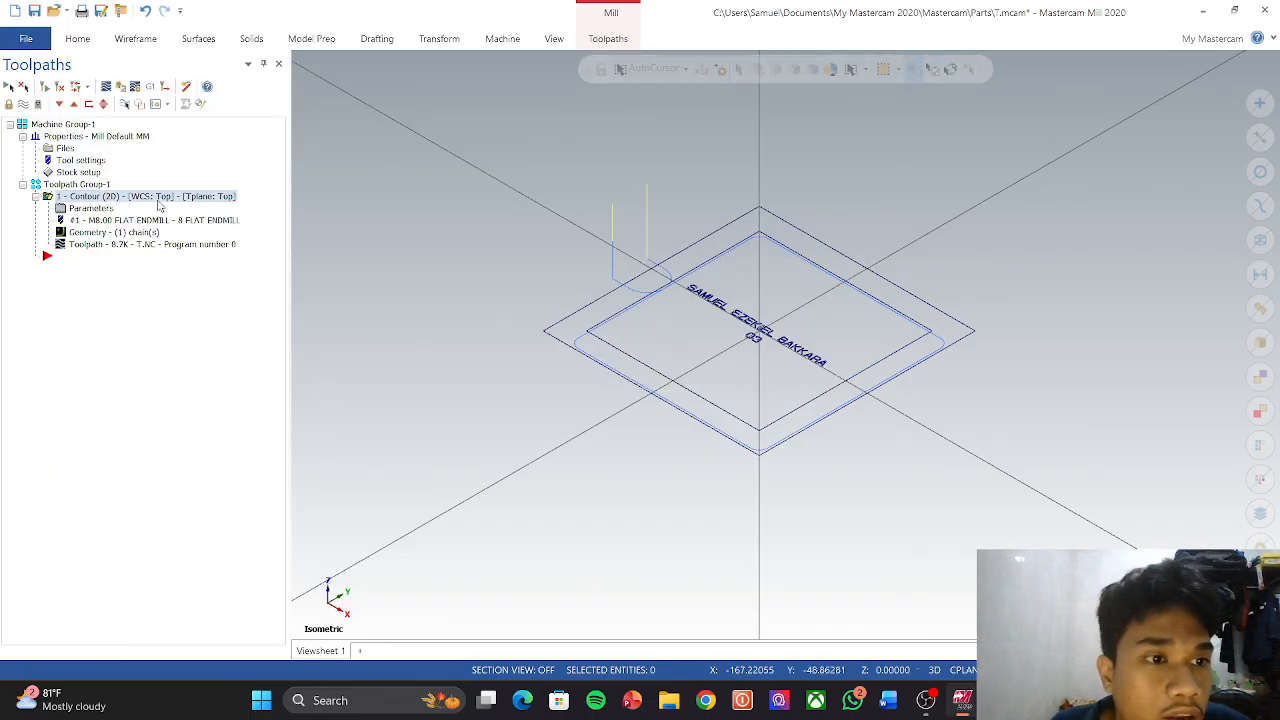
Step: Enable Contour multi passes with 2 rough passes at 5.0 spacing
click(108, 208)
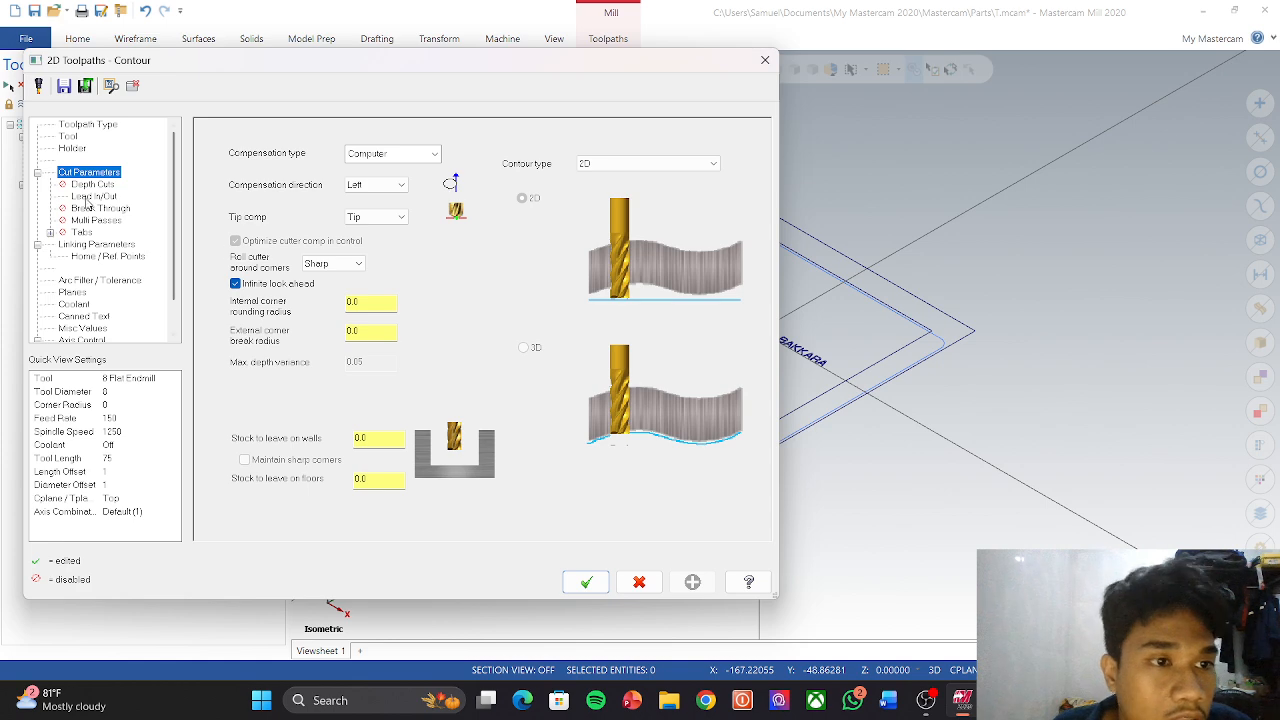
click(97, 220)
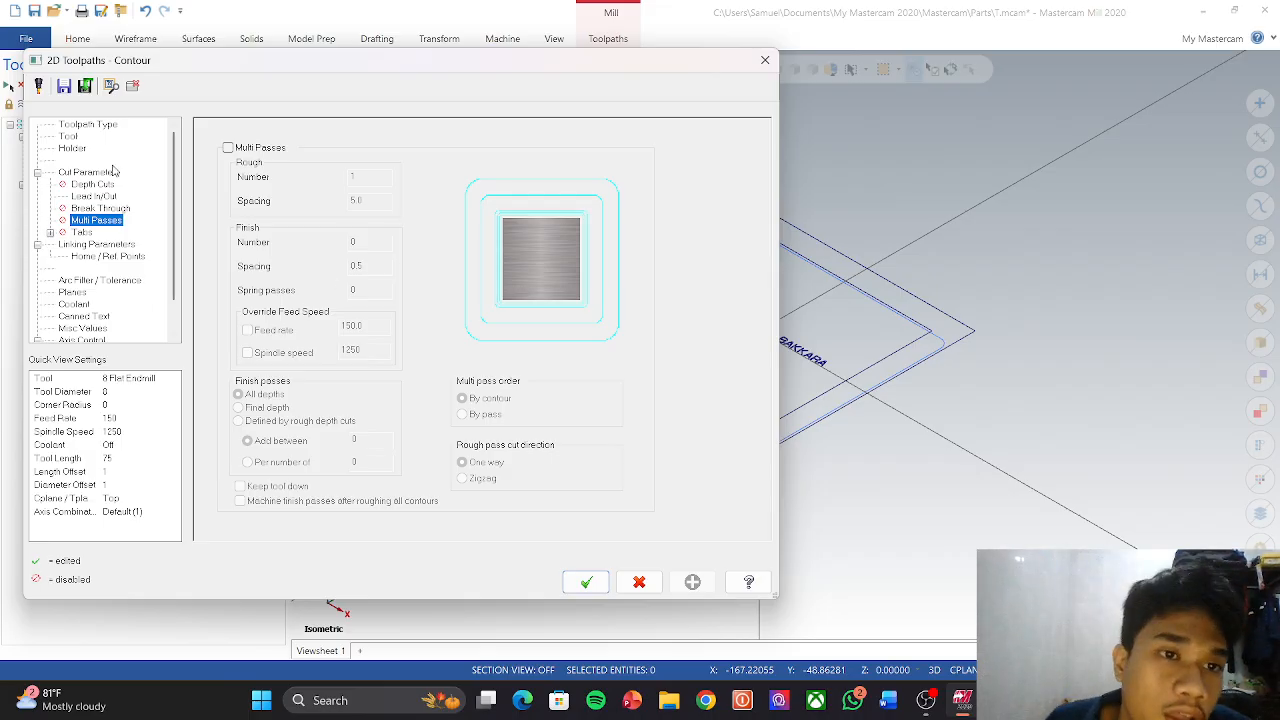
click(228, 148)
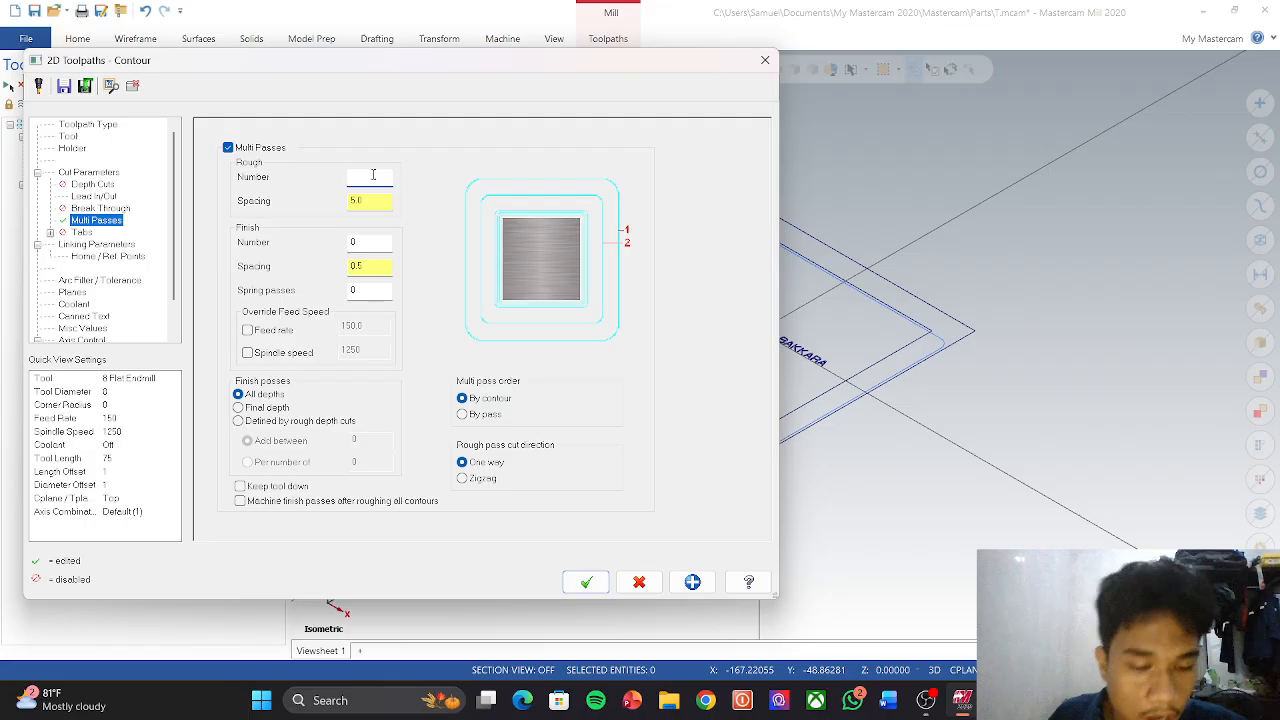
text(2)
click(364, 241)
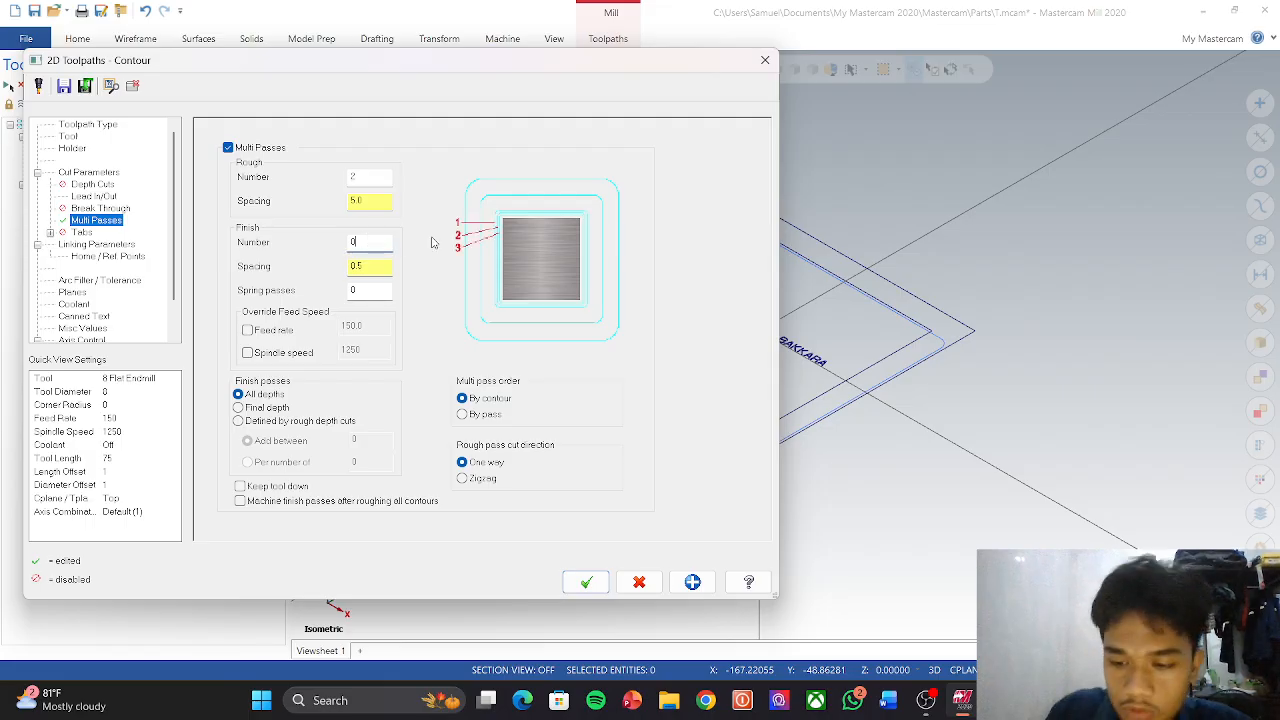
click(584, 581)
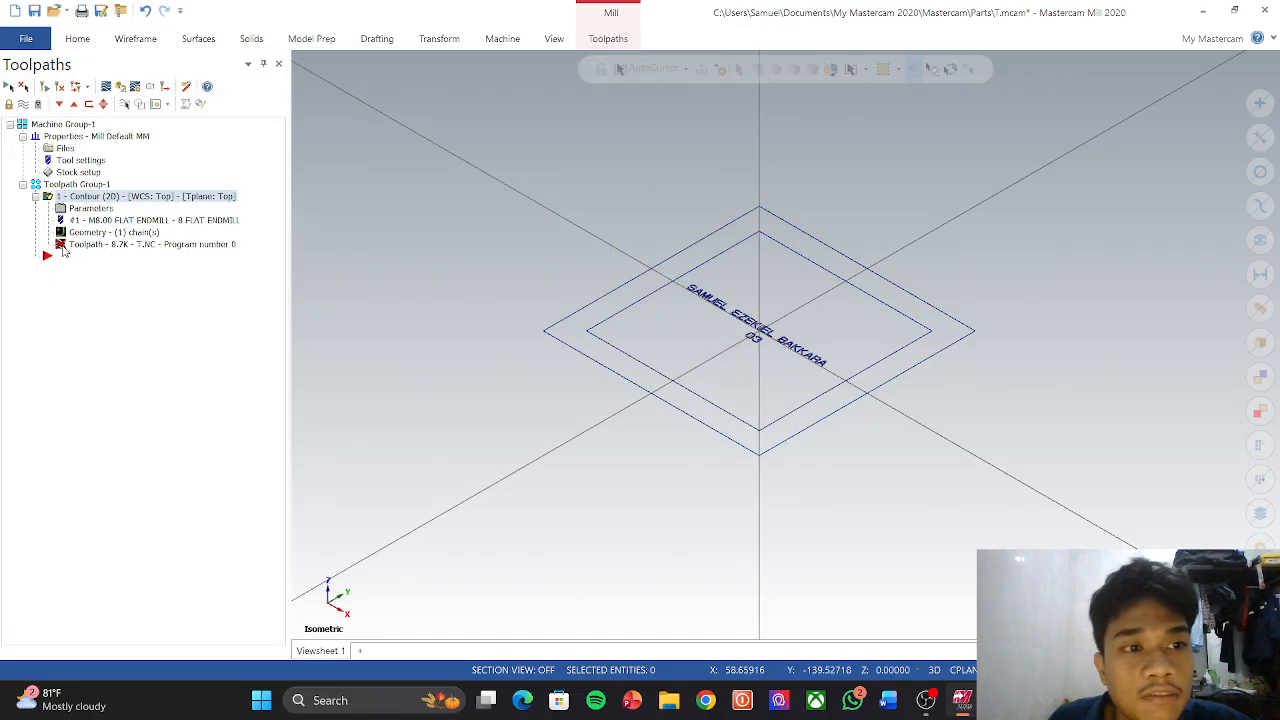
Step: Regenerate the multi-pass contour and verify its wider 53-move groove in the simulator
click(62, 248)
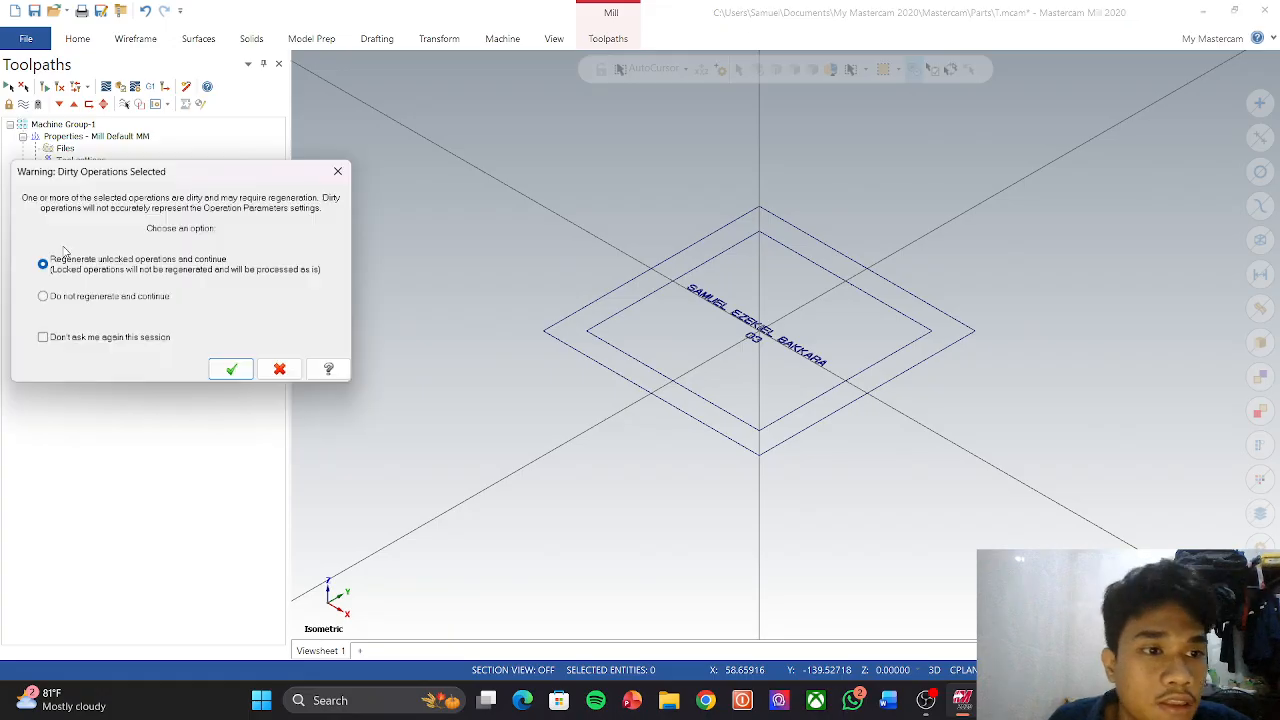
click(234, 372)
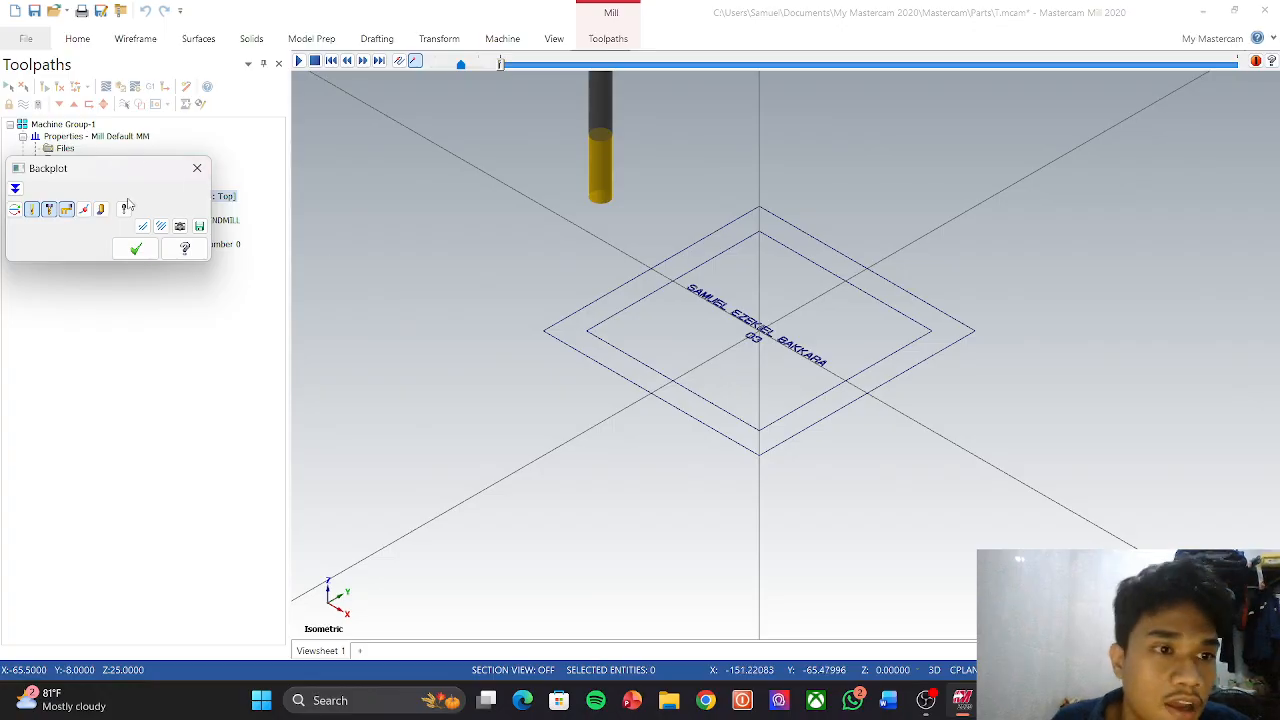
click(135, 249)
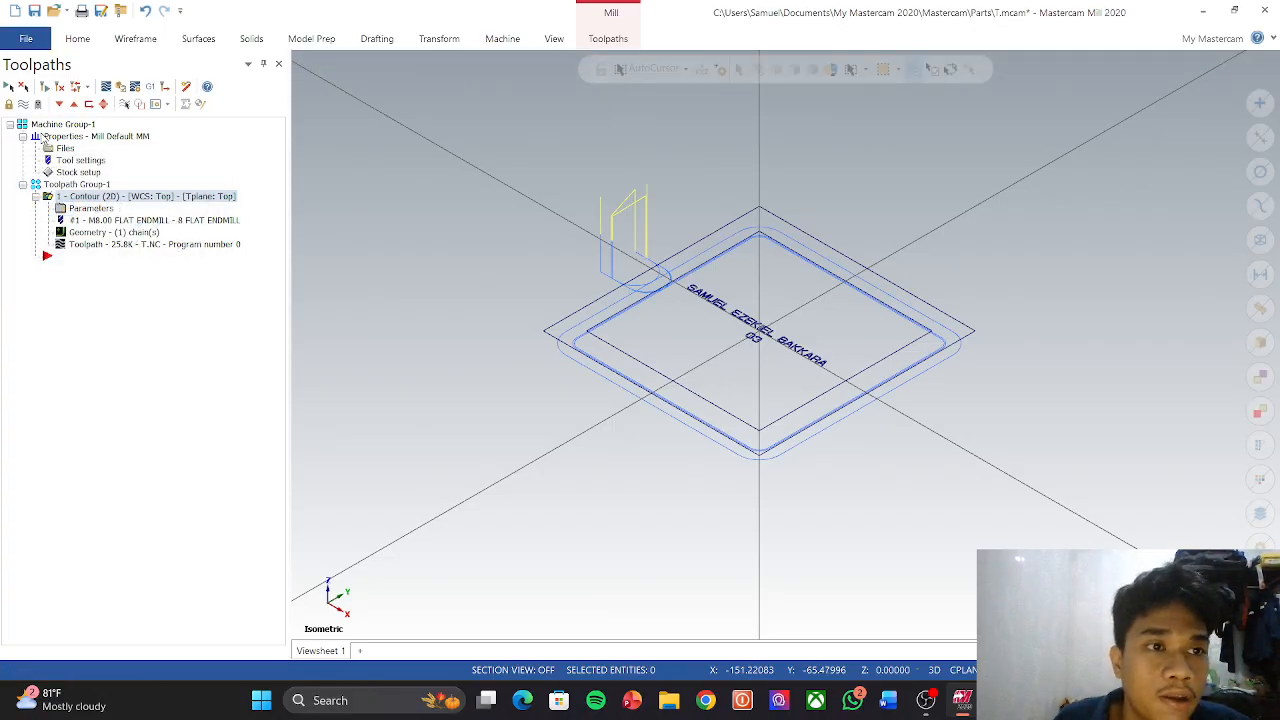
click(120, 87)
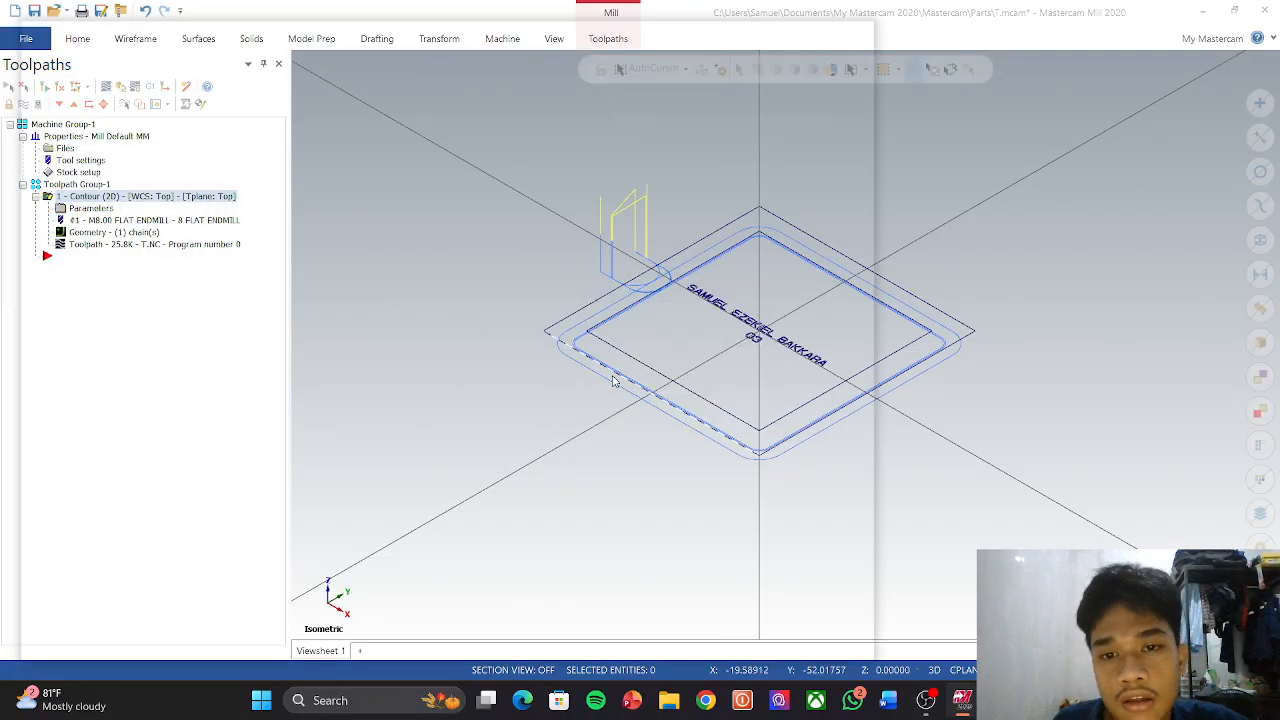
click(333, 570)
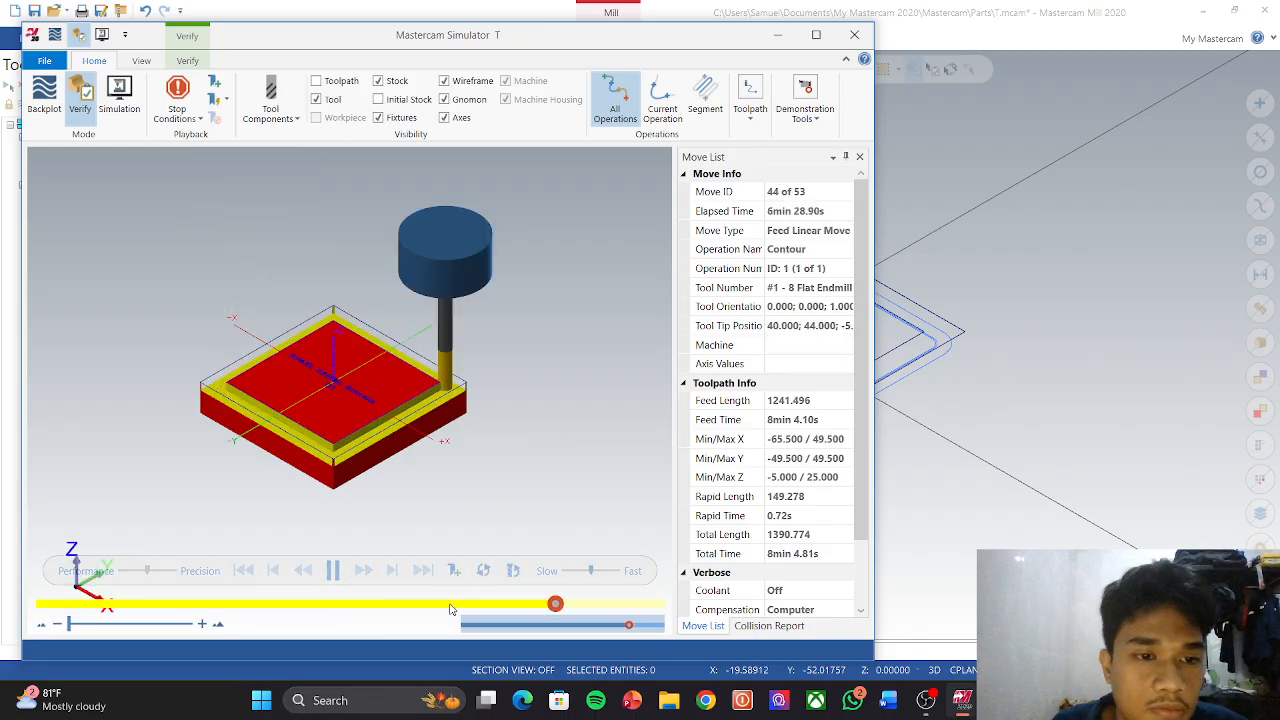
middle_drag(250, 461, 296, 477)
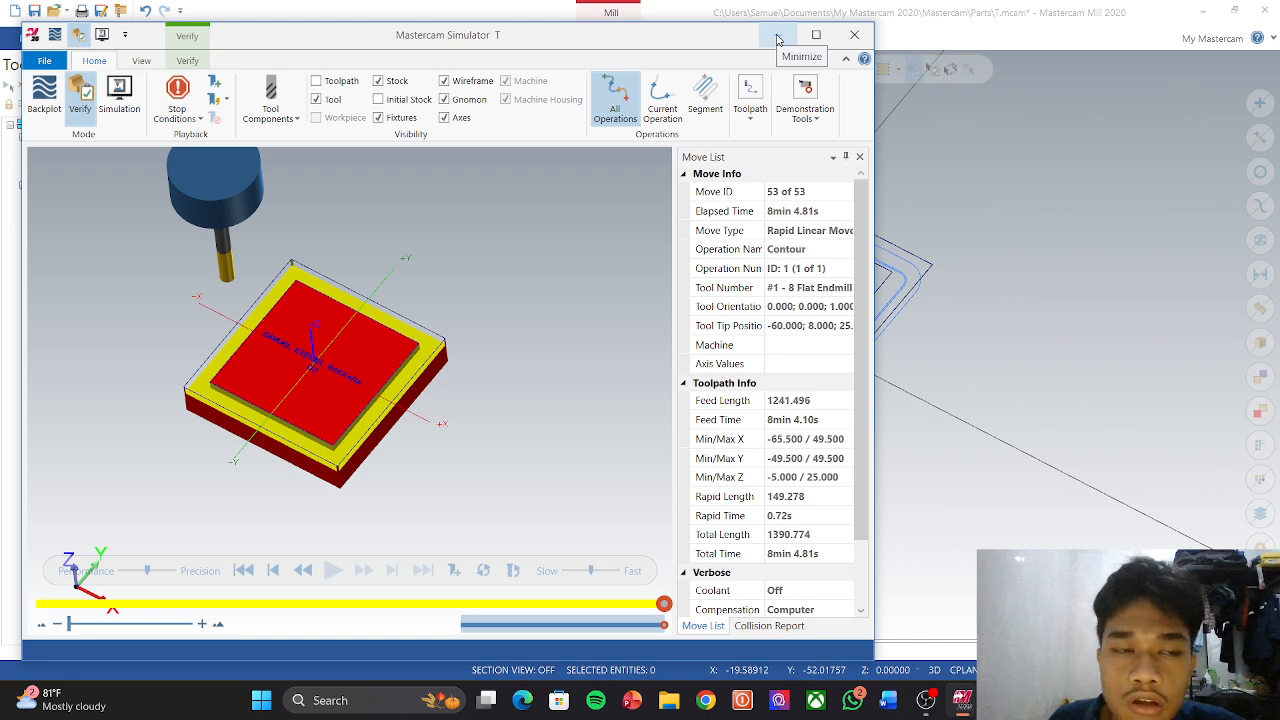
click(854, 34)
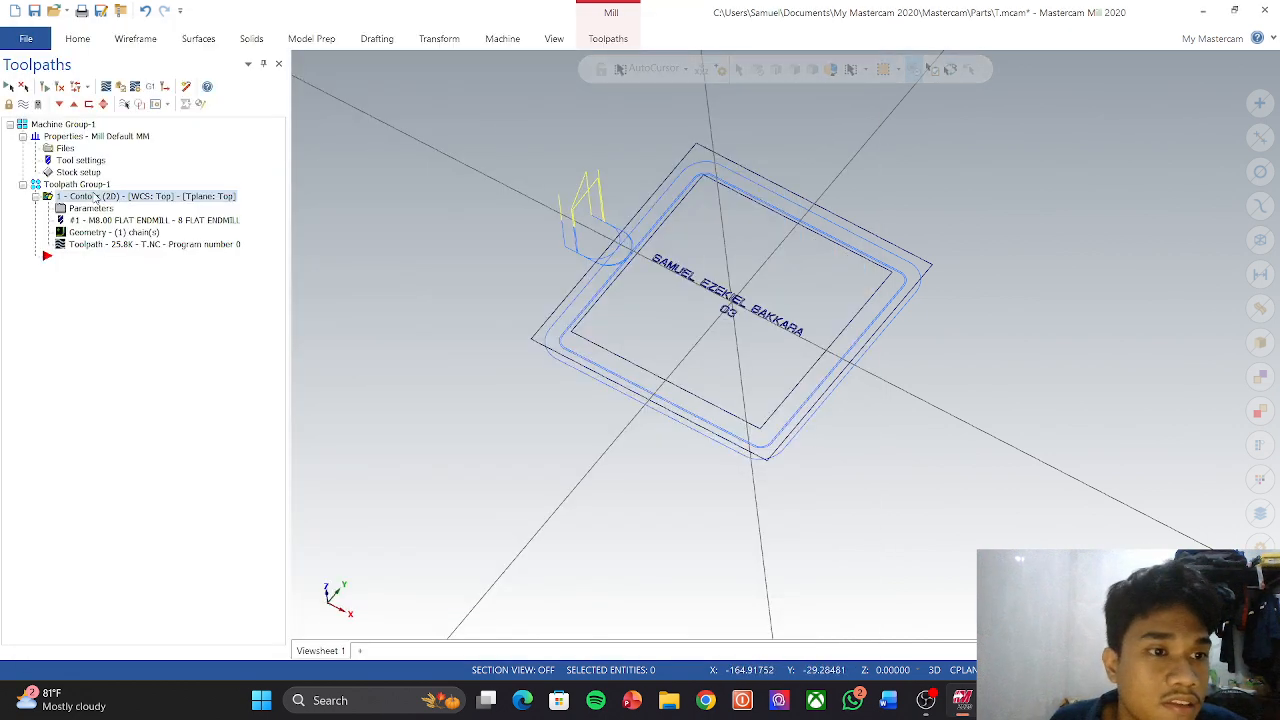
Step: Start a new 2D Pocket toolpath from the toolpath group's context menu
right_click(45, 257)
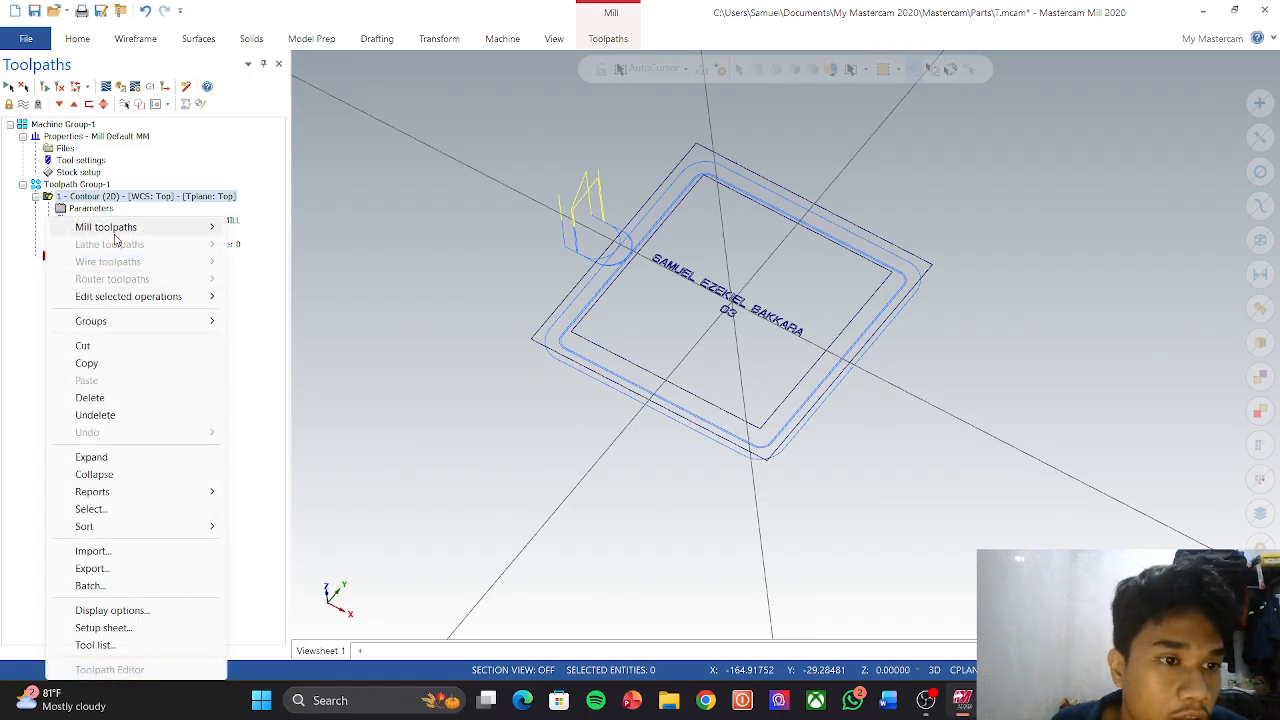
mouse_move(194, 233)
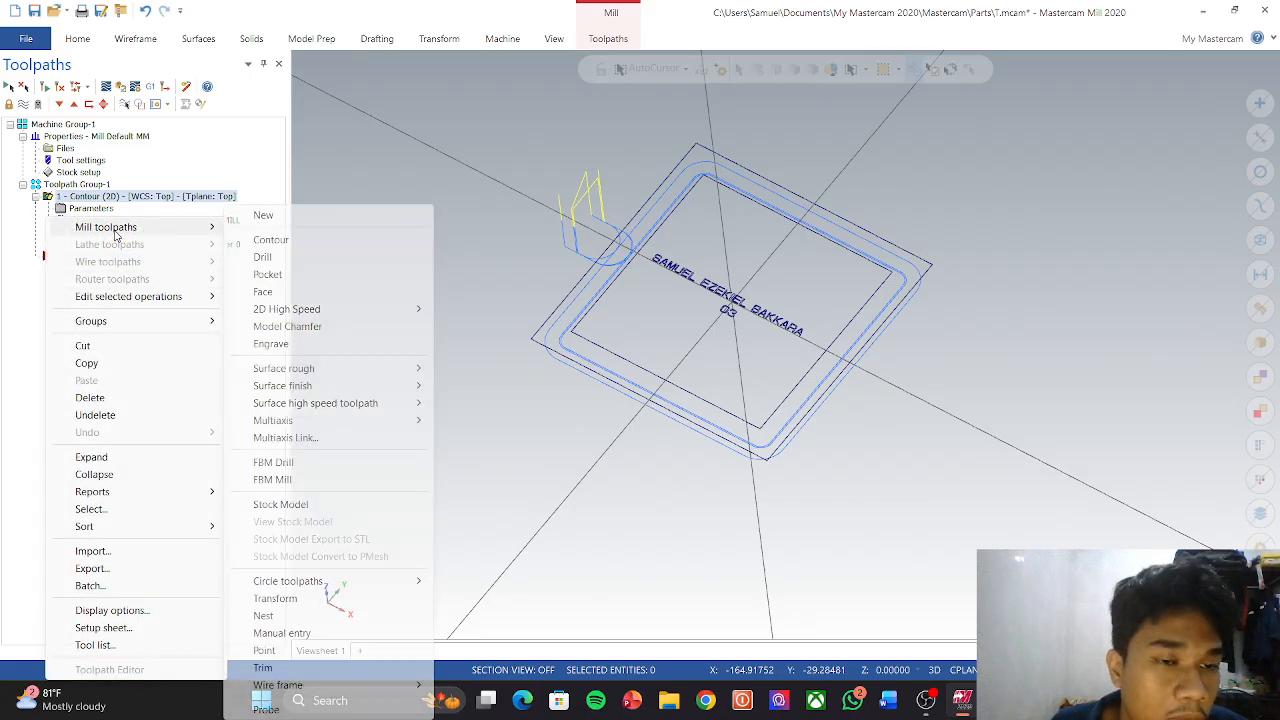
click(270, 274)
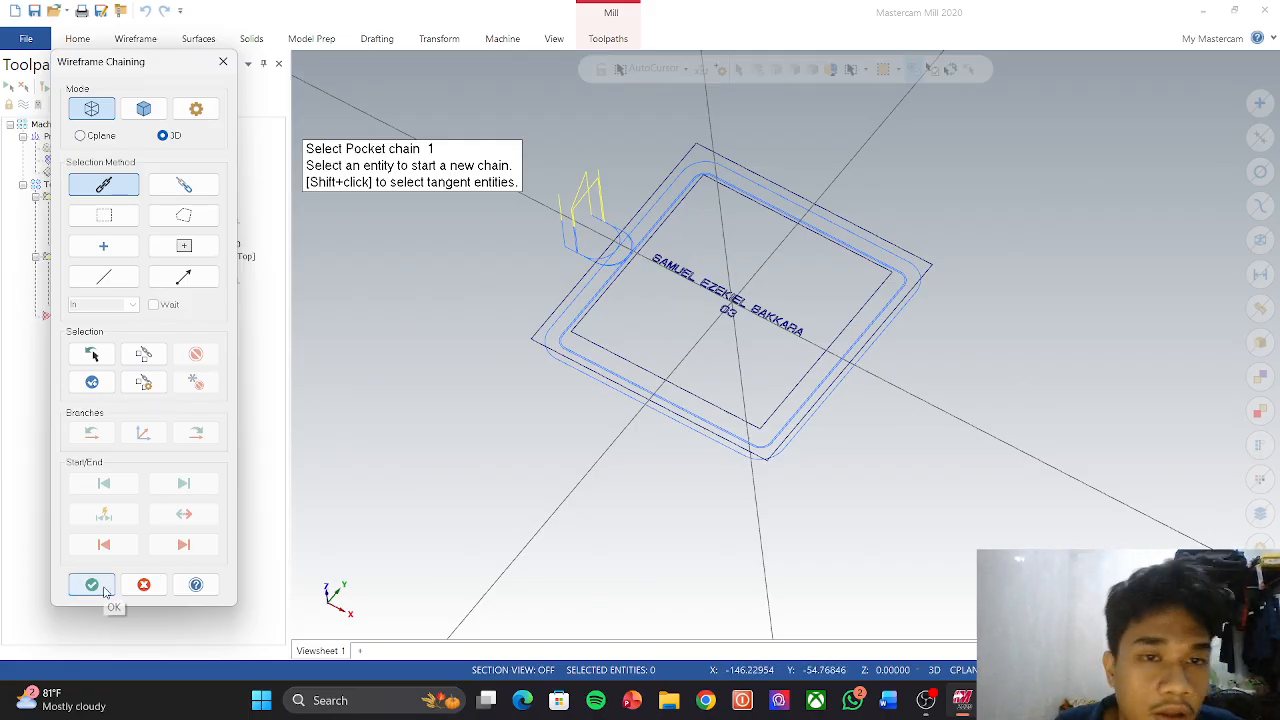
Step: Chain the inner square outline as the first pocket boundary and switch to Top view
scroll(626, 300, up, 2)
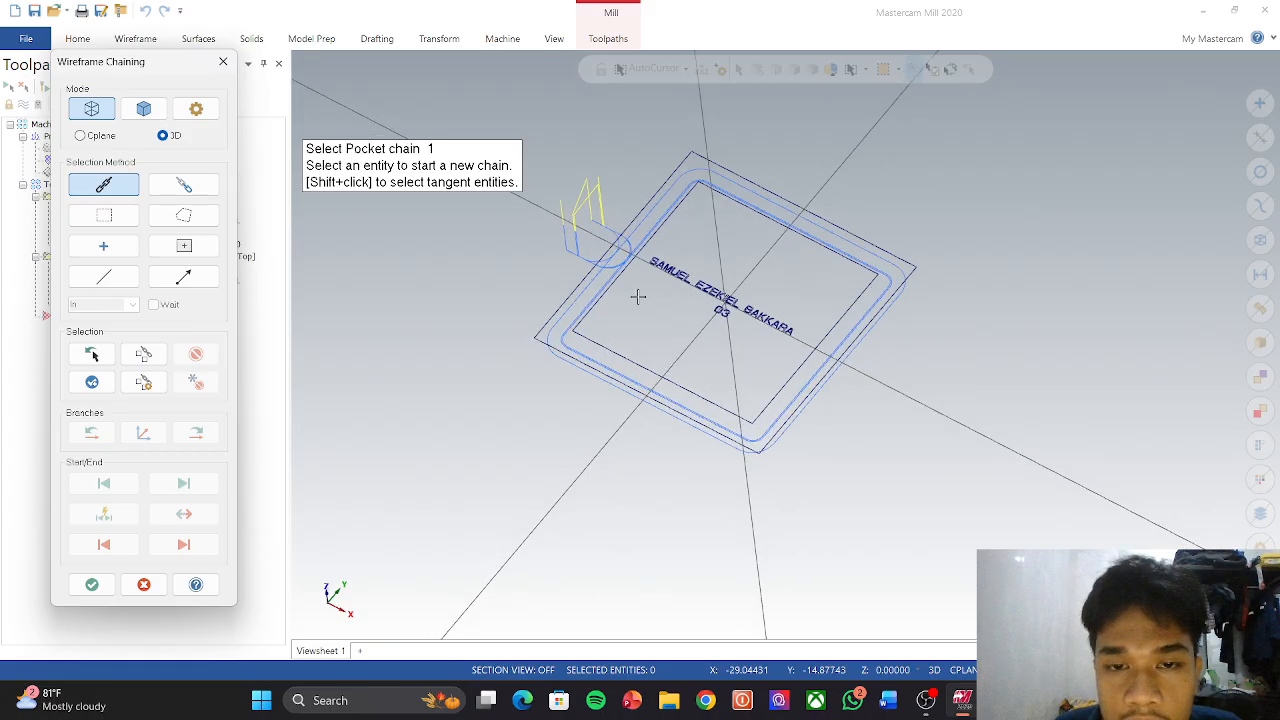
click(586, 297)
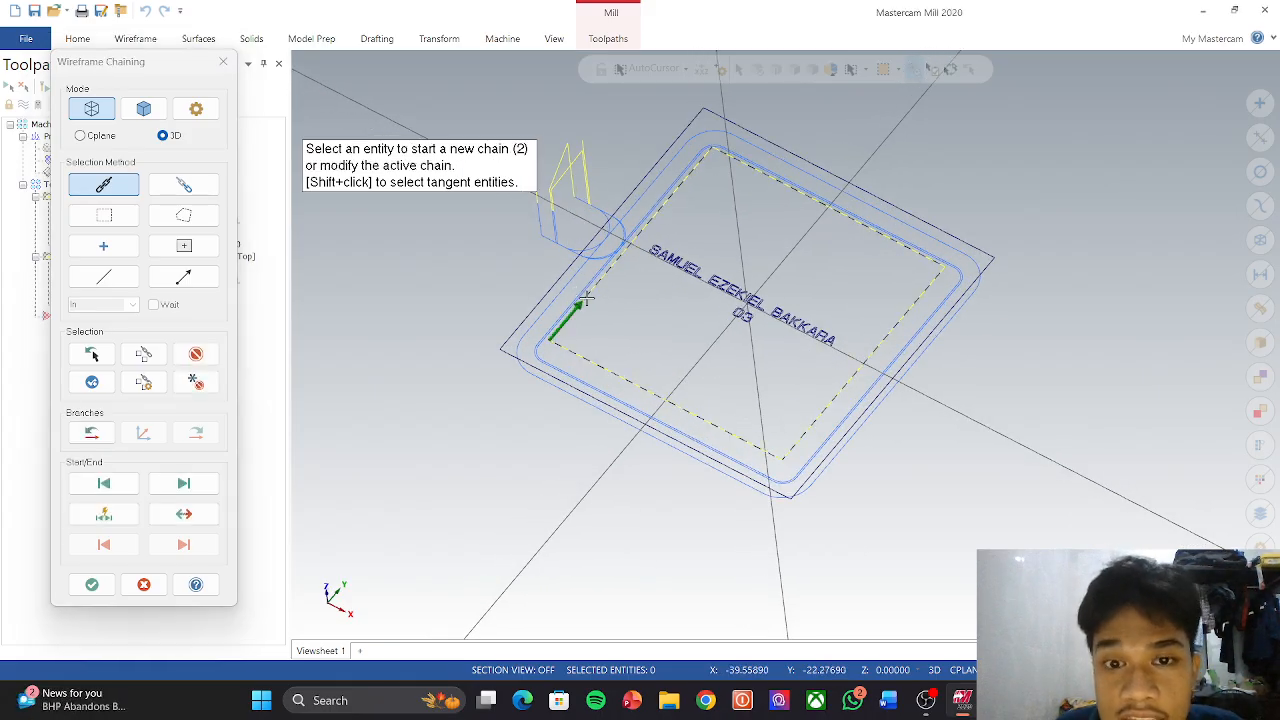
scroll(654, 253, up, 3)
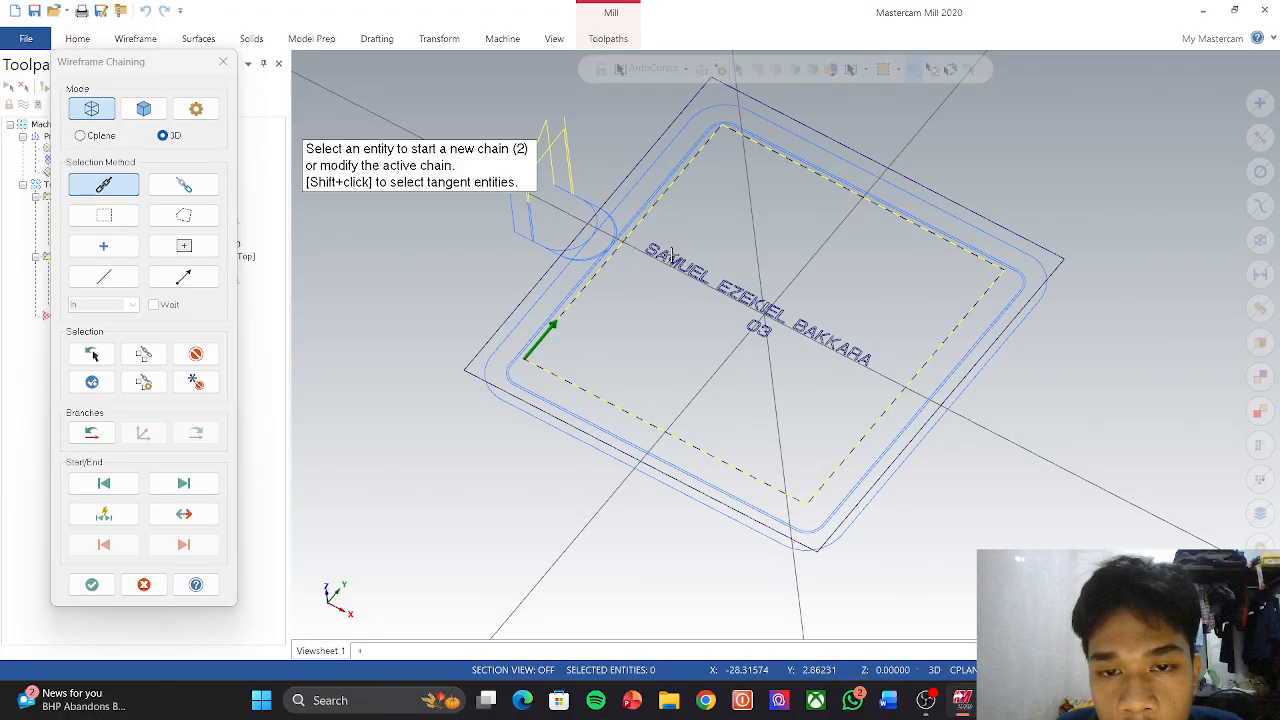
right_click(678, 262)
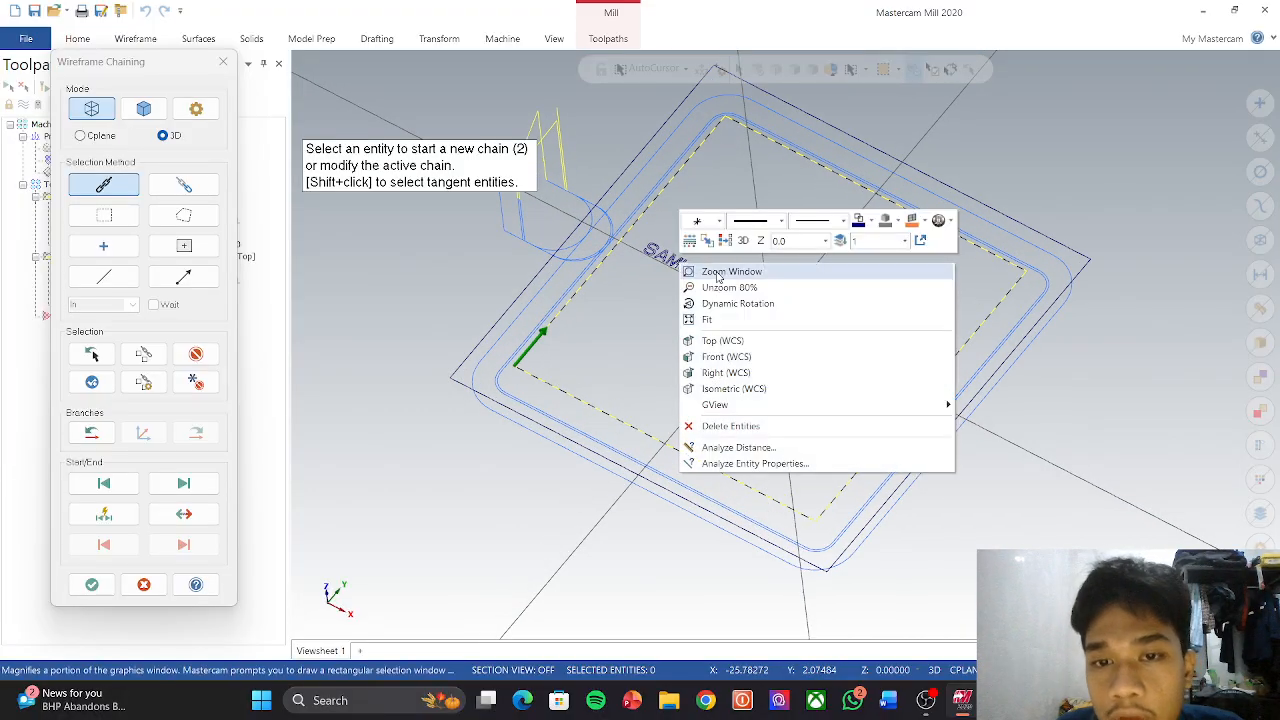
click(722, 341)
scroll(709, 356, up, 3)
scroll(665, 334, up, 3)
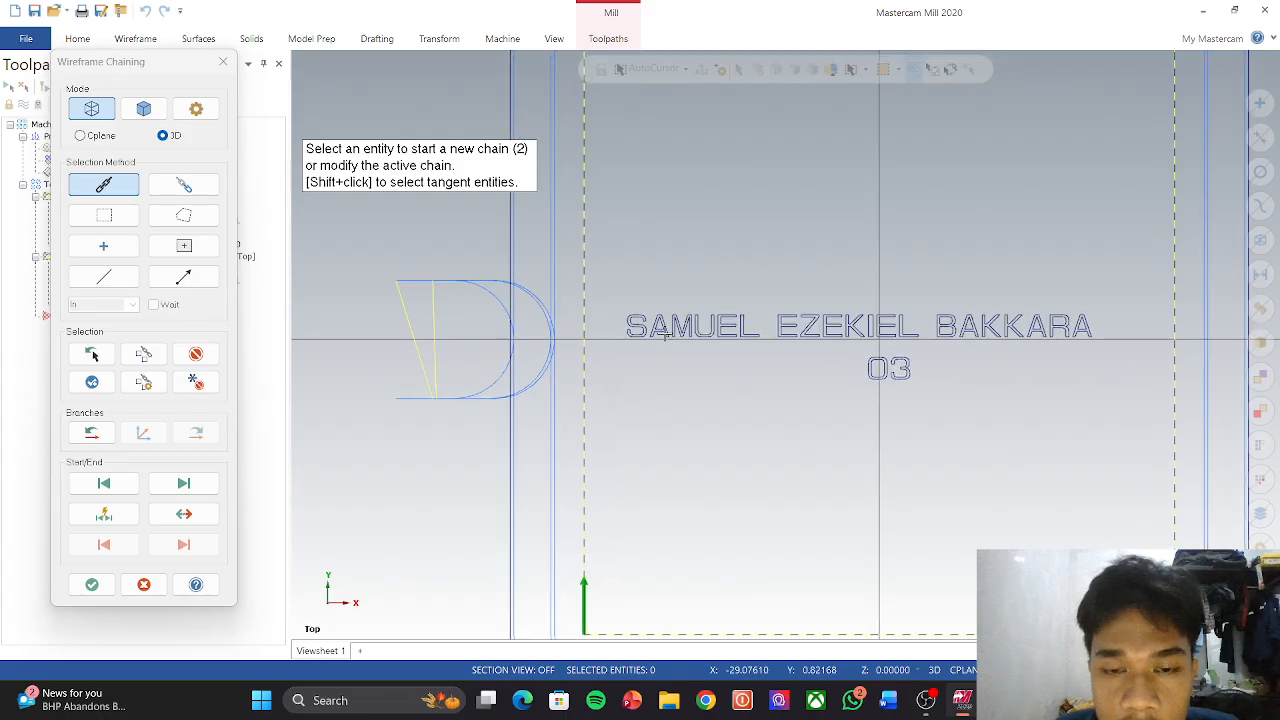
Step: Chain every letter outline and inner loop of the name's first two words
click(633, 315)
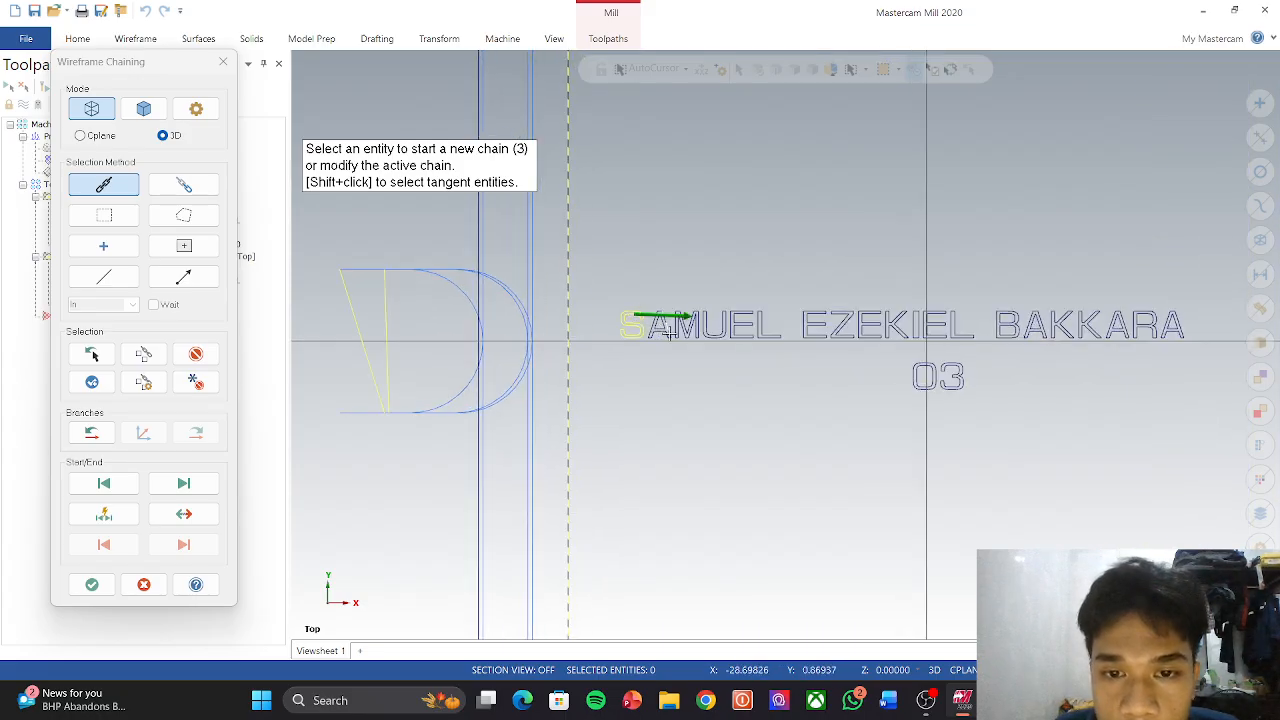
click(667, 334)
click(667, 331)
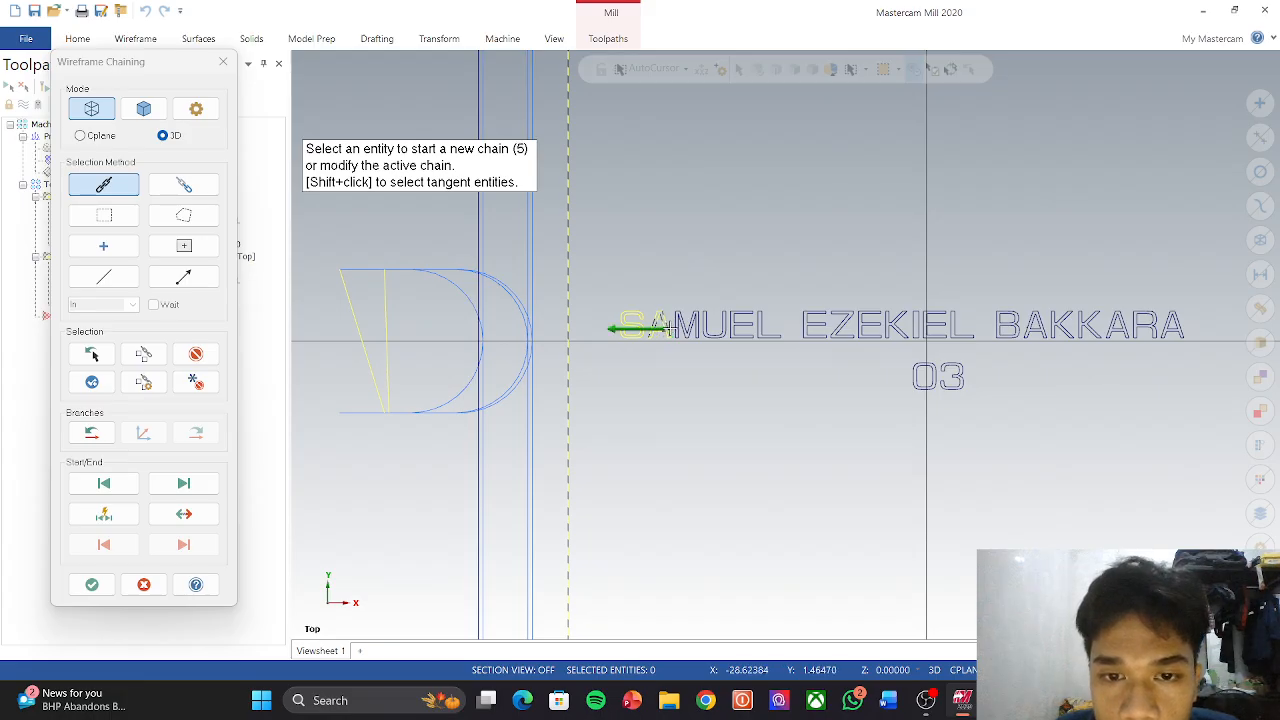
click(690, 330)
click(697, 329)
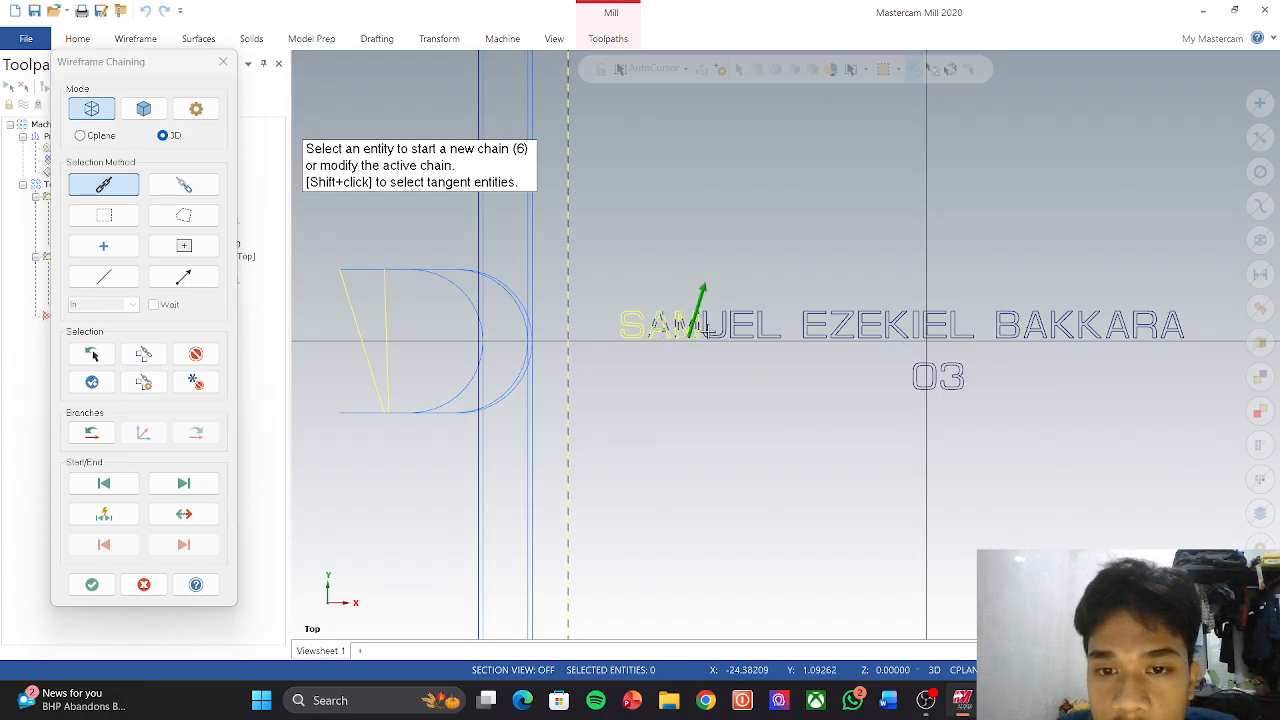
click(708, 329)
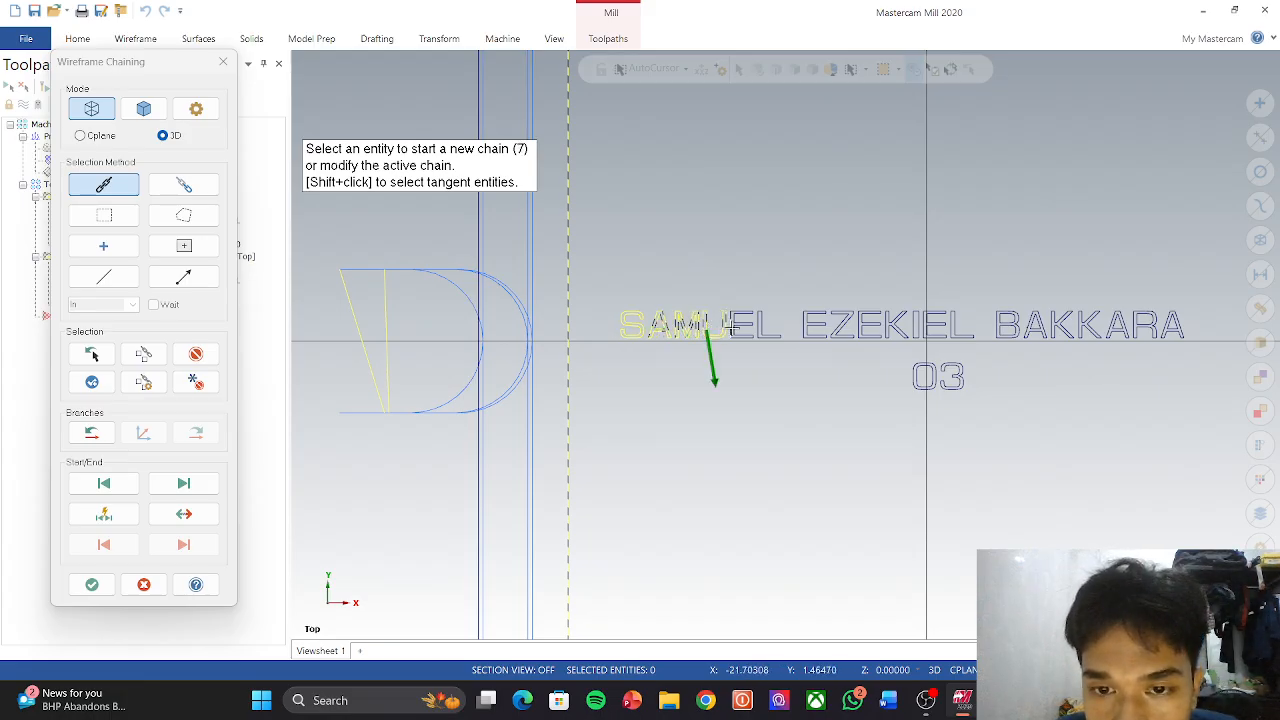
click(741, 328)
click(760, 329)
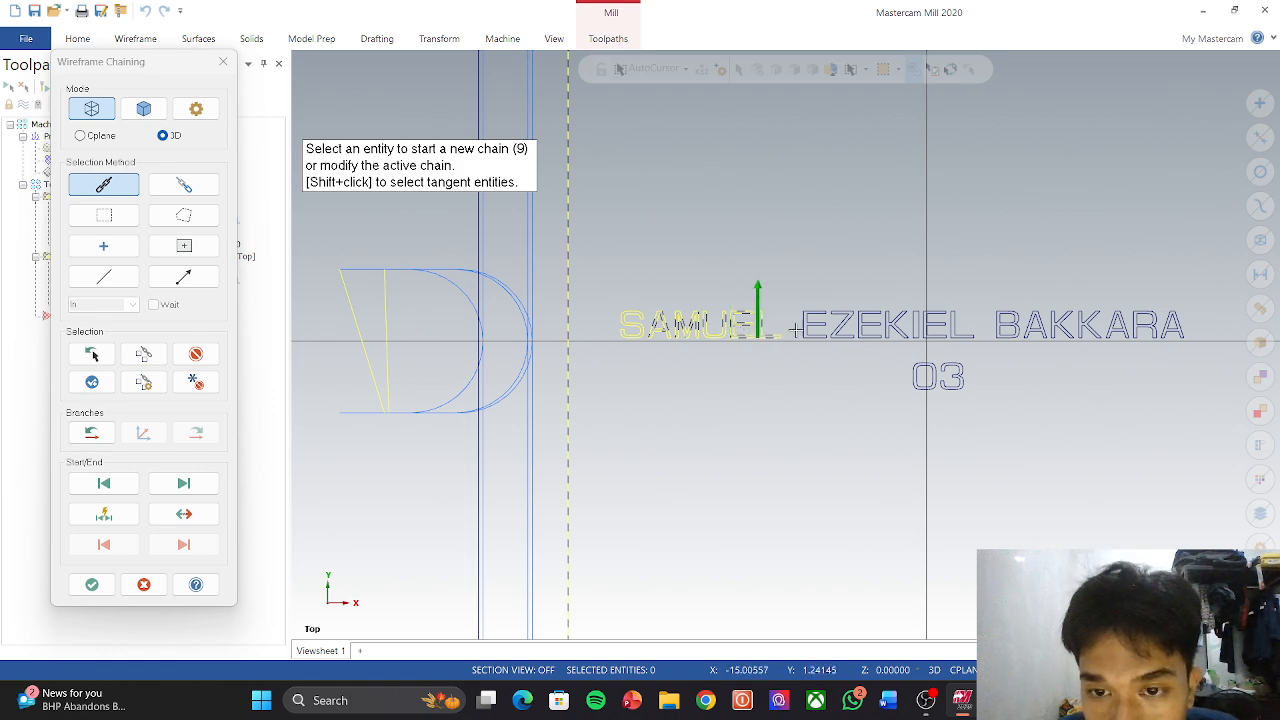
click(805, 329)
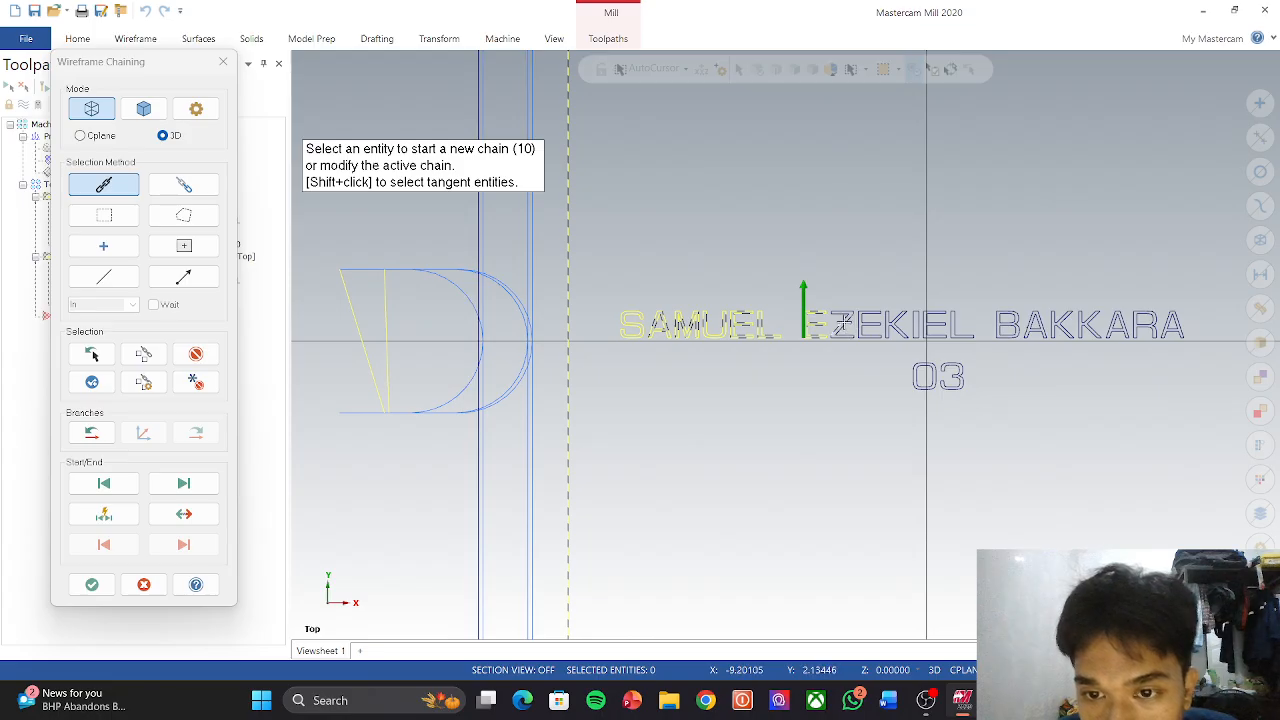
click(846, 327)
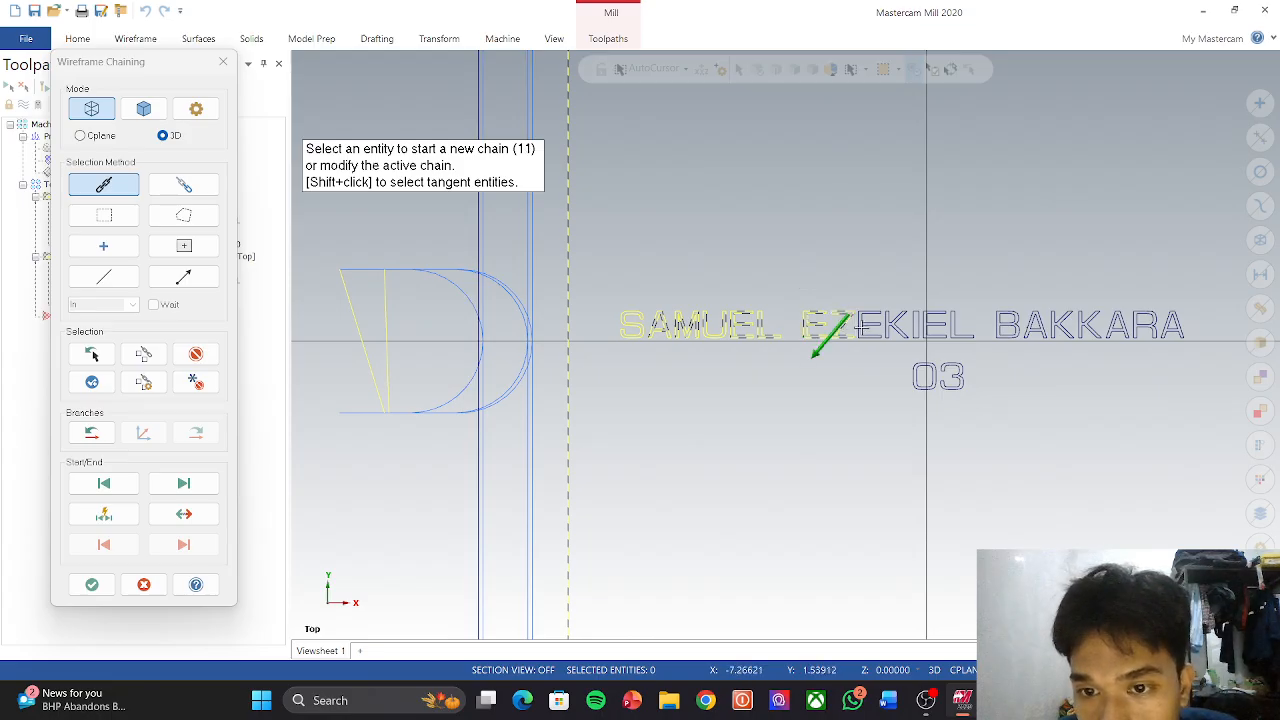
click(858, 325)
click(878, 325)
click(885, 325)
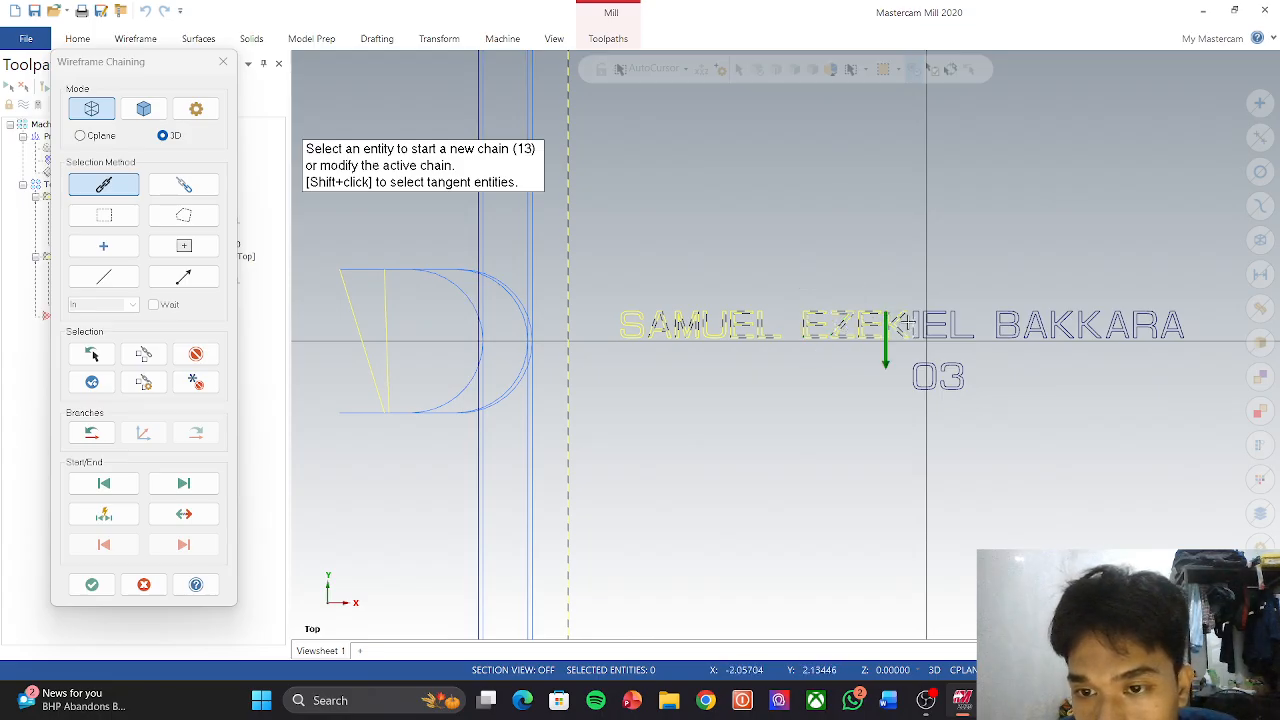
click(912, 325)
click(932, 326)
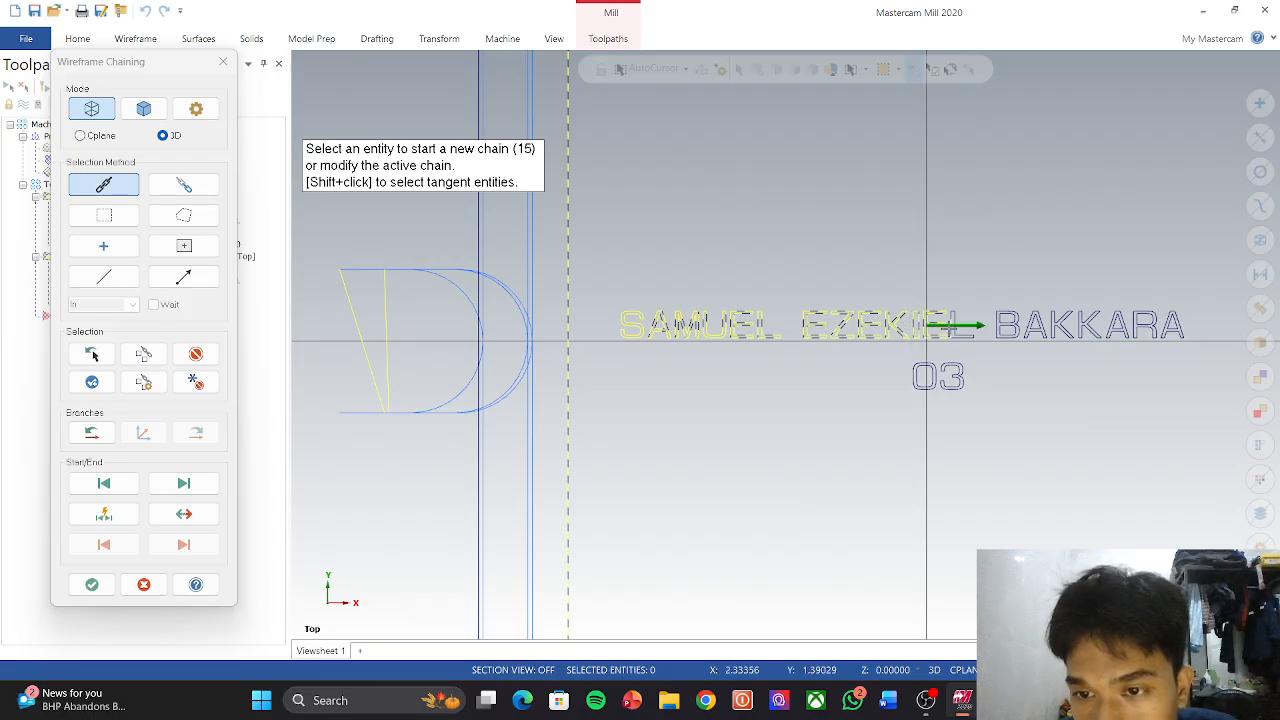
click(948, 326)
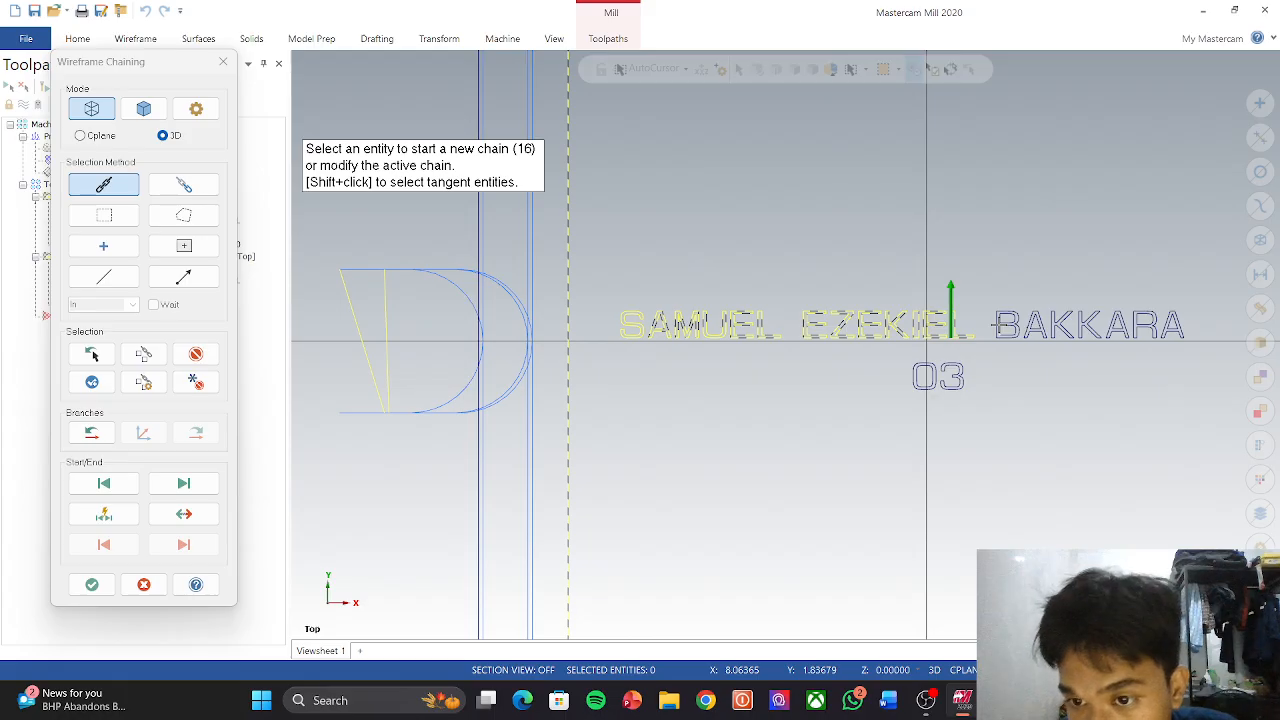
Step: Chain all letters and inner loops of the name's last word
click(1000, 325)
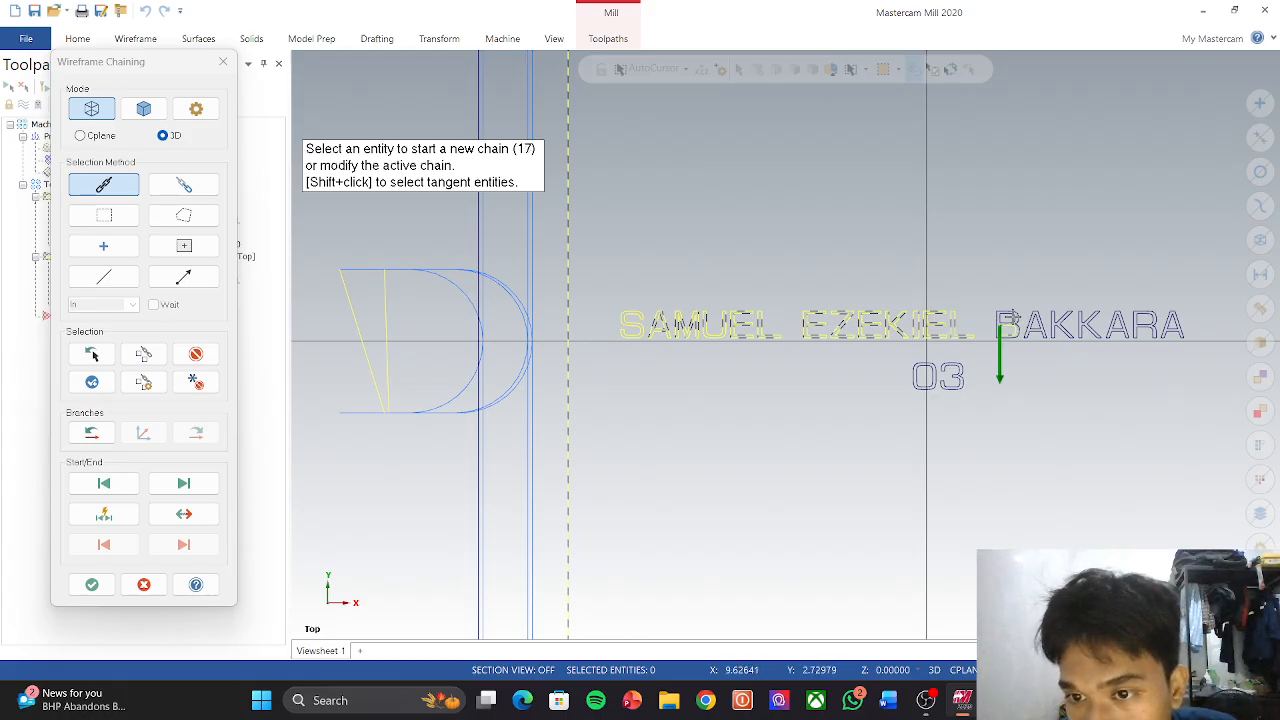
click(1010, 322)
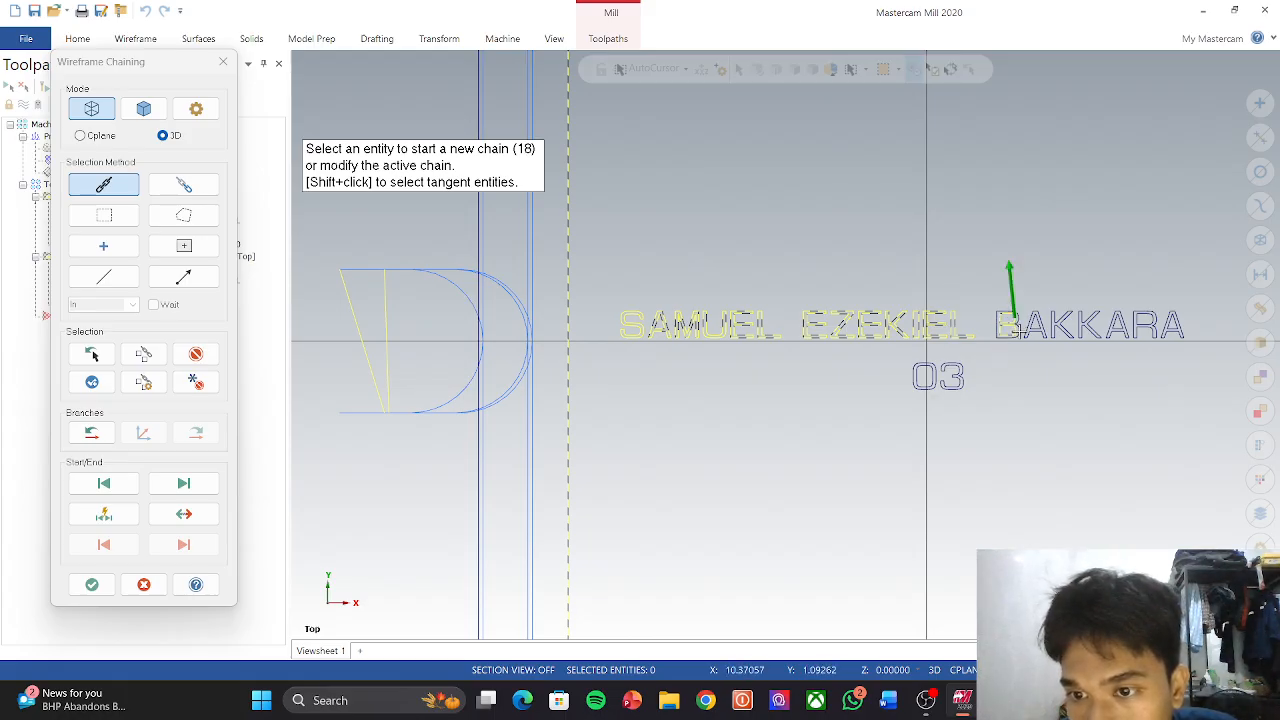
click(1015, 328)
click(1028, 325)
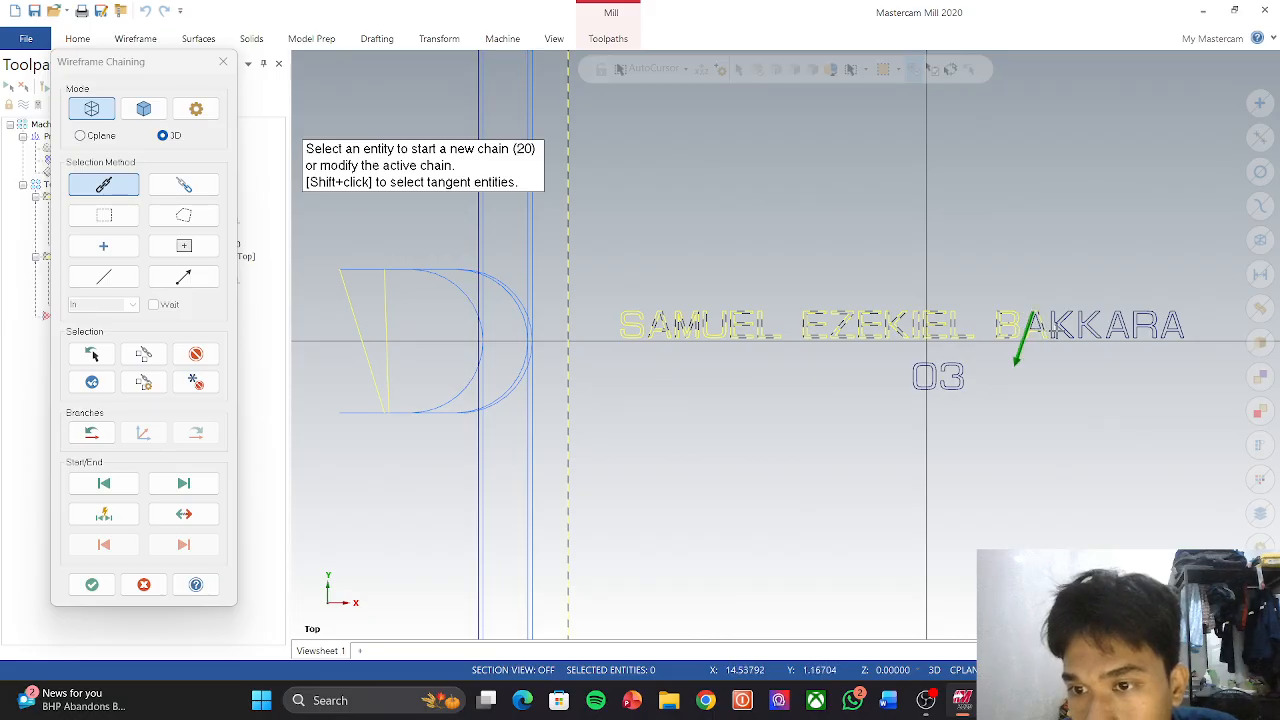
click(1041, 323)
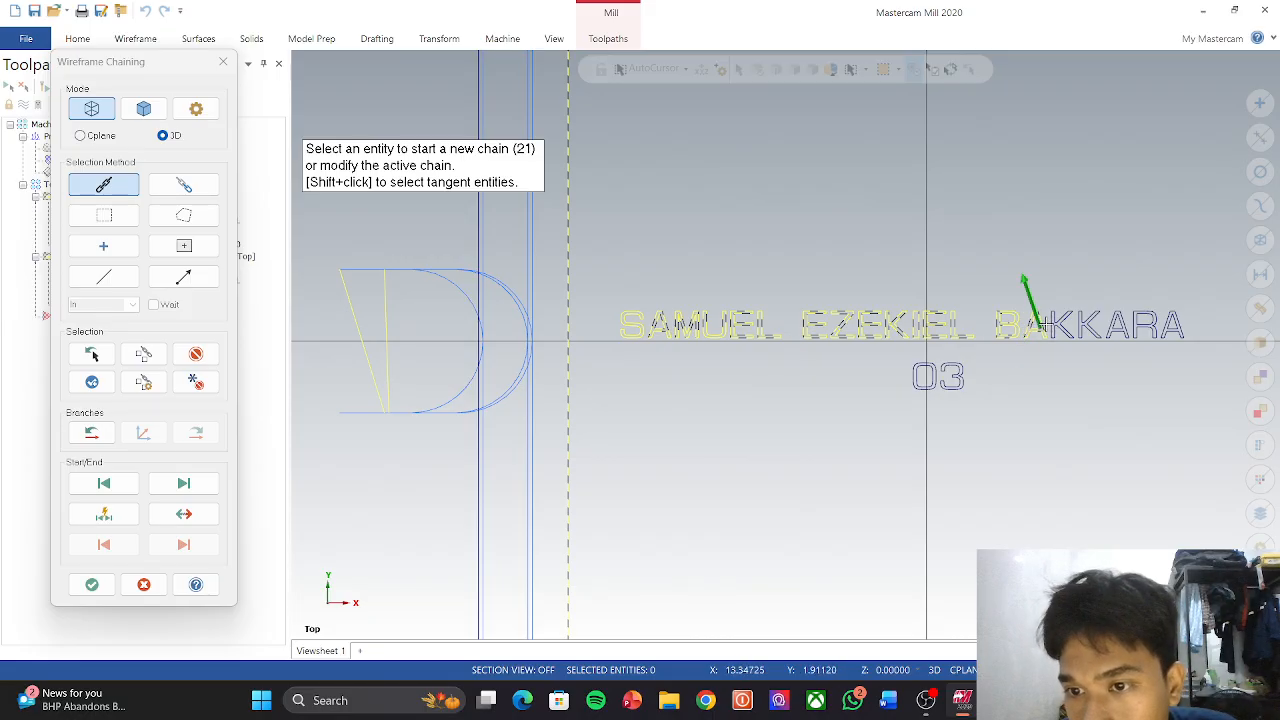
click(1048, 325)
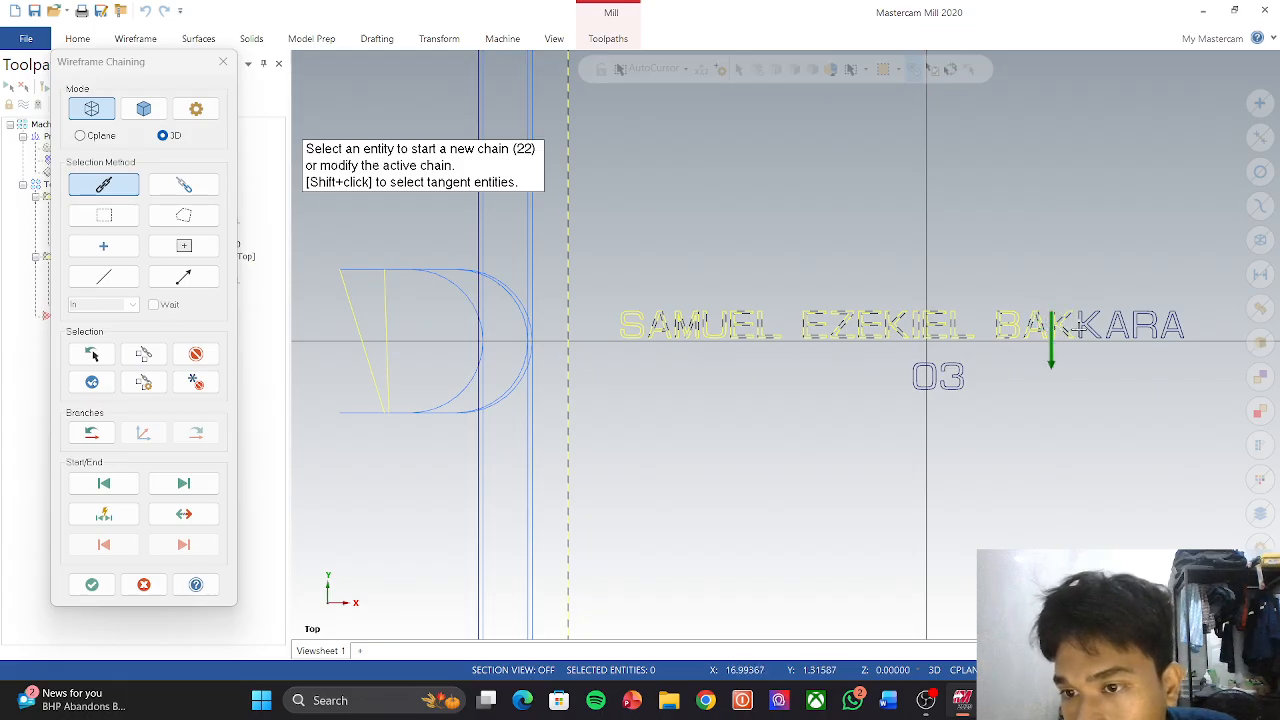
click(1080, 326)
click(1106, 328)
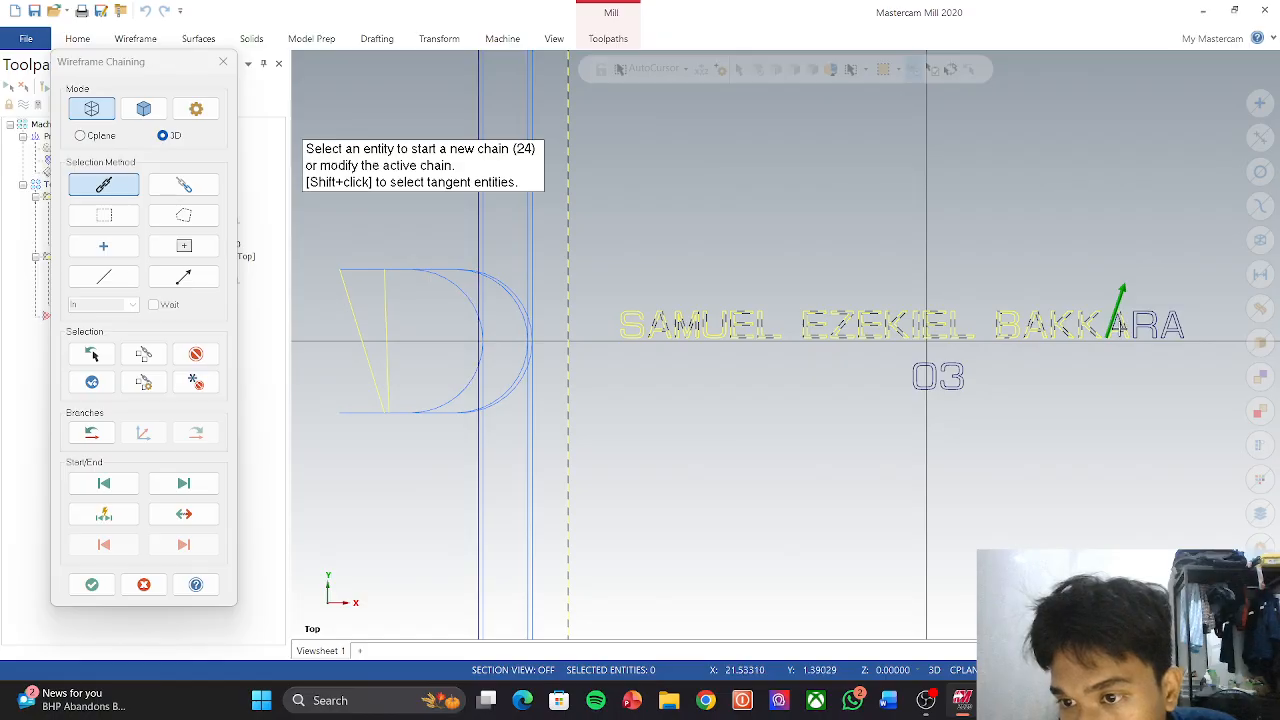
click(1122, 326)
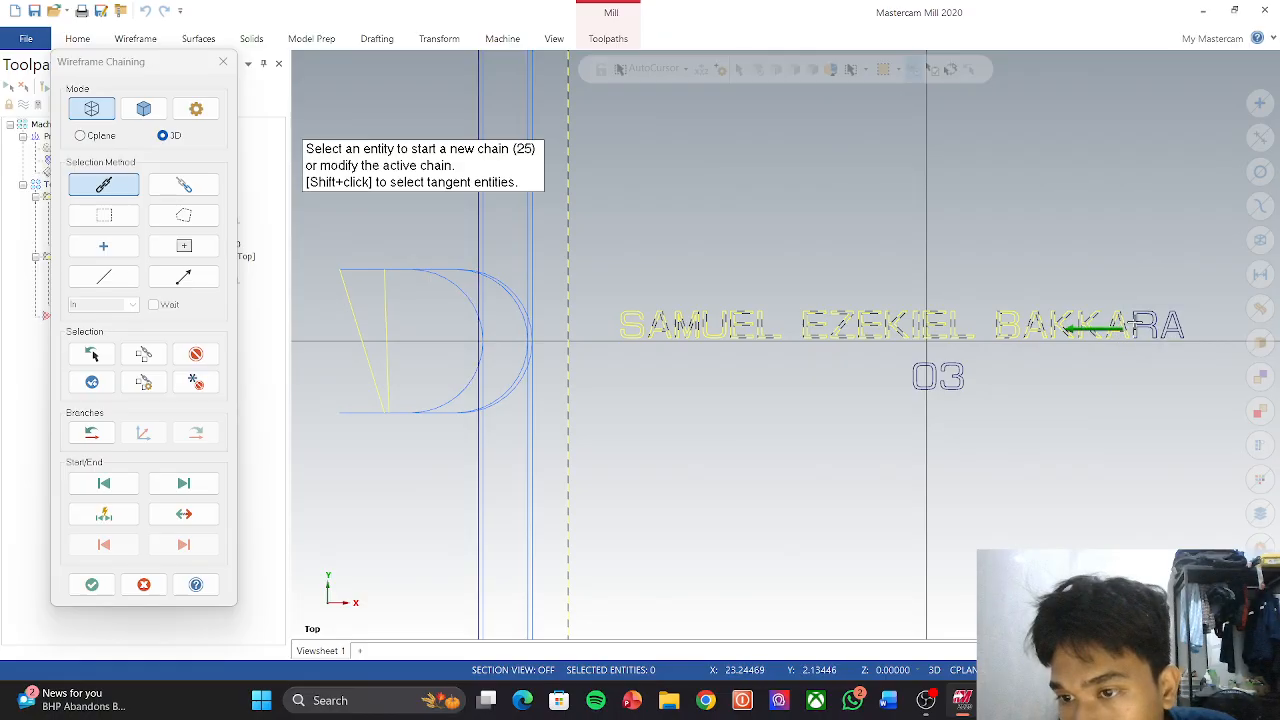
click(1138, 326)
click(1142, 326)
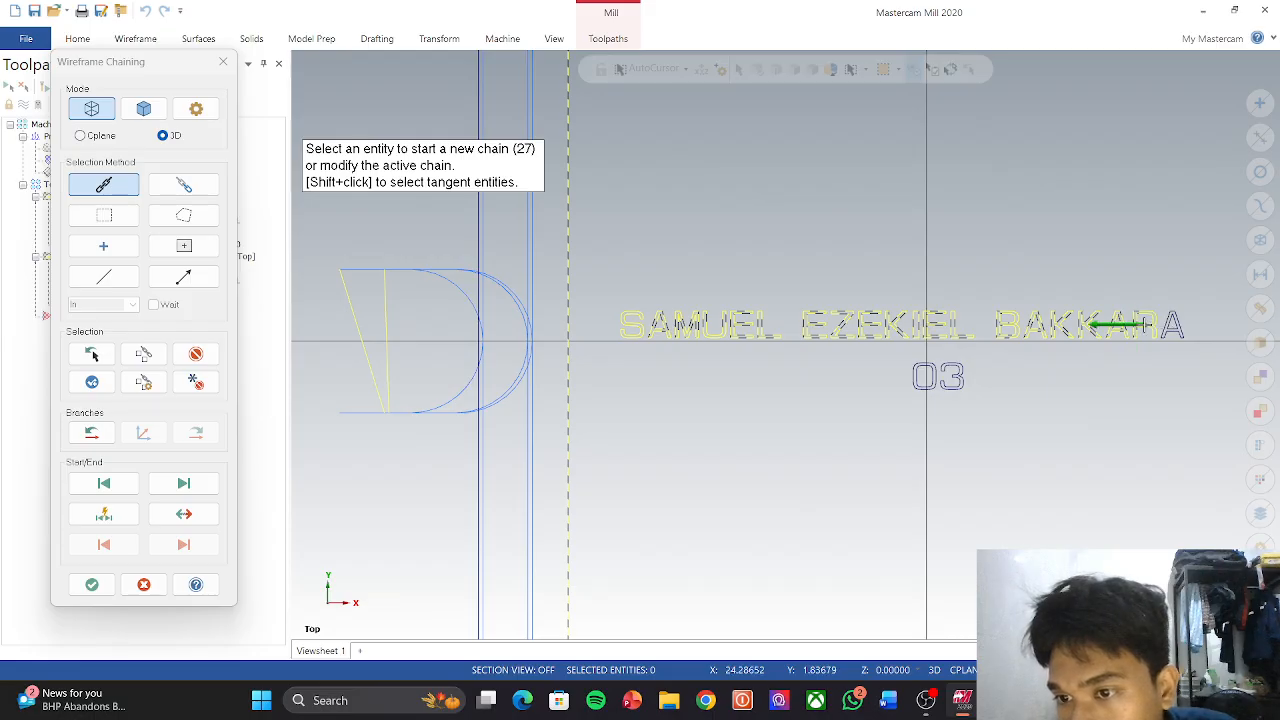
click(1172, 326)
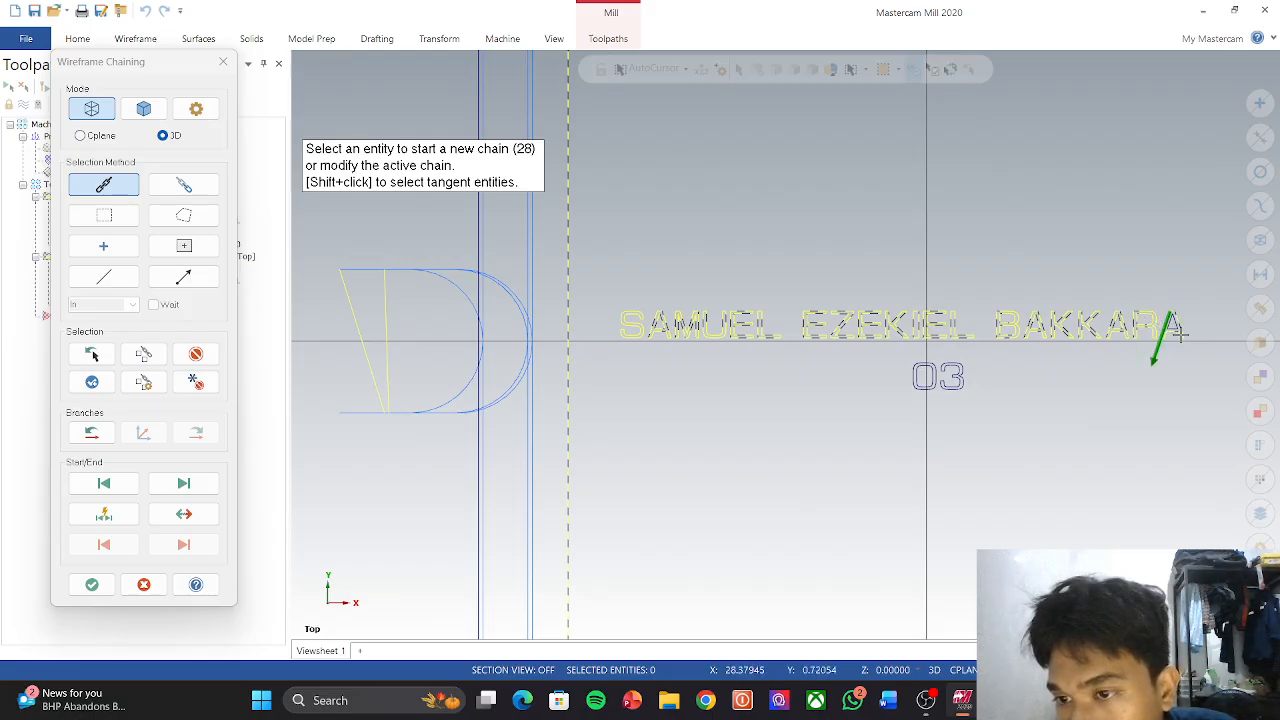
click(1170, 327)
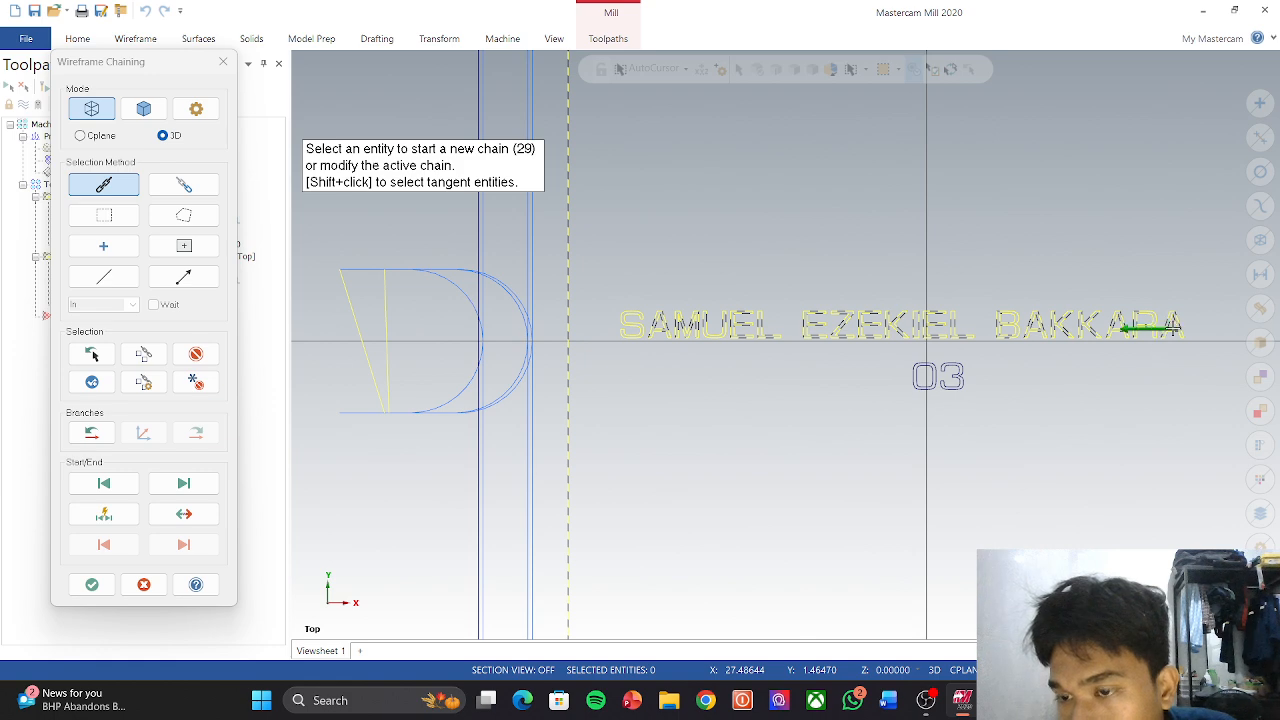
Step: Chain the 0 and 3 of '03' and confirm all pocket chains
click(915, 372)
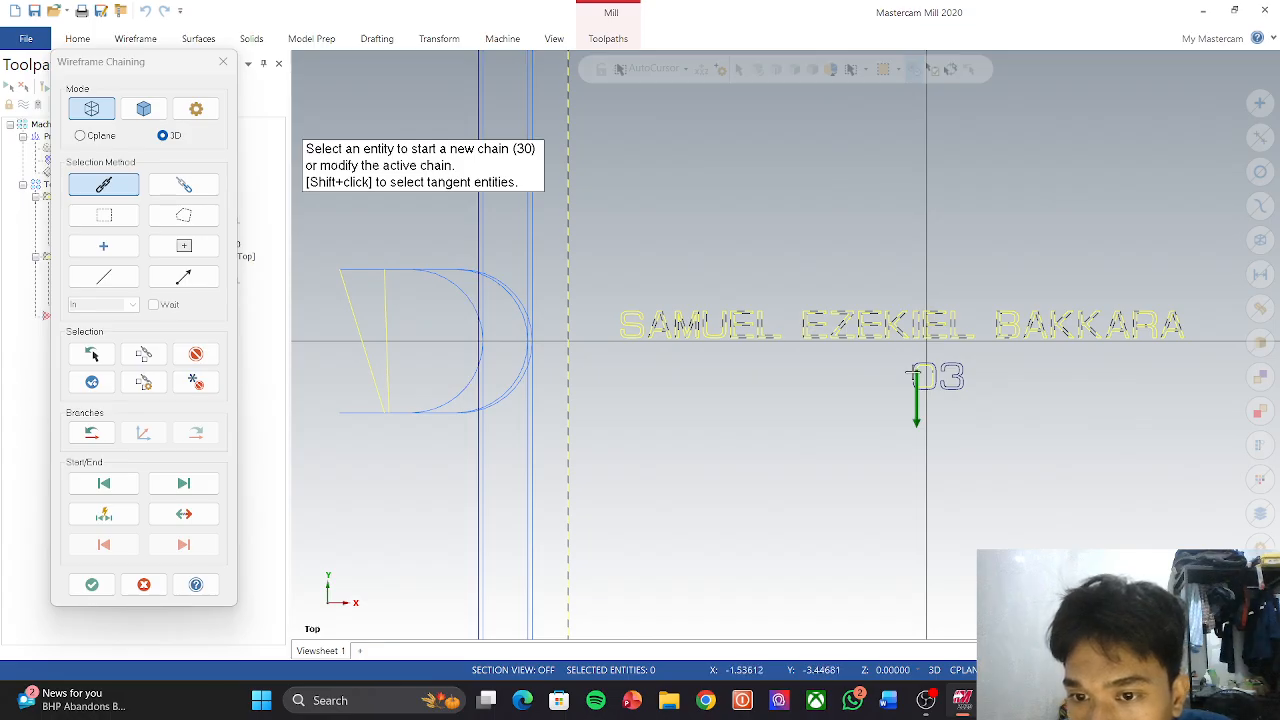
click(915, 373)
click(957, 373)
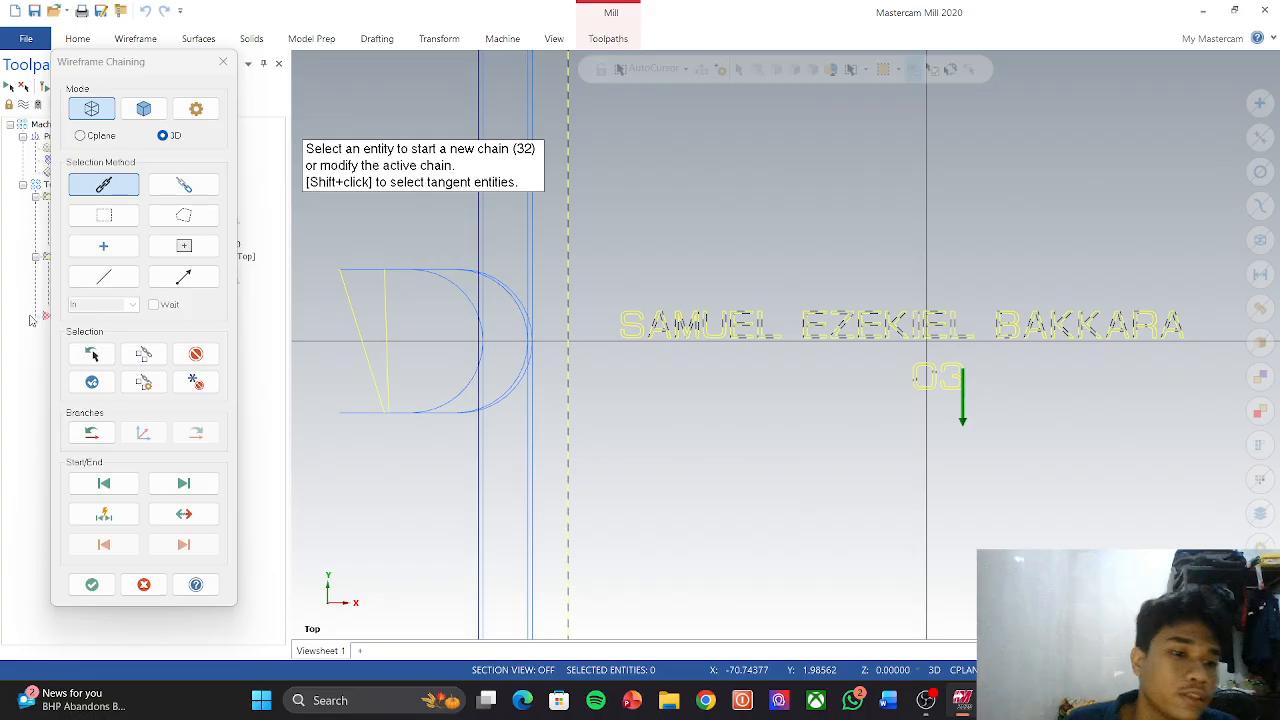
scroll(640, 392, down, 1)
scroll(772, 400, up, 3)
scroll(785, 412, down, 1)
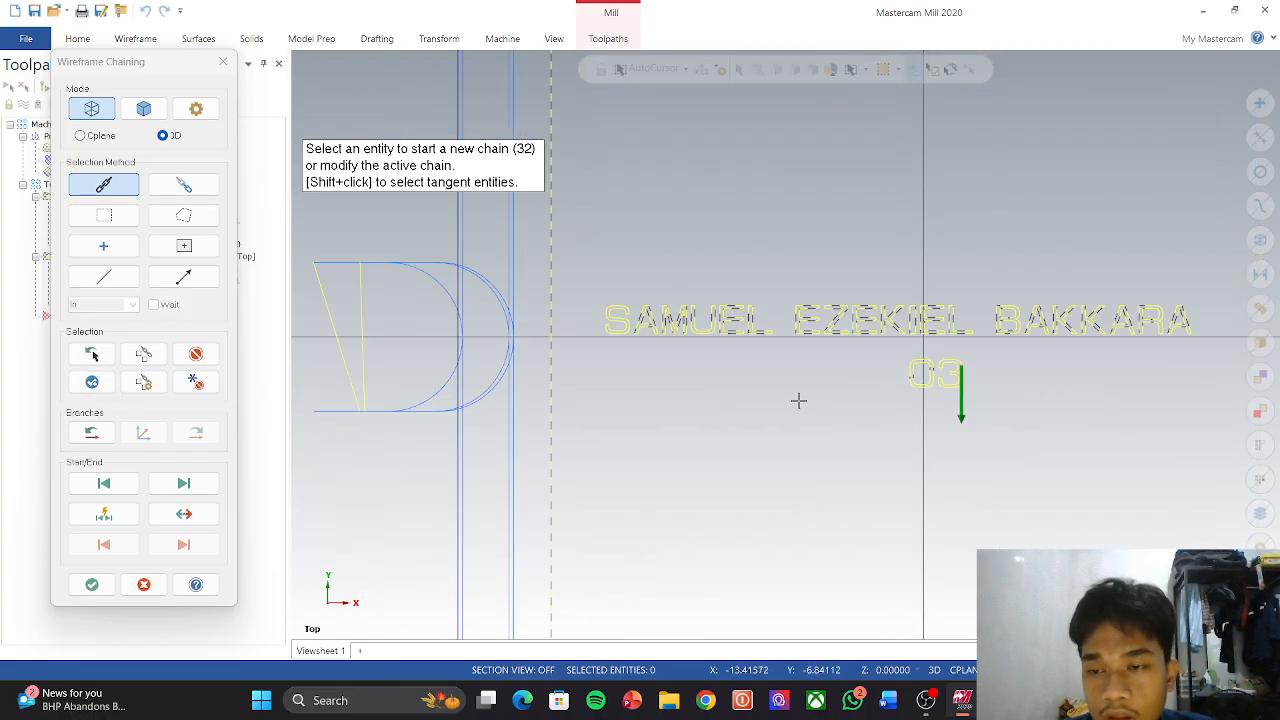
scroll(798, 400, down, 2)
click(98, 584)
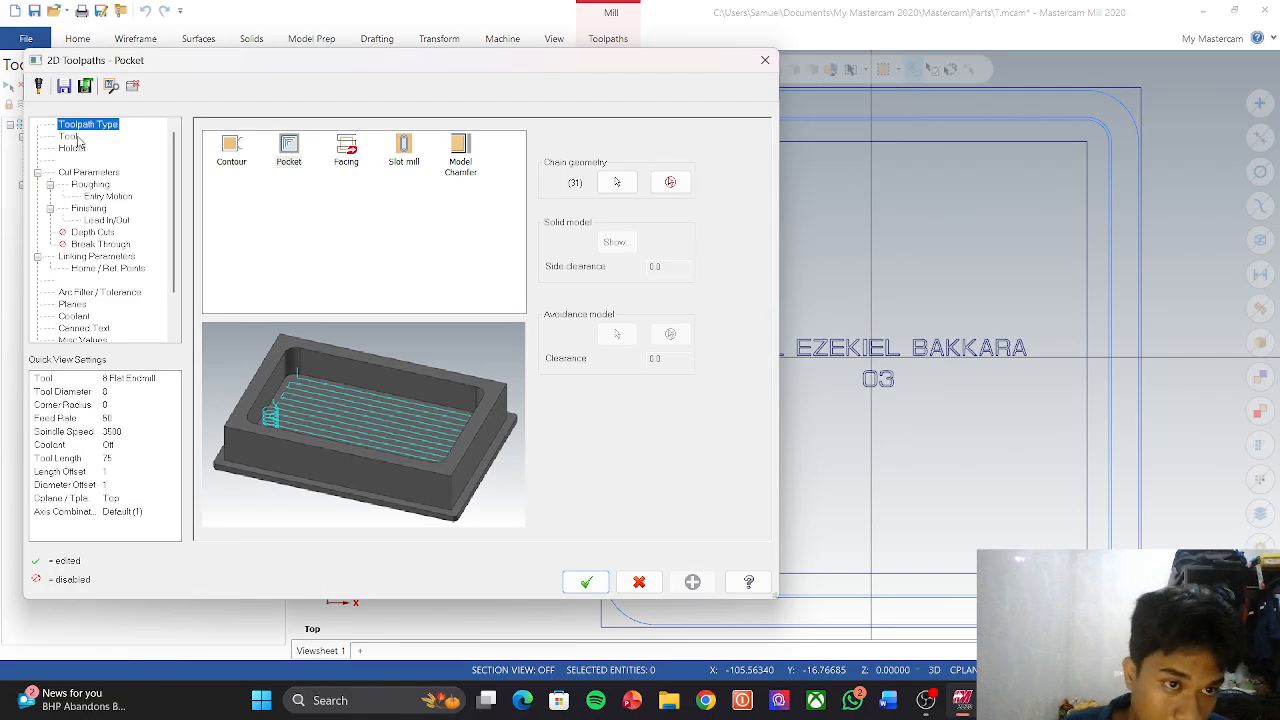
Step: Create a 1 mm flat endmill as tool 2 for the pocket toolpath
click(68, 136)
right_click(299, 183)
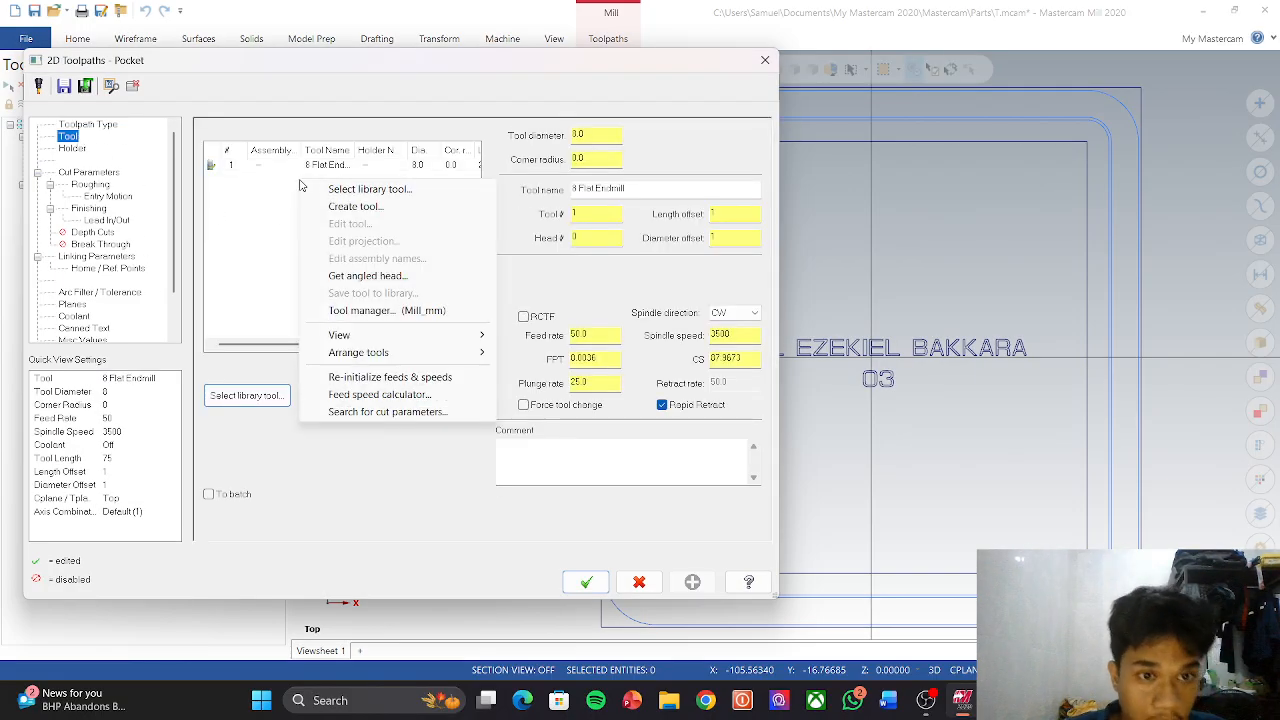
click(362, 208)
click(377, 221)
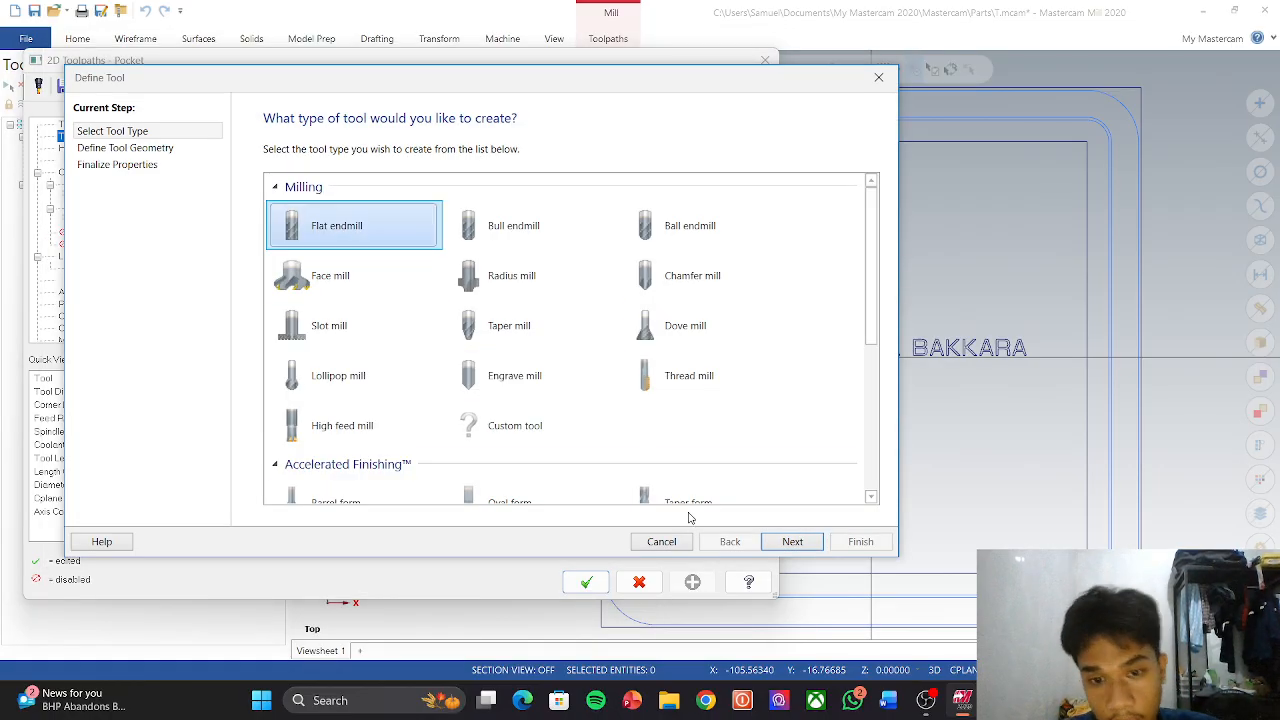
click(787, 541)
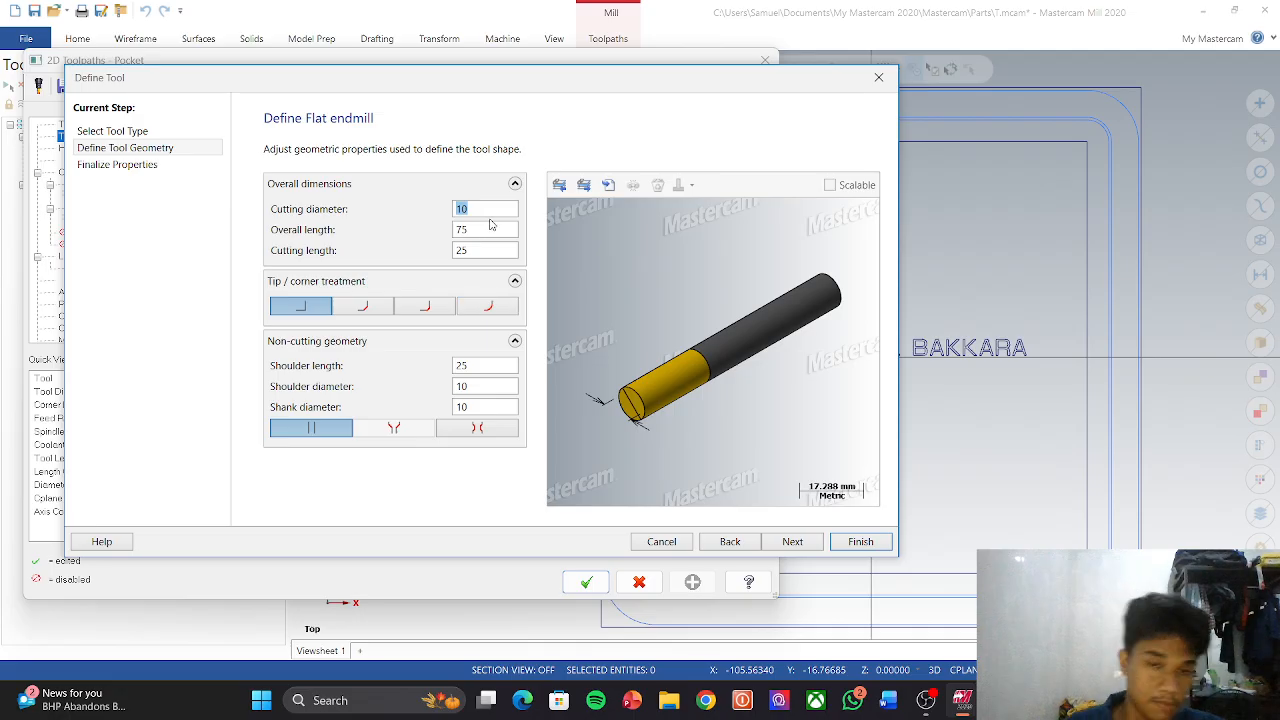
text(1)
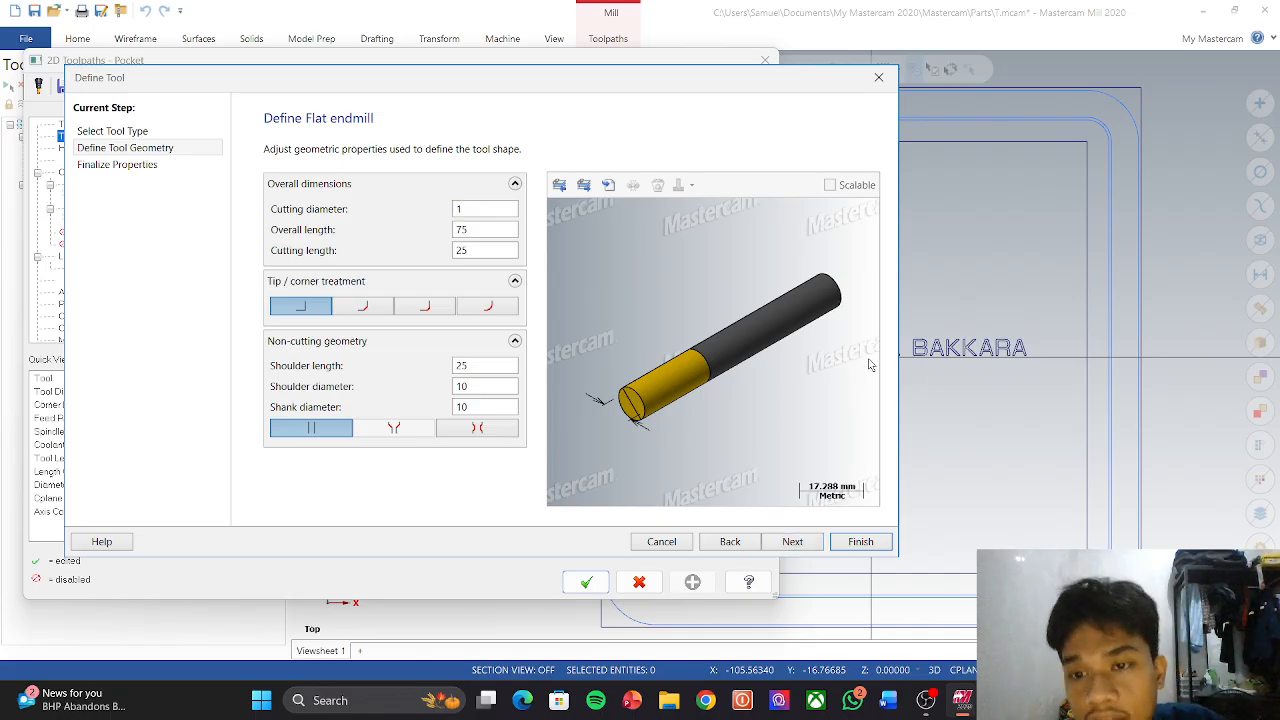
click(793, 541)
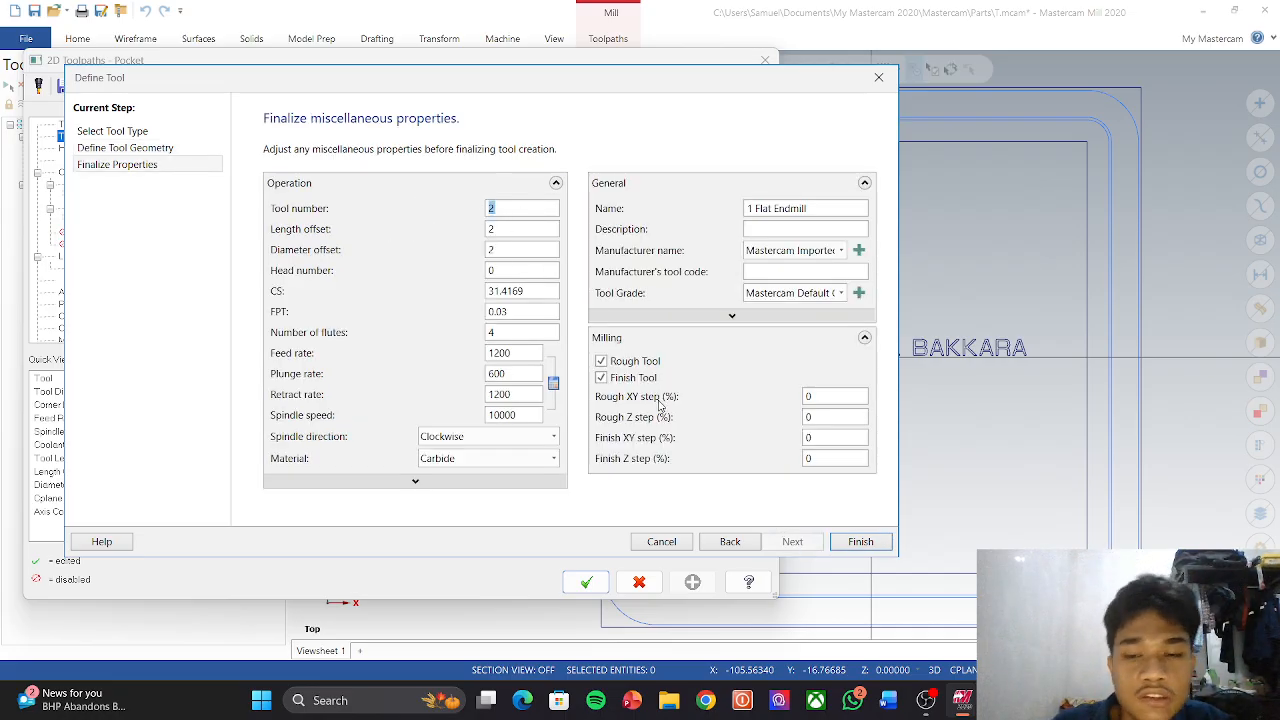
click(860, 541)
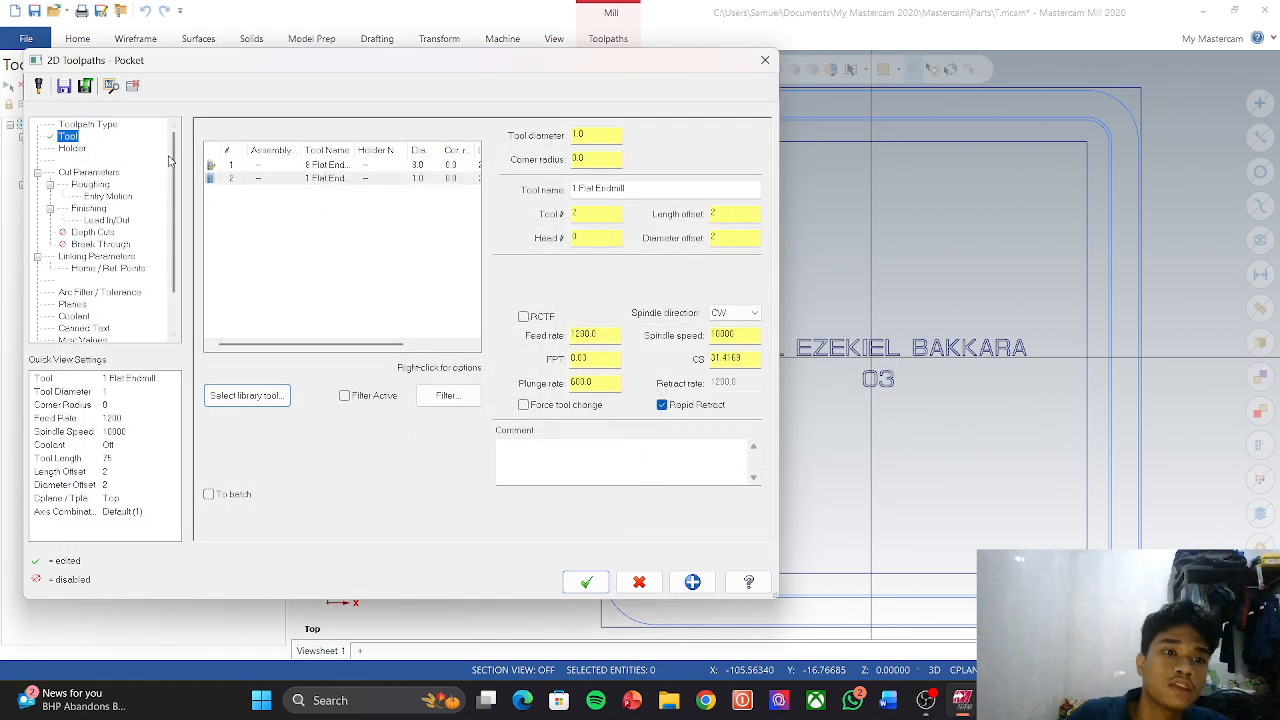
Step: Set the pocket to Zigzag roughing, leaving 0 stock on walls and floors
click(91, 184)
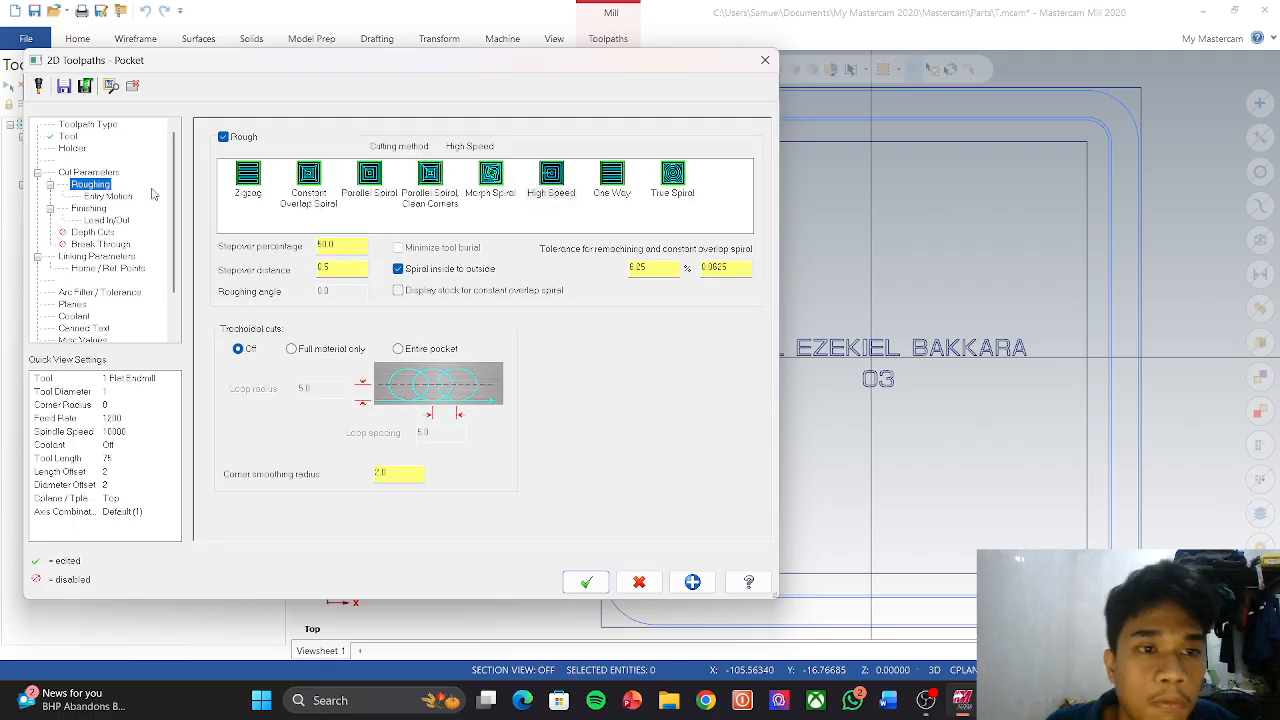
click(258, 180)
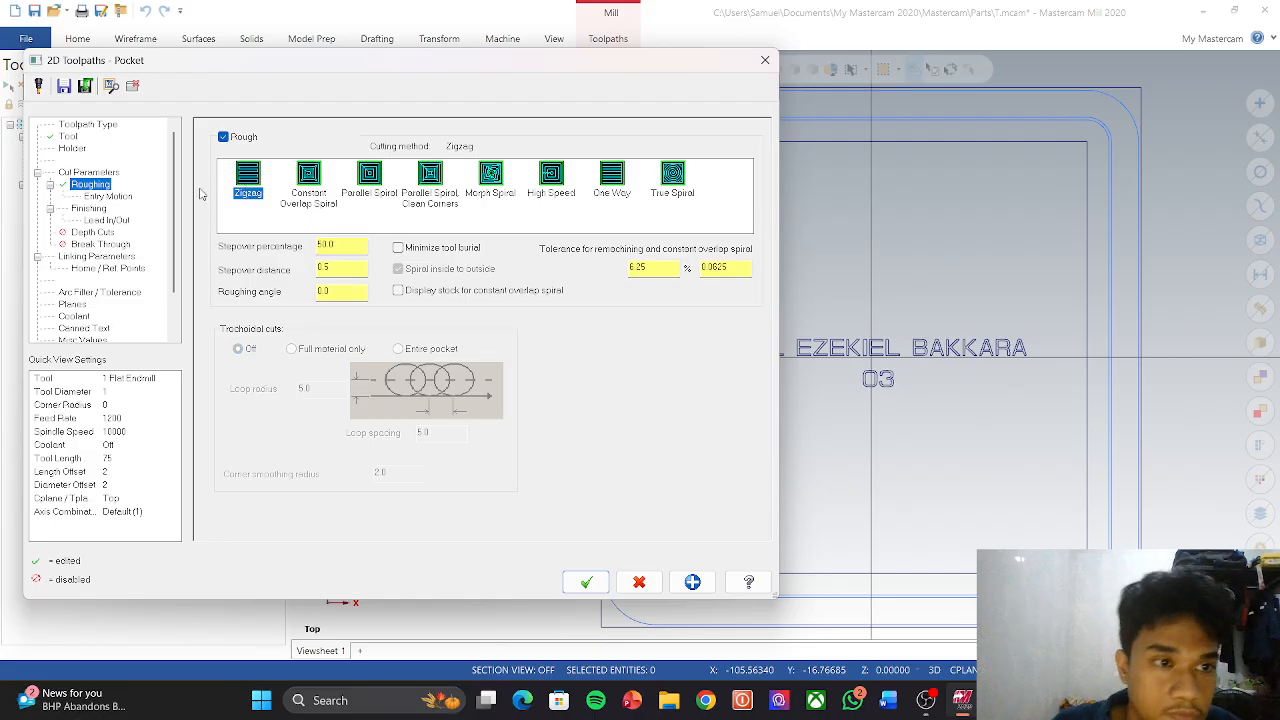
click(89, 173)
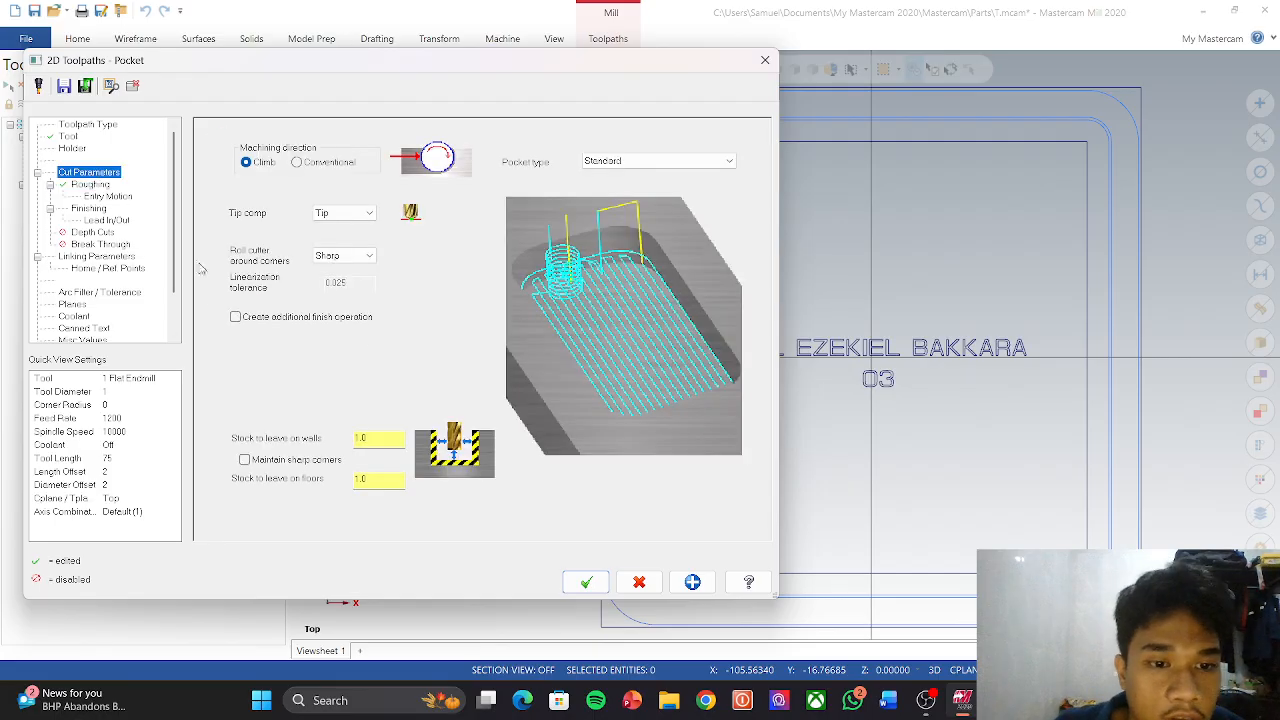
double_click(386, 437)
text(0)
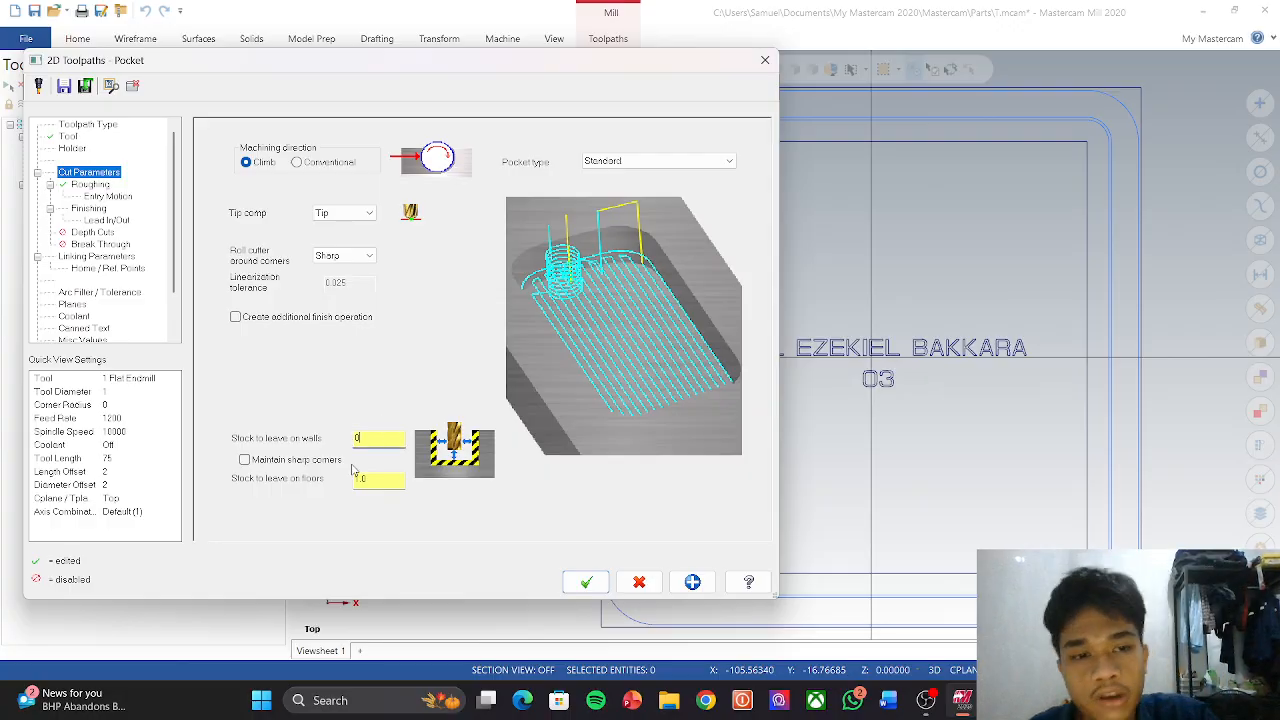
click(374, 481)
text(0)
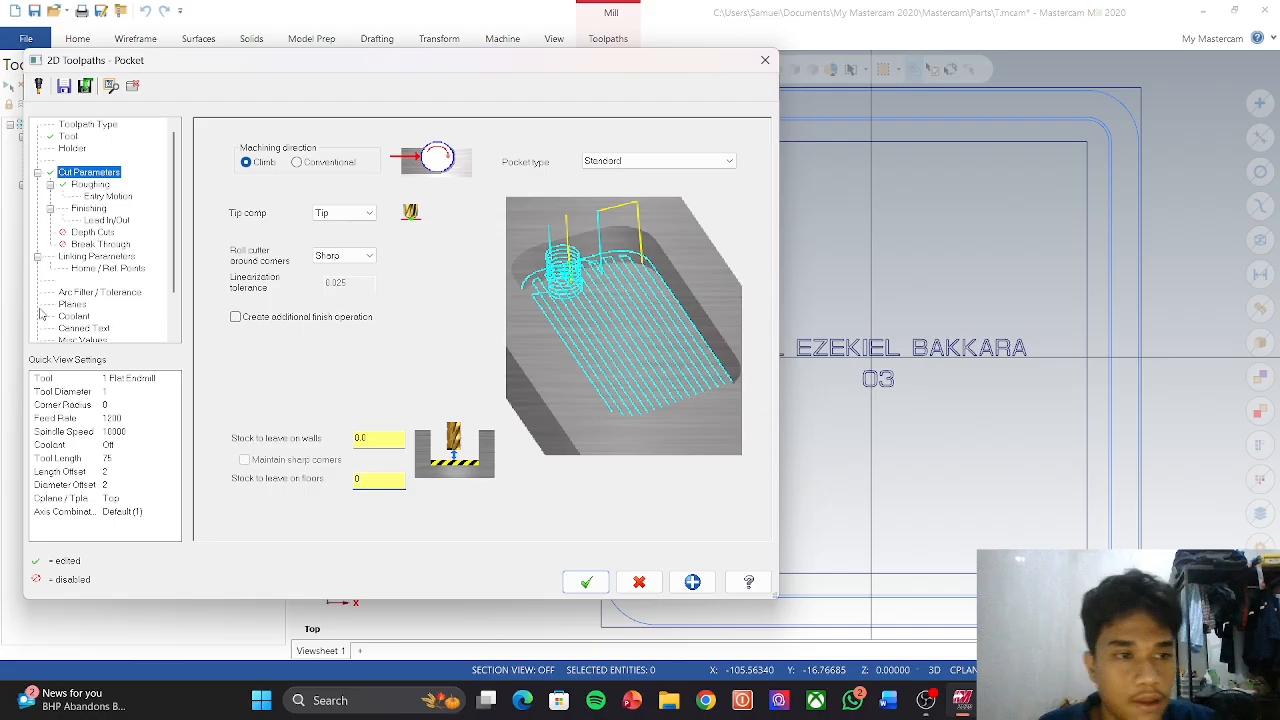
Step: Review entry and finish settings, then clear the Depth value in Linking Parameters
click(97, 198)
click(89, 208)
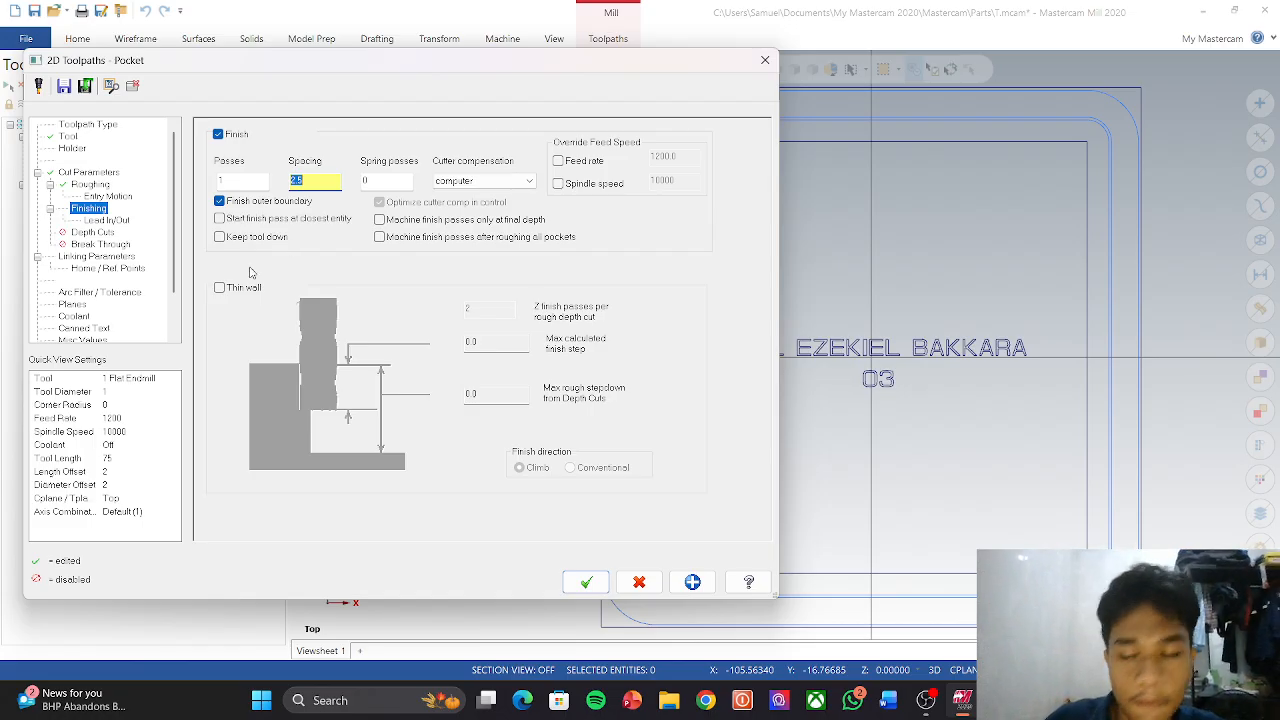
click(103, 257)
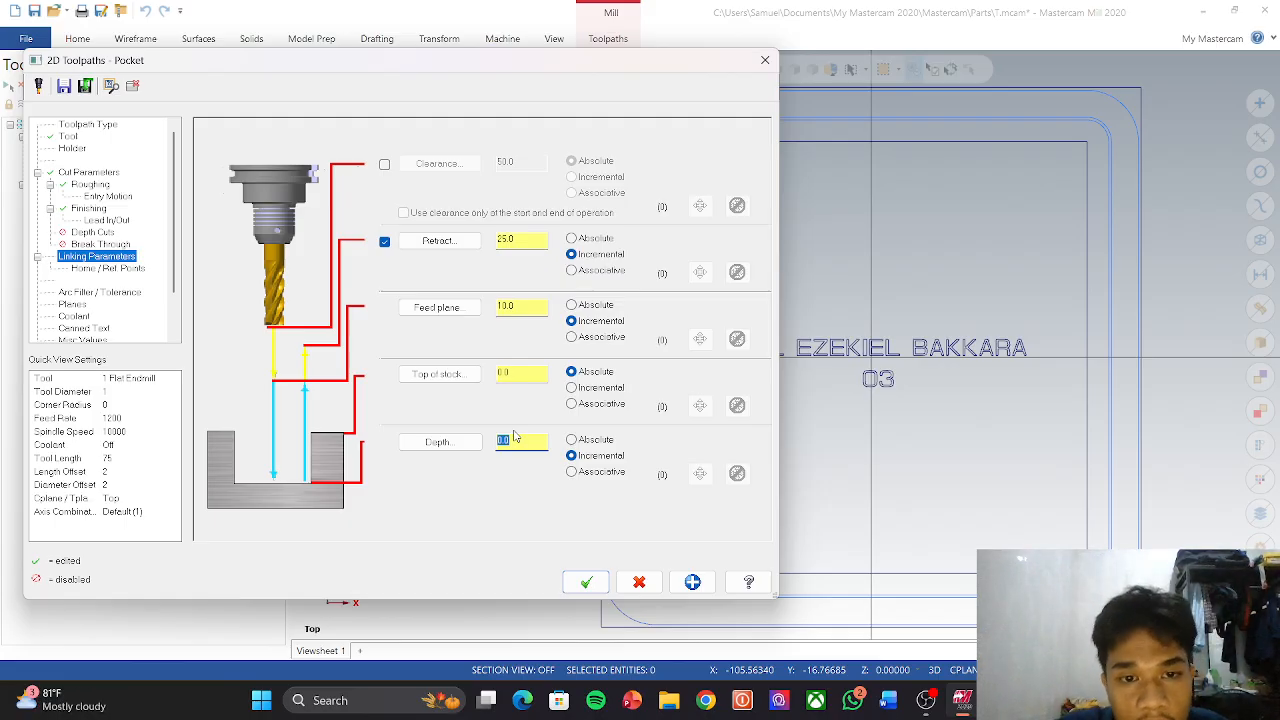
key(BackSpace)
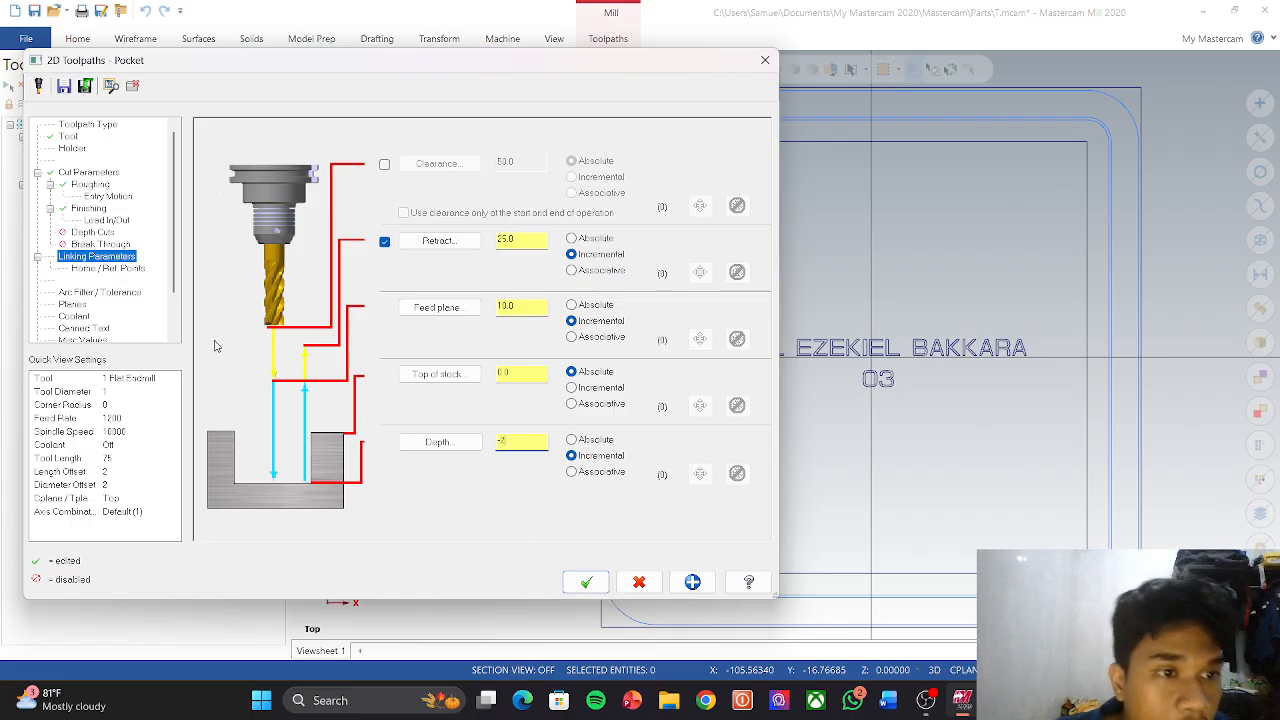
Step: Generate the Pocket toolpath and verify its lettering cuts alone in the simulator
click(586, 581)
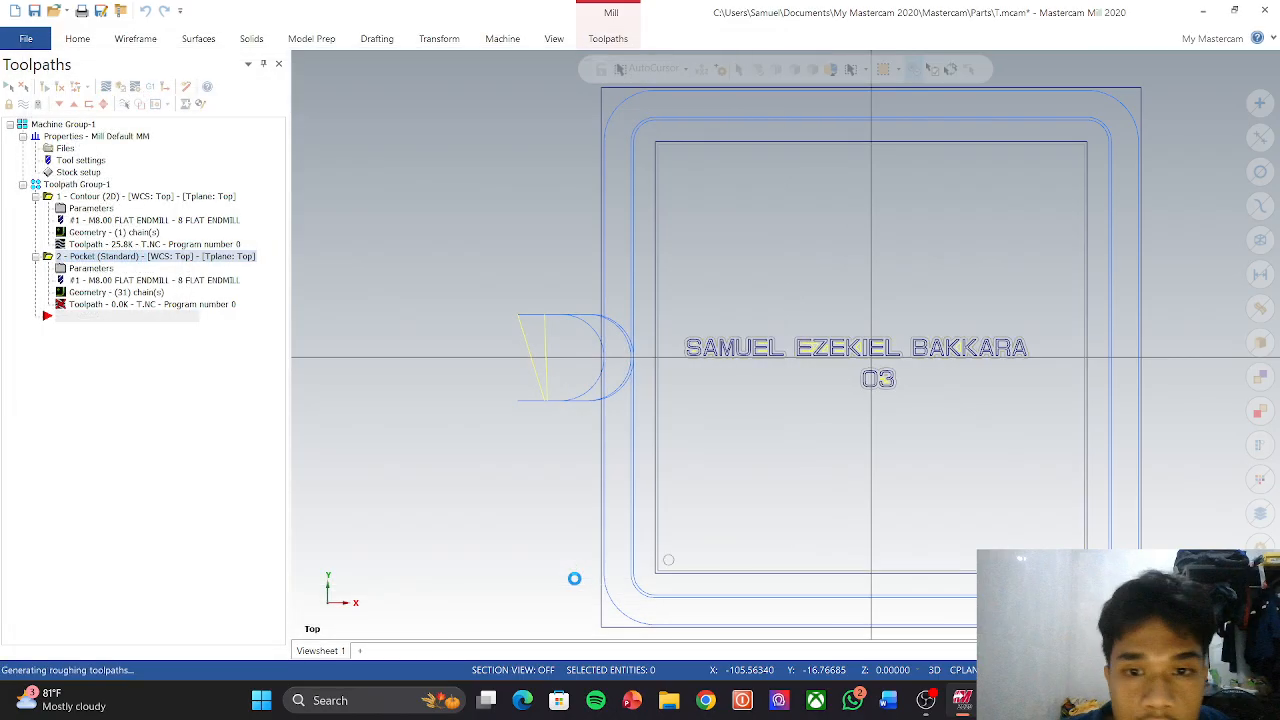
scroll(665, 484, down, 3)
scroll(811, 535, up, 2)
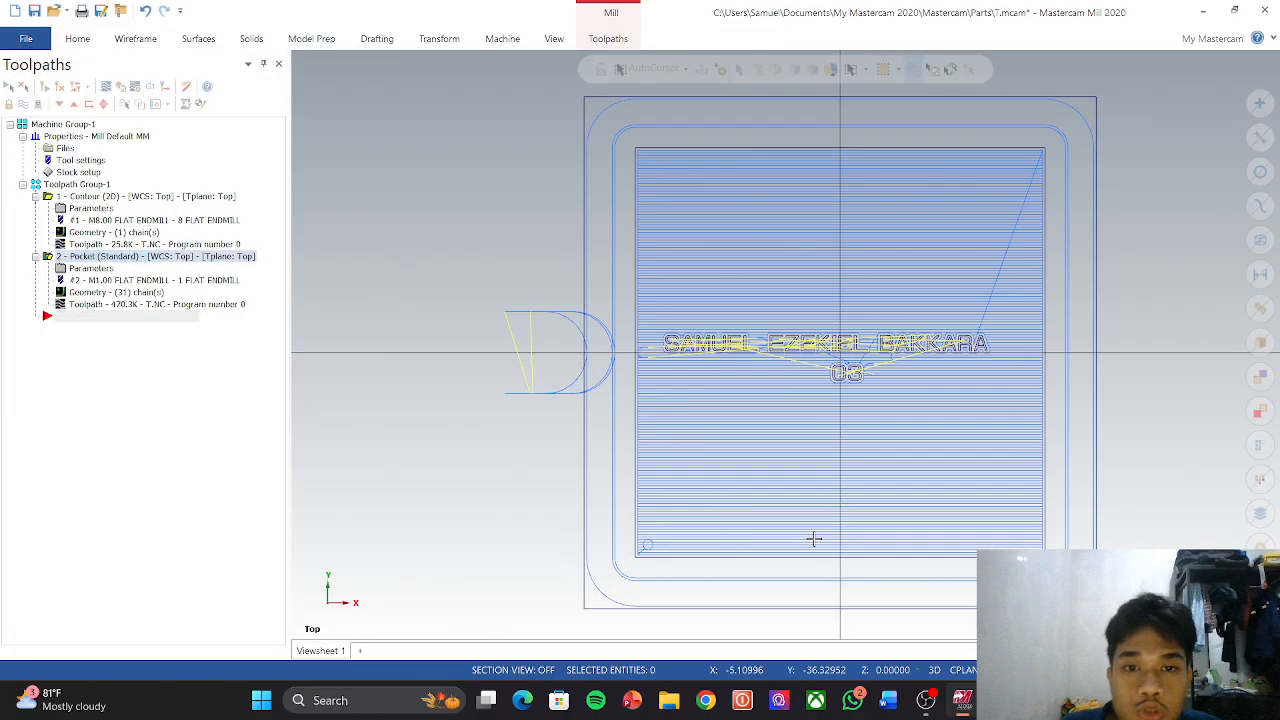
scroll(820, 537, down, 3)
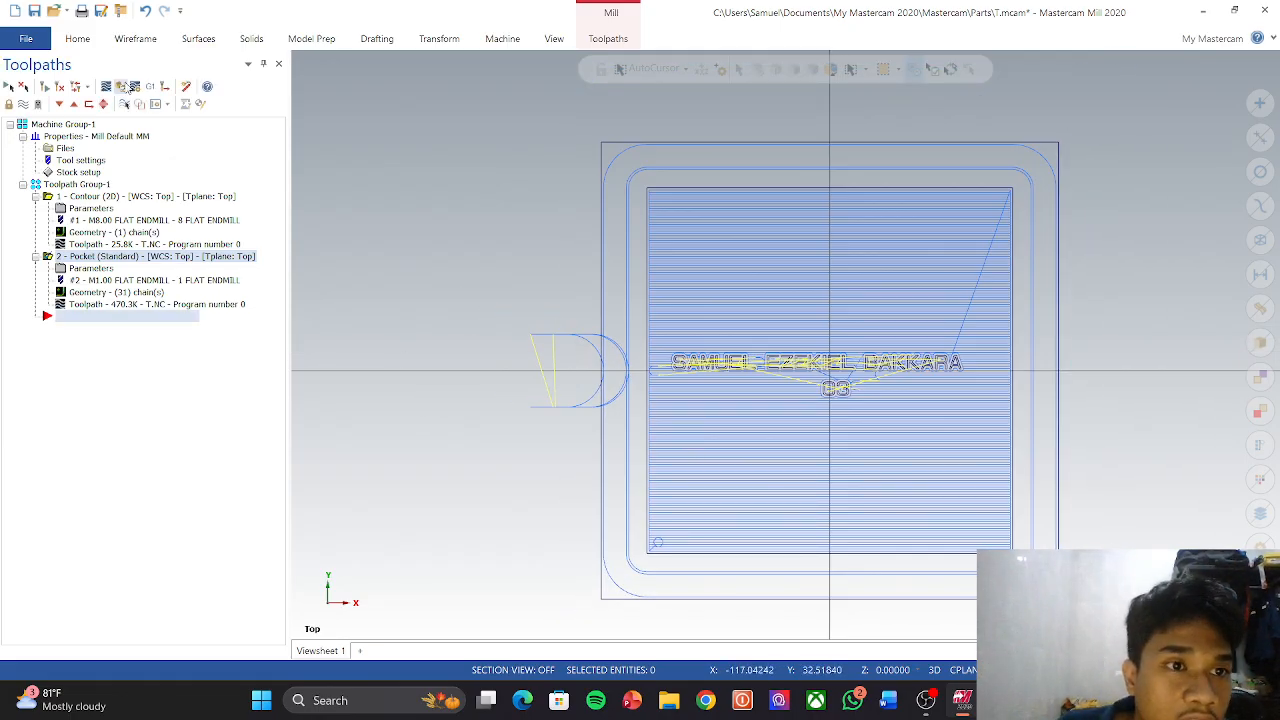
click(127, 88)
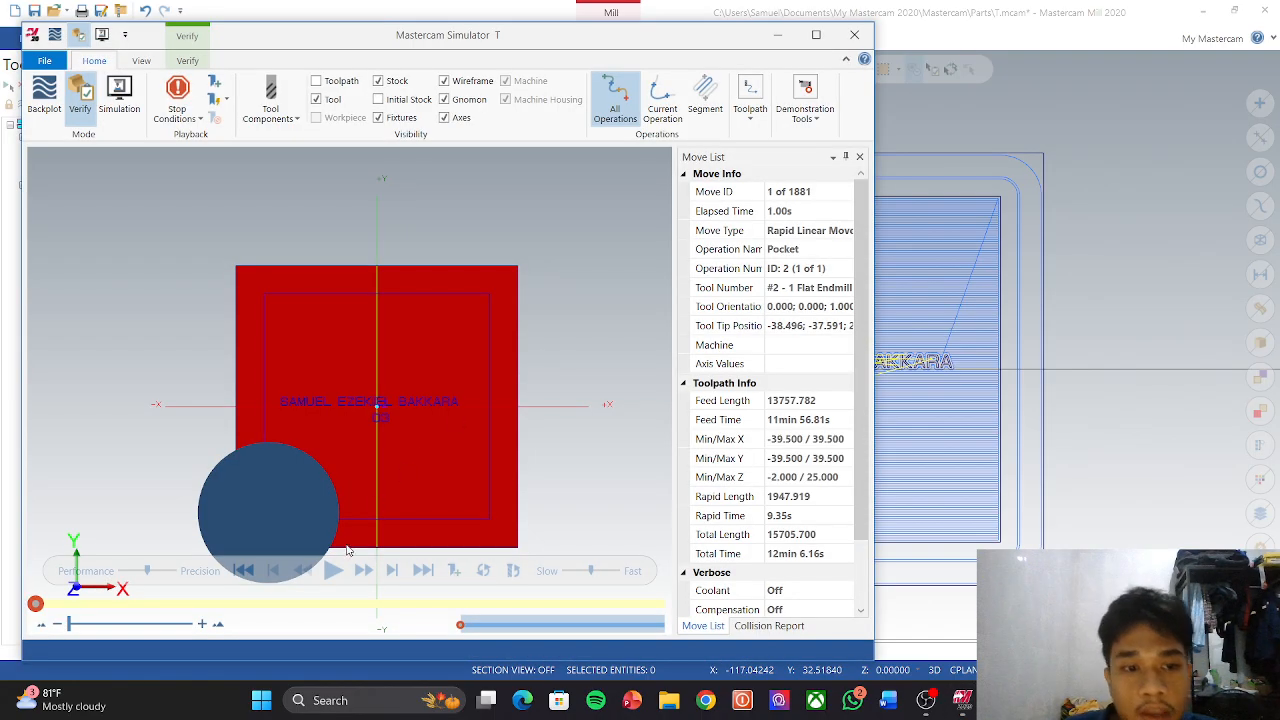
click(335, 570)
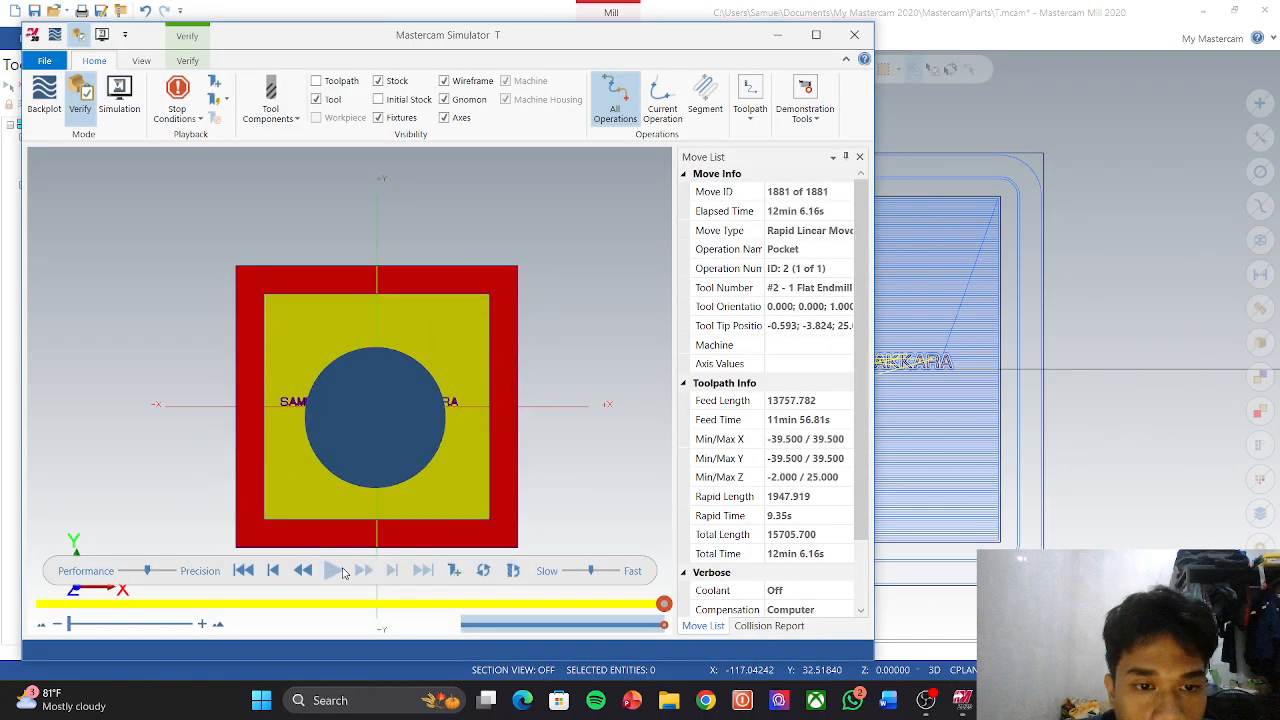
scroll(317, 492, down, 4)
scroll(389, 496, up, 5)
middle_drag(390, 498, 358, 484)
middle_drag(262, 435, 283, 465)
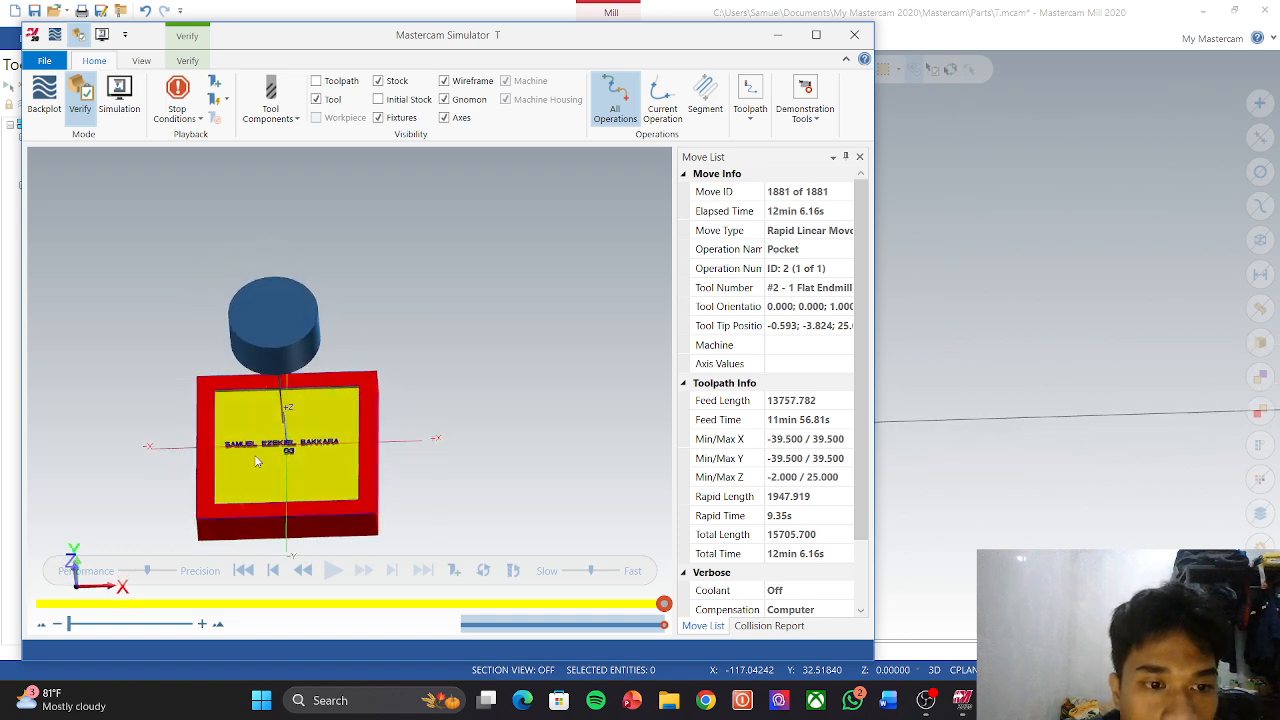
click(855, 36)
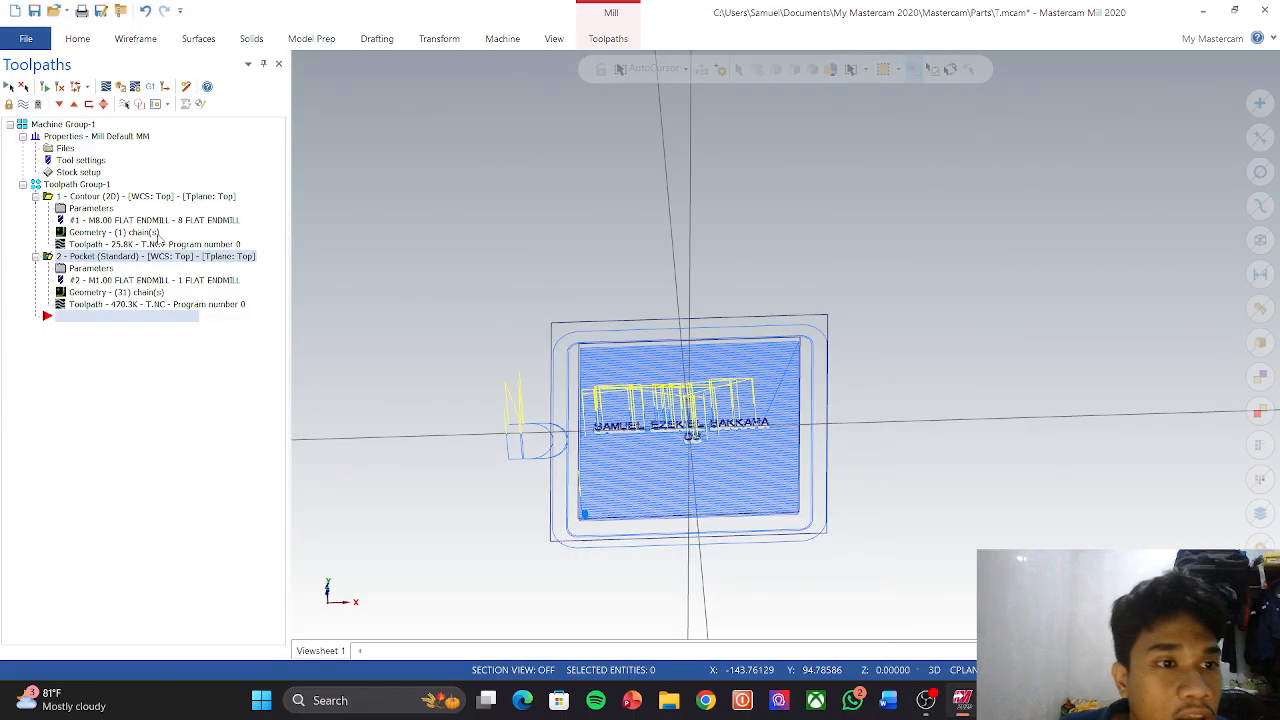
Step: Verify the whole toolpath group, contour and pocket together, then close the simulator
click(72, 186)
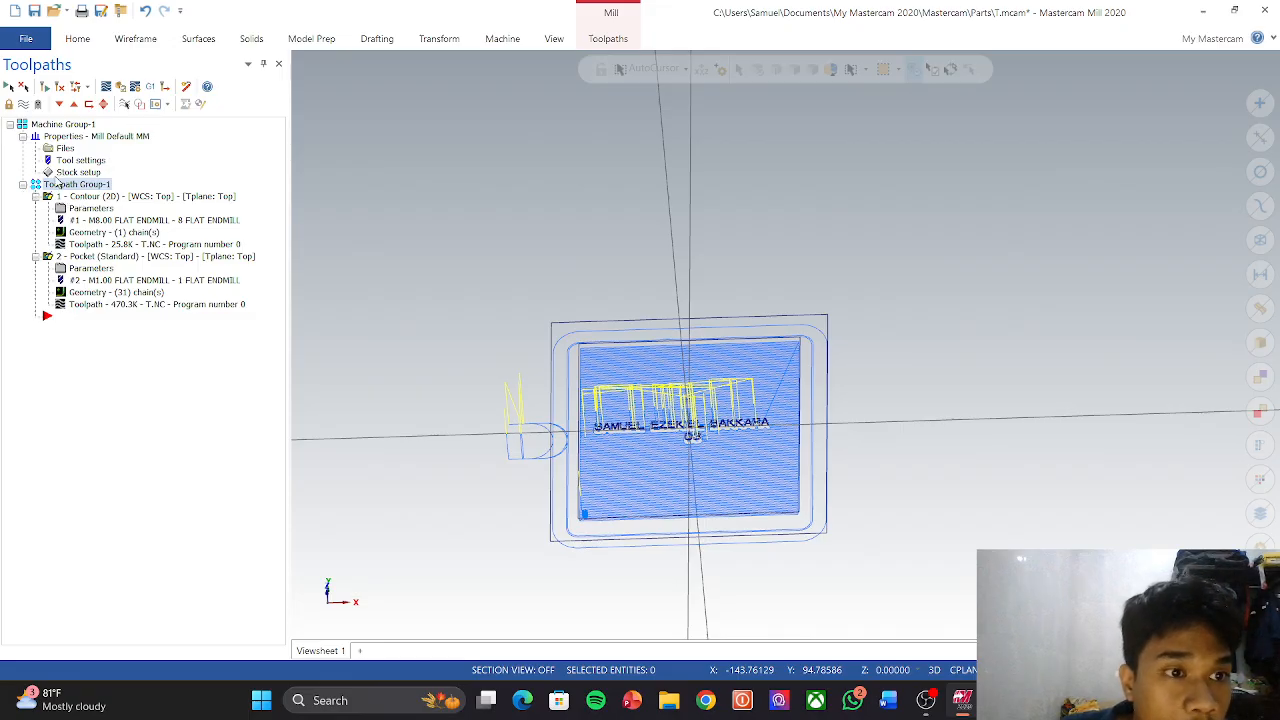
click(121, 88)
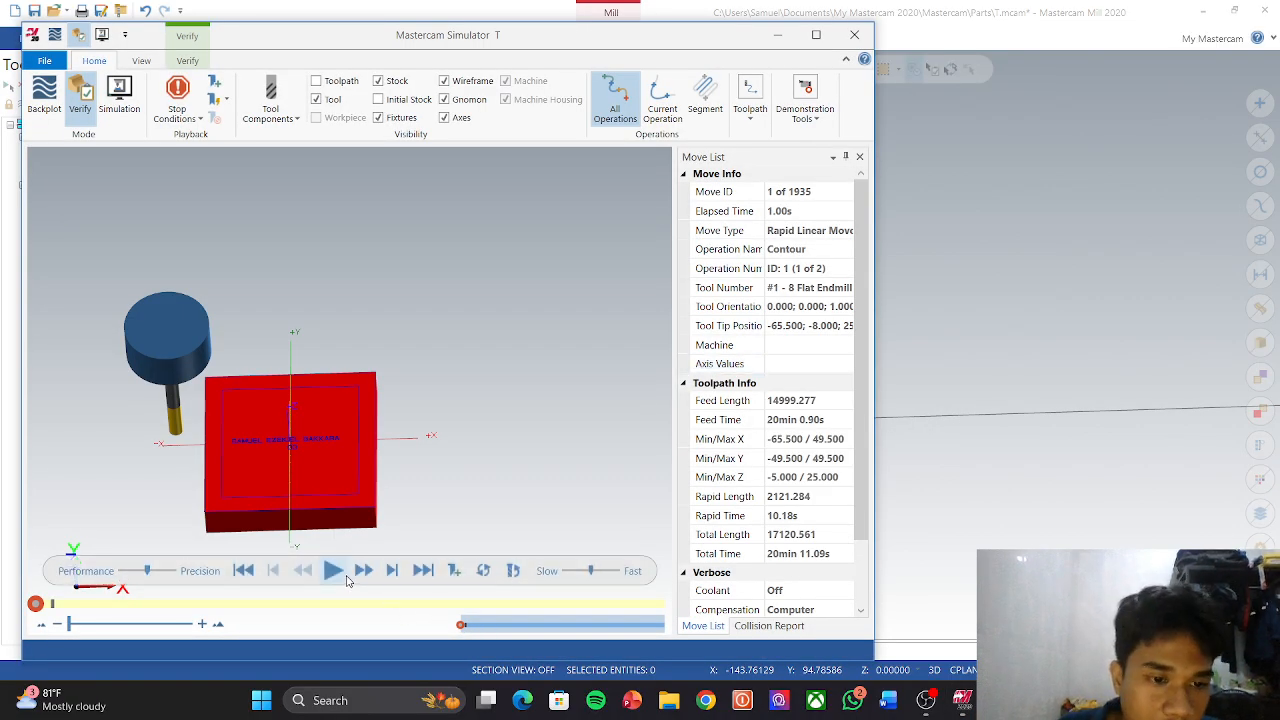
click(333, 570)
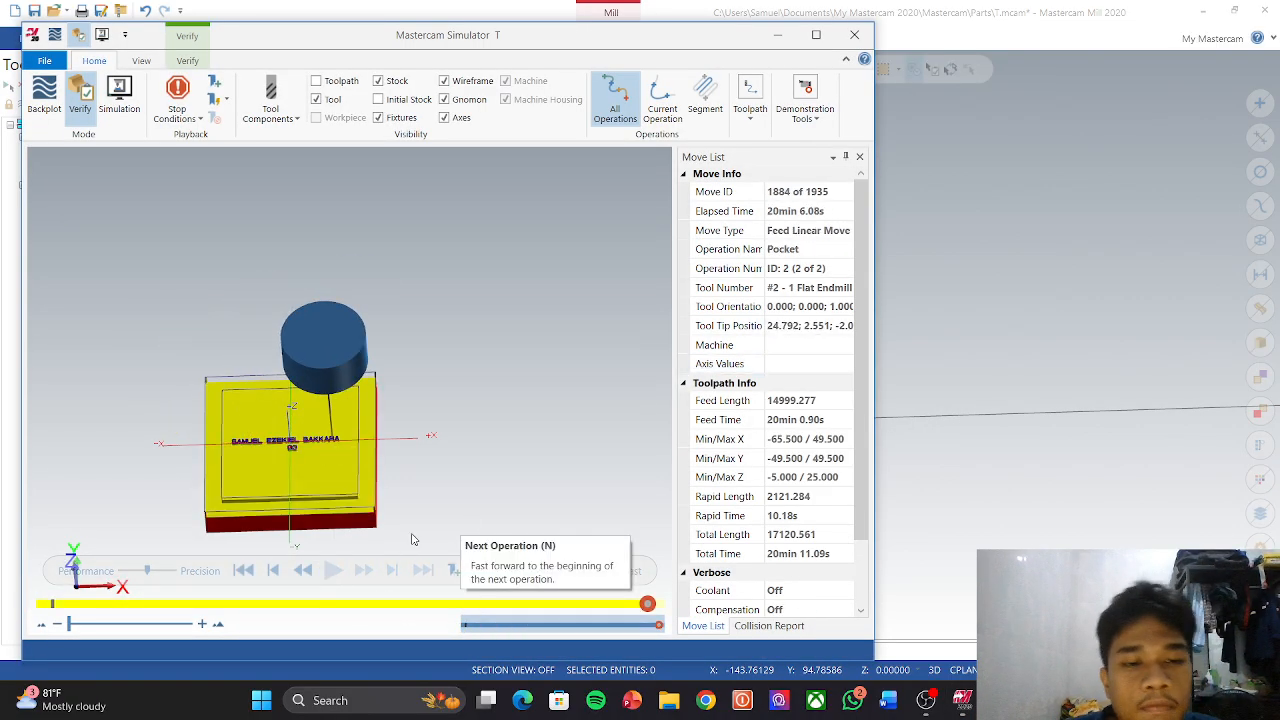
middle_drag(332, 460, 389, 467)
scroll(287, 481, down, 2)
scroll(287, 483, up, 5)
scroll(287, 488, up, 3)
scroll(403, 471, down, 3)
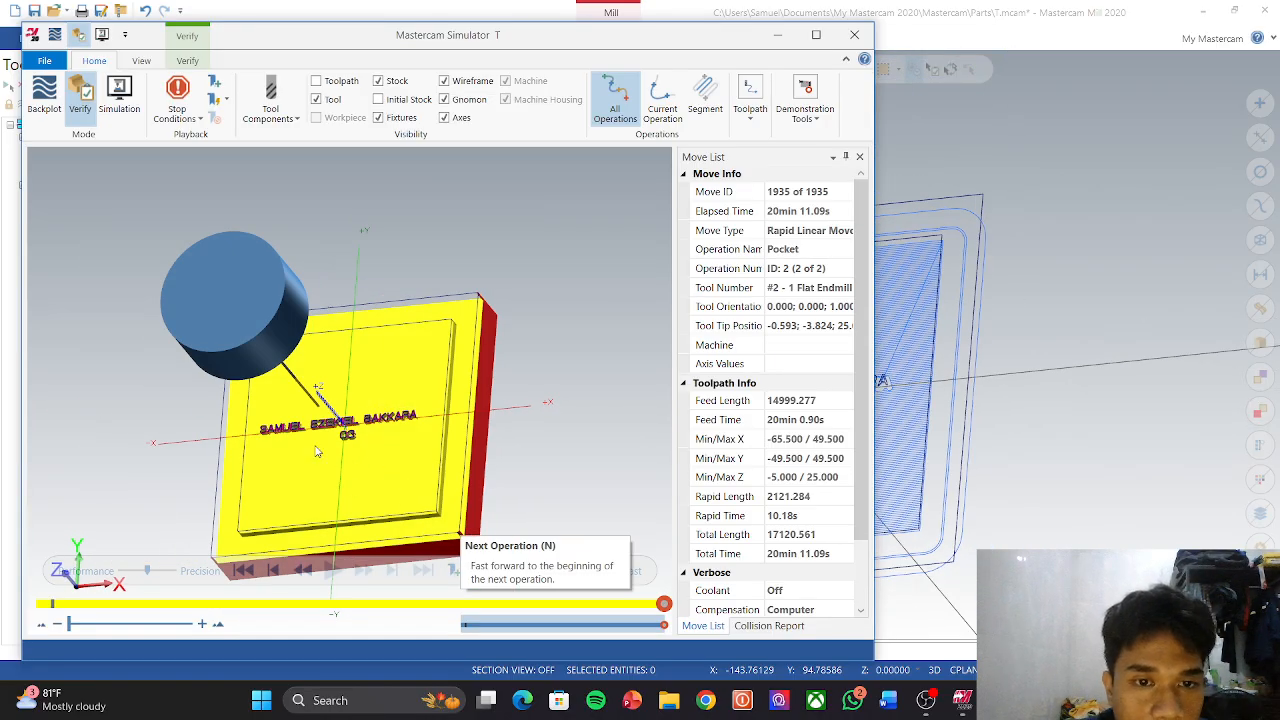
click(854, 36)
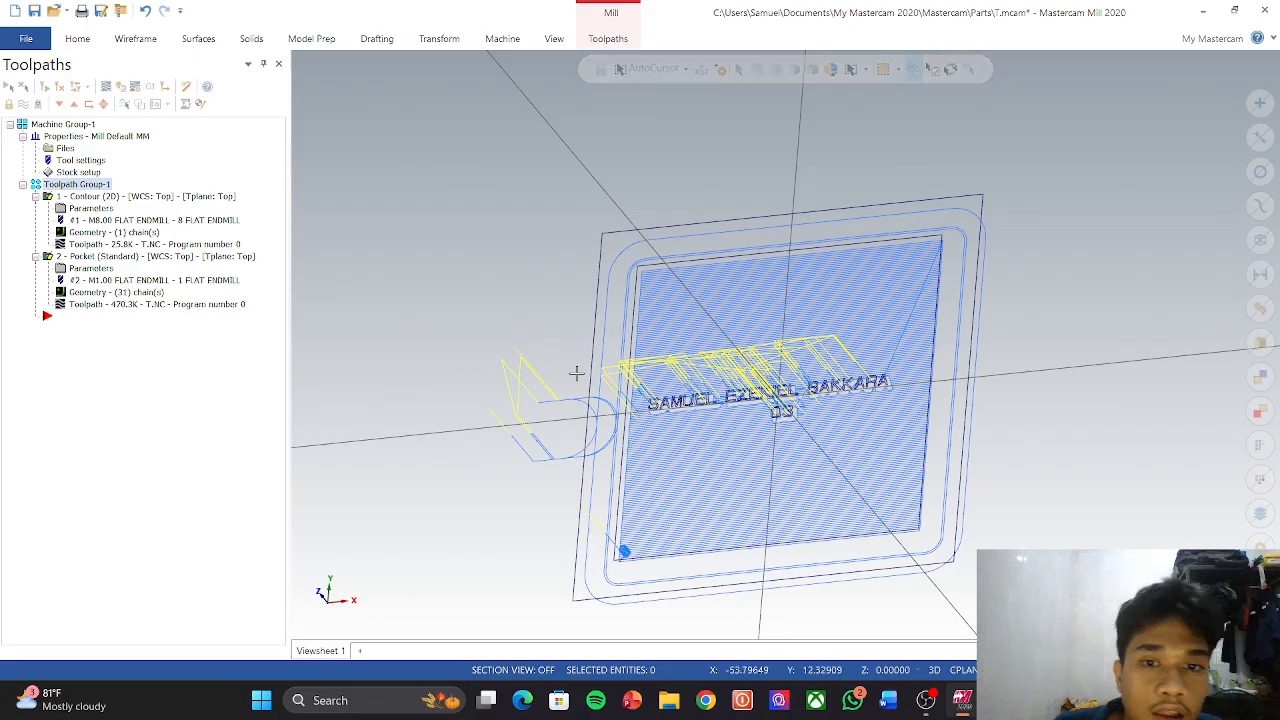
Step: Turn the plate to a top-down view and adjust the zoom
middle_drag(671, 487, 736, 520)
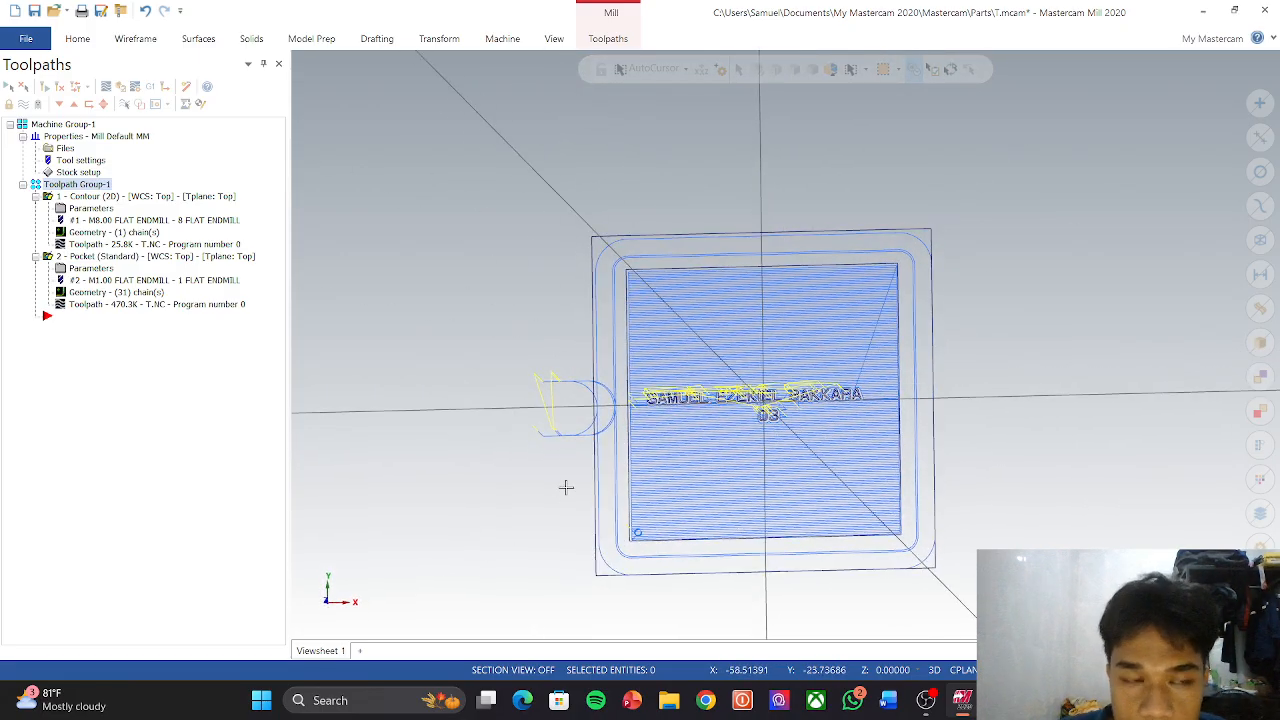
right_click(45, 318)
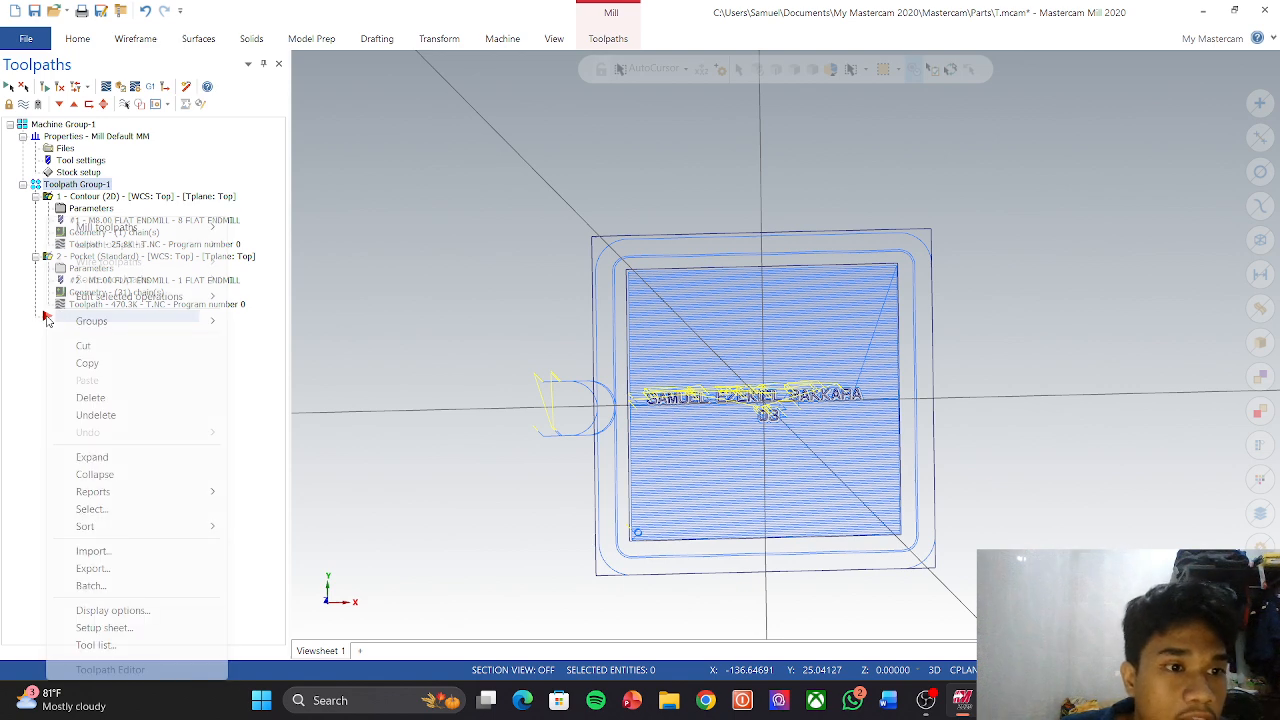
click(329, 409)
scroll(679, 331, up, 1)
scroll(679, 331, down, 1)
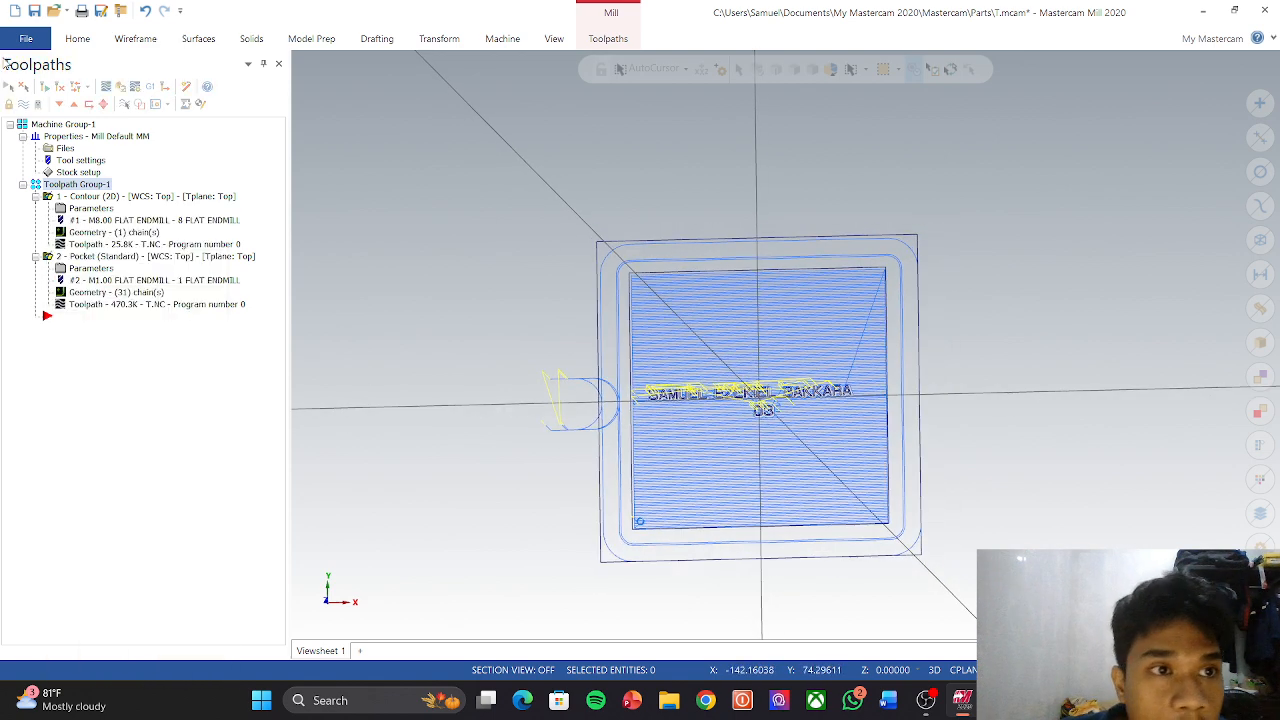
Step: Start a Wireframe Circle Center Point, zoomed toward the plate's upper-left corner
click(158, 40)
click(267, 82)
scroll(625, 268, up, 4)
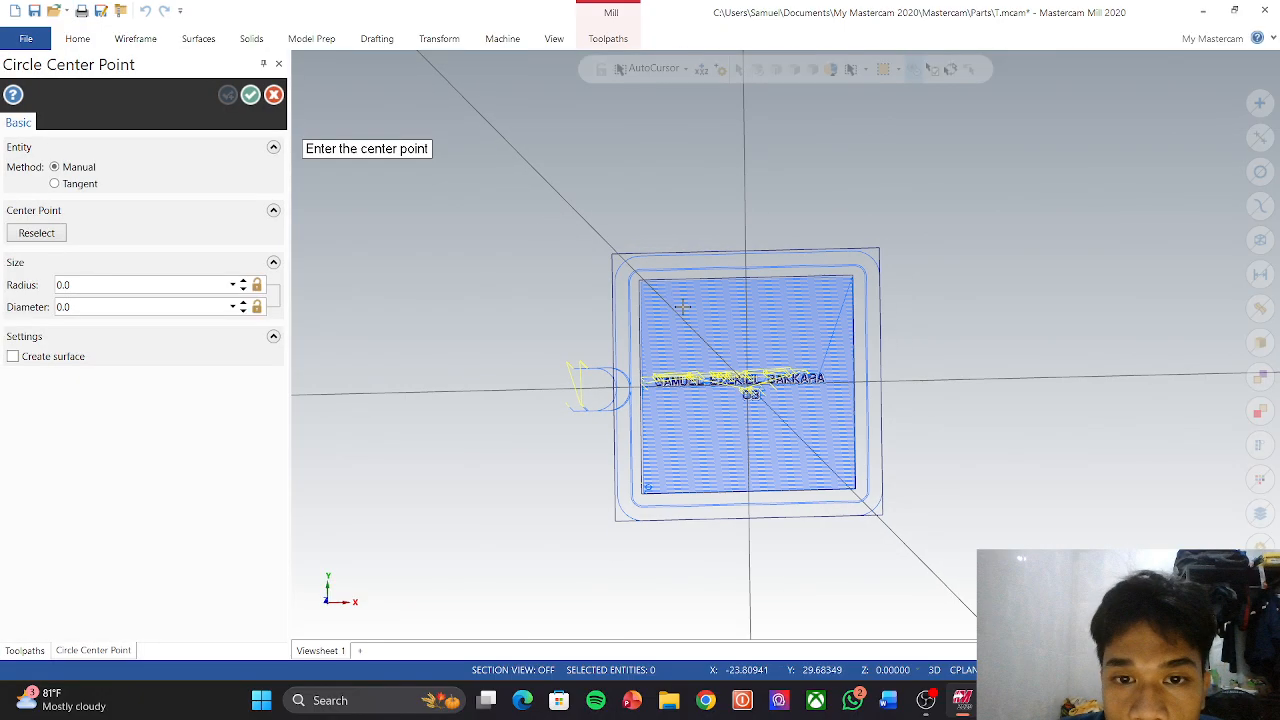
Step: Draw a circle of radius 5.50661 centred at X -40, Y 40
click(624, 268)
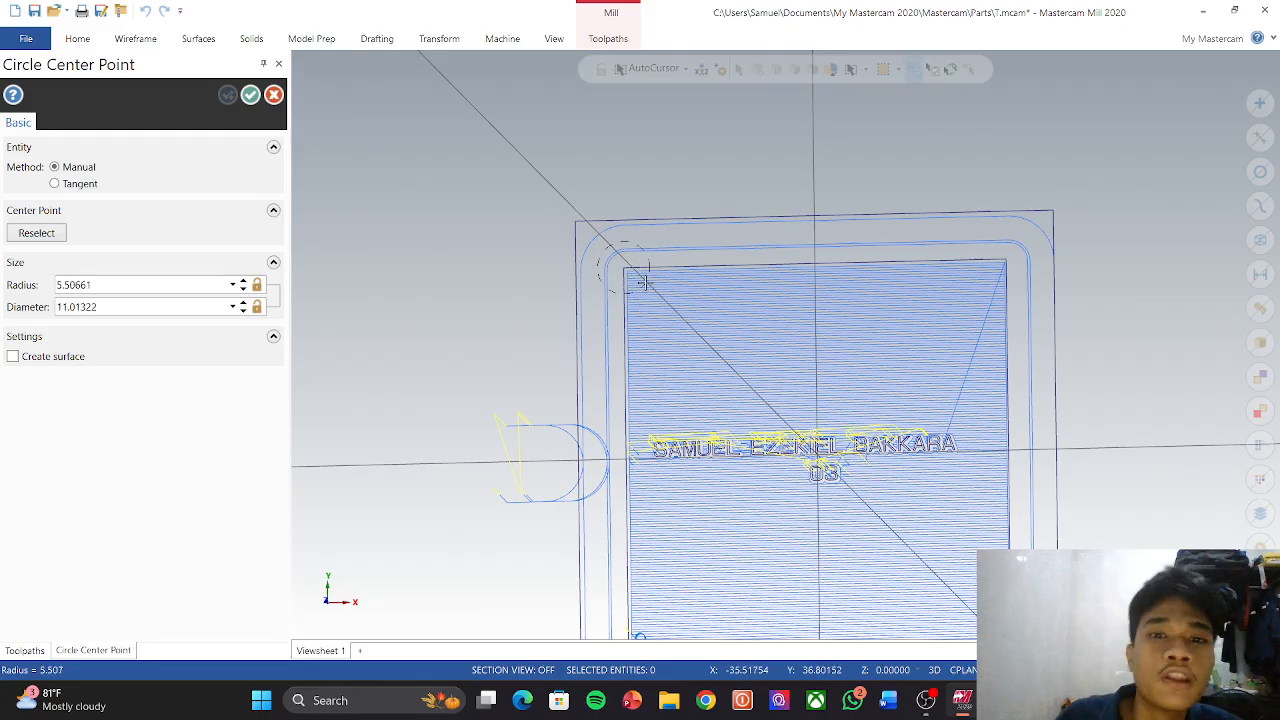
click(643, 283)
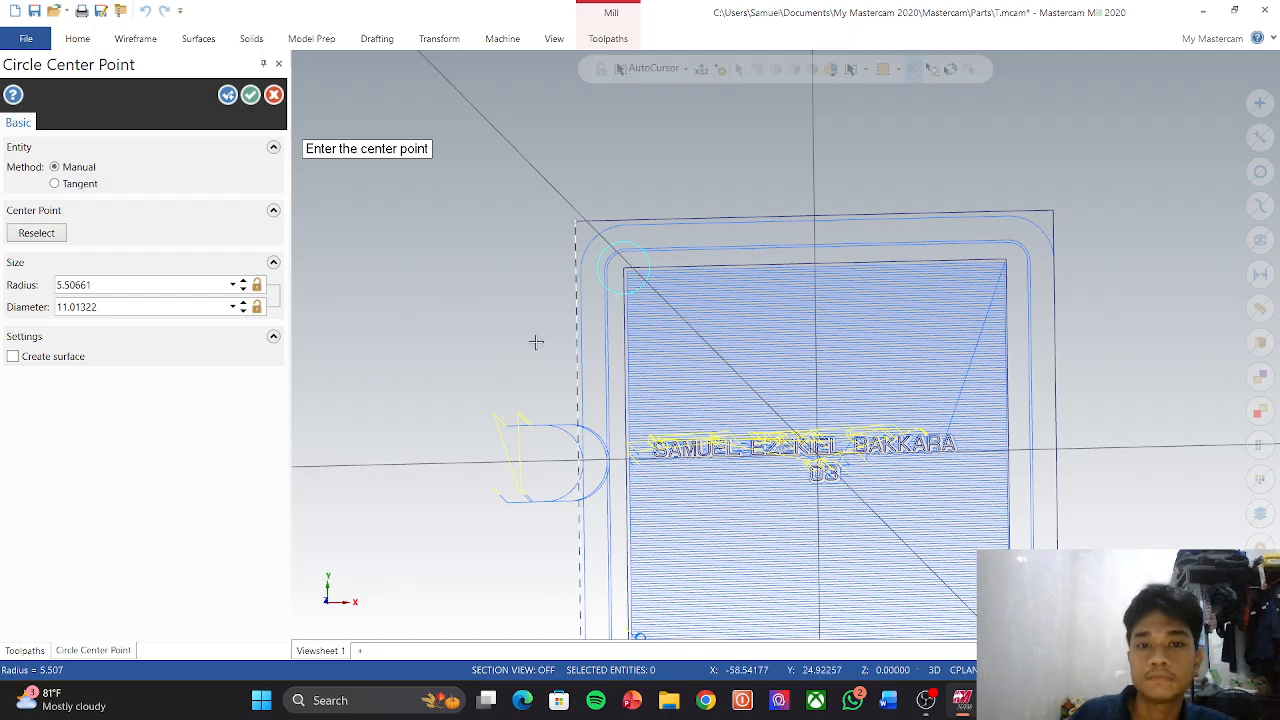
click(250, 94)
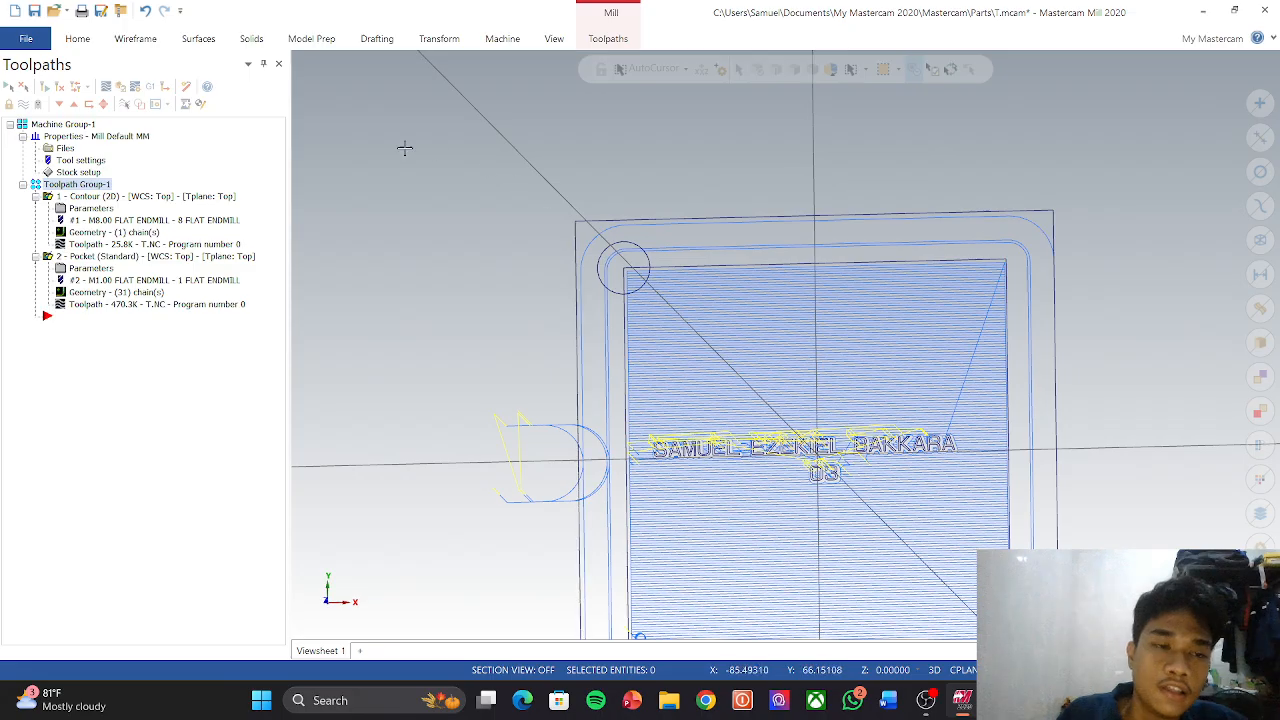
Step: Add a new Pocket toolpath with the corner circle chained as its boundary
right_click(55, 316)
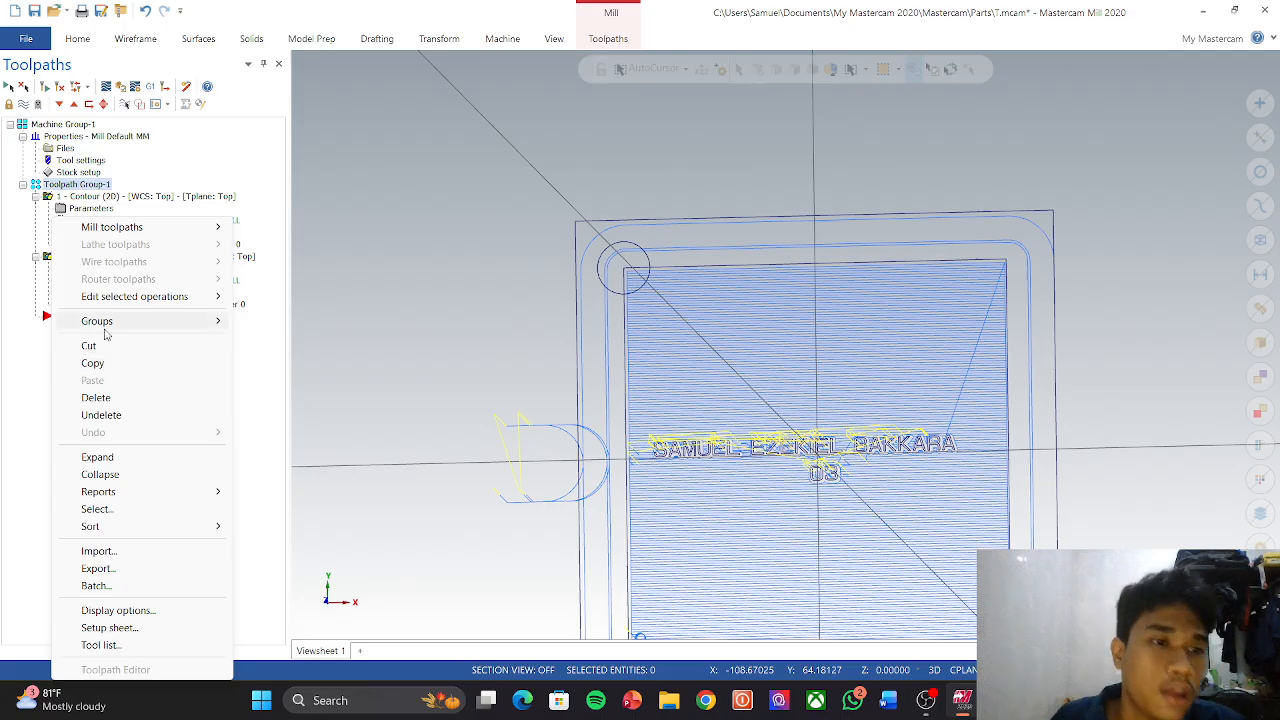
mouse_move(164, 236)
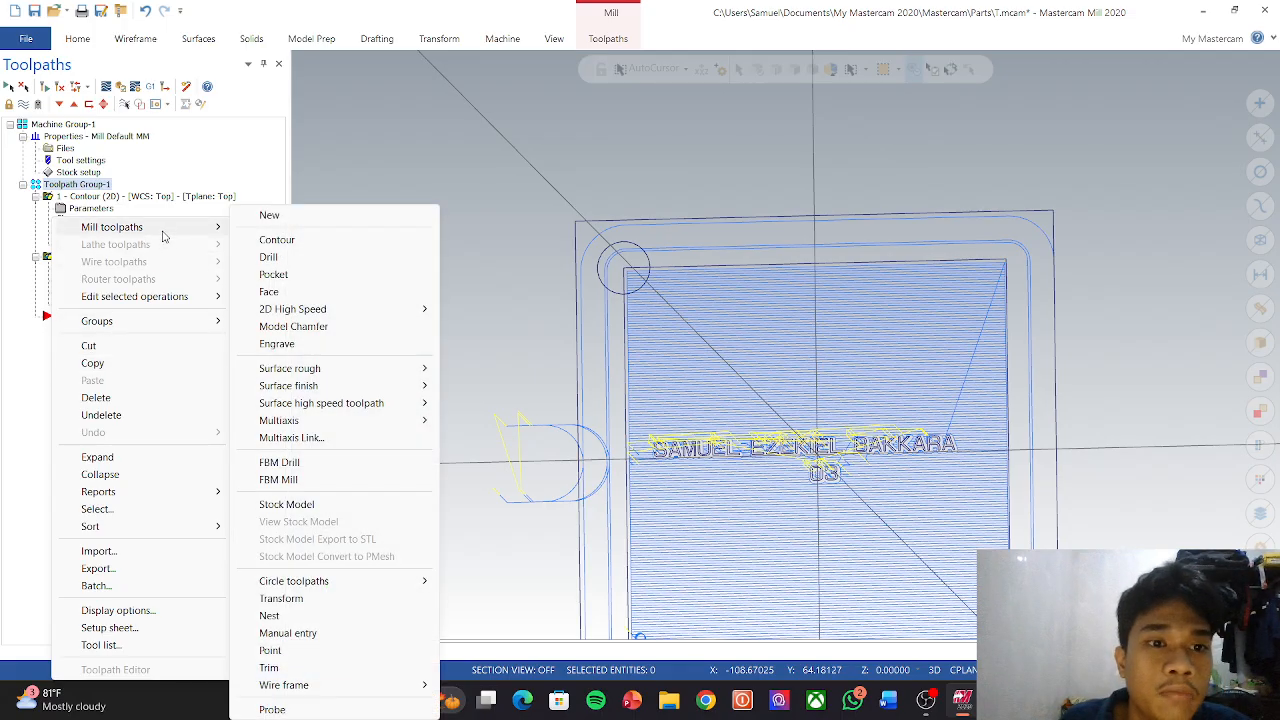
click(273, 274)
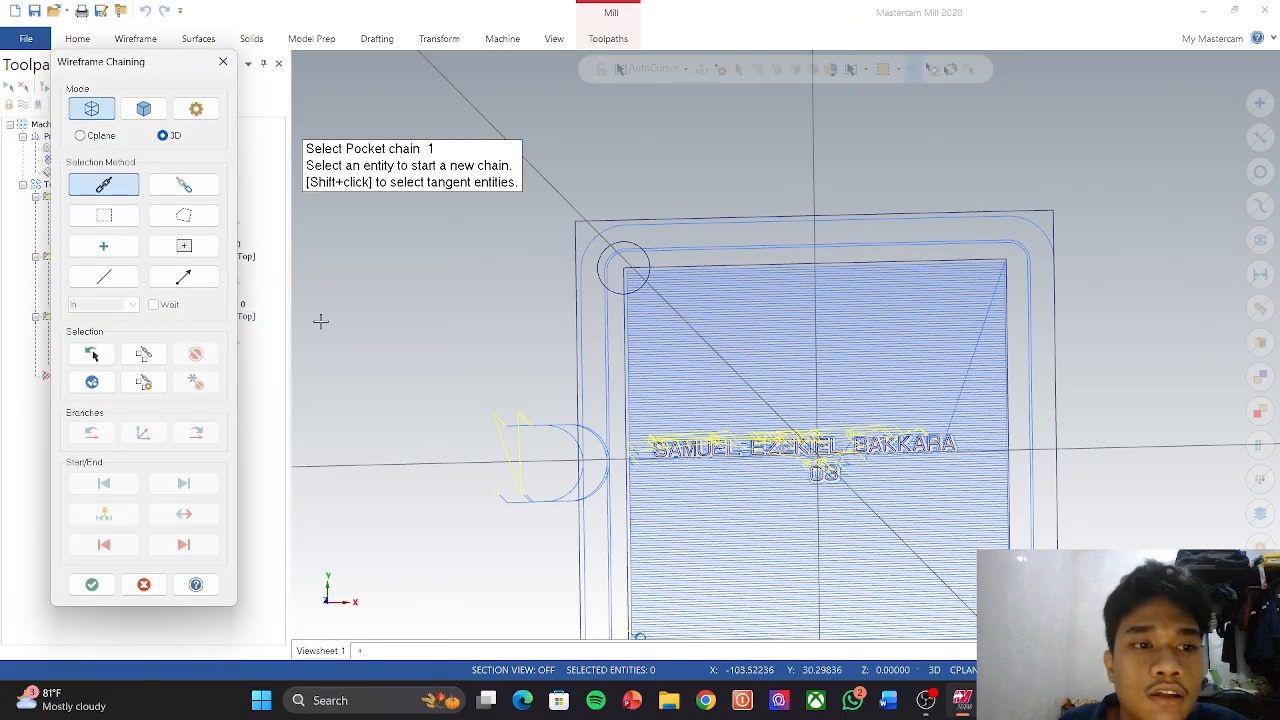
click(603, 267)
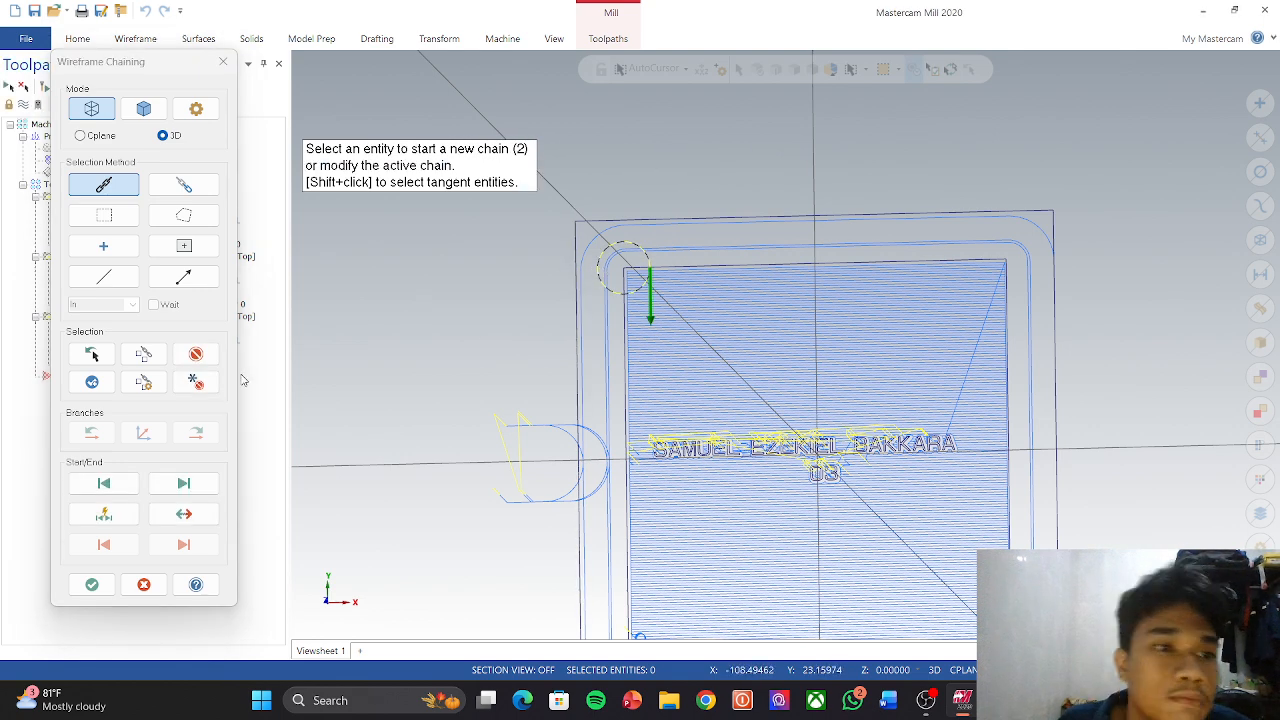
click(92, 584)
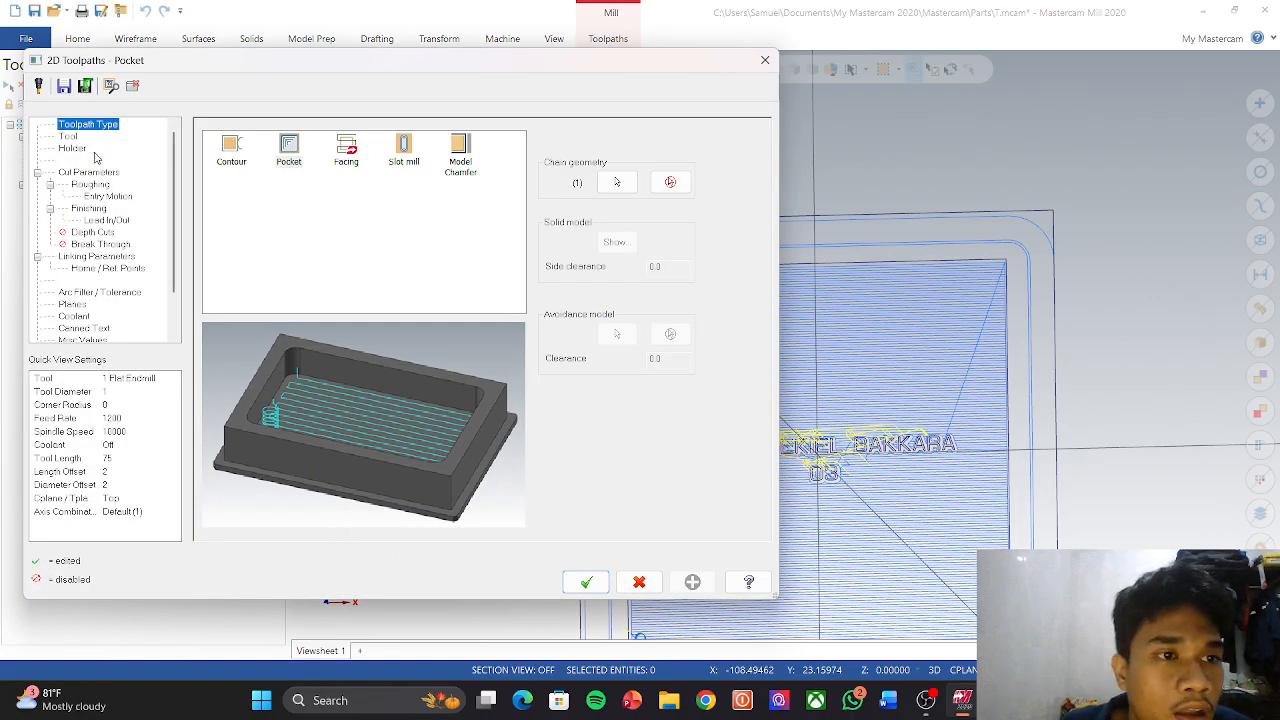
click(68, 136)
Step: Create tool 3, a 5 mm flat endmill, for the corner-circle pocket
right_click(320, 196)
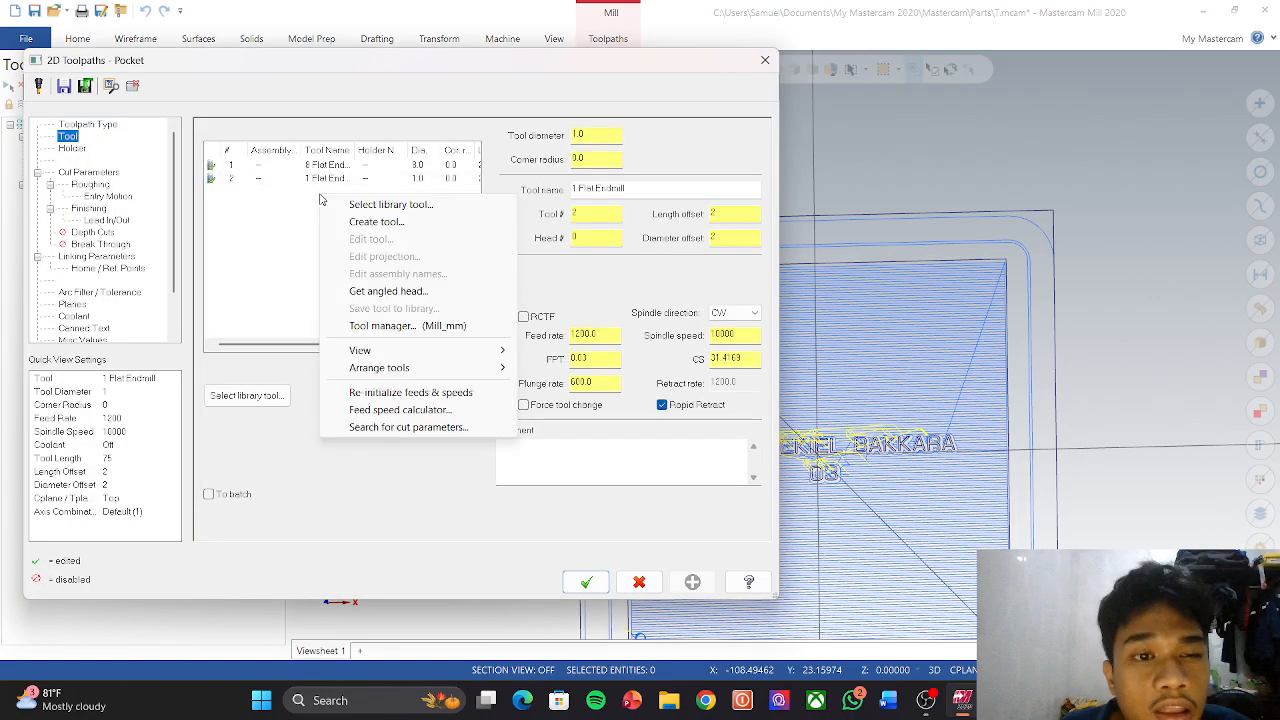
click(420, 229)
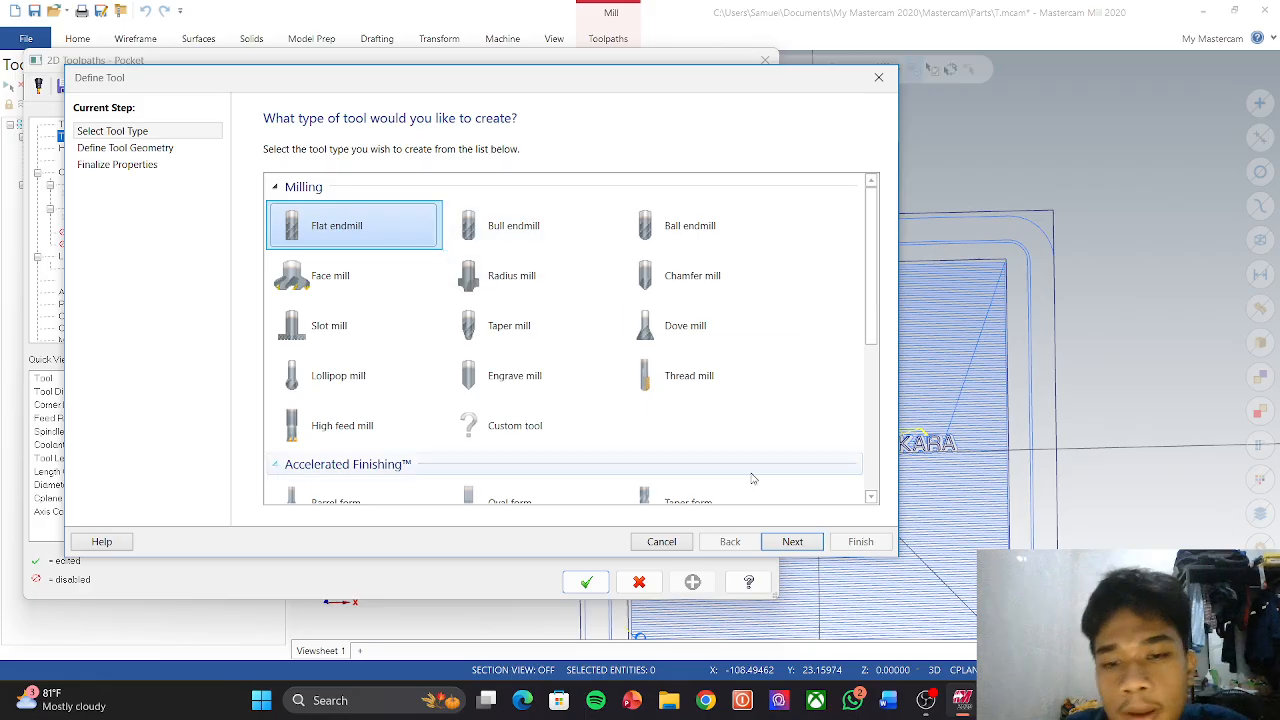
click(789, 542)
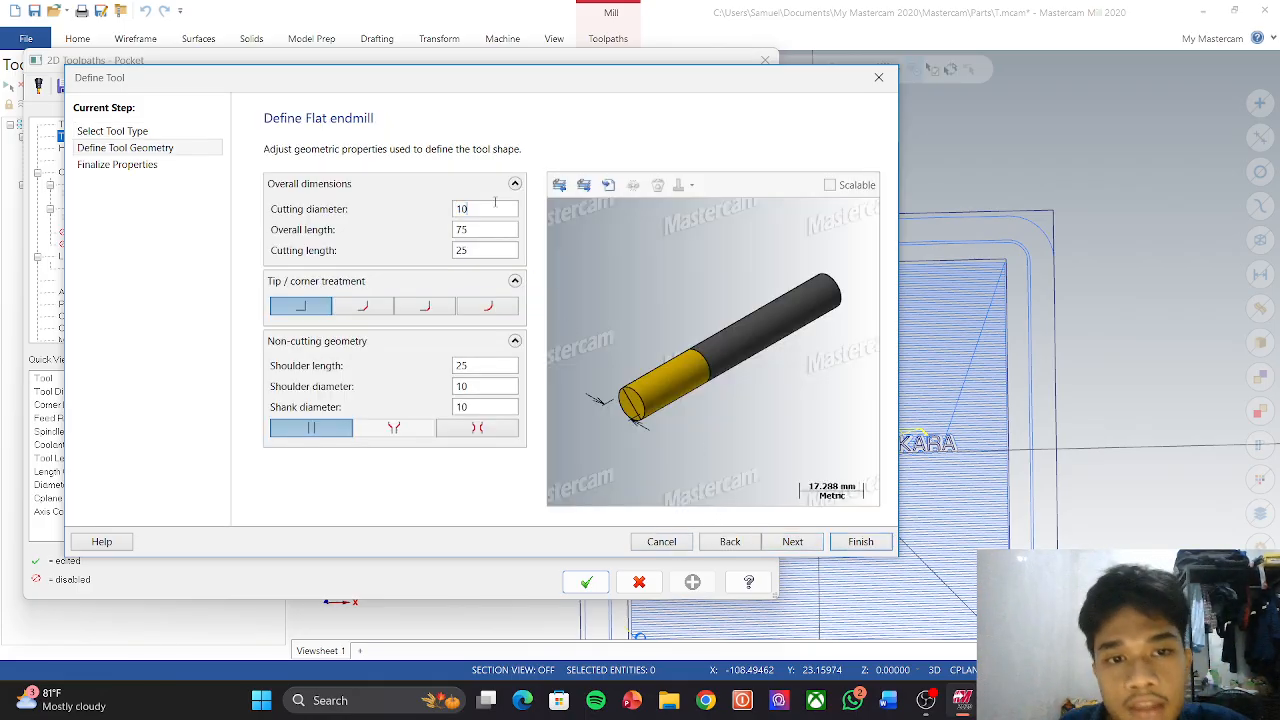
key(BackSpace)
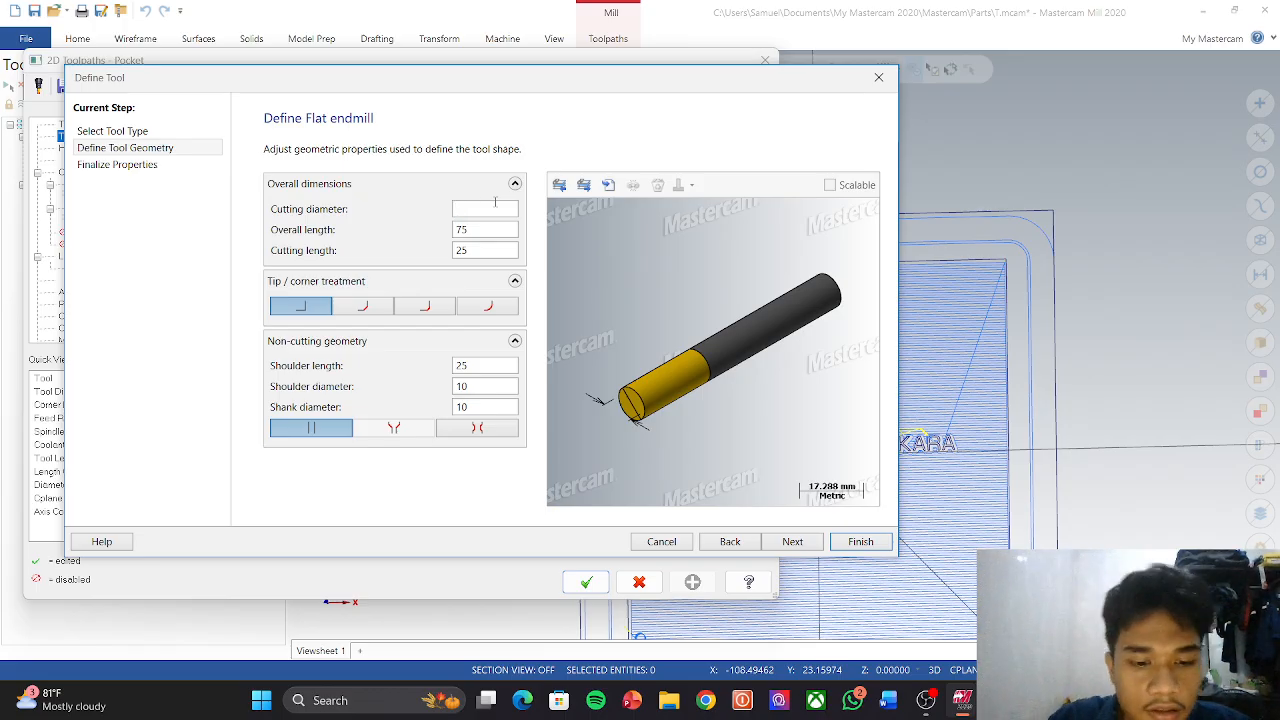
text(5)
key(Return)
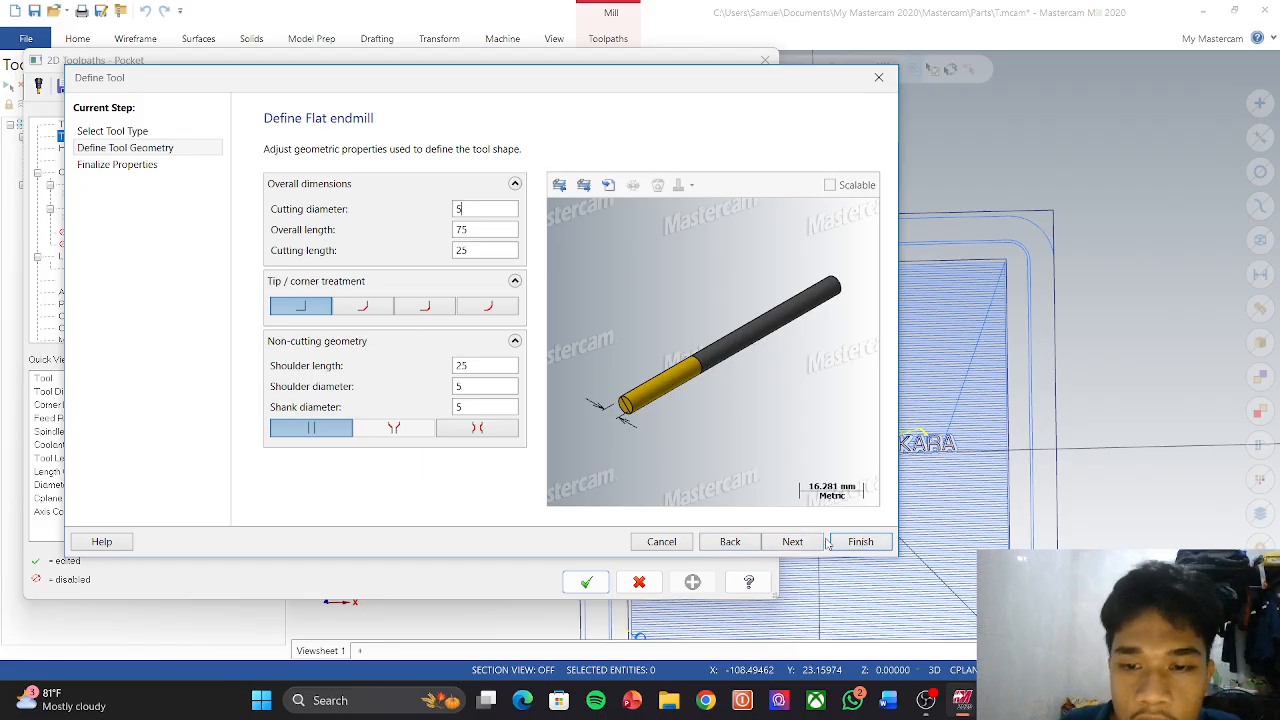
click(792, 541)
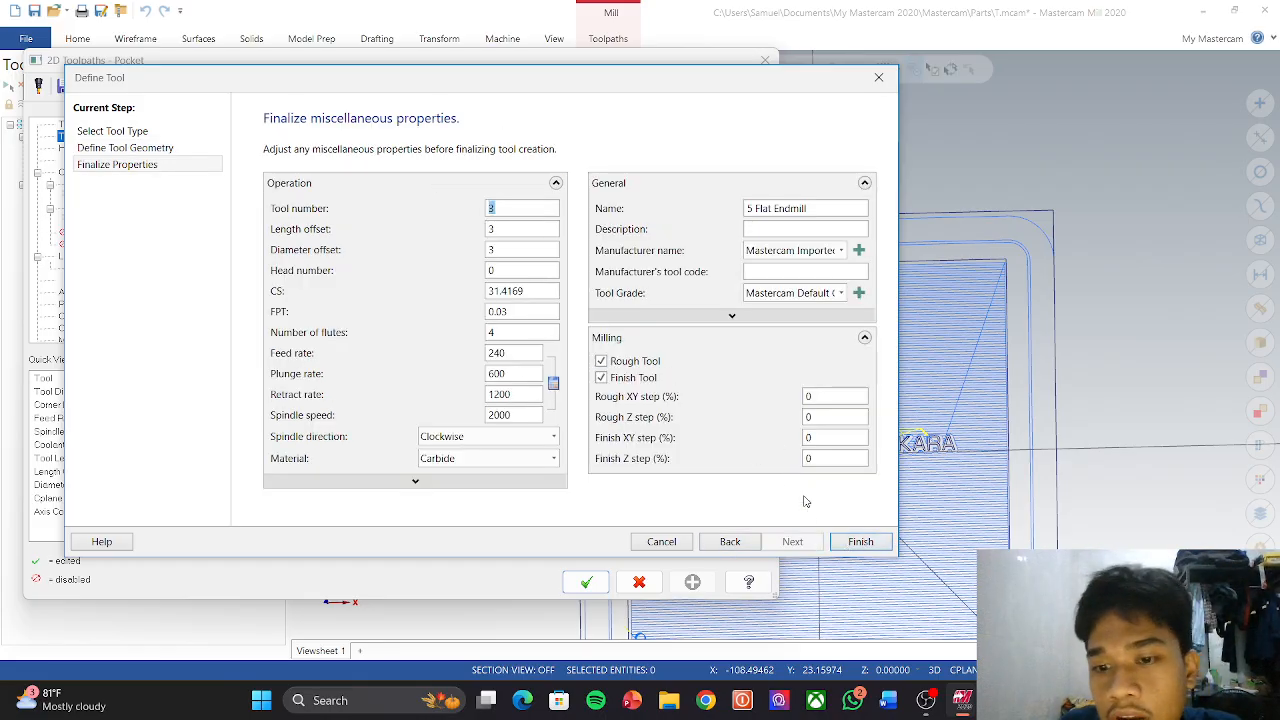
click(860, 541)
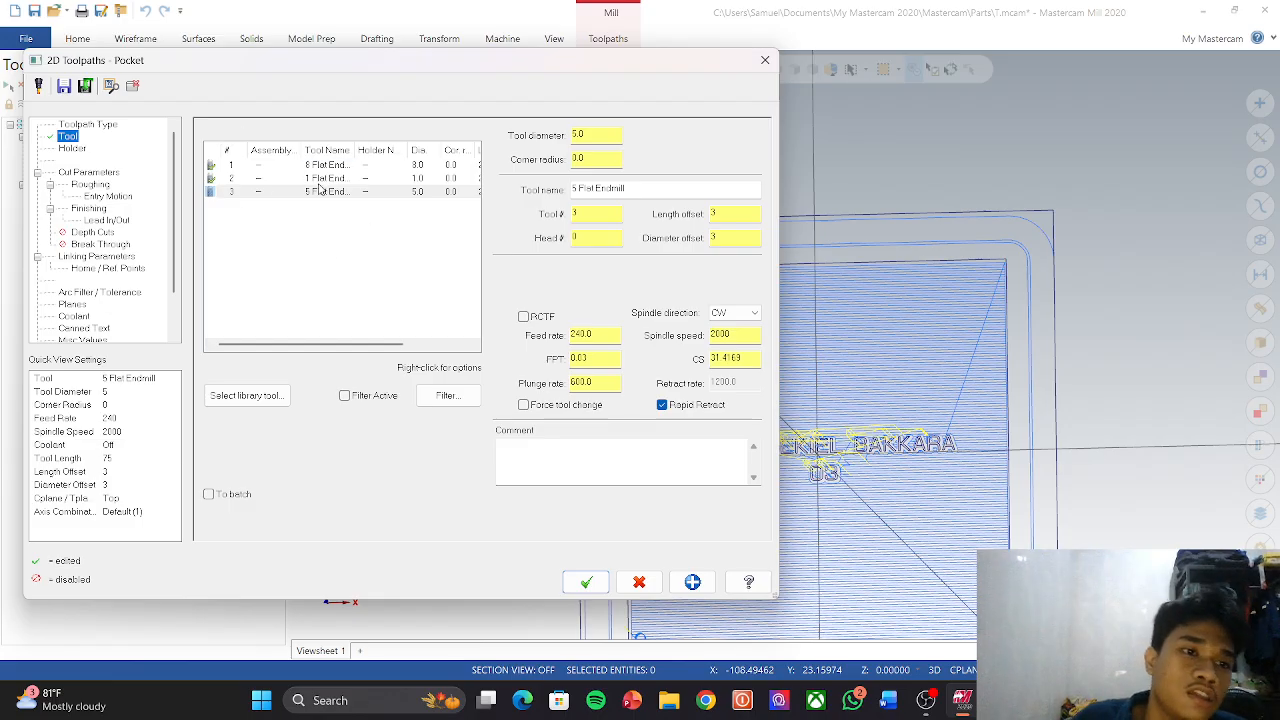
Step: Change the corner pocket's depth from -2.0 to -20 and generate the toolpath
click(86, 174)
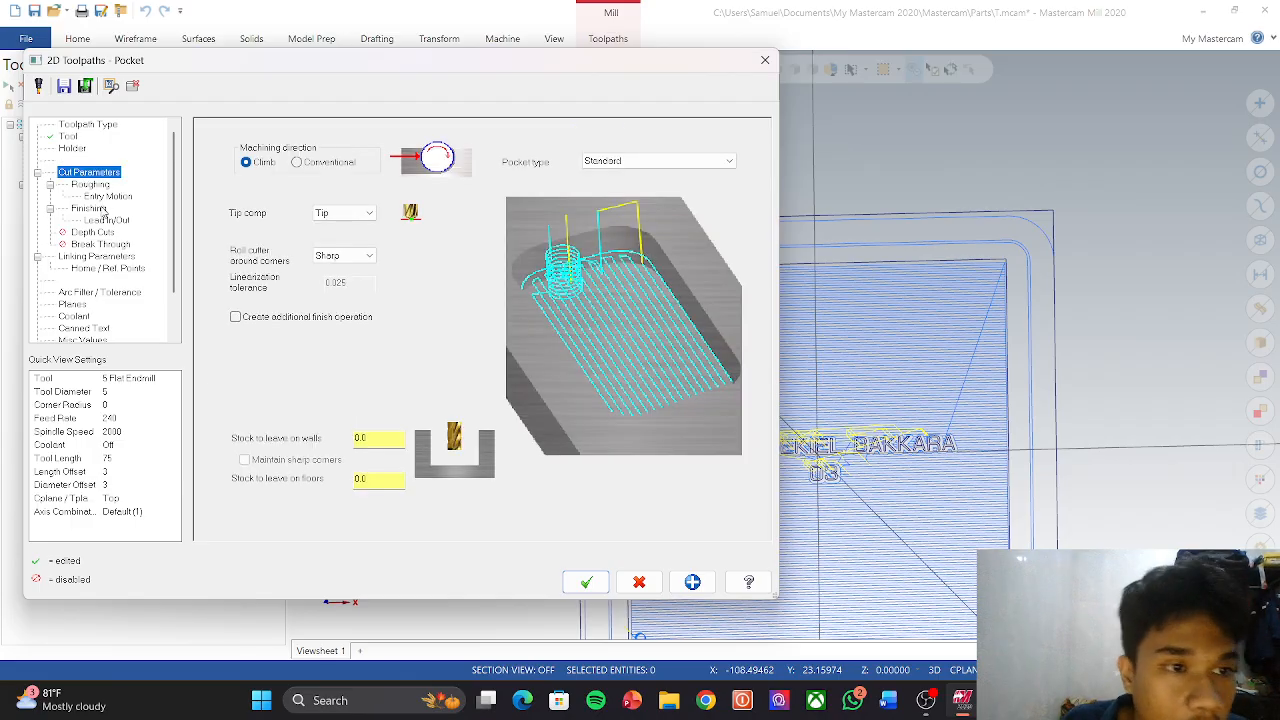
click(86, 259)
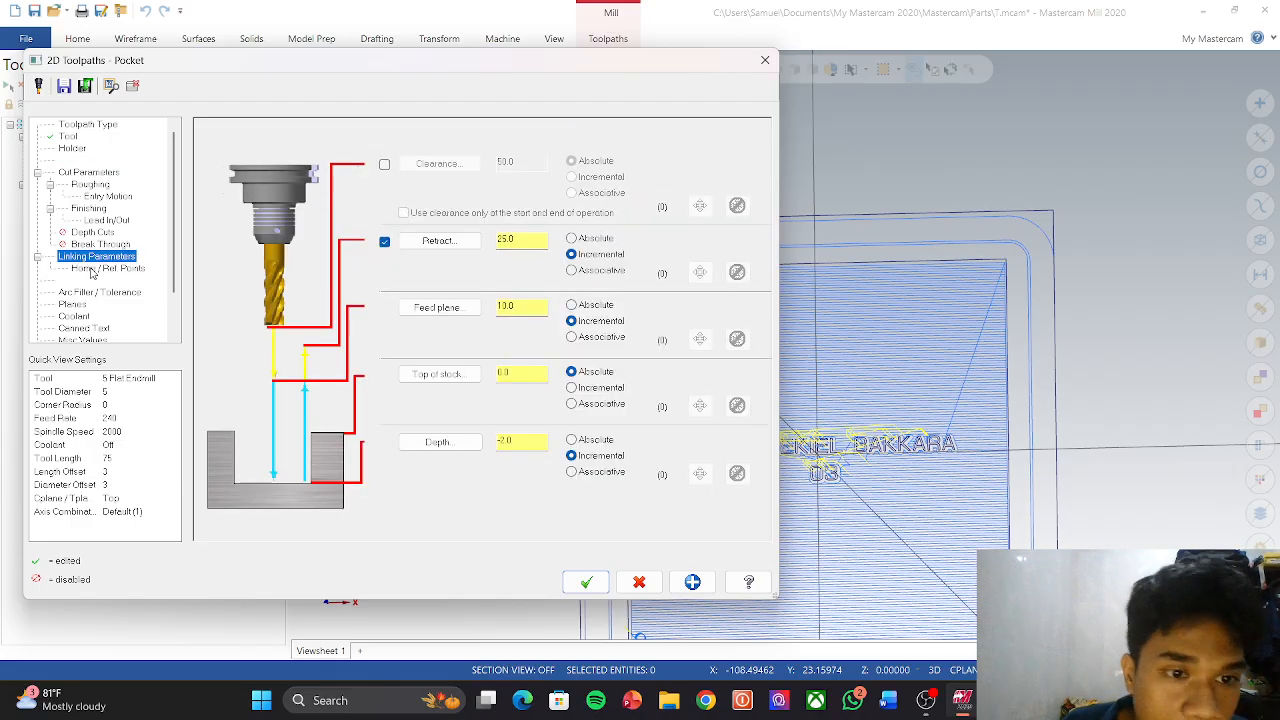
double_click(521, 440)
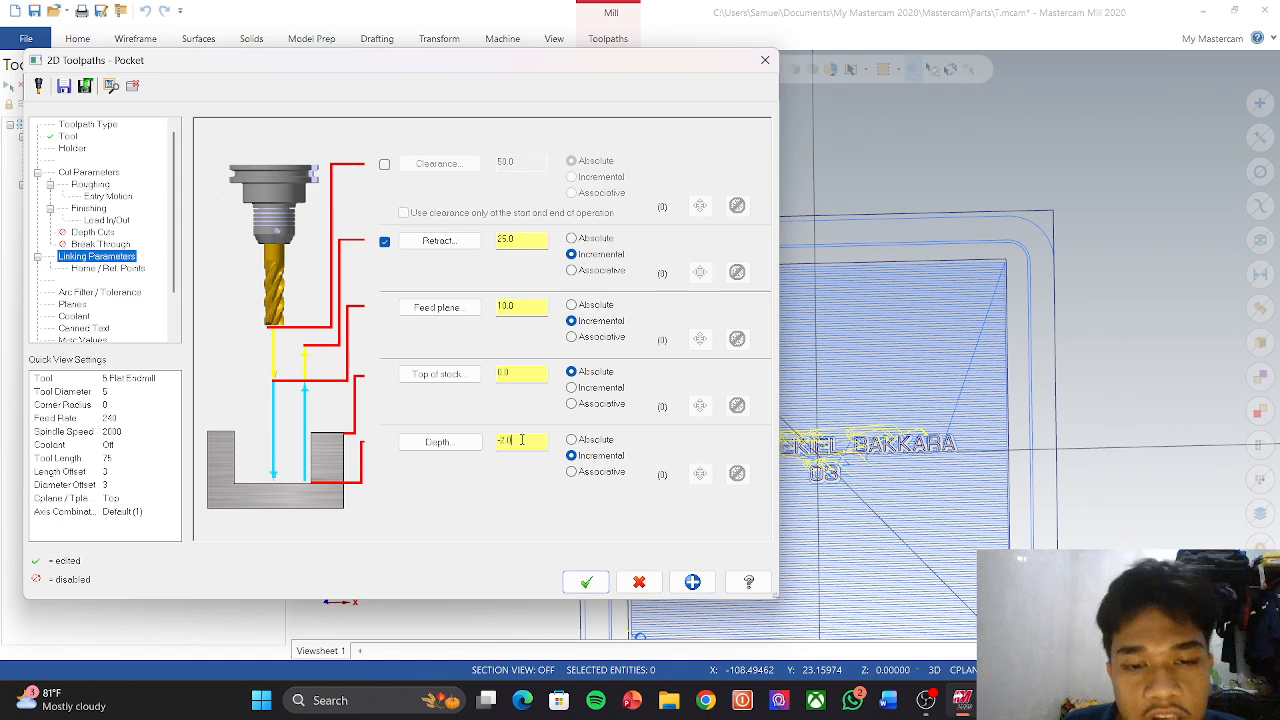
key(BackSpace)
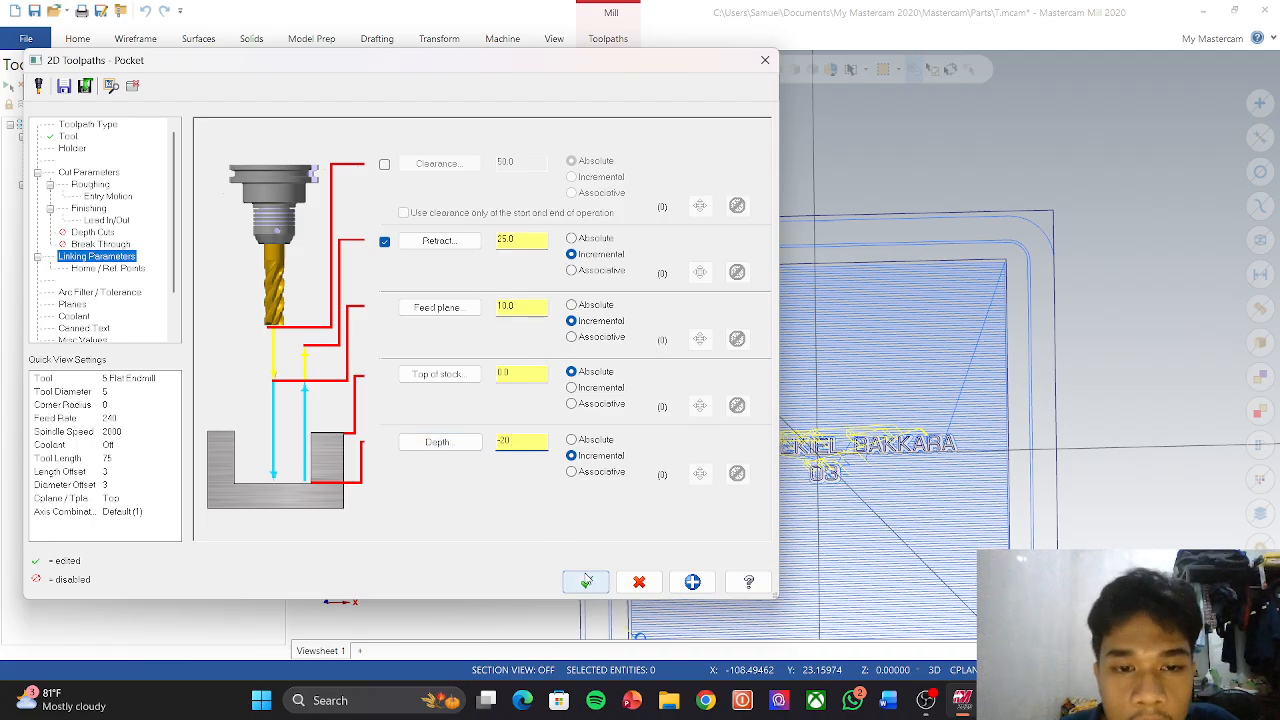
click(587, 582)
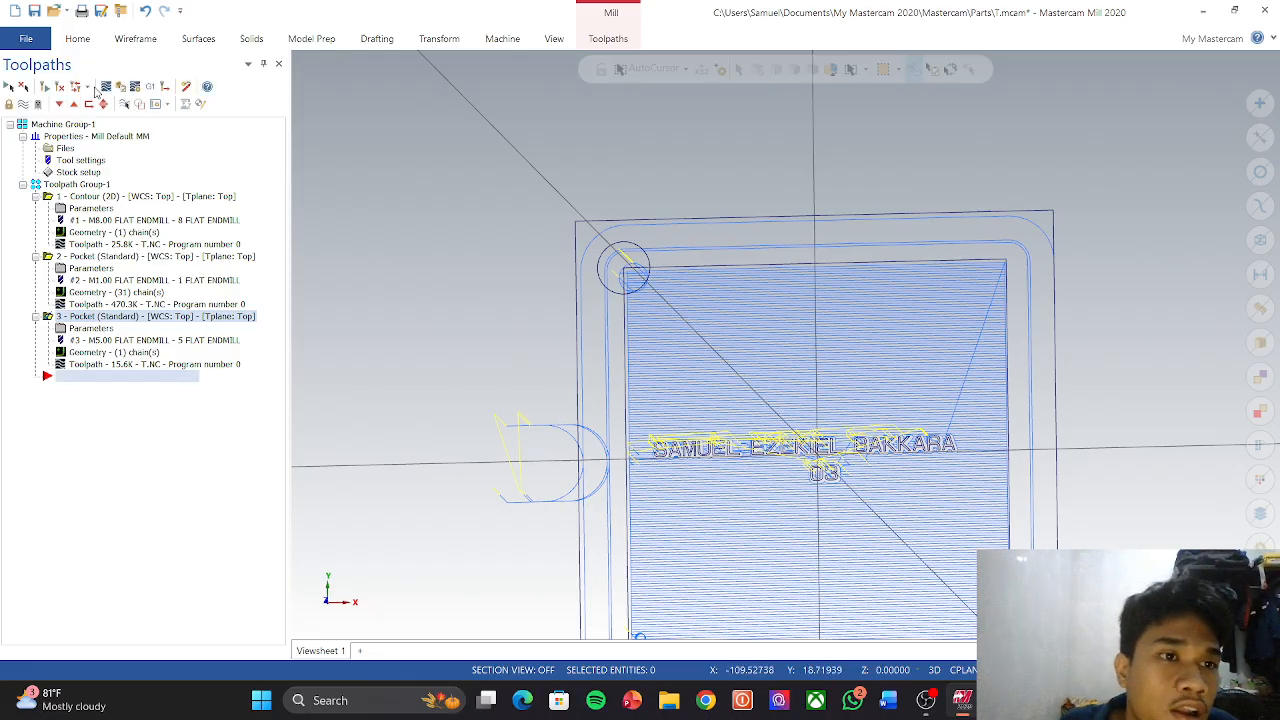
Step: Verify all three operations together and run the cutting simulation
click(72, 184)
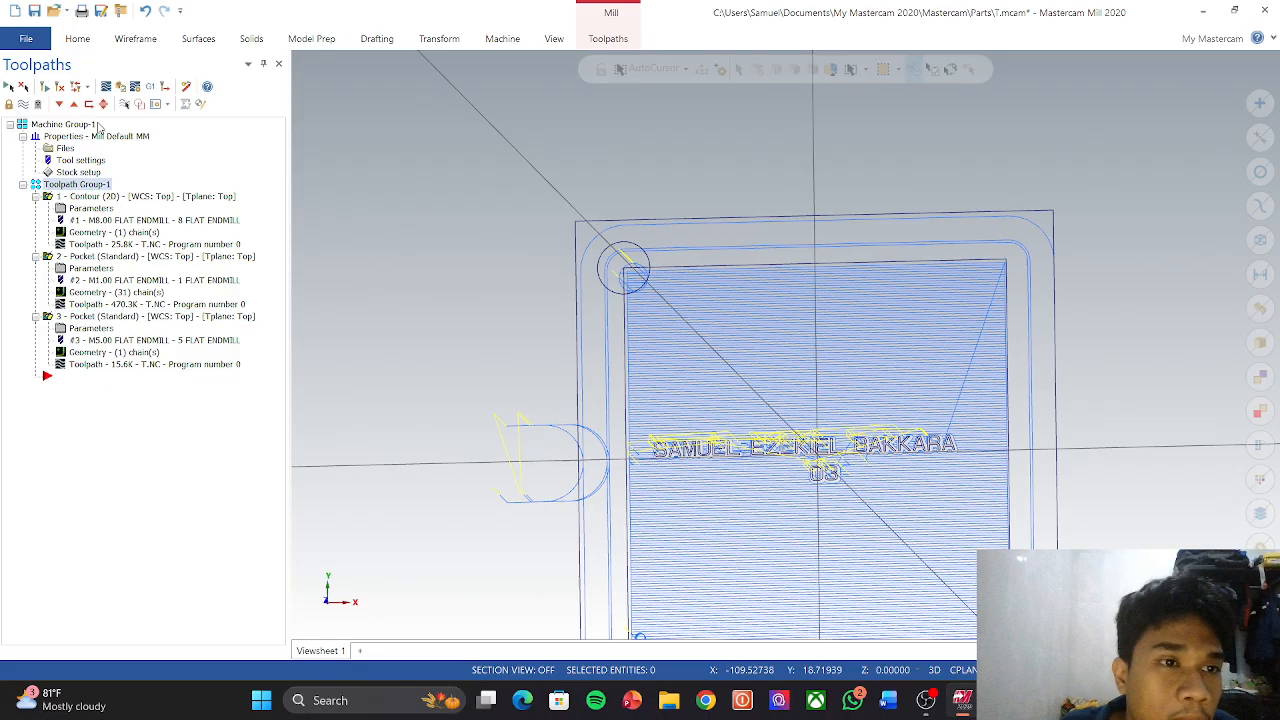
click(122, 88)
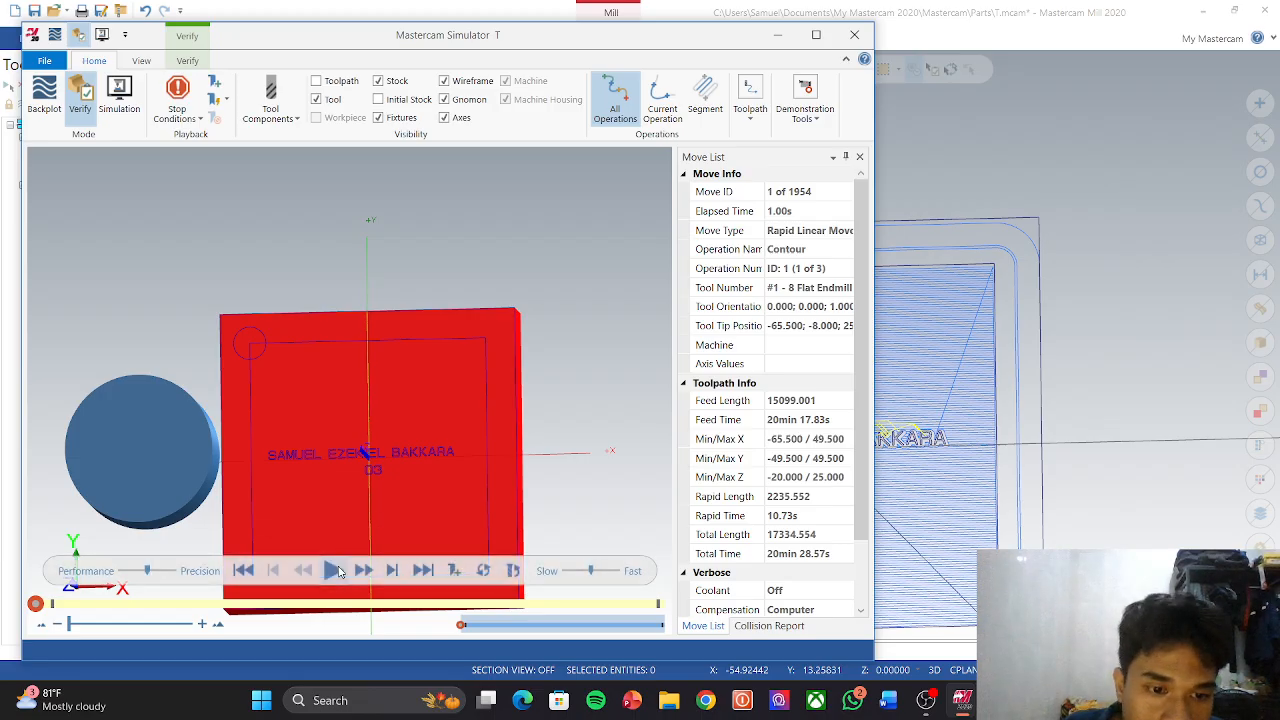
click(340, 571)
Step: Inspect the cut corner hole in an isometric view, then close the simulator
scroll(462, 492, down, 2)
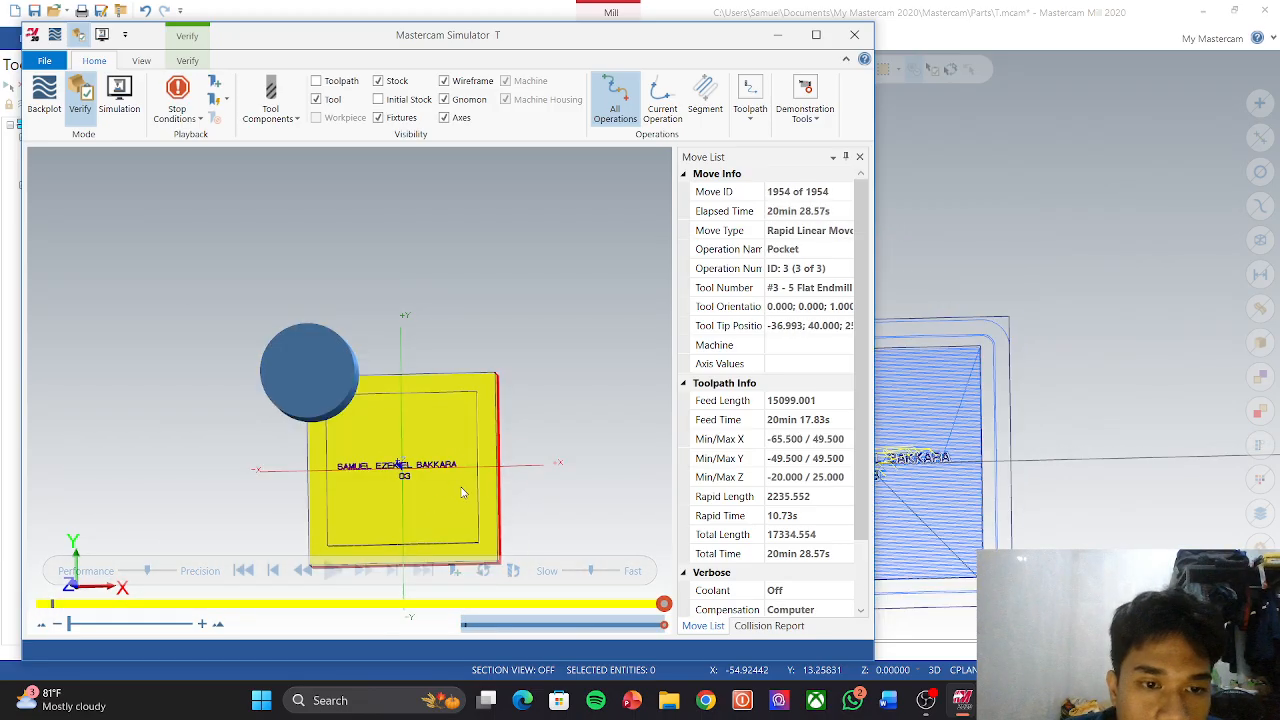
right_click(509, 315)
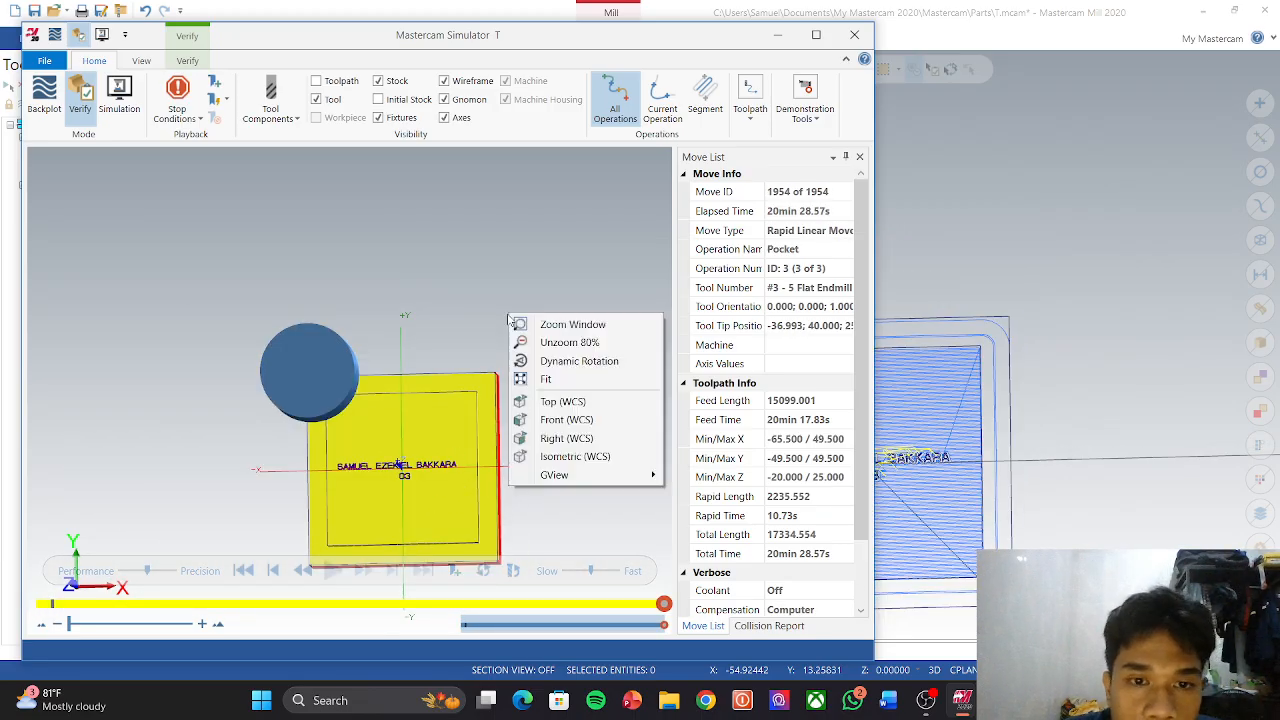
click(573, 456)
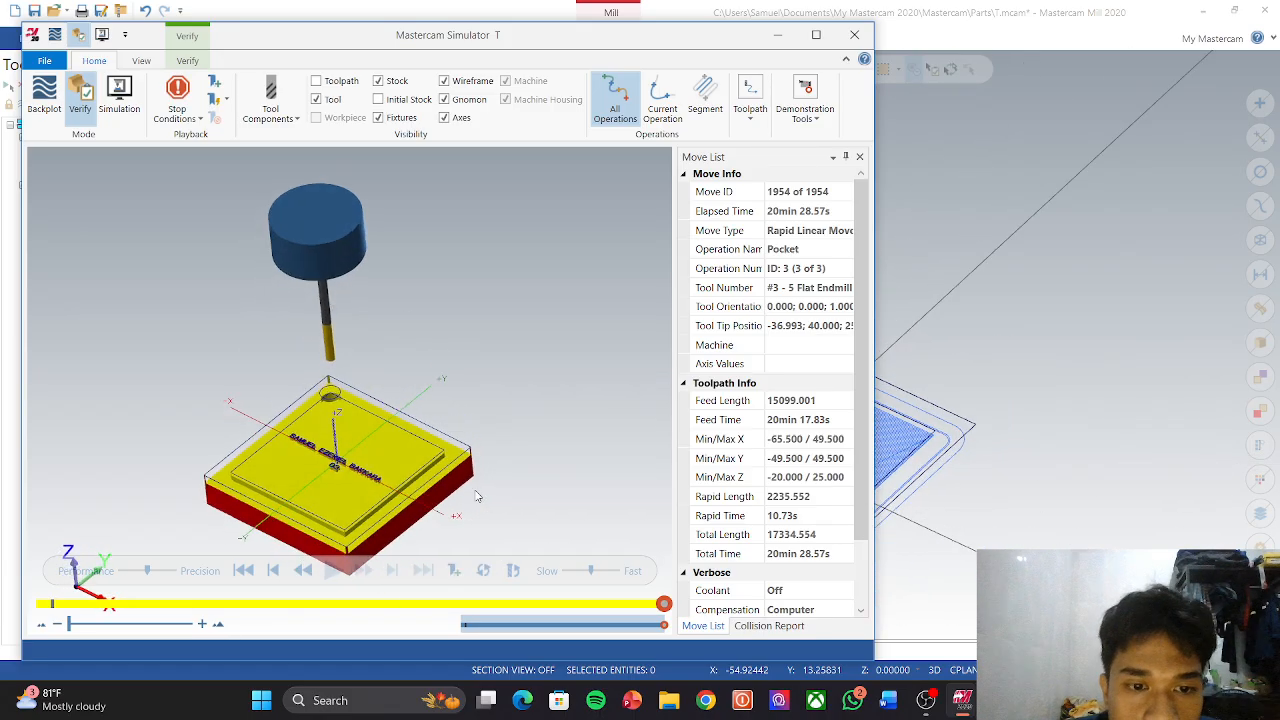
scroll(379, 454, down, 1)
scroll(349, 435, up, 6)
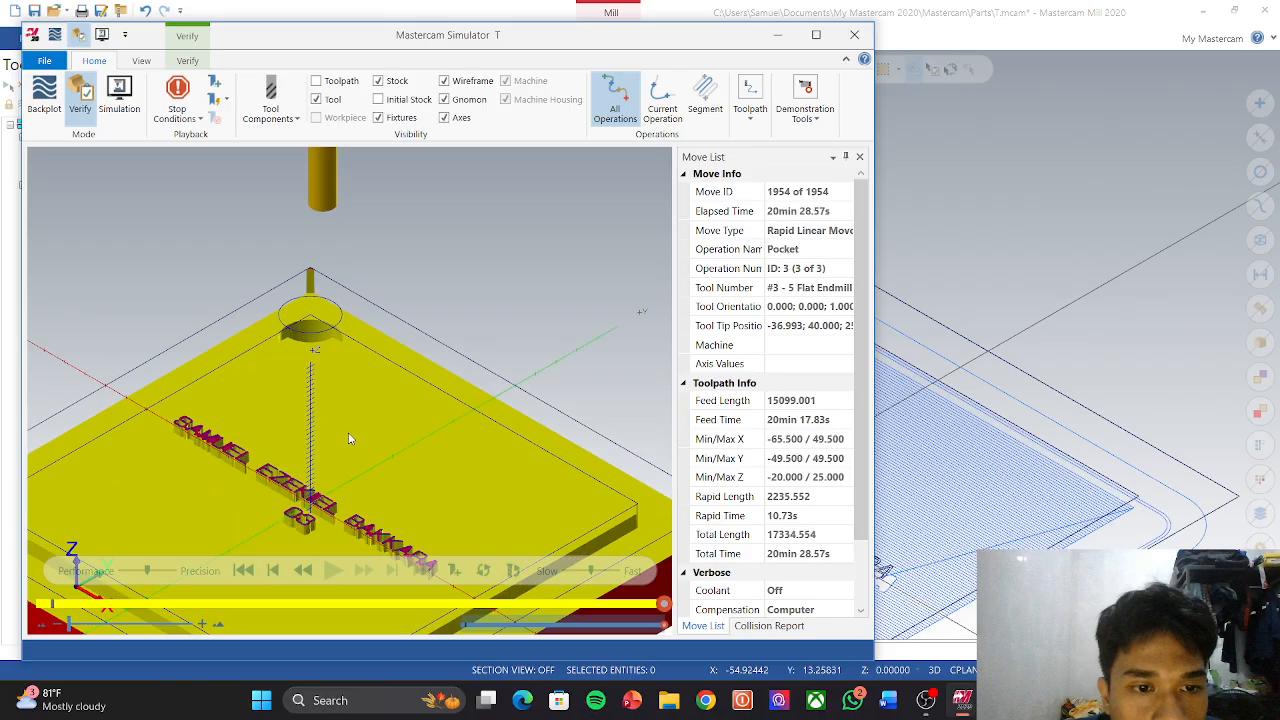
middle_drag(313, 336, 295, 369)
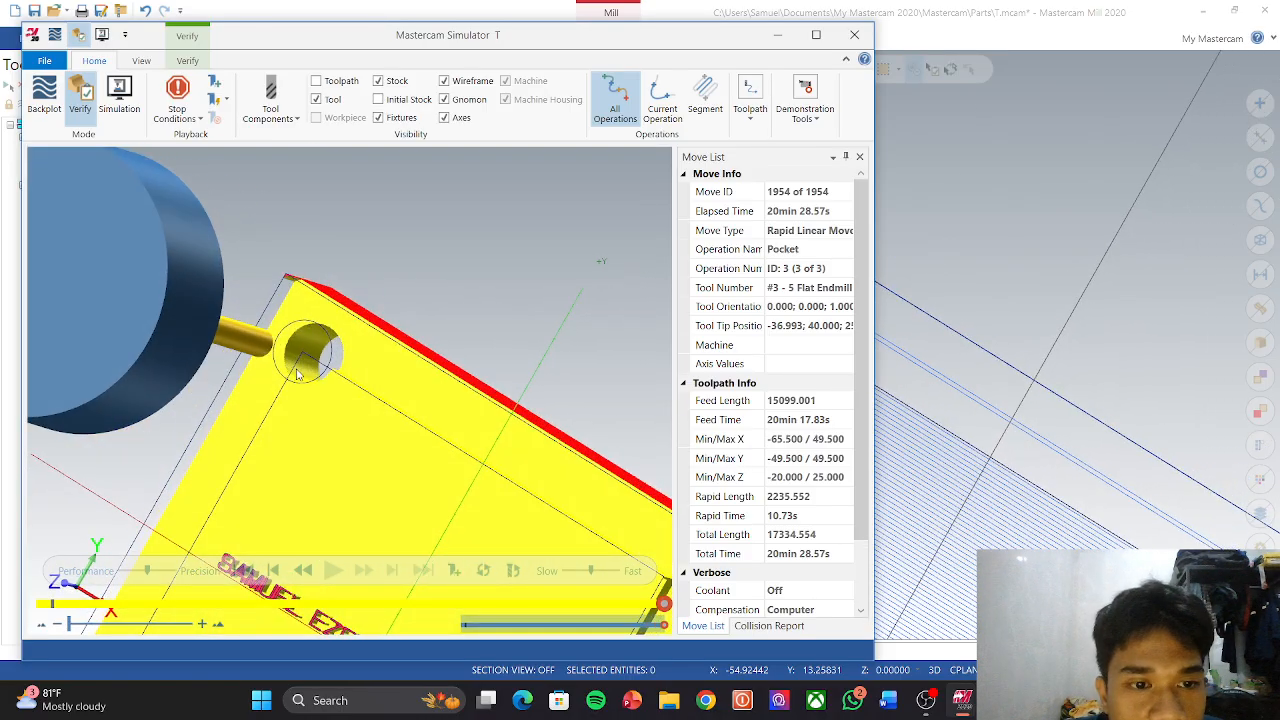
scroll(355, 387, down, 6)
scroll(410, 480, up, 4)
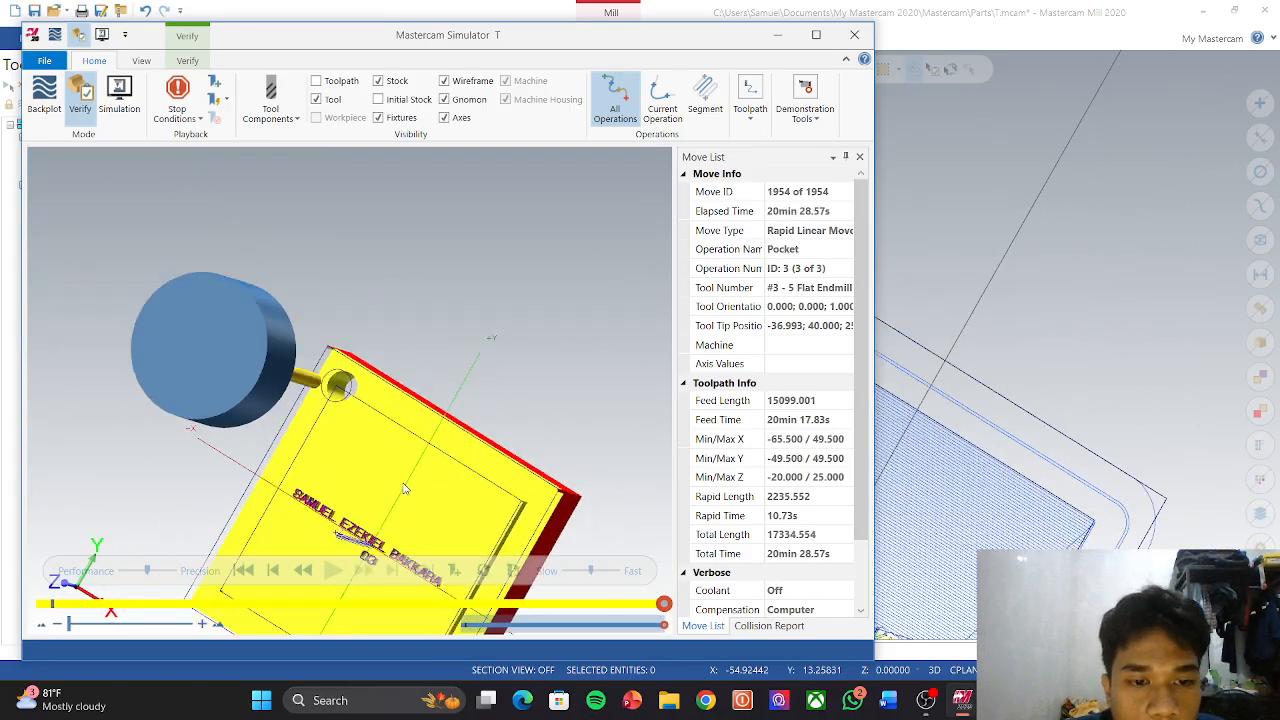
scroll(440, 480, down, 2)
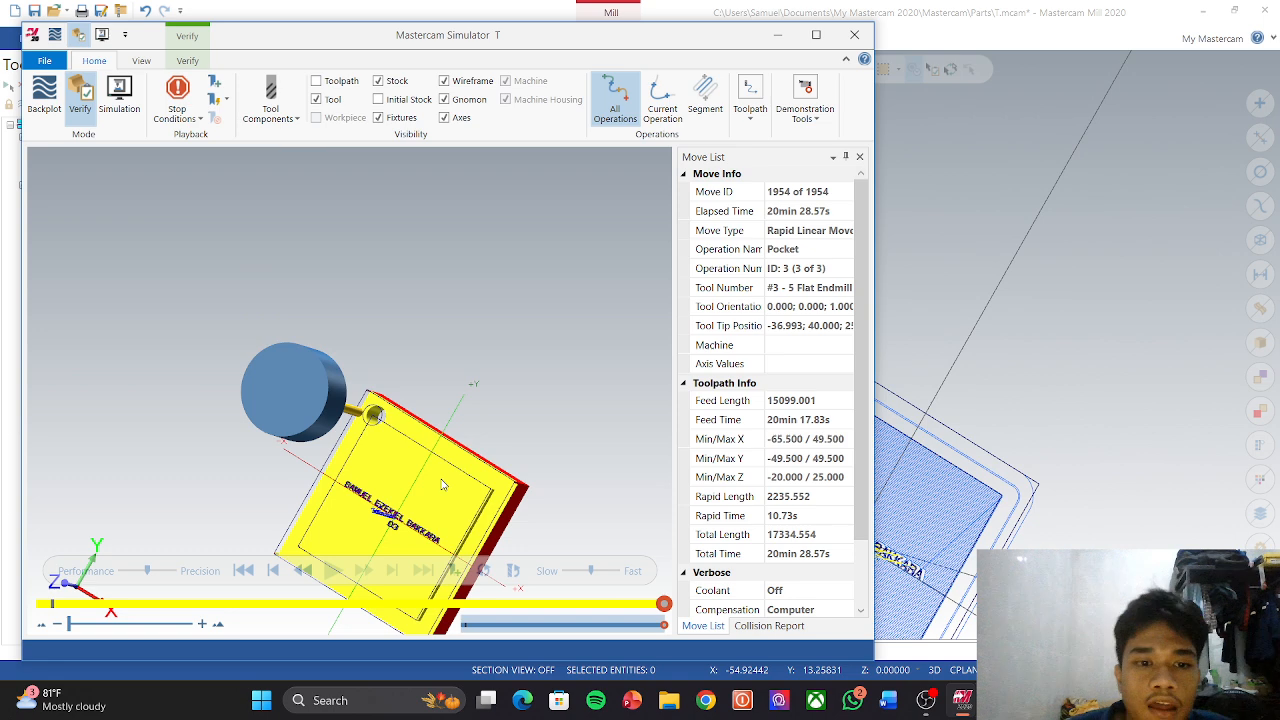
click(854, 34)
Step: Show the whole plate from Top (WCS) and select the Contour operation
scroll(855, 360, down, 3)
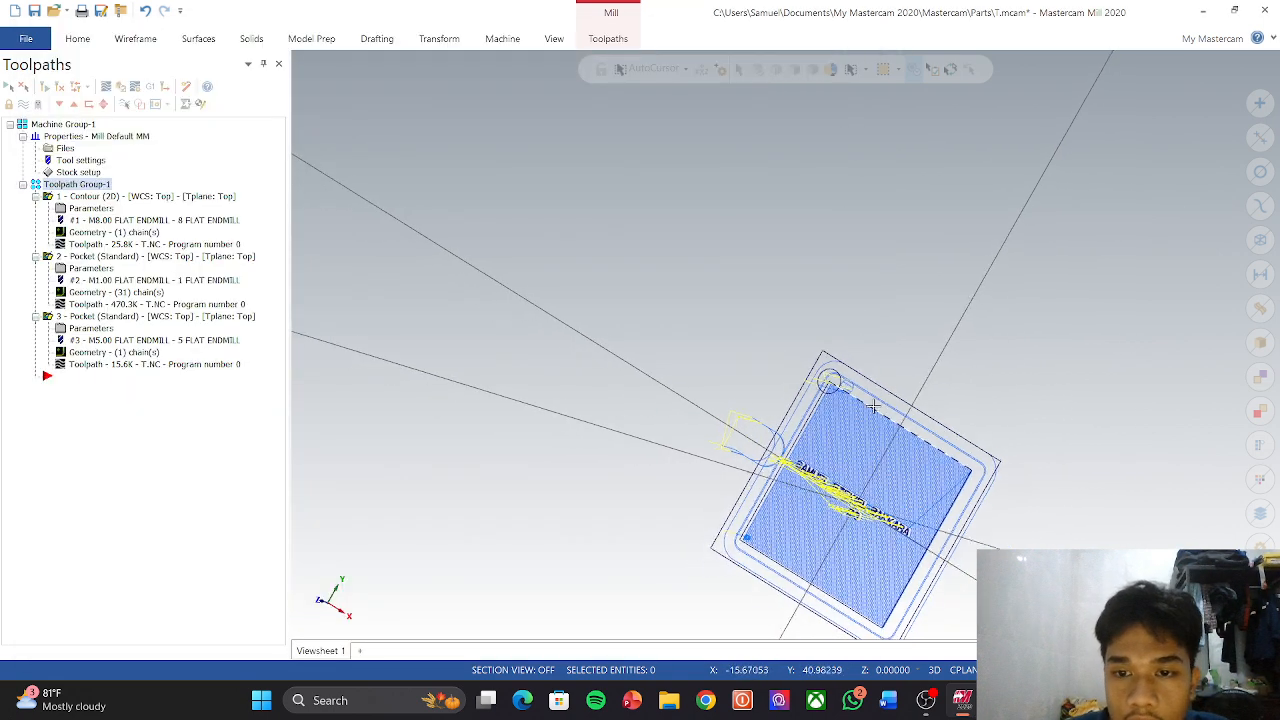
scroll(889, 440, up, 2)
right_click(929, 320)
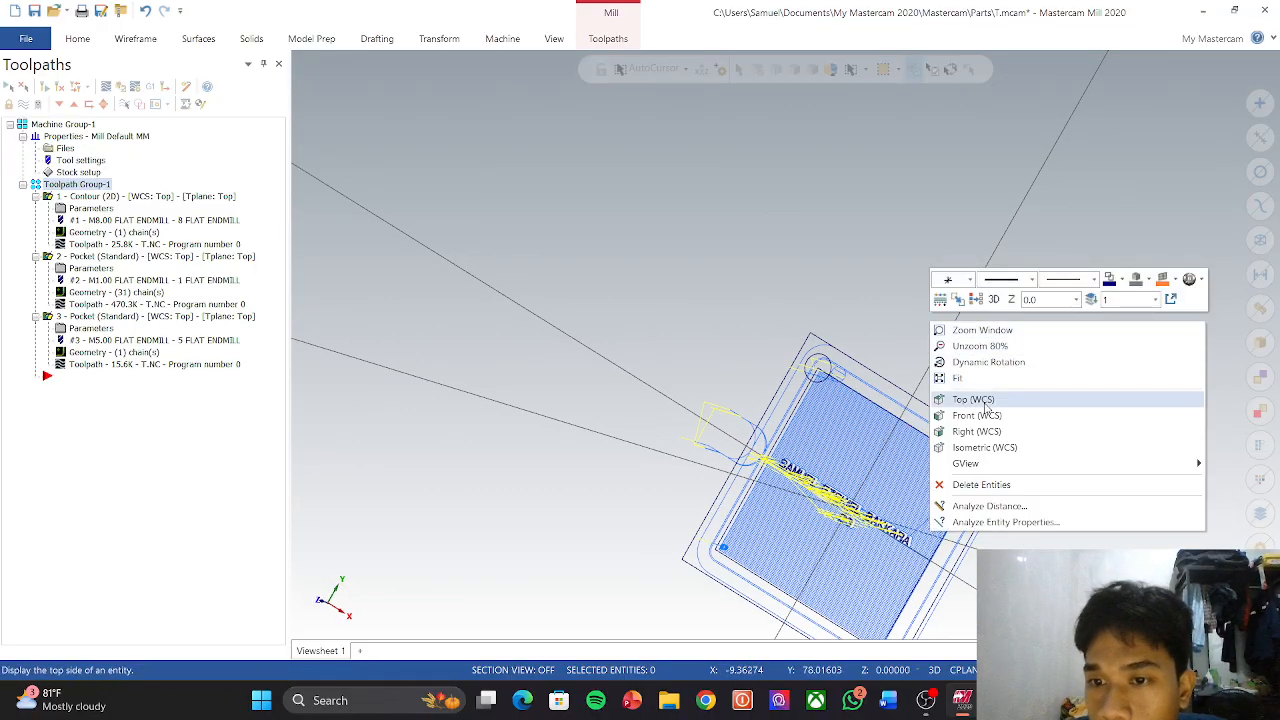
click(974, 399)
scroll(843, 421, down, 1)
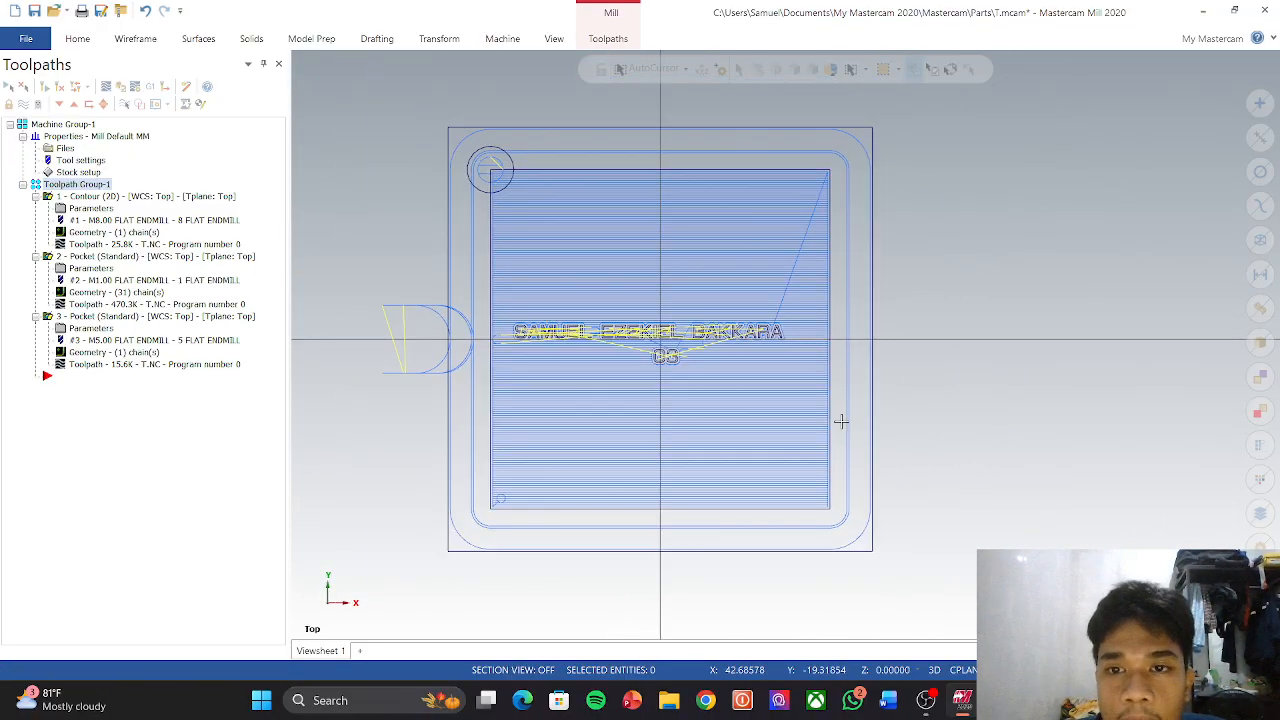
scroll(741, 424, down, 1)
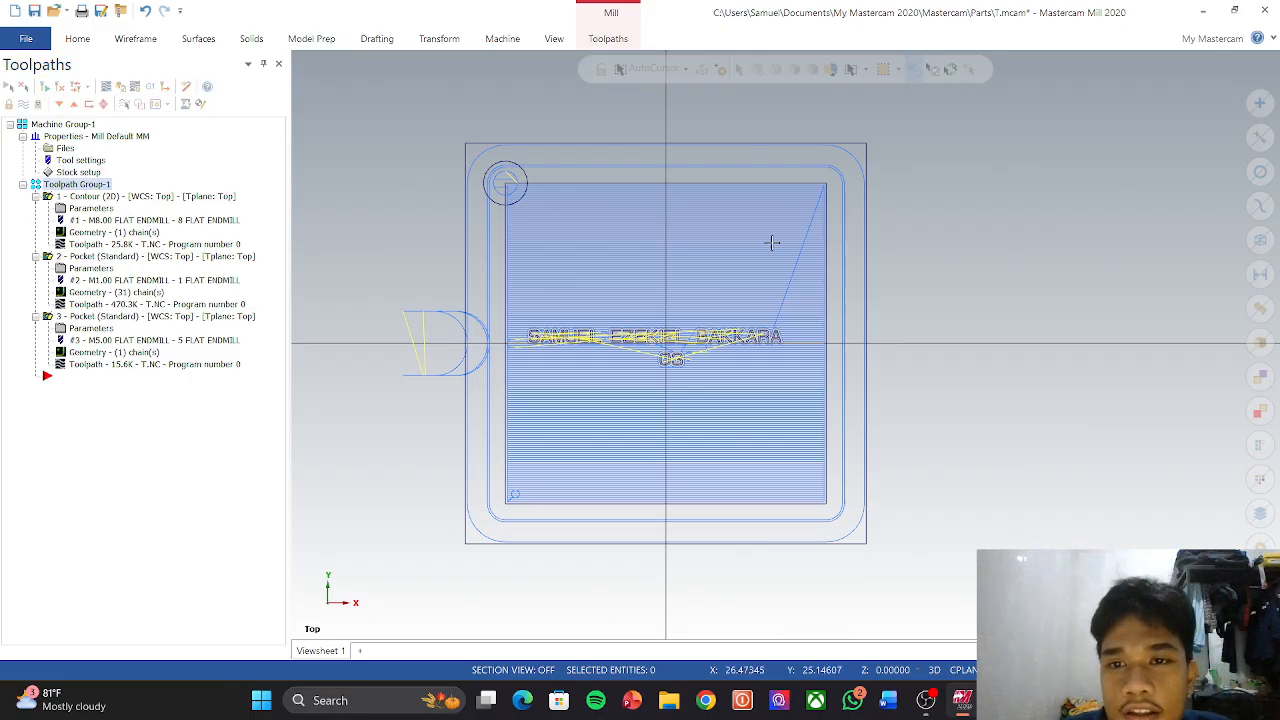
click(63, 256)
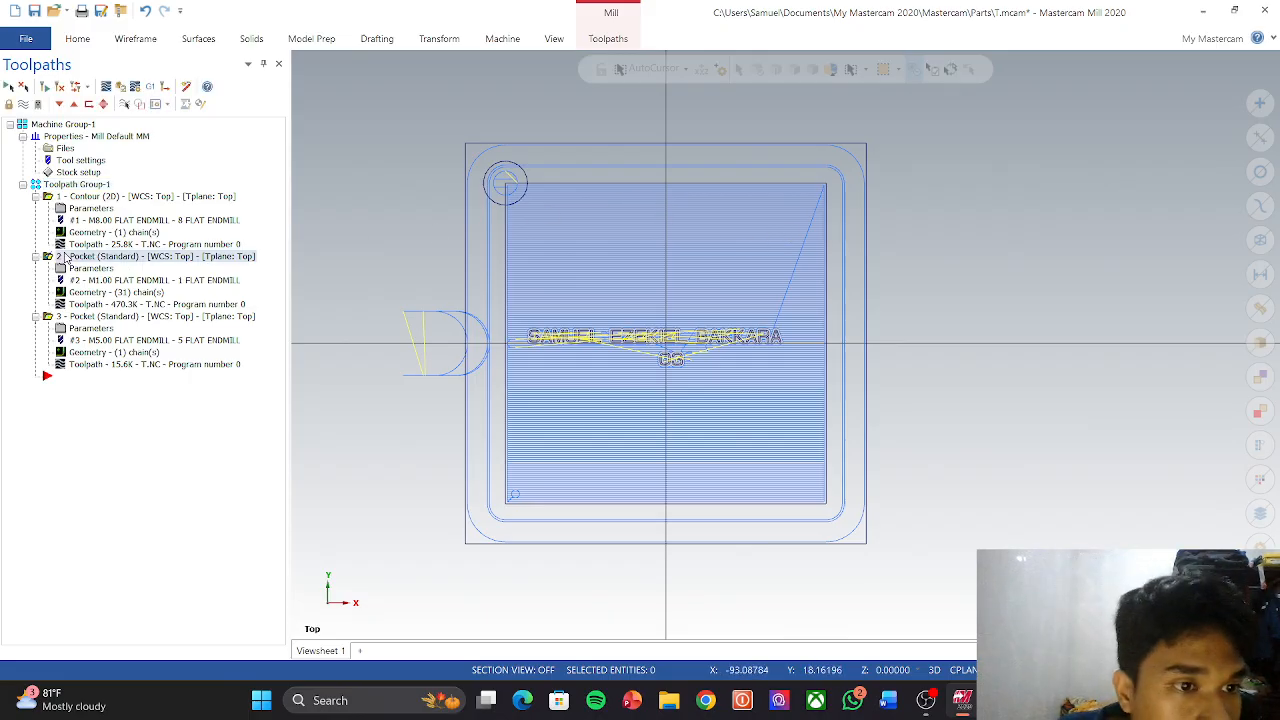
click(76, 198)
Step: Review the Contour's multi passes: 2 rough at 5.0 spacing, 1 finish at 0.5
right_click(78, 198)
click(80, 207)
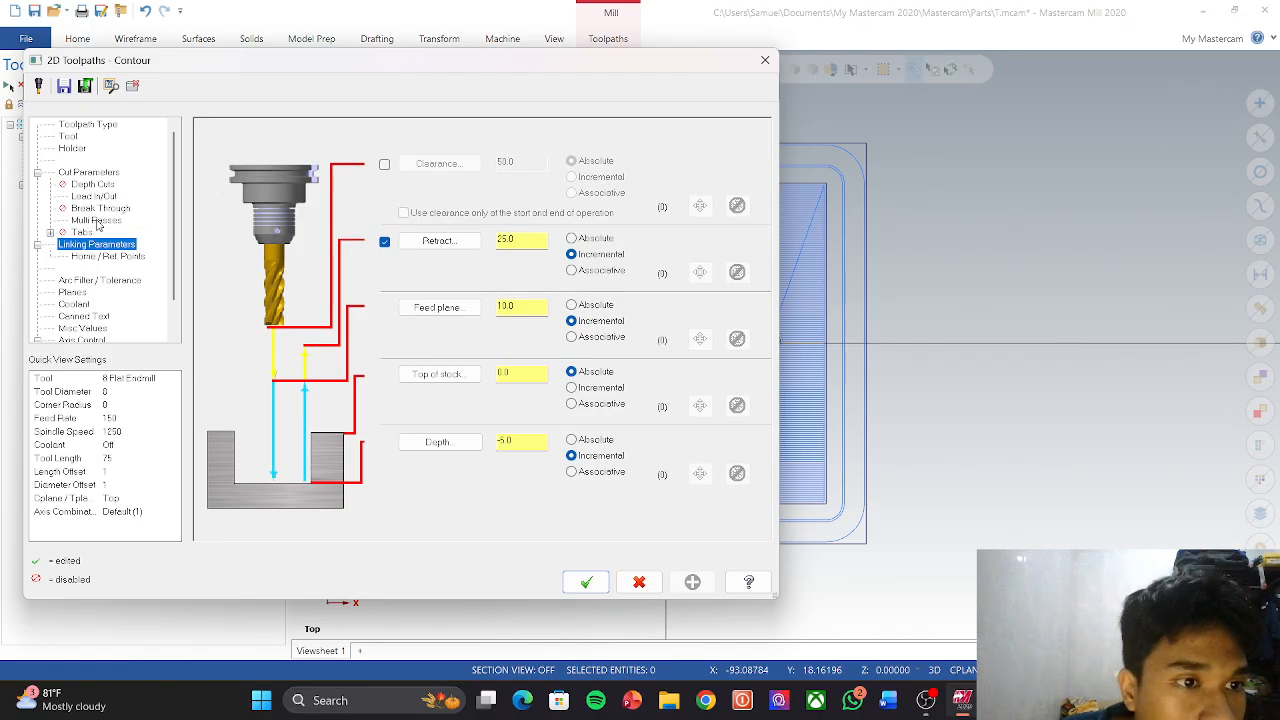
click(96, 221)
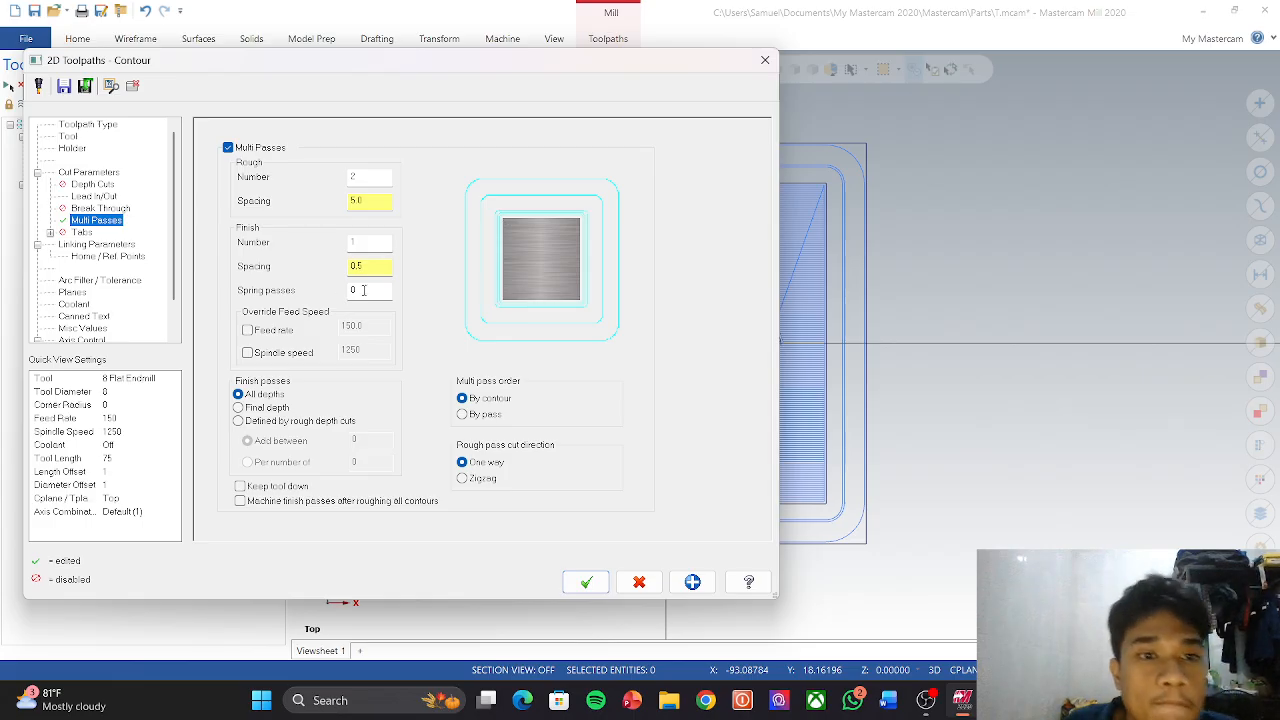
click(374, 240)
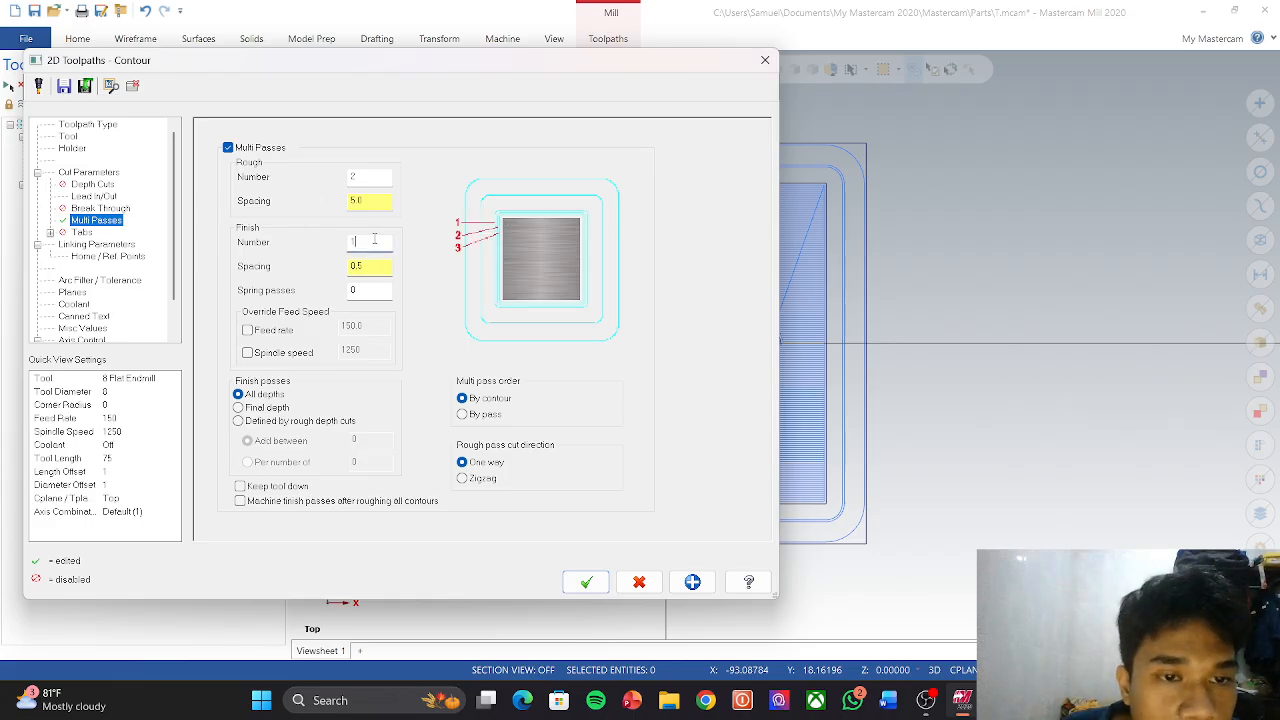
click(362, 178)
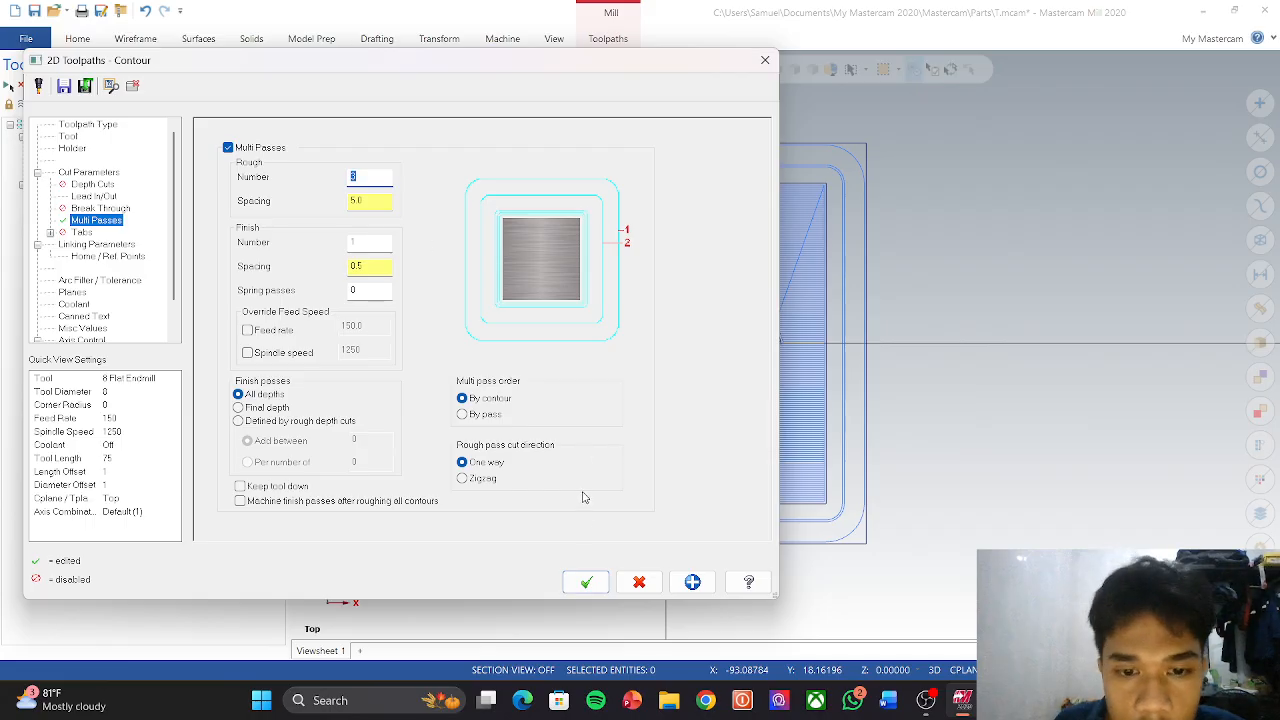
click(586, 581)
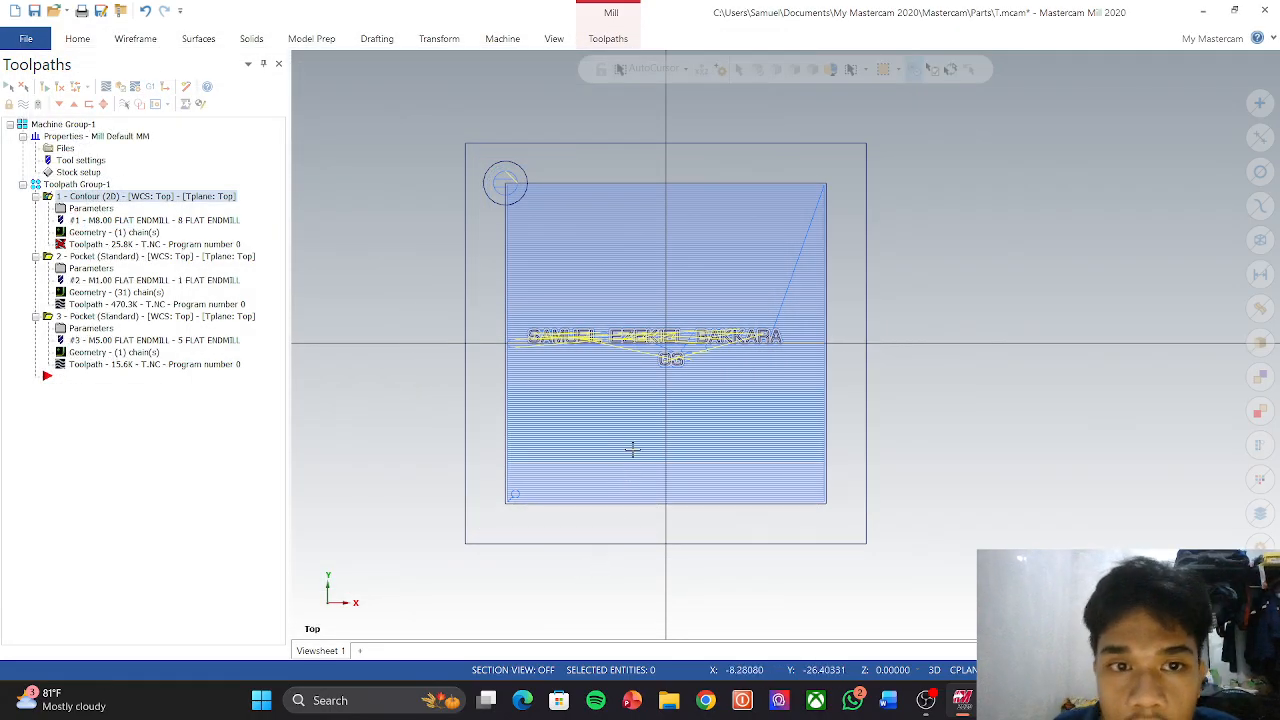
scroll(683, 431, down, 4)
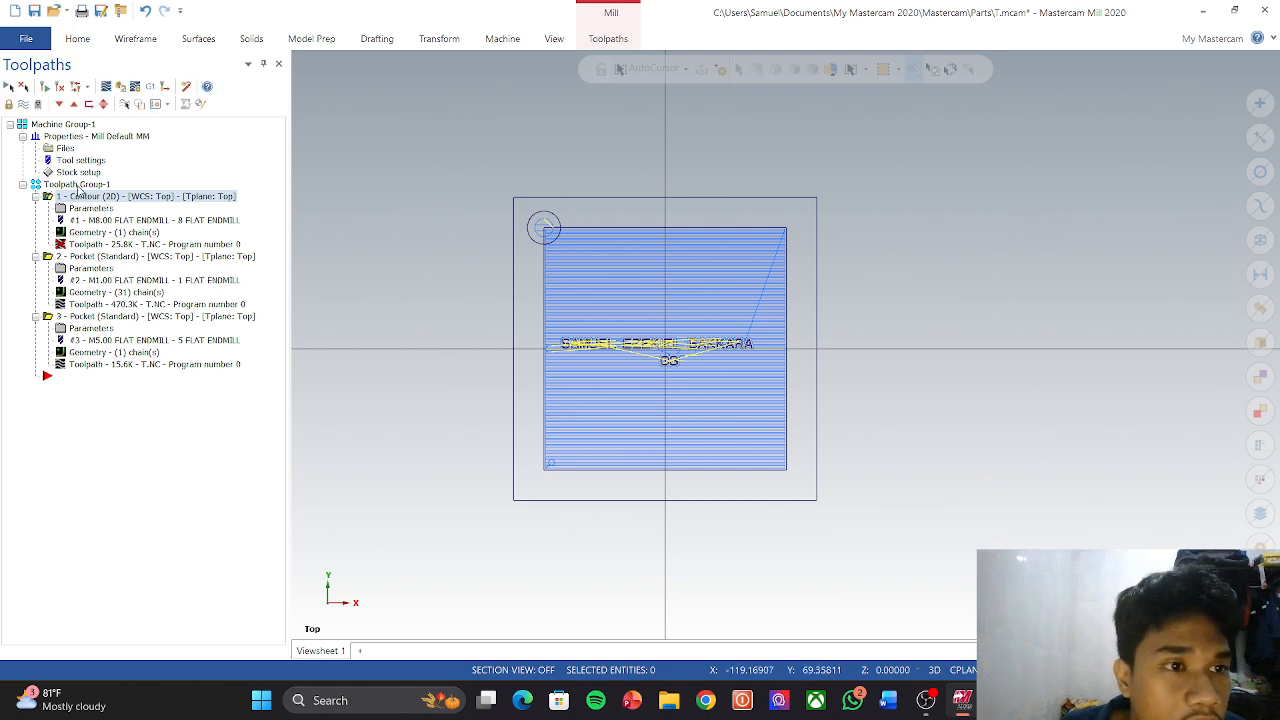
Step: Regenerate the Contour toolpath and simulate it alone through all 71 moves
click(122, 90)
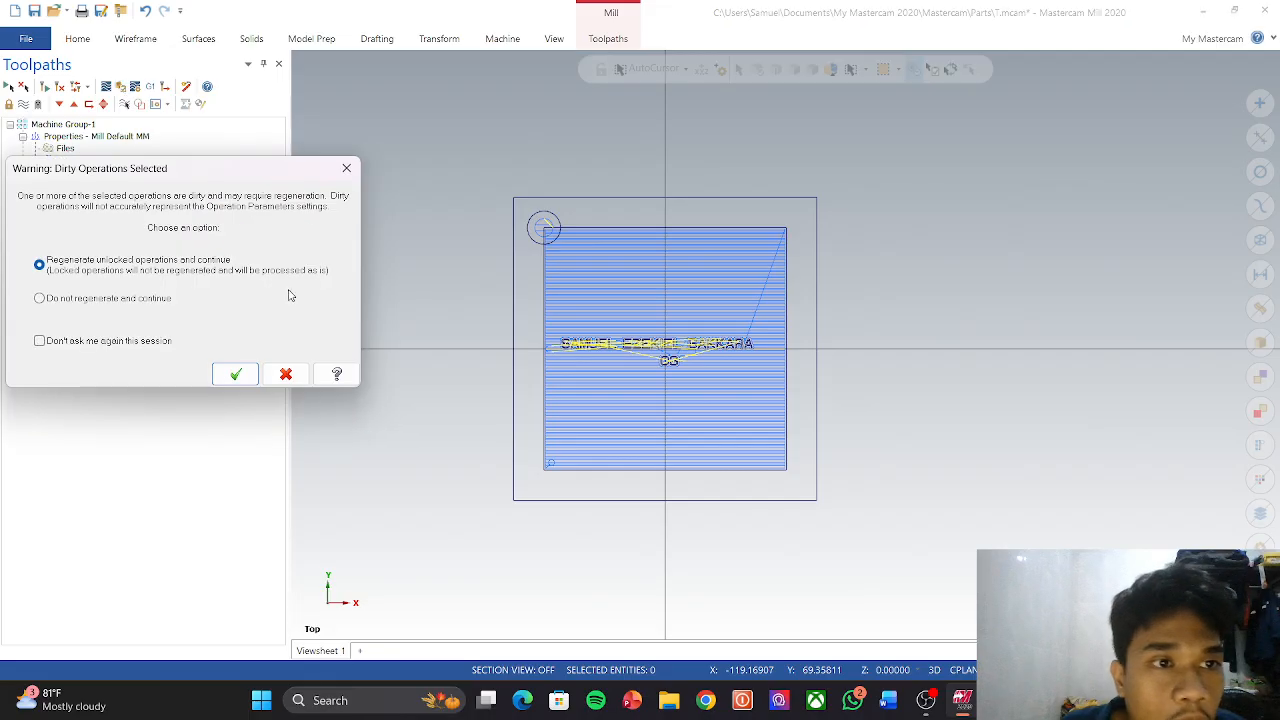
click(223, 374)
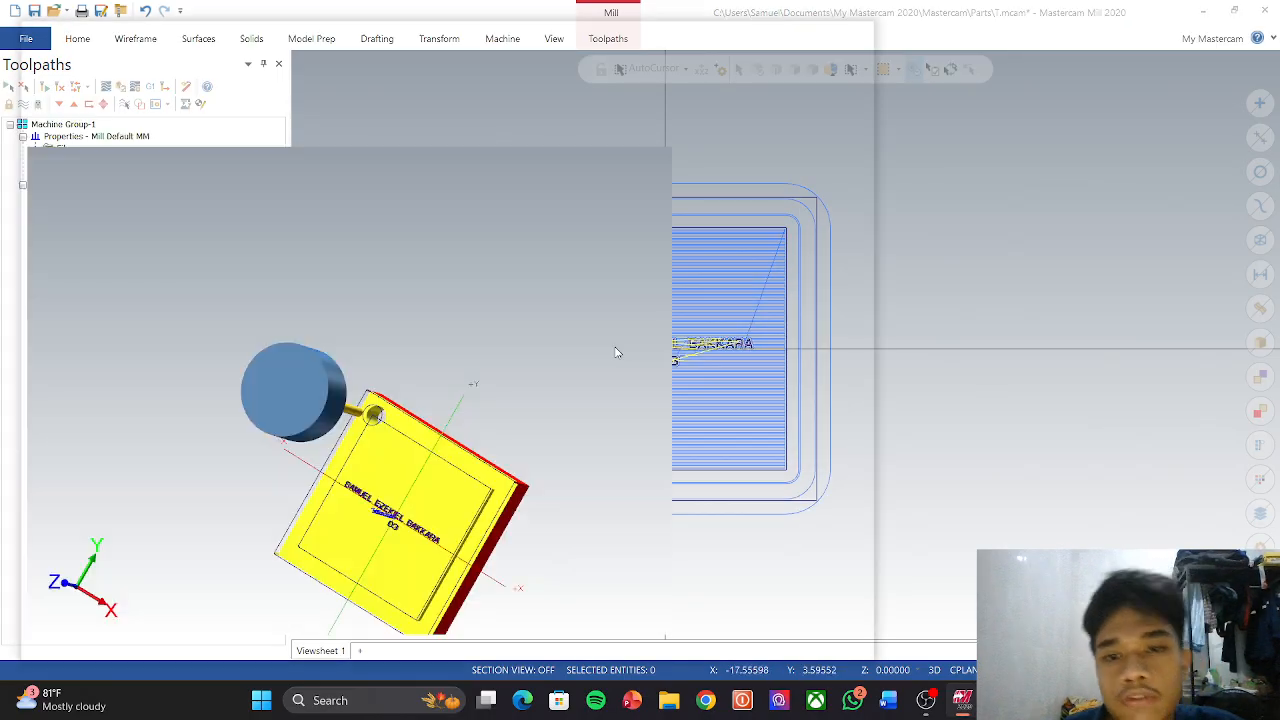
click(333, 570)
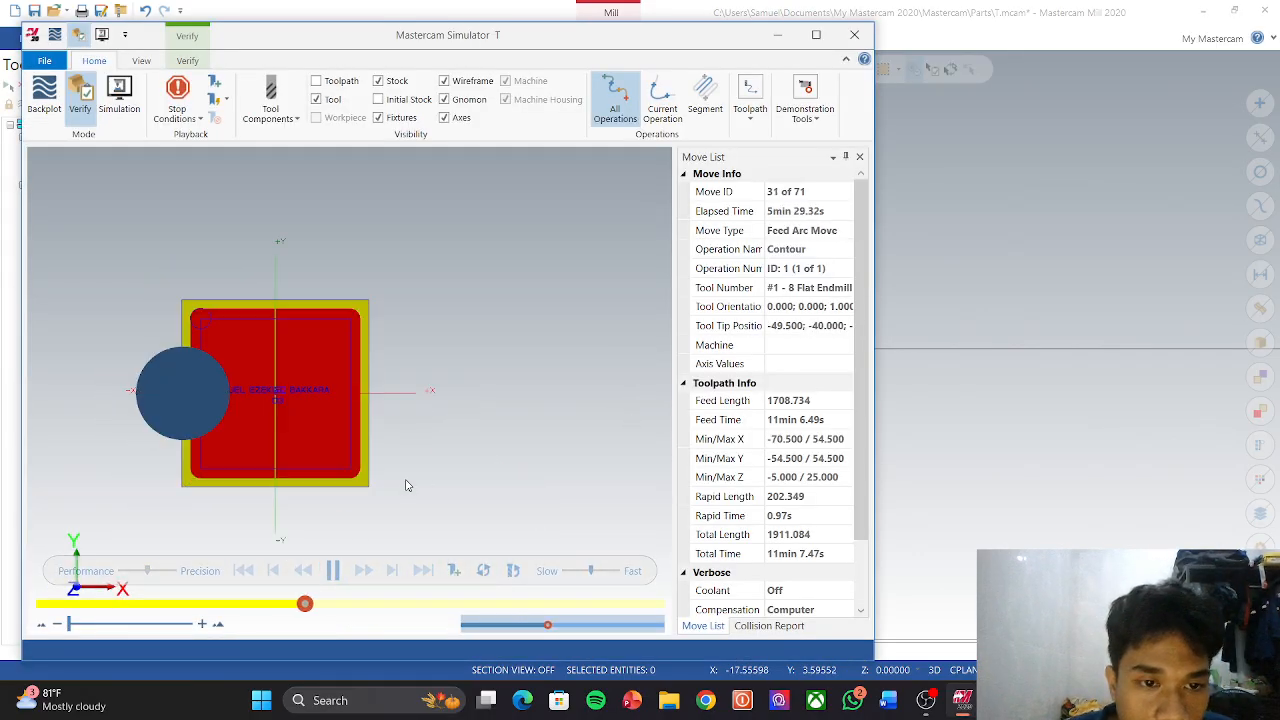
middle_drag(375, 491, 353, 461)
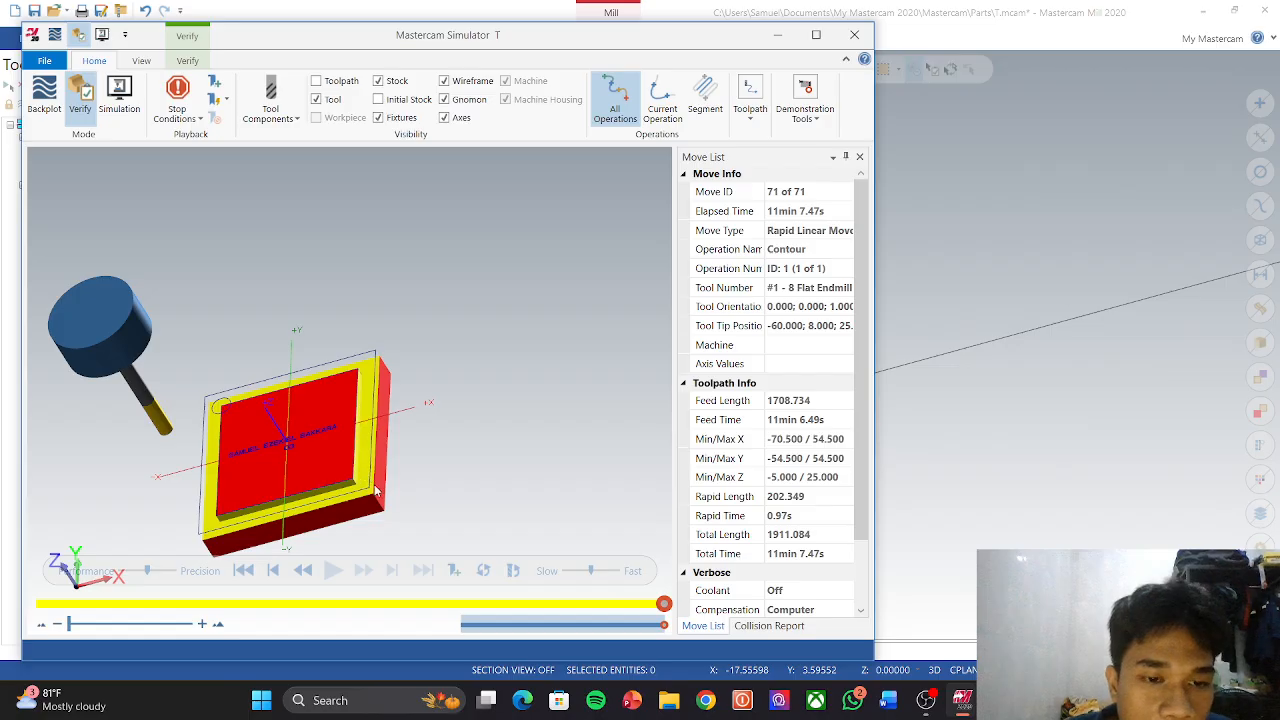
click(854, 34)
click(77, 184)
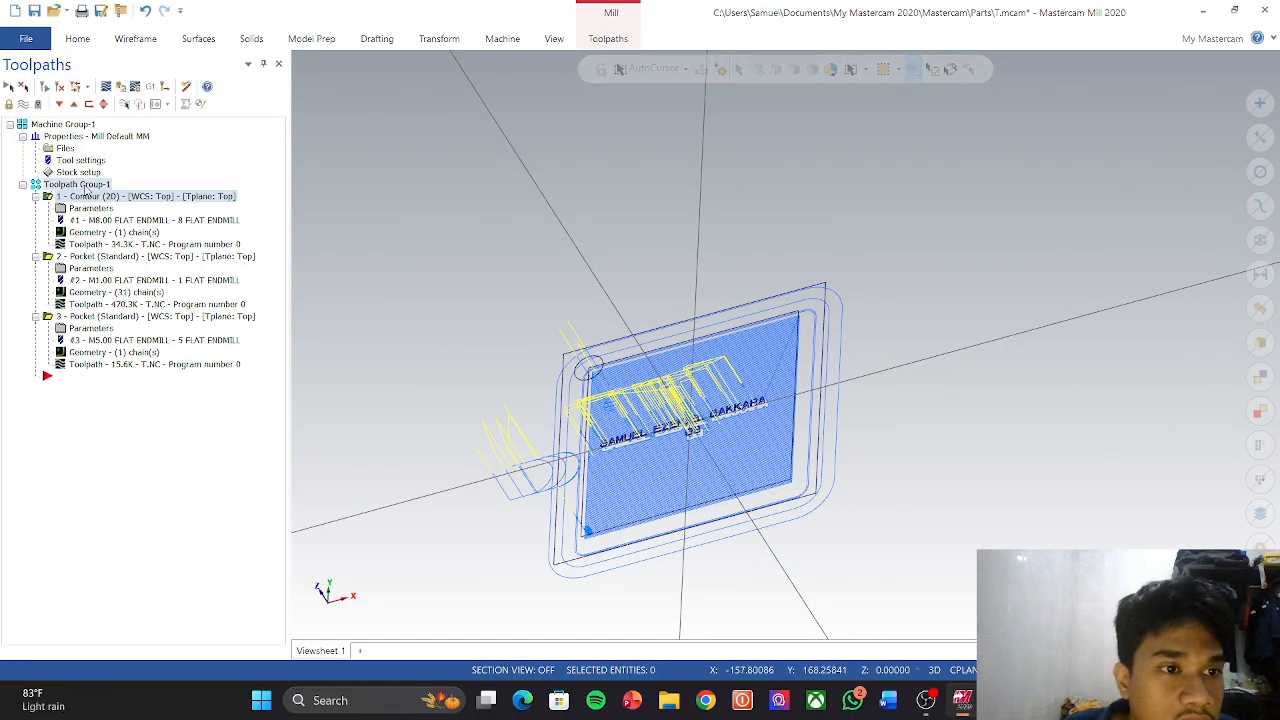
click(122, 87)
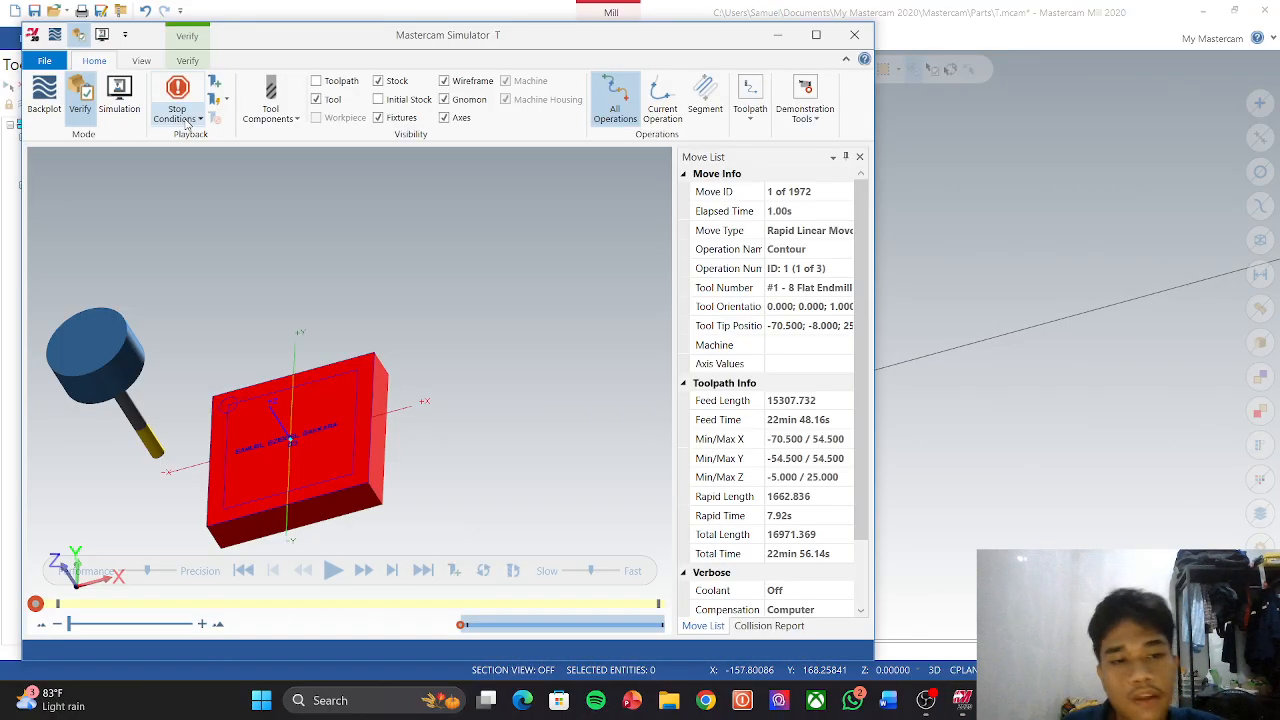
click(333, 570)
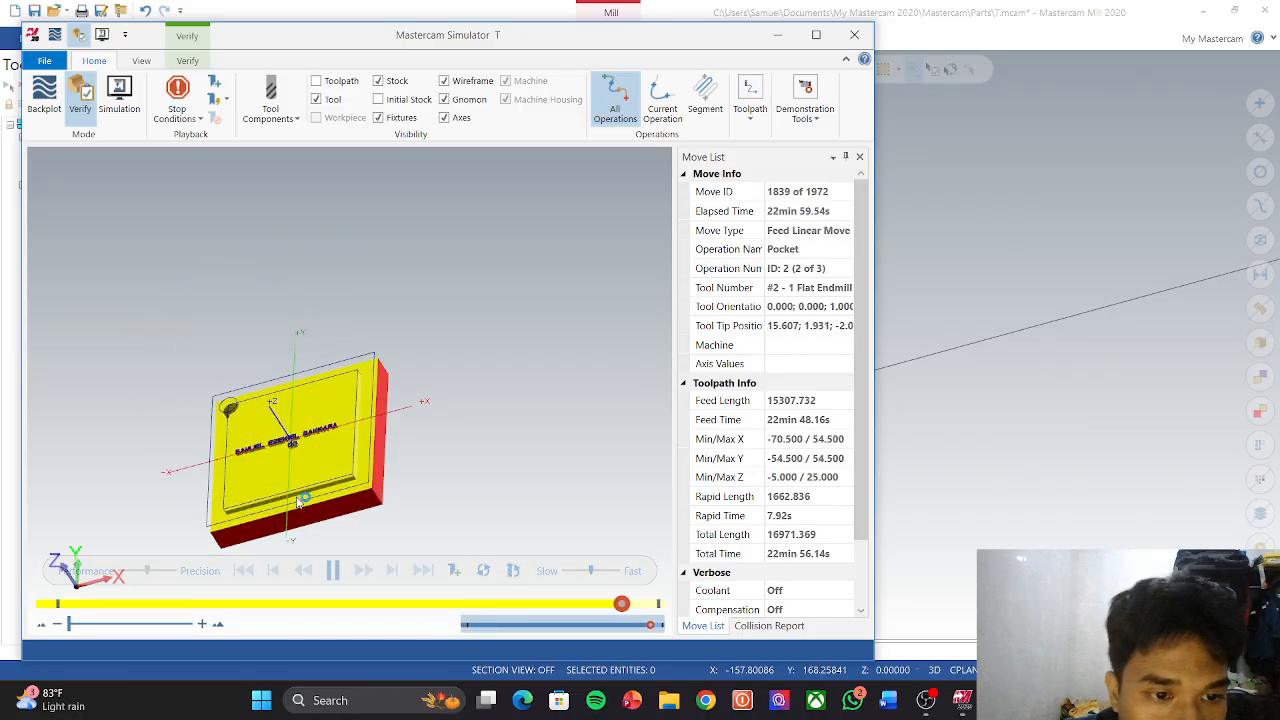
middle_drag(299, 515, 314, 456)
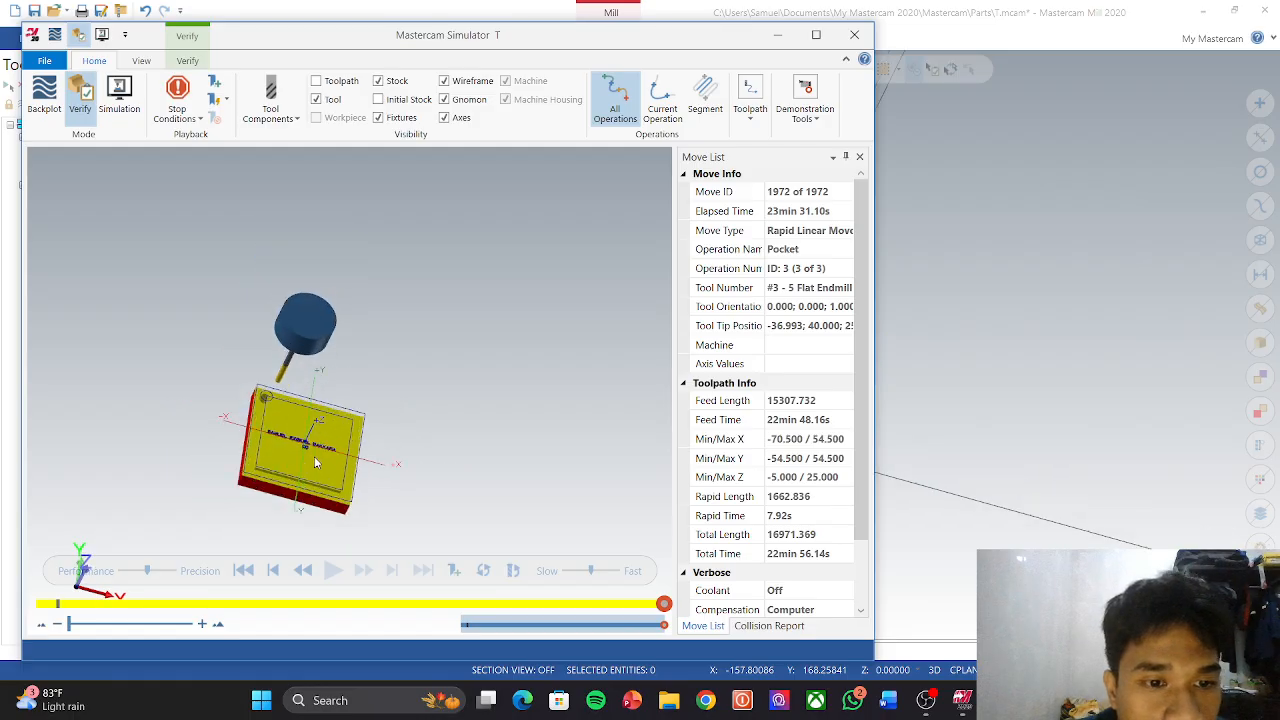
scroll(378, 410, up, 5)
scroll(445, 481, down, 5)
scroll(490, 476, up, 2)
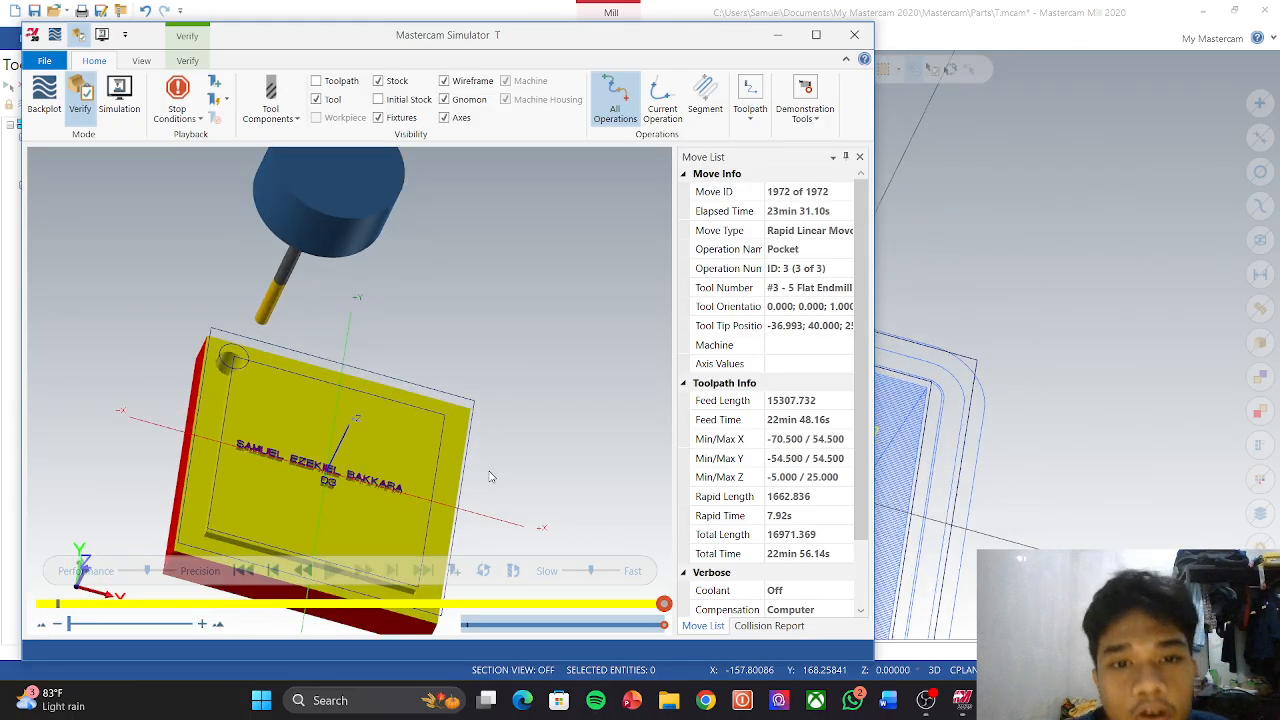
click(845, 42)
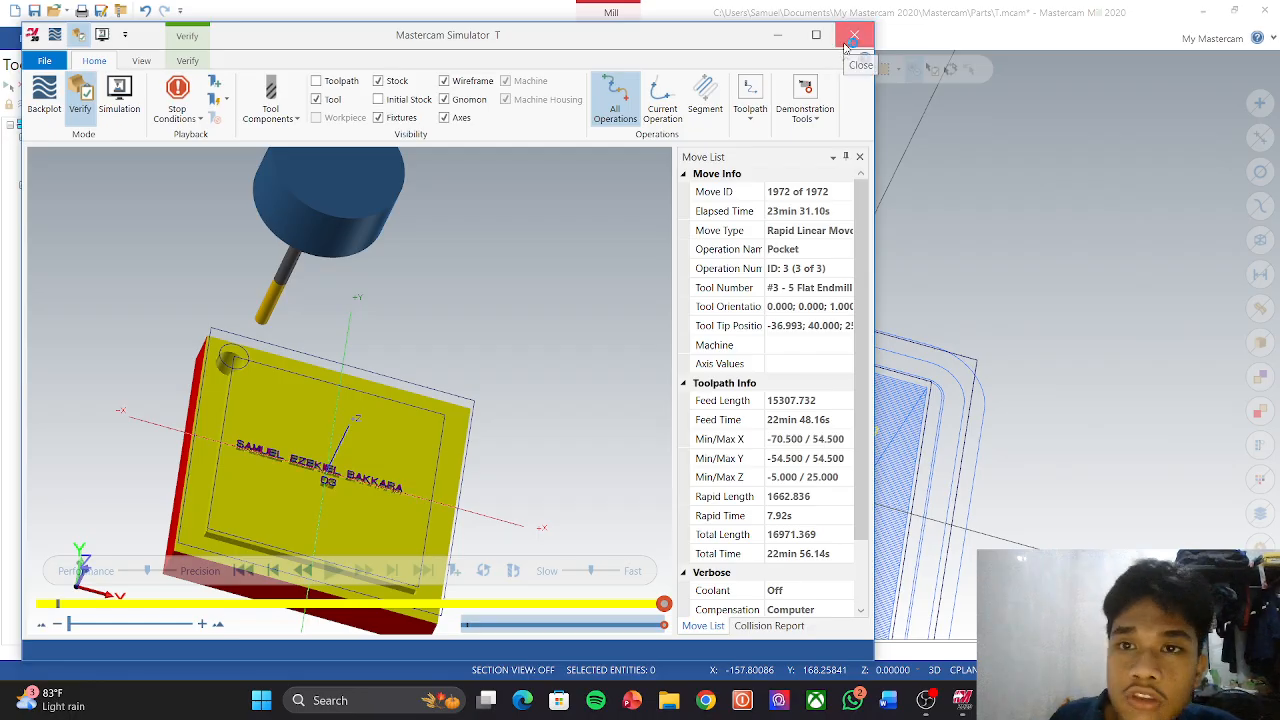
scroll(590, 360, down, 3)
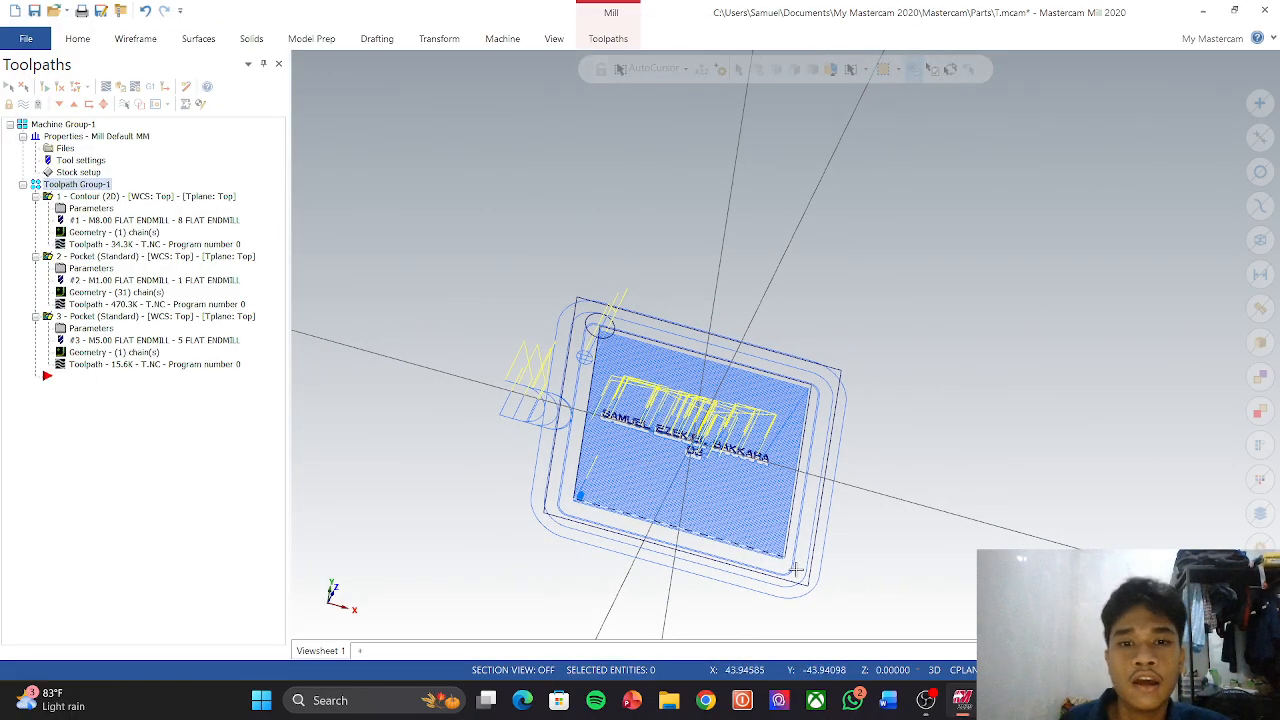
Step: Set the Contour operation's NC file name to CONTOUR
scroll(800, 540, up, 1)
scroll(813, 535, up, 1)
scroll(457, 353, down, 1)
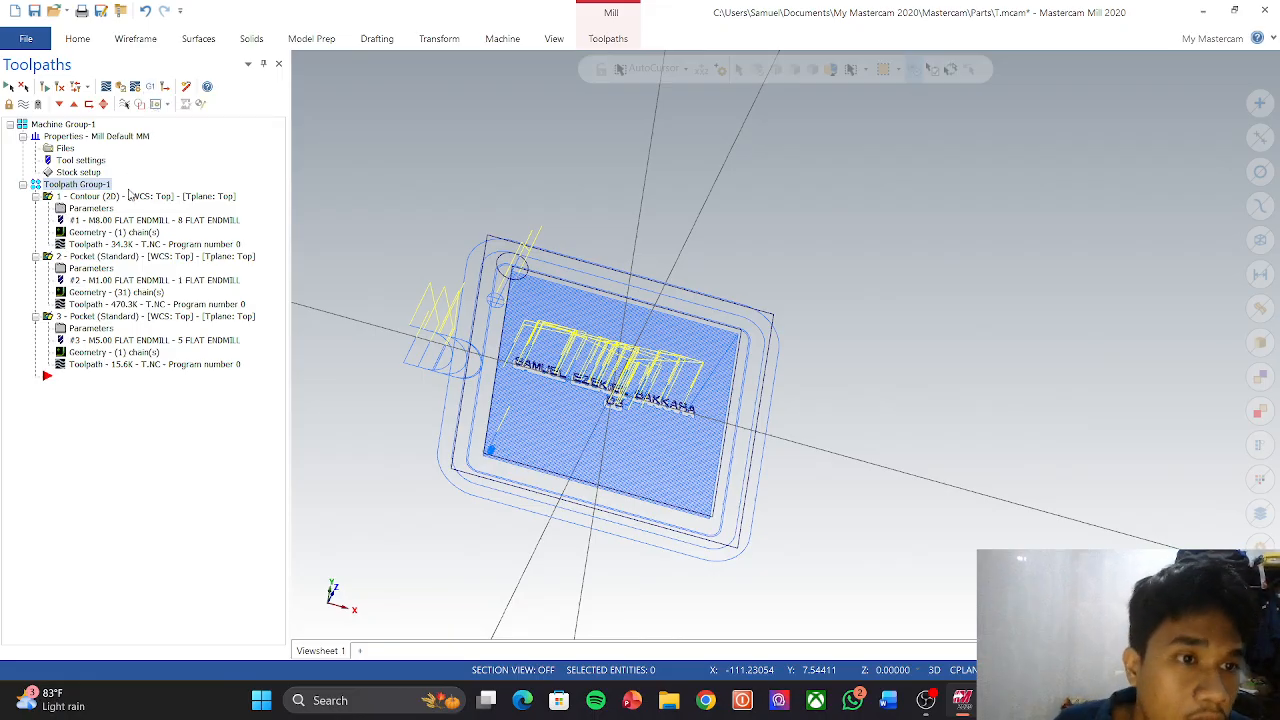
click(105, 197)
right_click(103, 199)
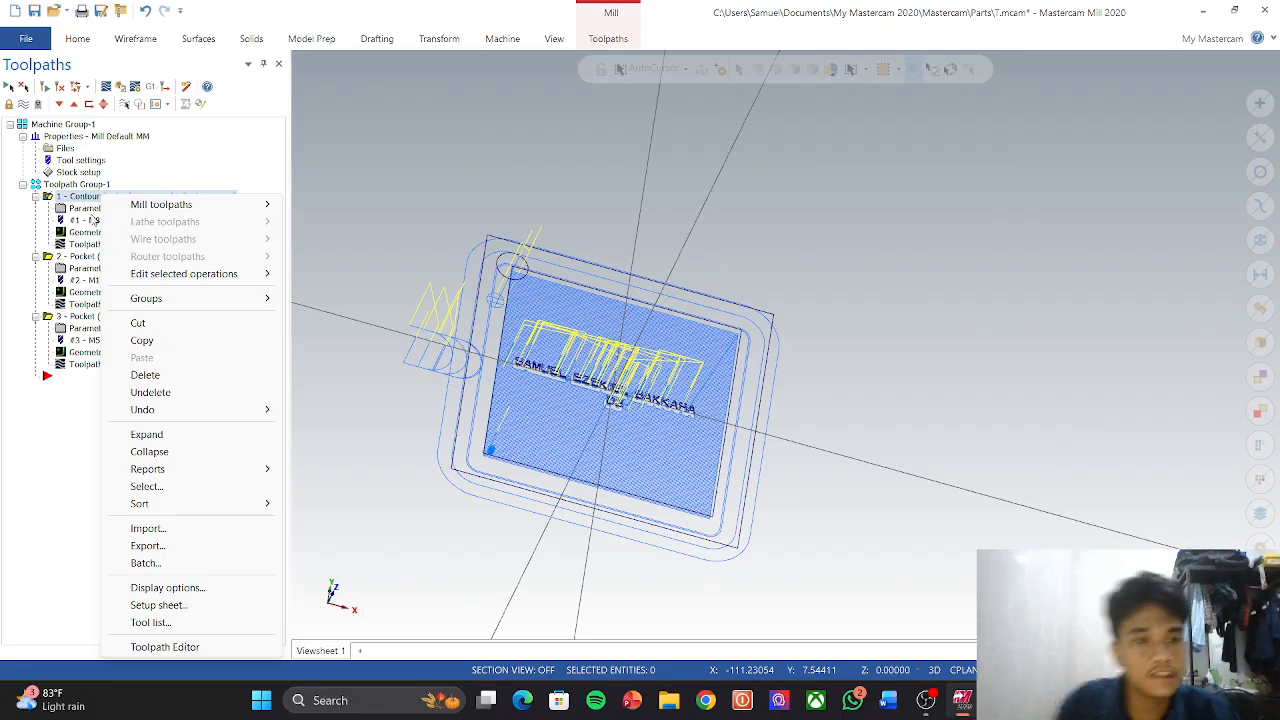
click(219, 122)
right_click(193, 197)
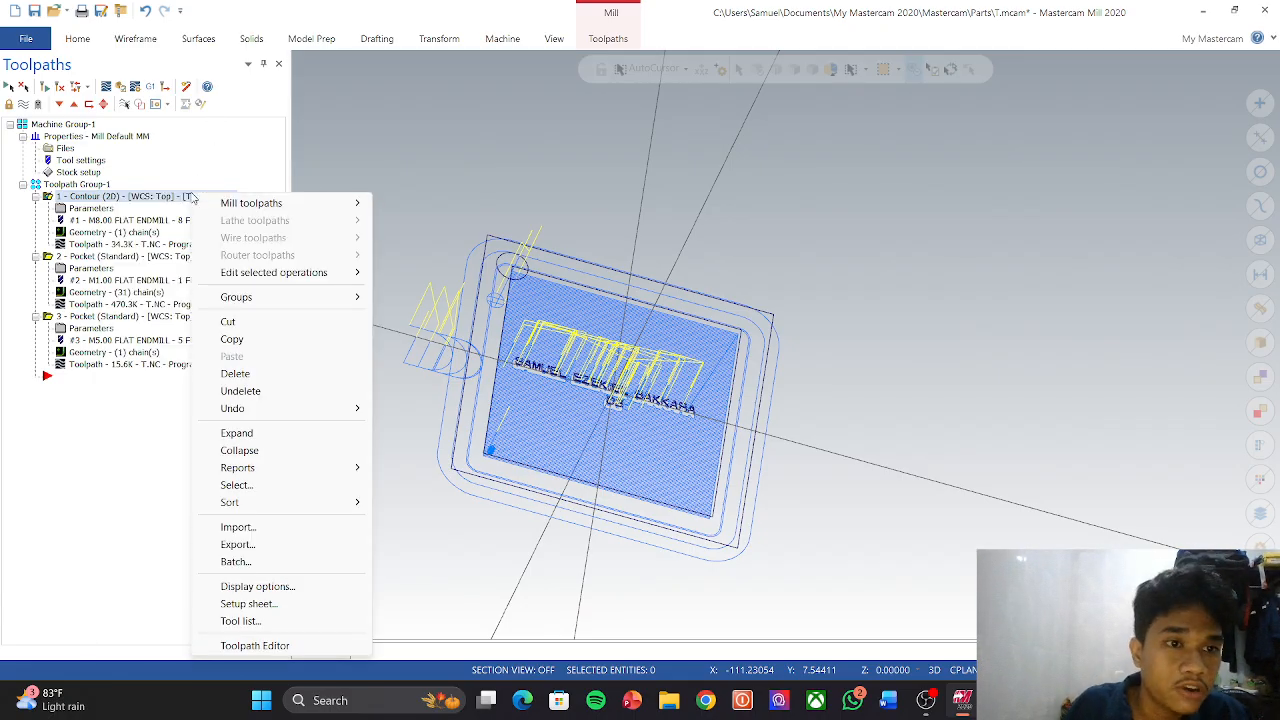
mouse_move(258, 292)
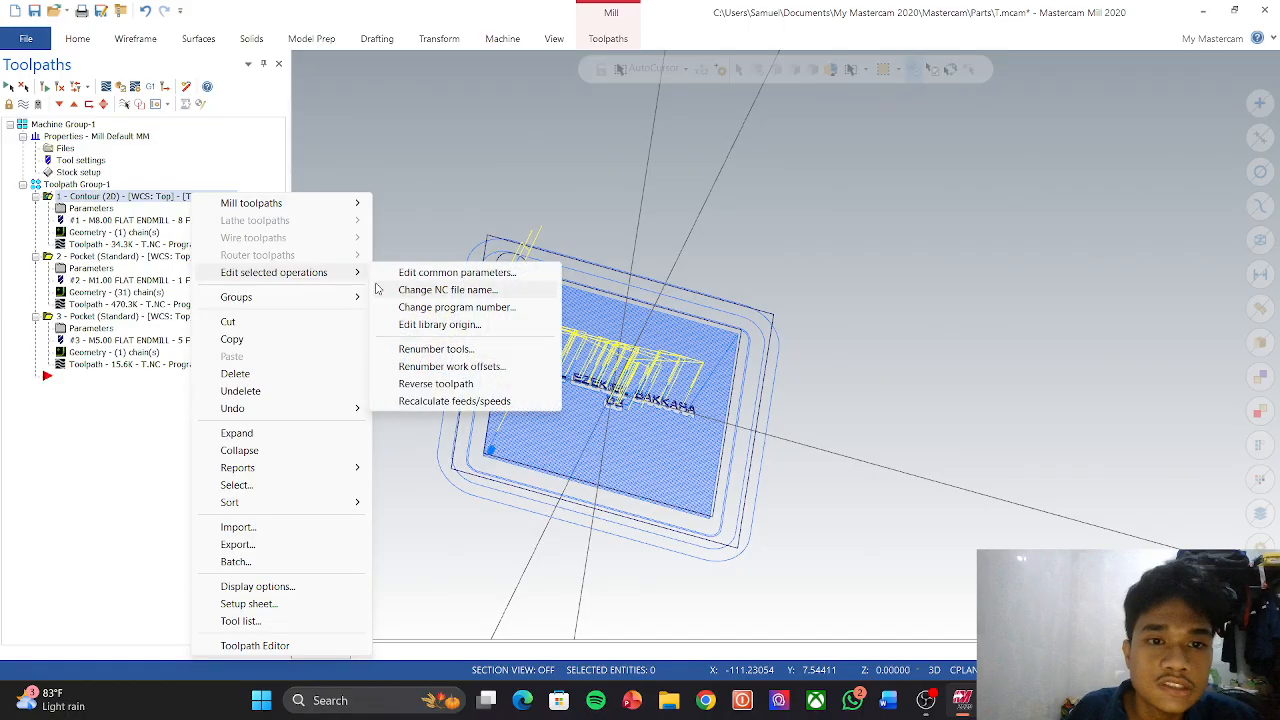
click(410, 290)
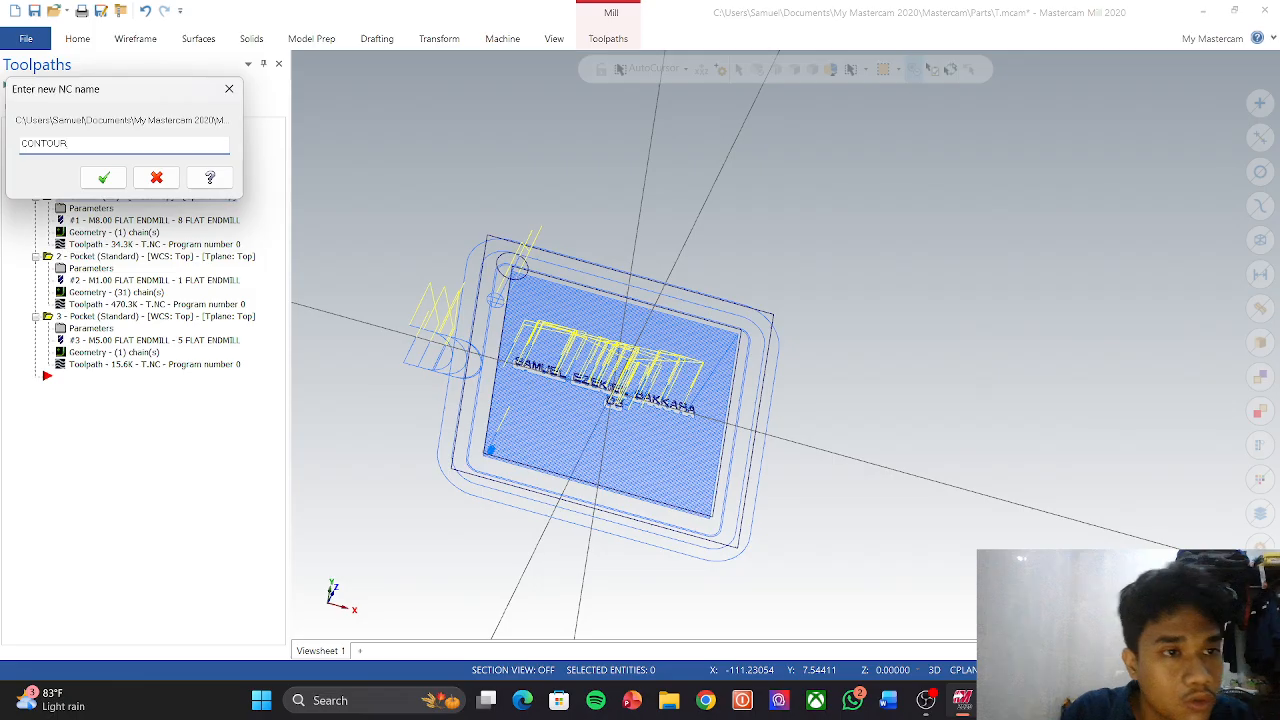
click(104, 178)
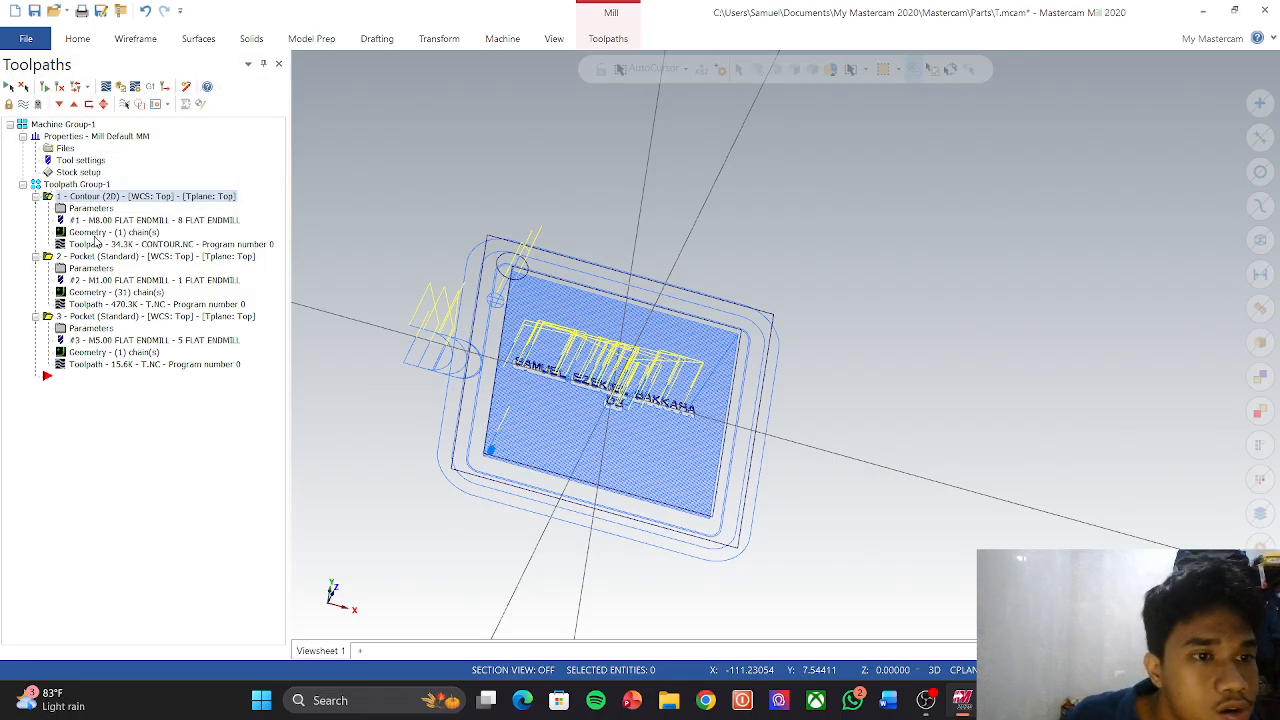
Step: Change operation 2's NC file name to CONTOUR
click(96, 258)
right_click(96, 258)
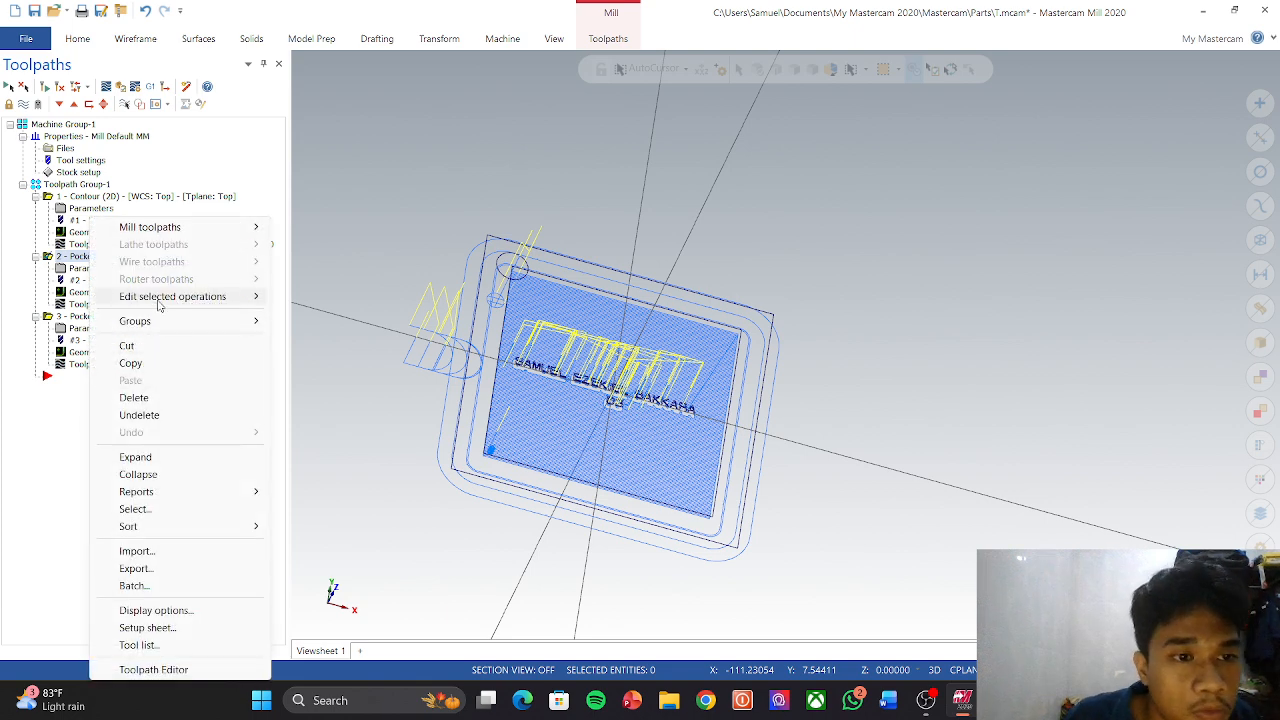
mouse_move(158, 306)
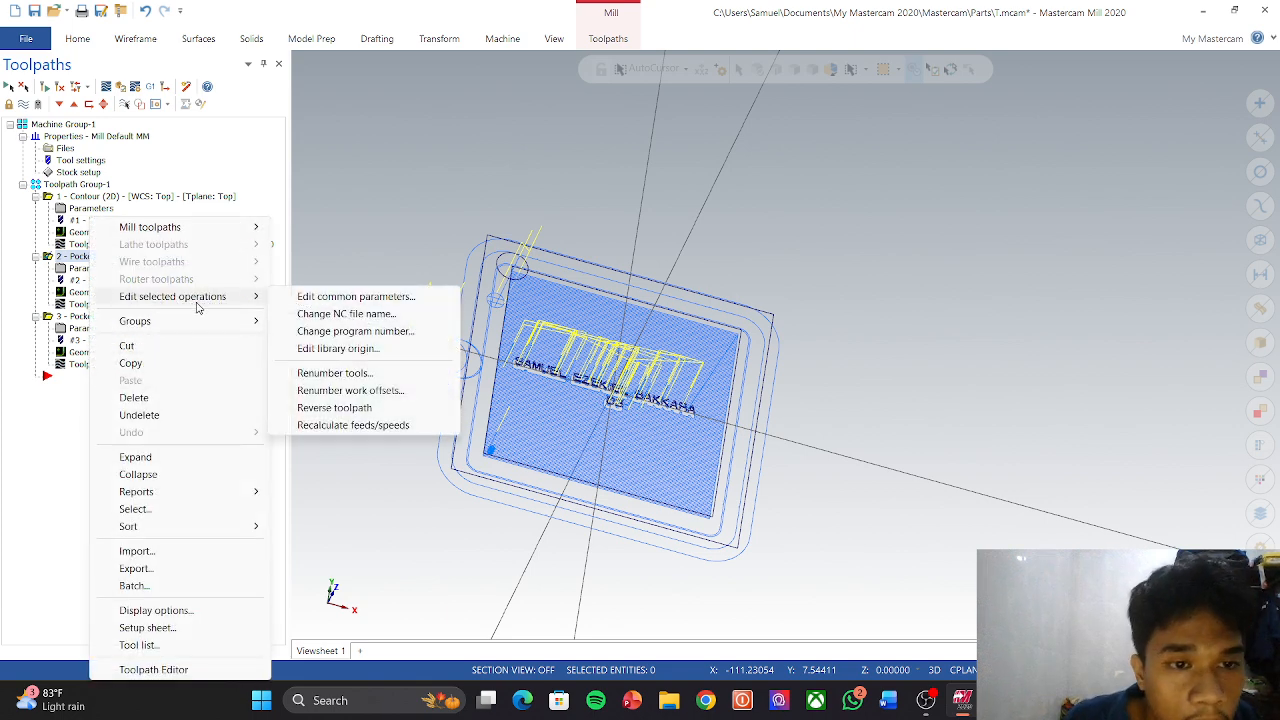
click(342, 314)
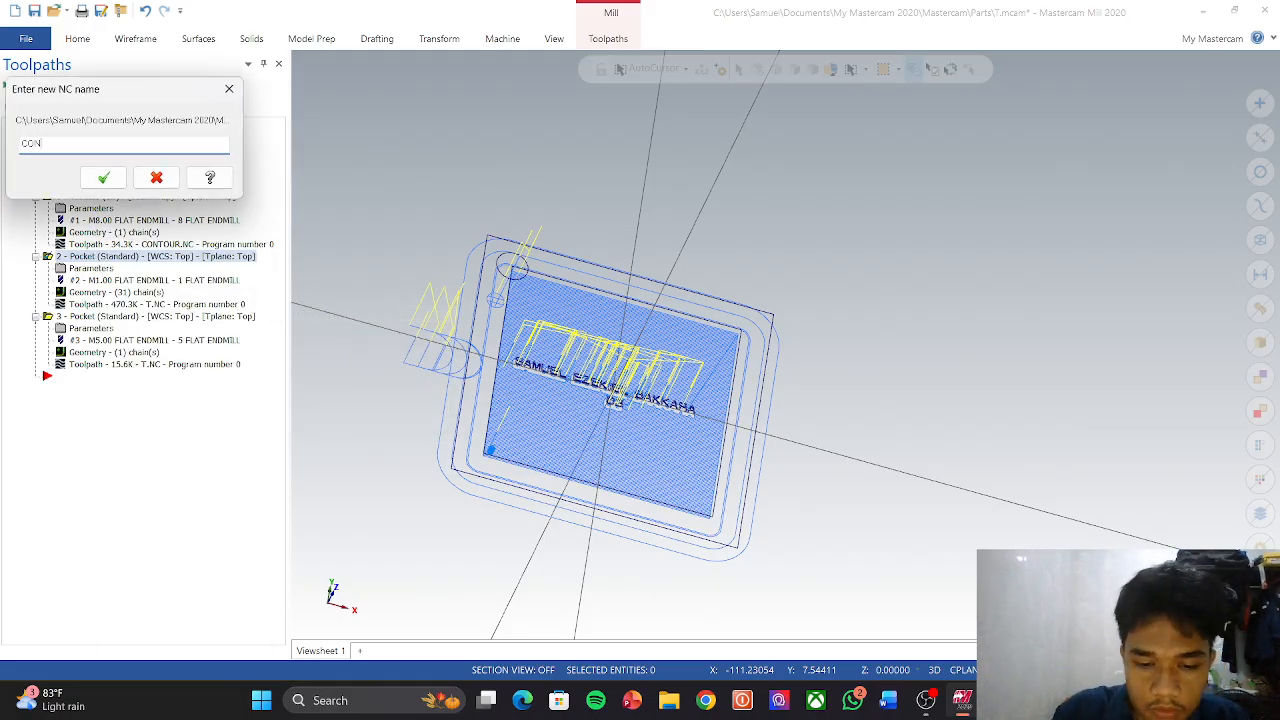
text(CONTOUR)
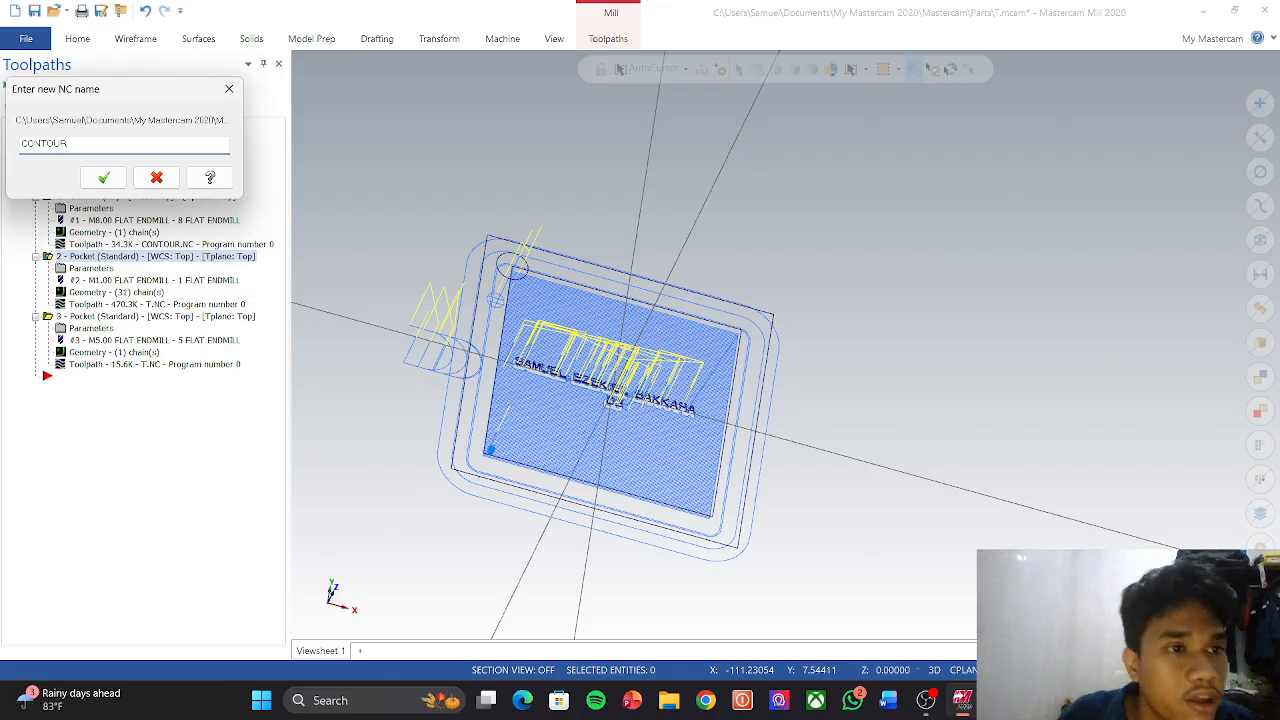
click(103, 177)
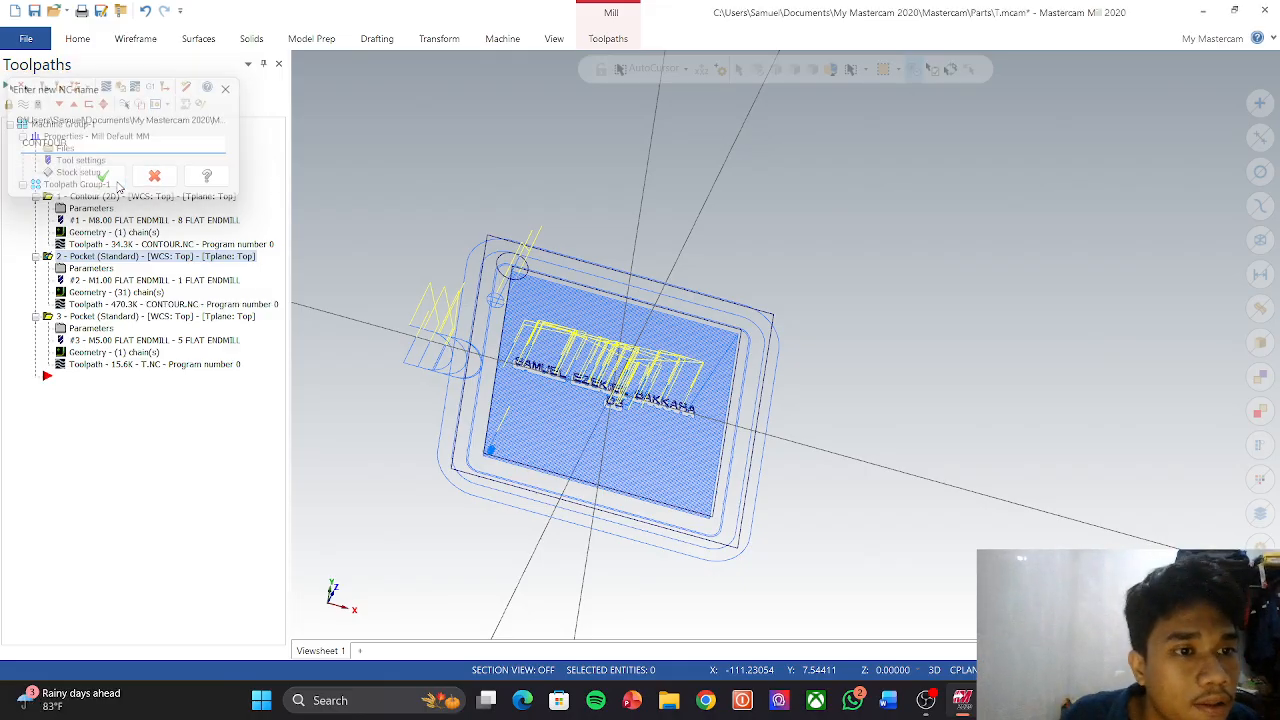
Step: Change operation 3's NC file name to CONTOUR
click(116, 316)
right_click(116, 316)
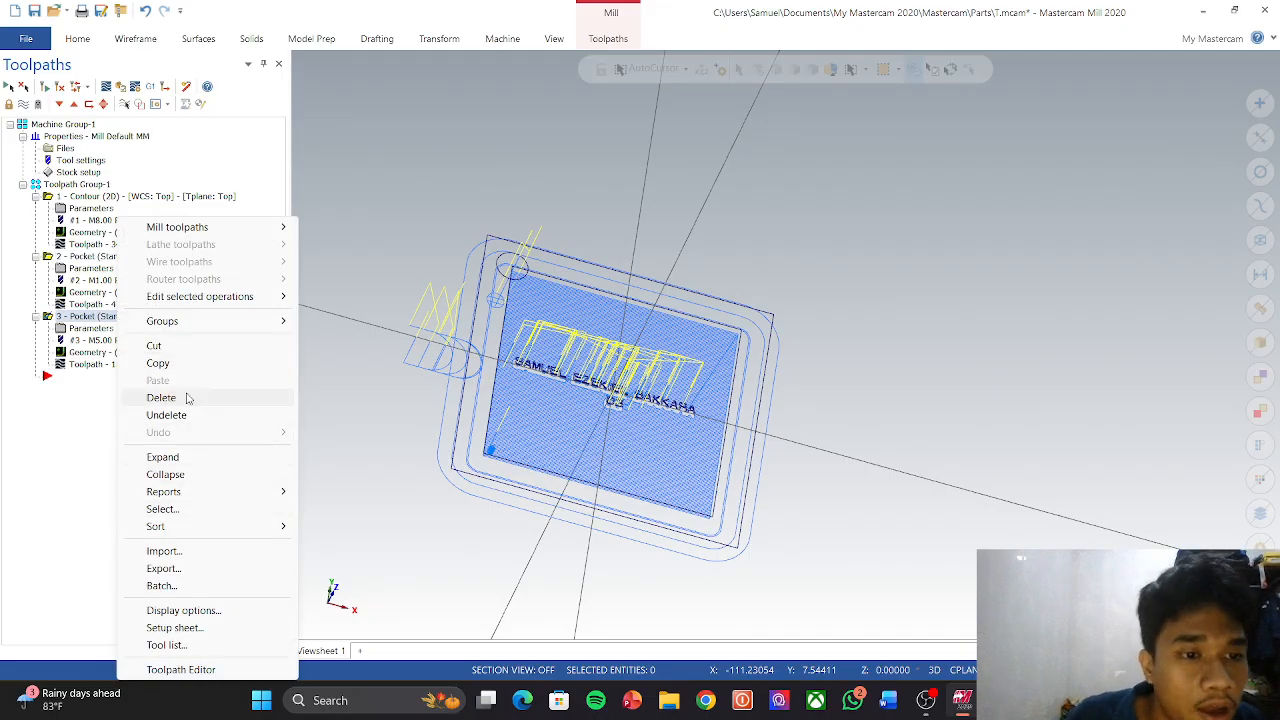
mouse_move(265, 296)
click(349, 313)
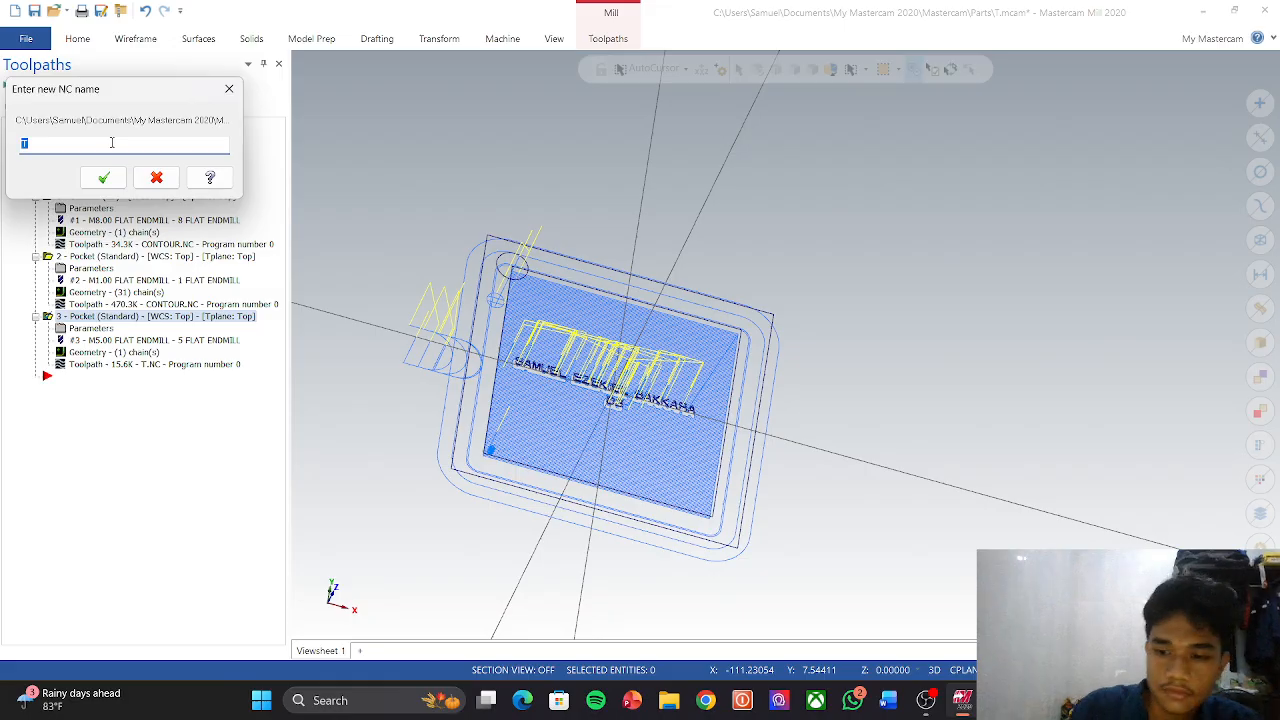
key(BackSpace)
text(CONTO)
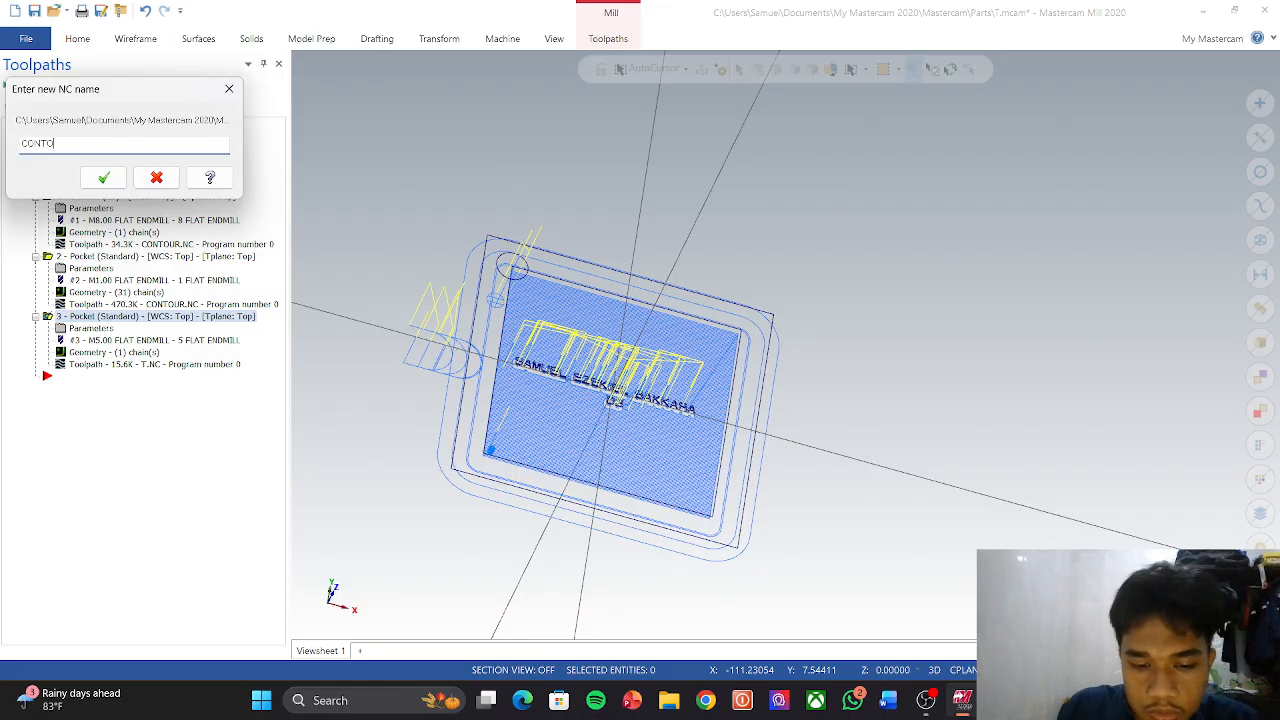
text(UR)
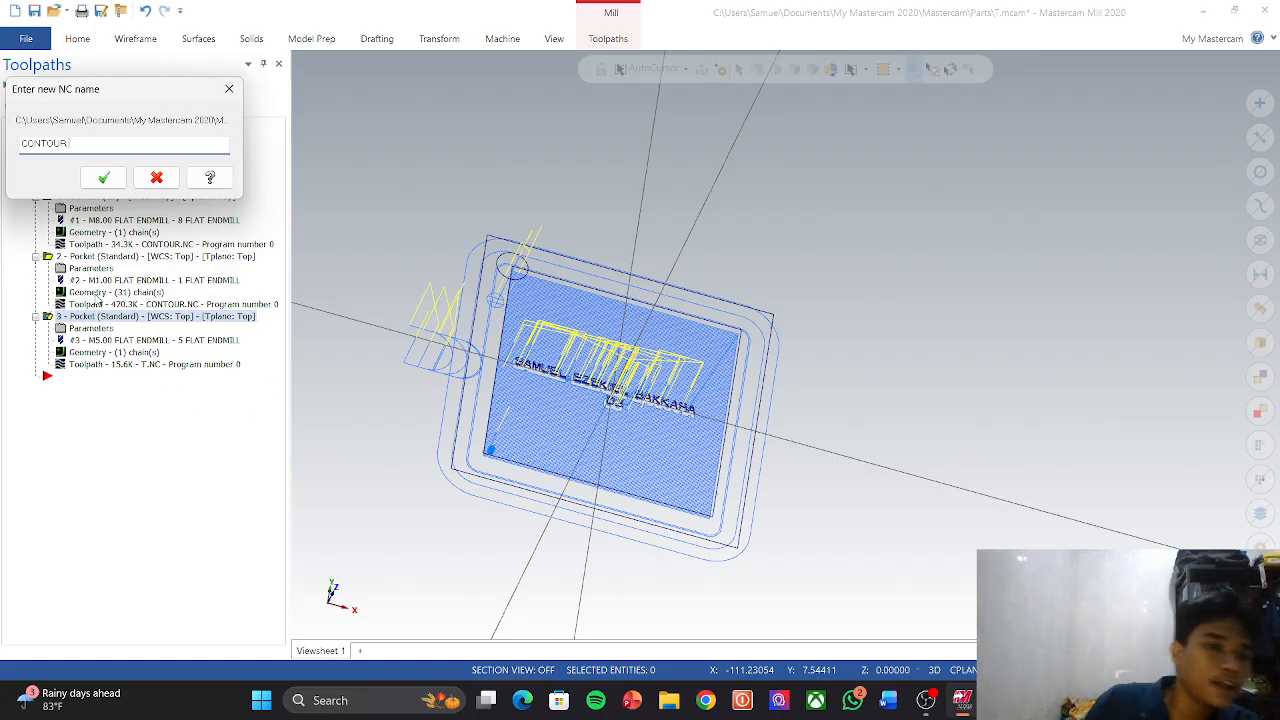
click(117, 182)
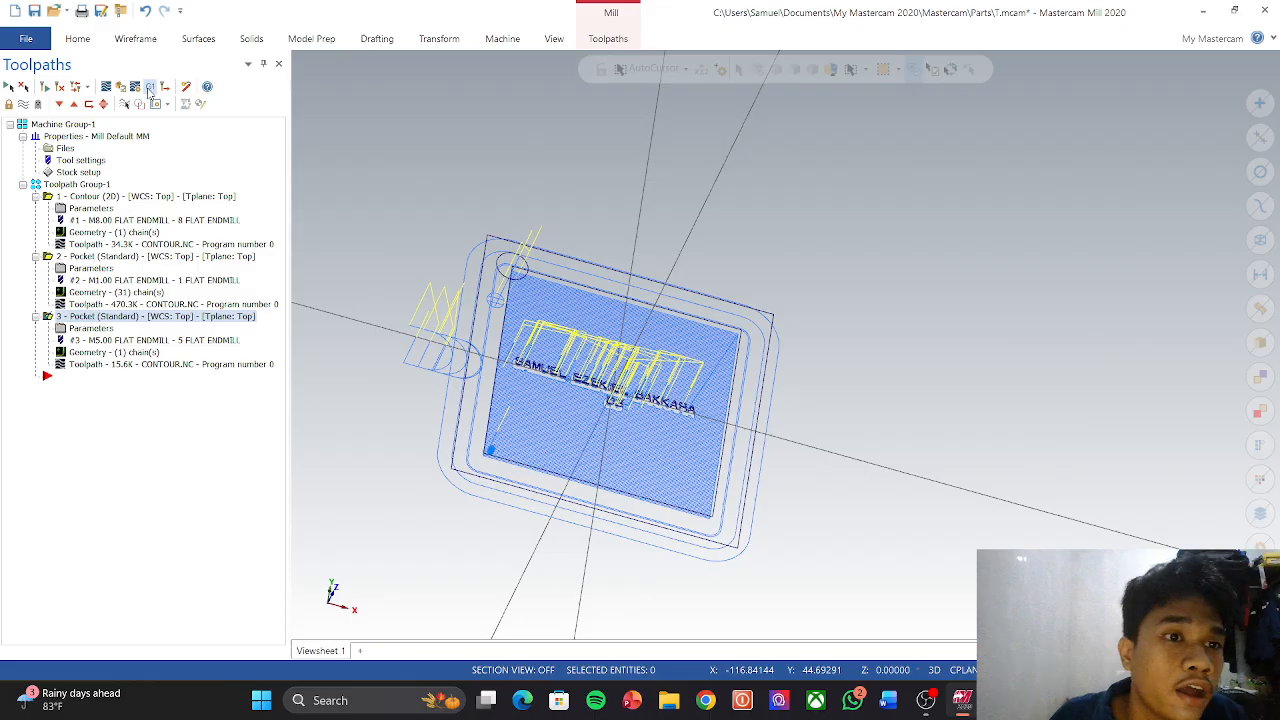
Step: Post all operations to G-code, accepting the default post-processing settings
click(150, 88)
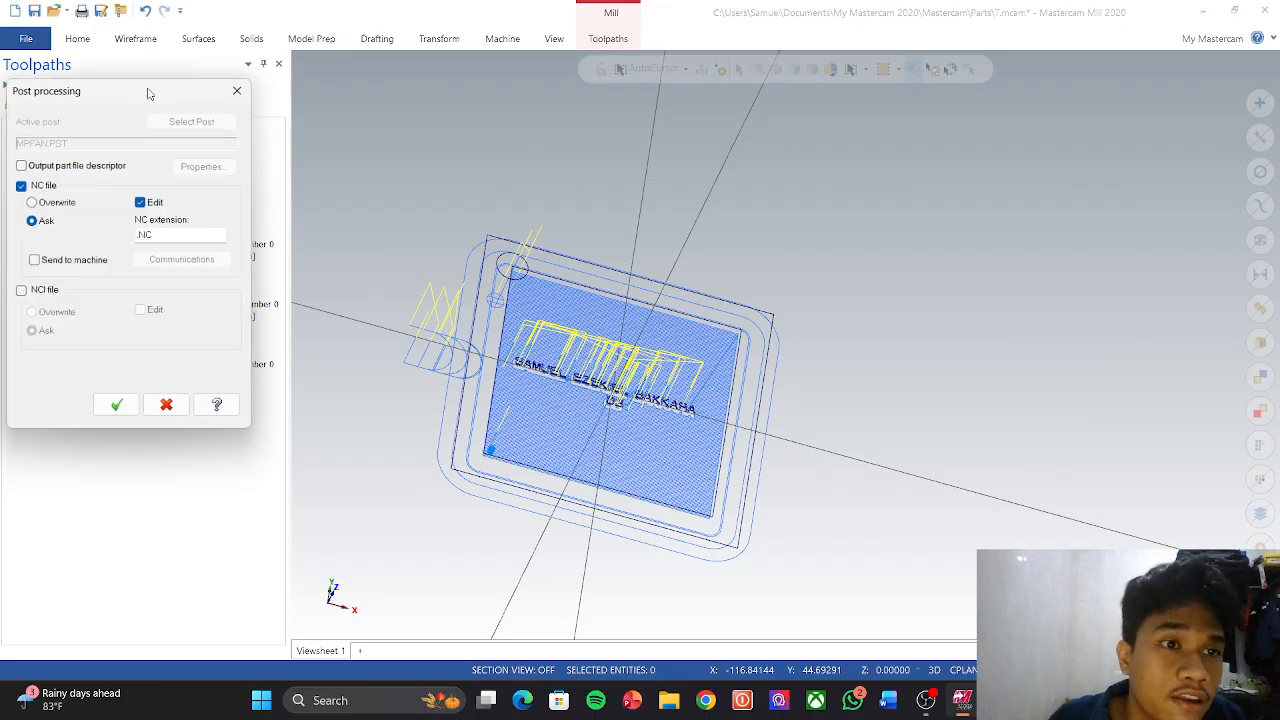
click(118, 406)
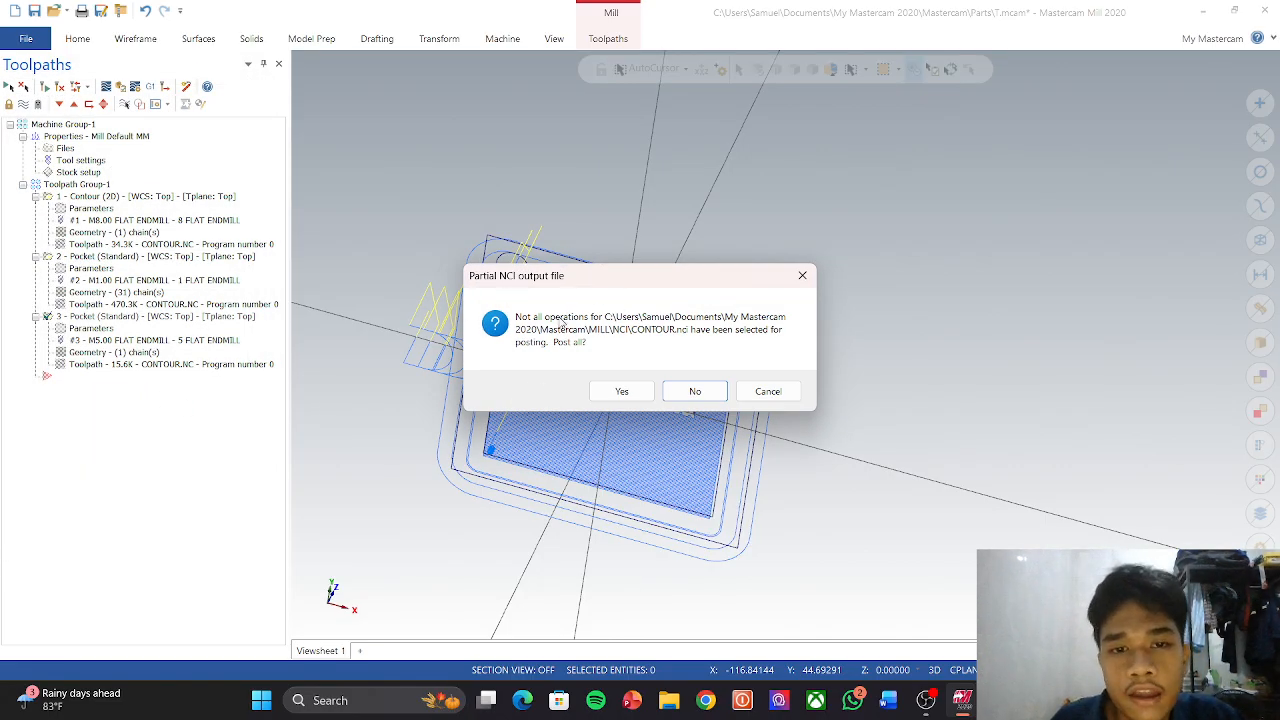
click(643, 399)
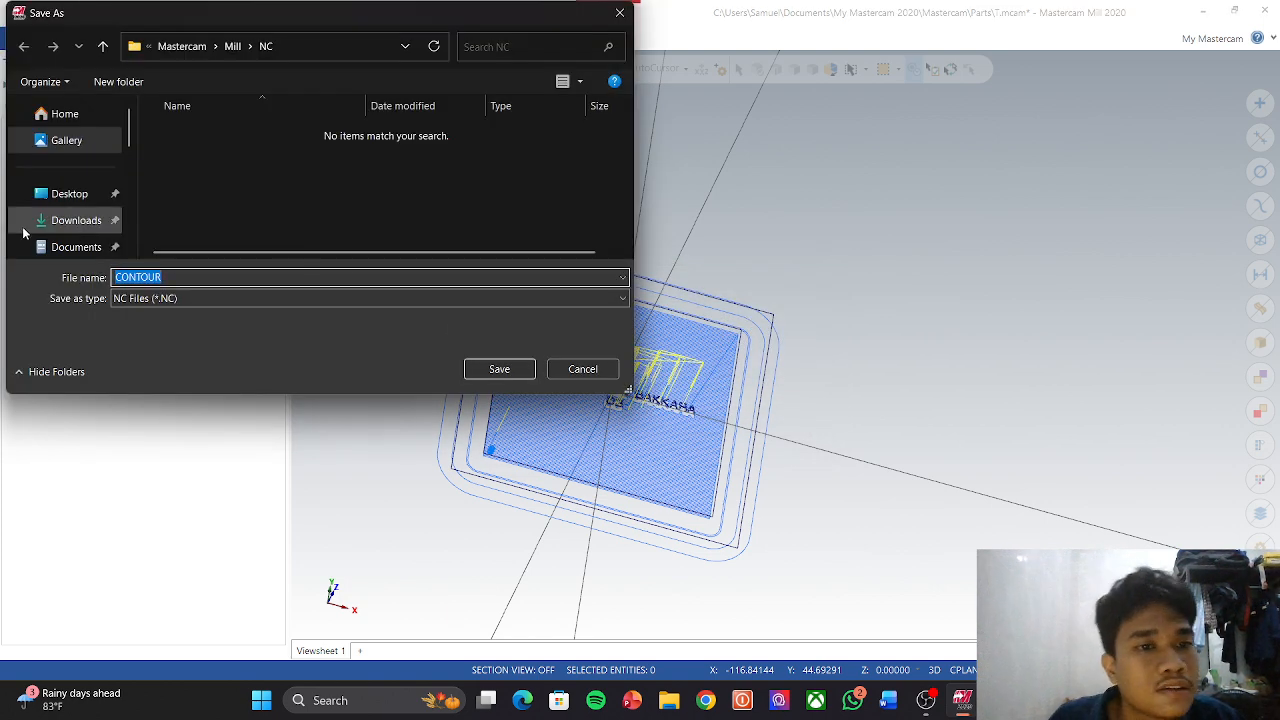
Step: Save the CONTOUR NC file into the cam folder under Documents
scroll(90, 165, down, 2)
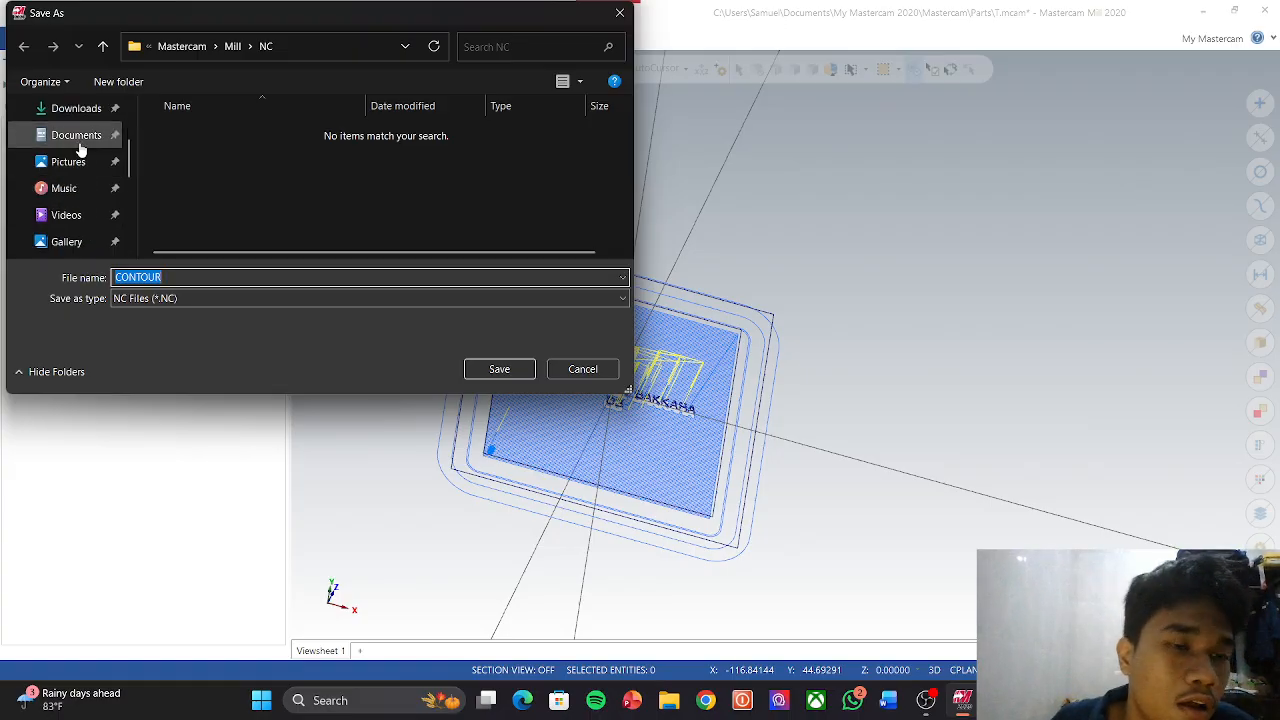
click(81, 140)
scroll(356, 201, down, 10)
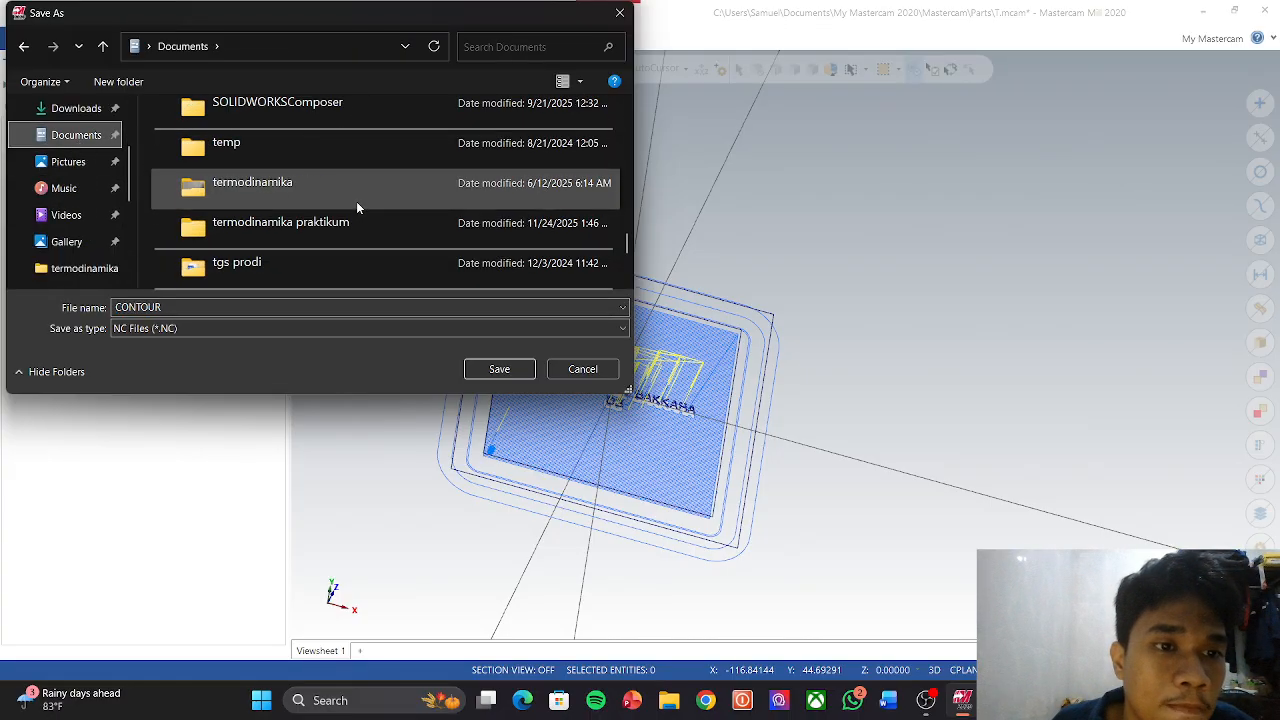
scroll(356, 201, down, 2)
click(478, 46)
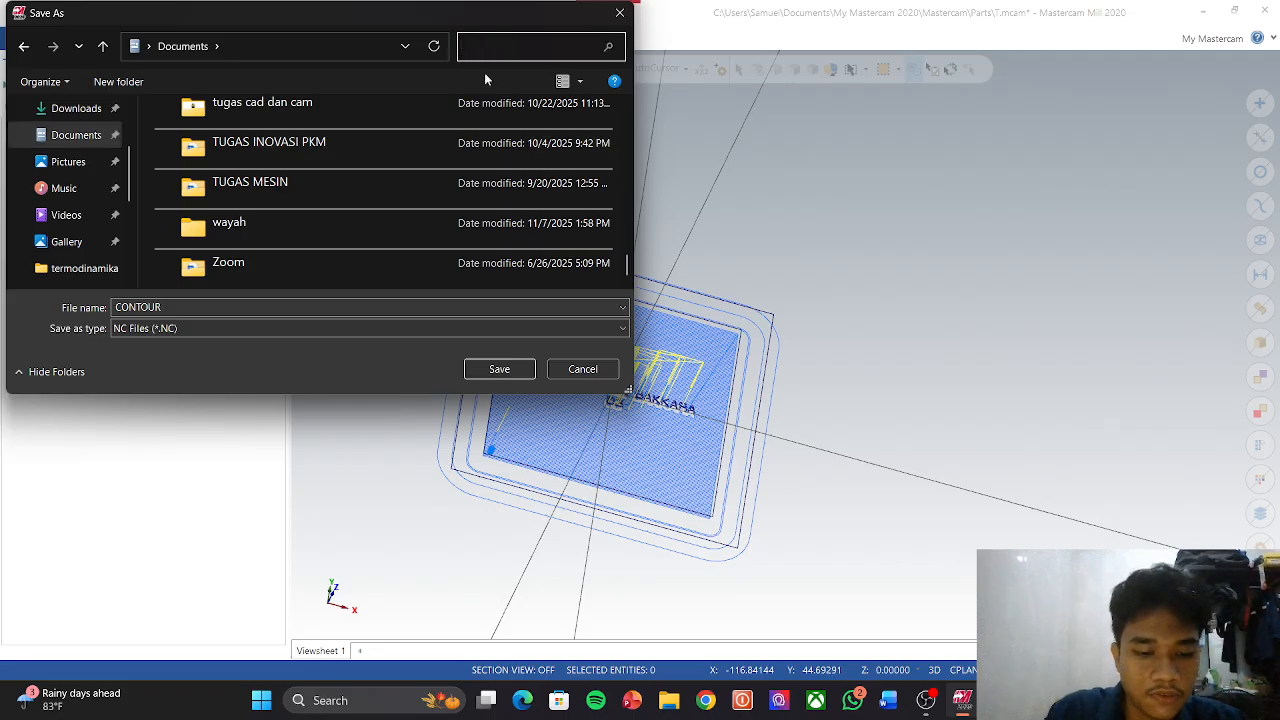
text(KA)
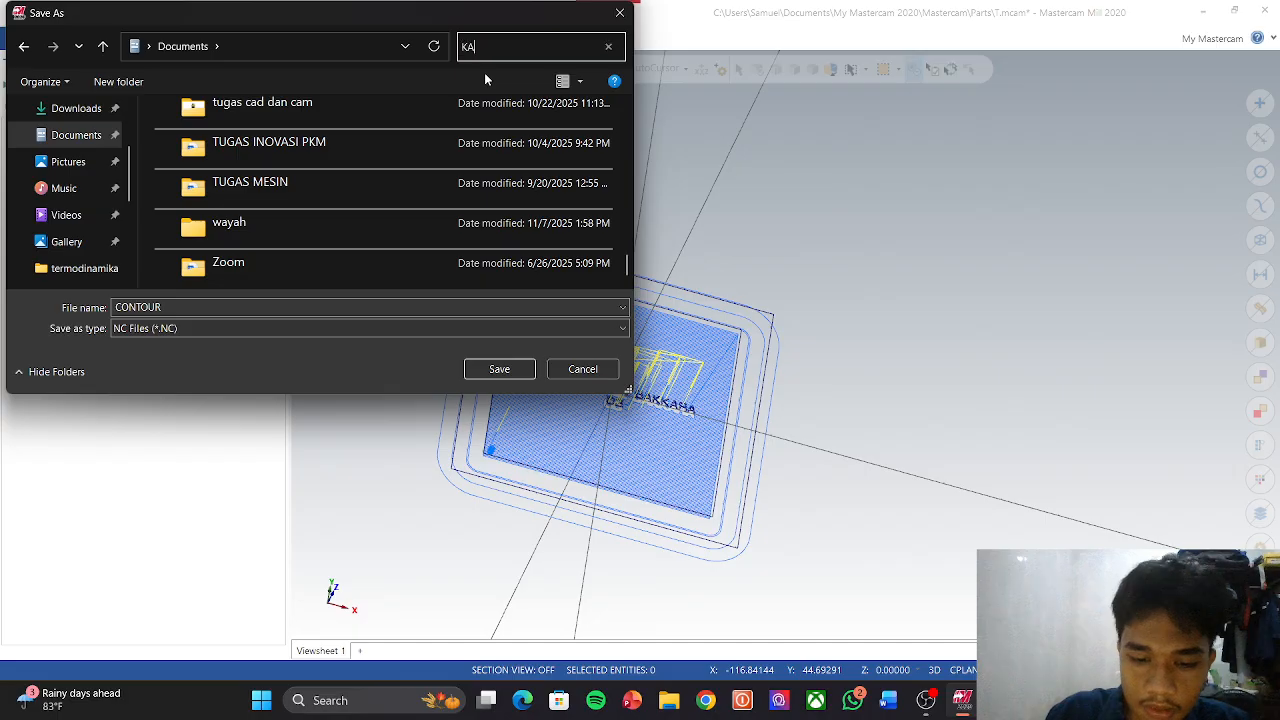
text(LAT)
key(BackSpace)
key(BackSpace)
key(BackSpace)
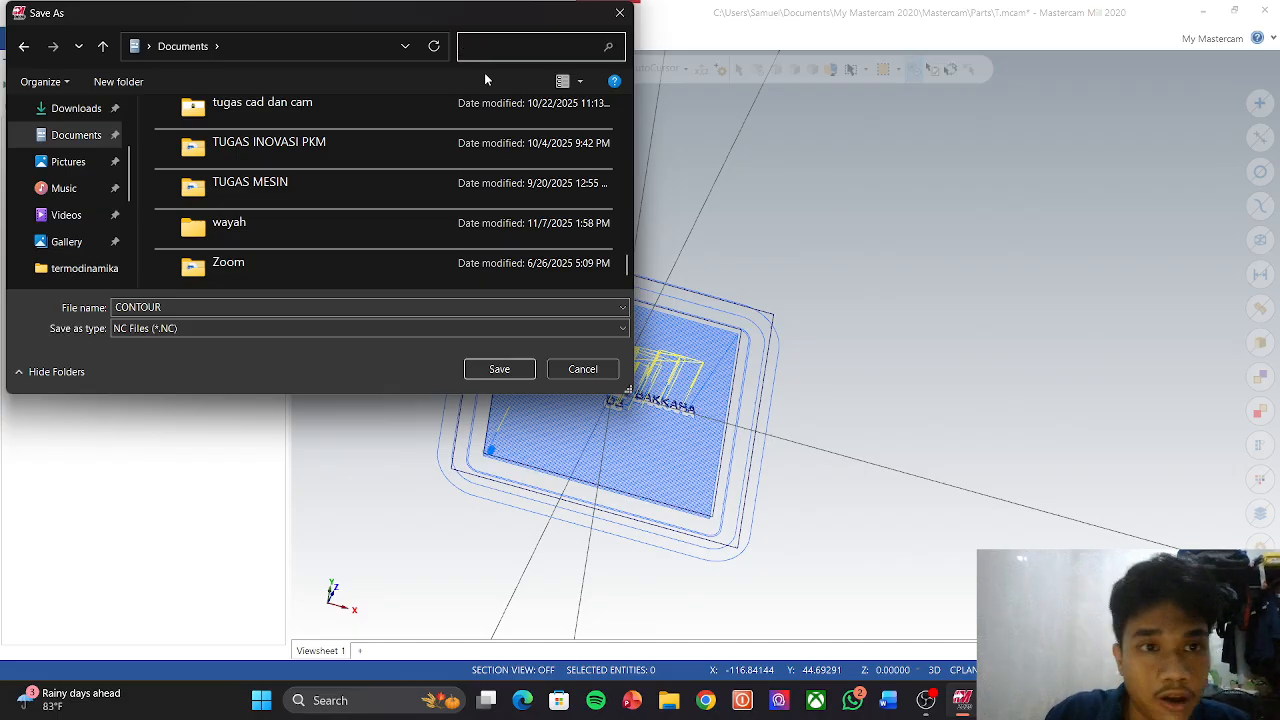
text(CAM)
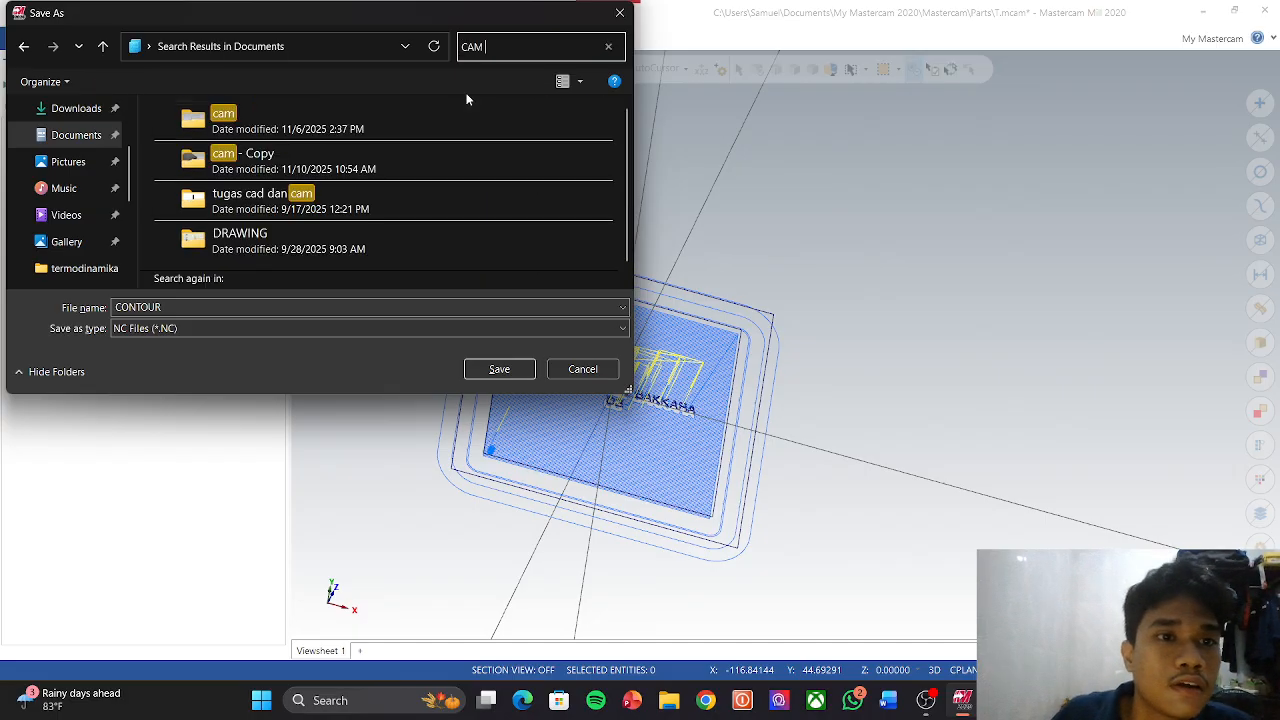
double_click(426, 107)
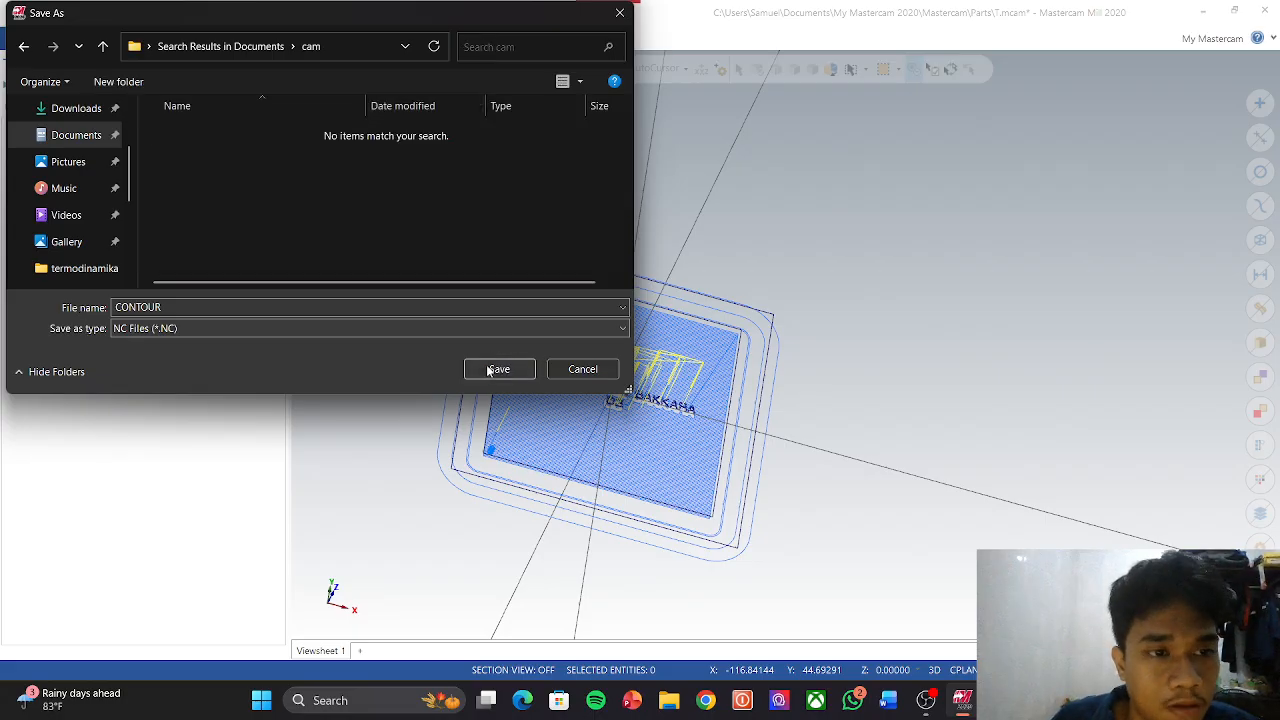
click(500, 369)
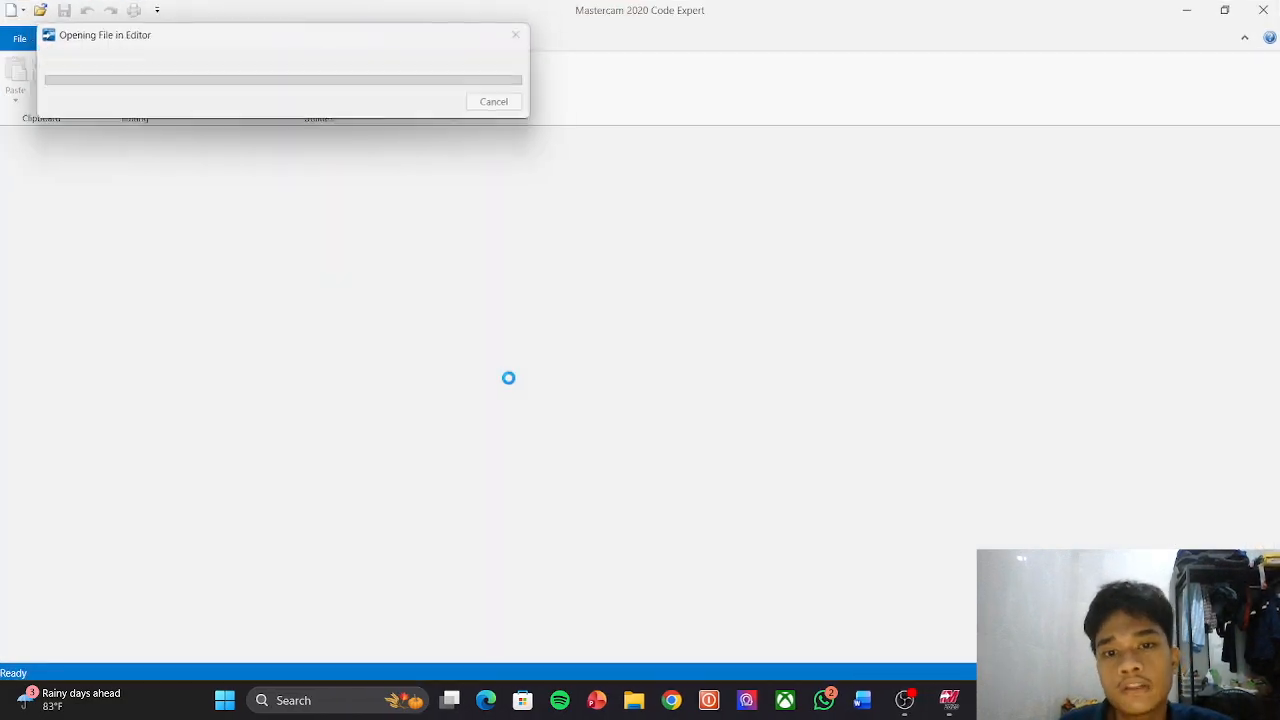
Step: Scroll through the CONTOUR.NC G-code in Code Expert, then switch to OBS Studio
scroll(163, 269, down, 2)
scroll(242, 303, up, 3)
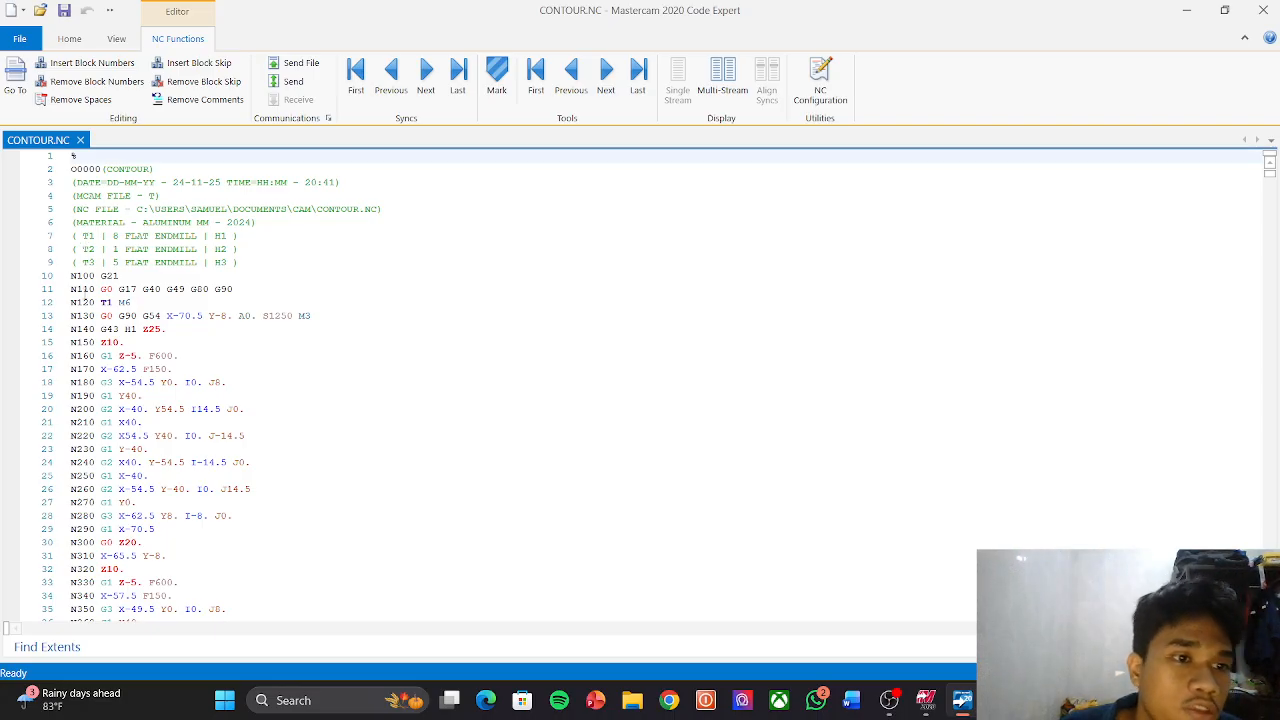
scroll(102, 306, down, 4)
scroll(314, 340, down, 7)
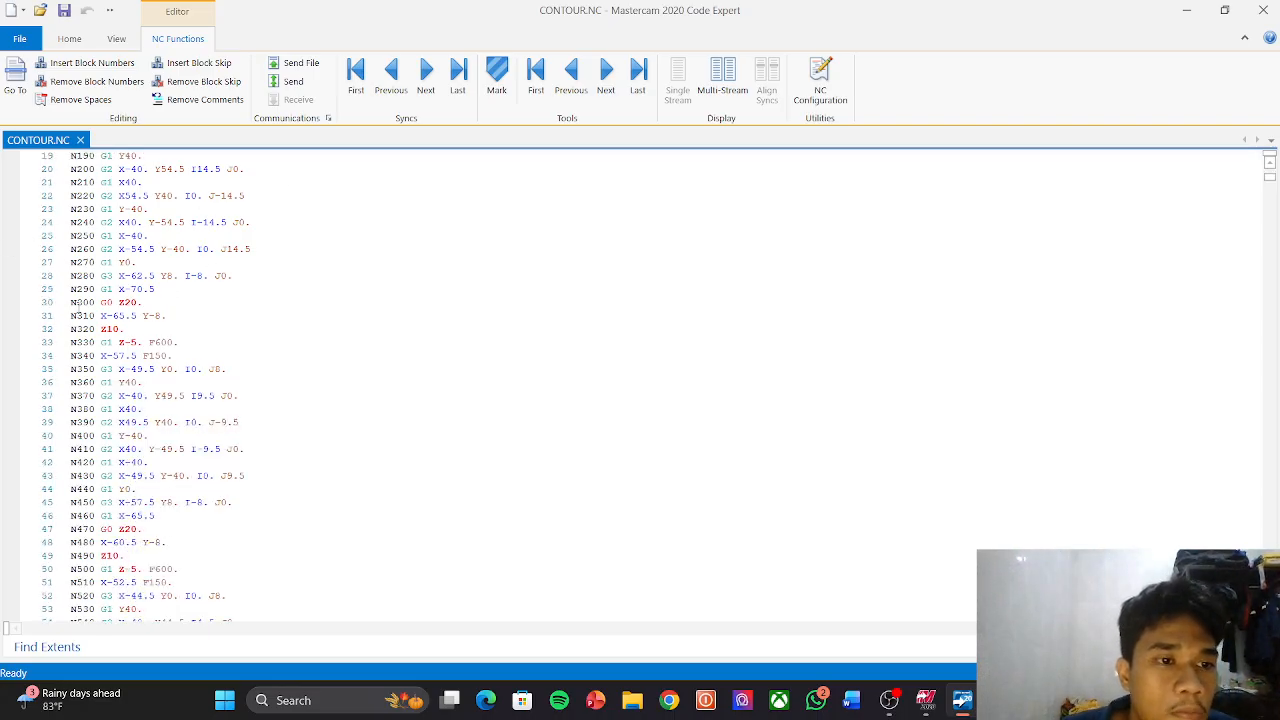
scroll(150, 377, up, 8)
scroll(165, 372, up, 3)
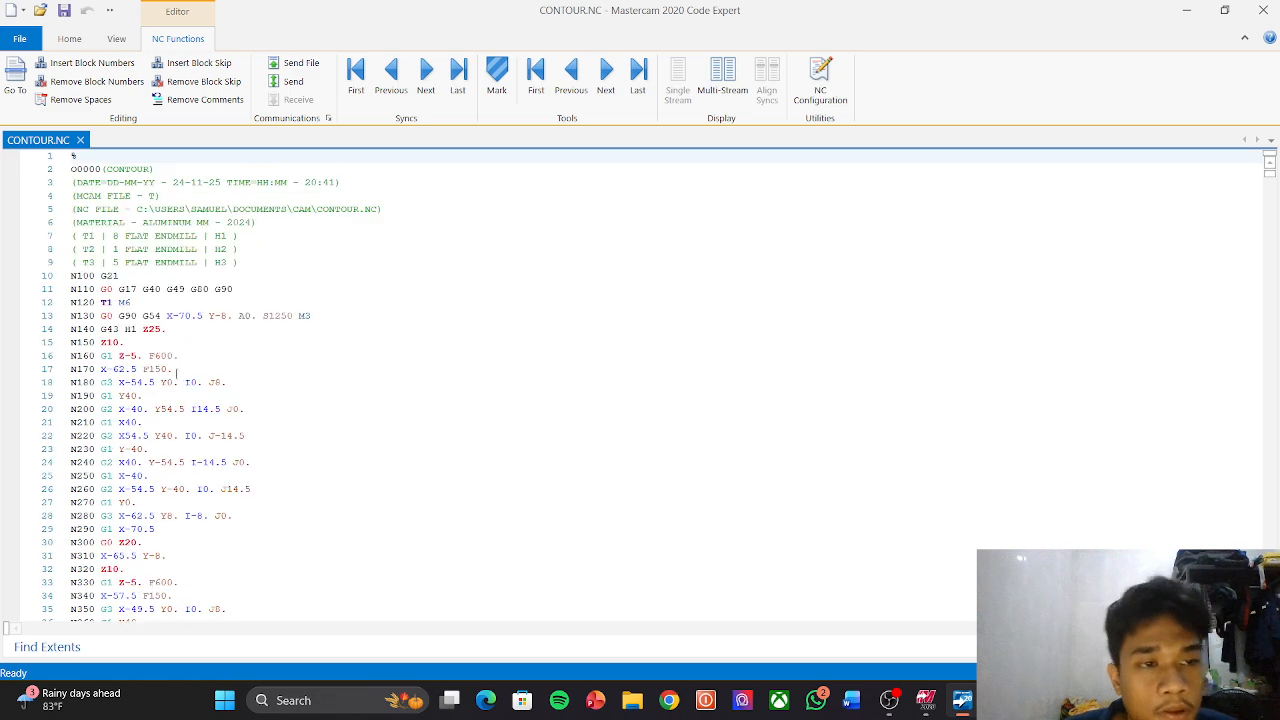
scroll(168, 347, down, 3)
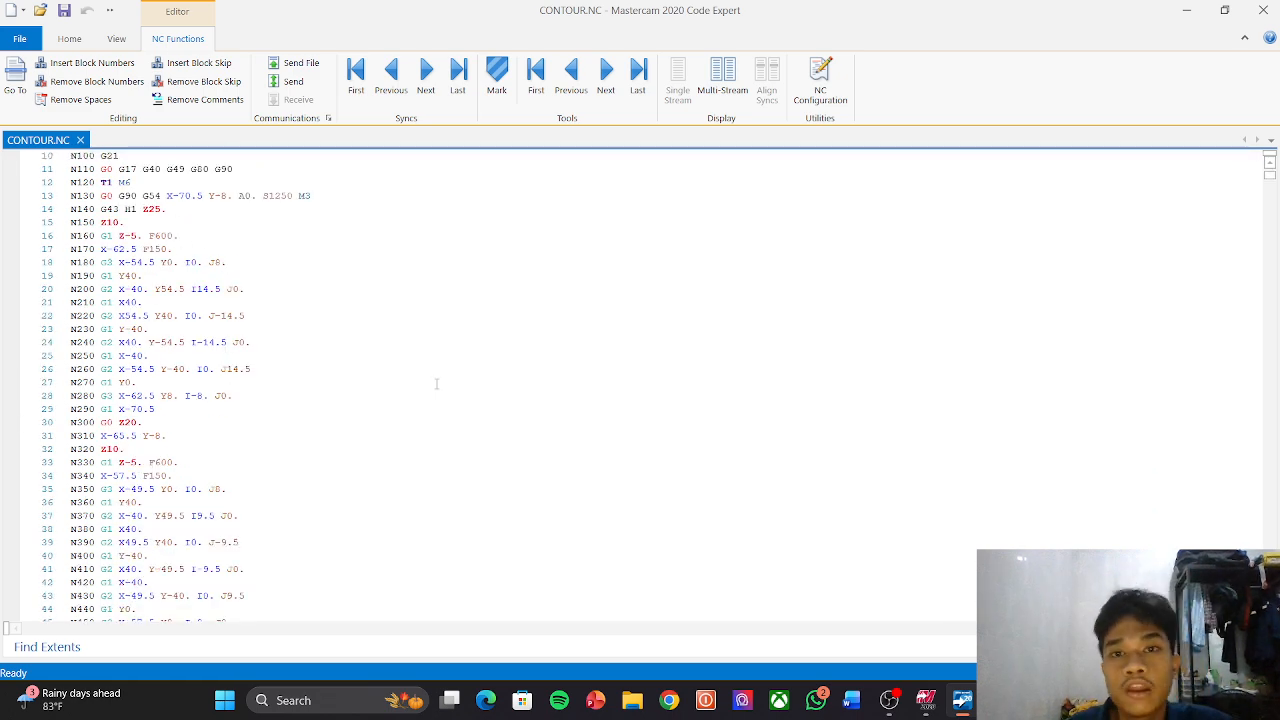
scroll(340, 183, up, 3)
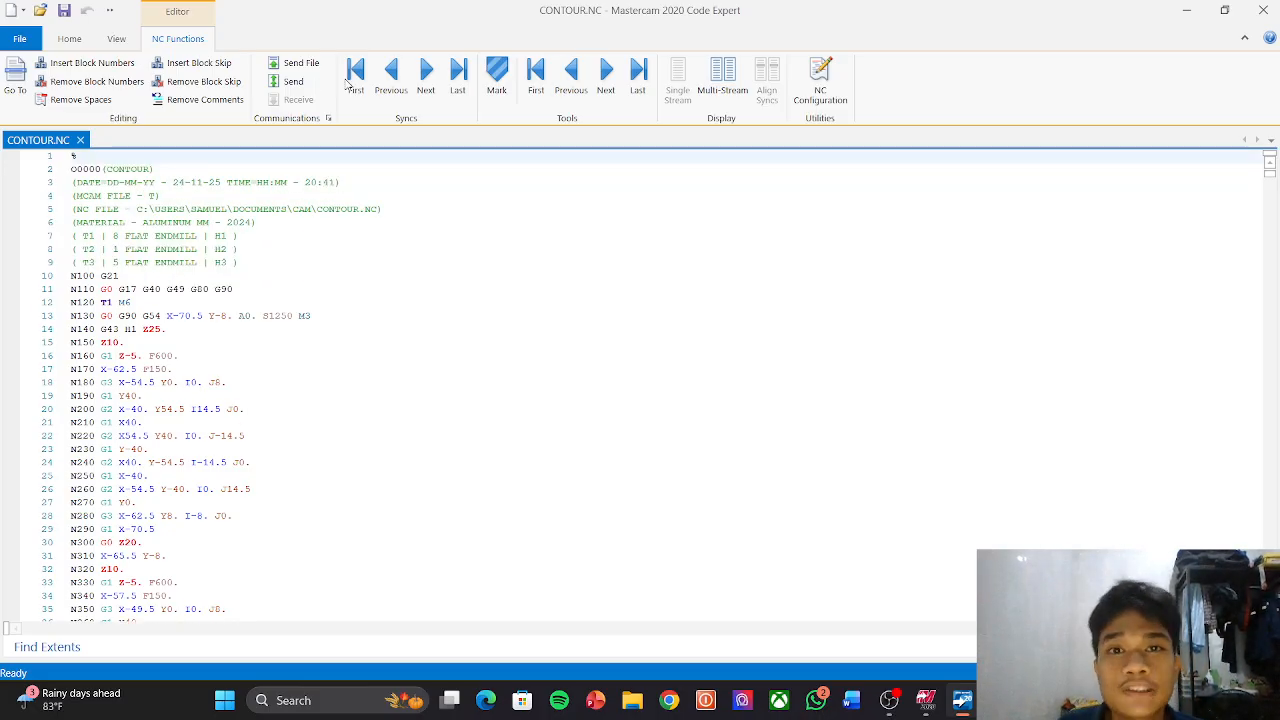
mouse_move(890, 699)
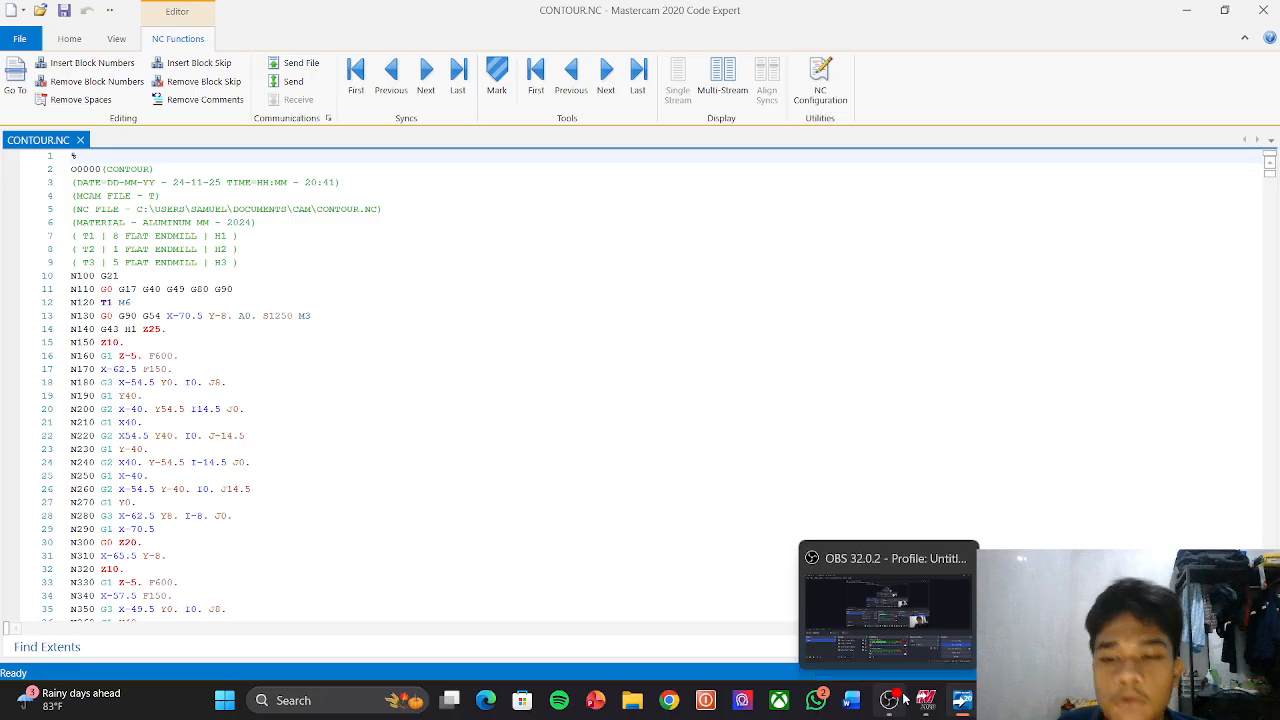
click(904, 637)
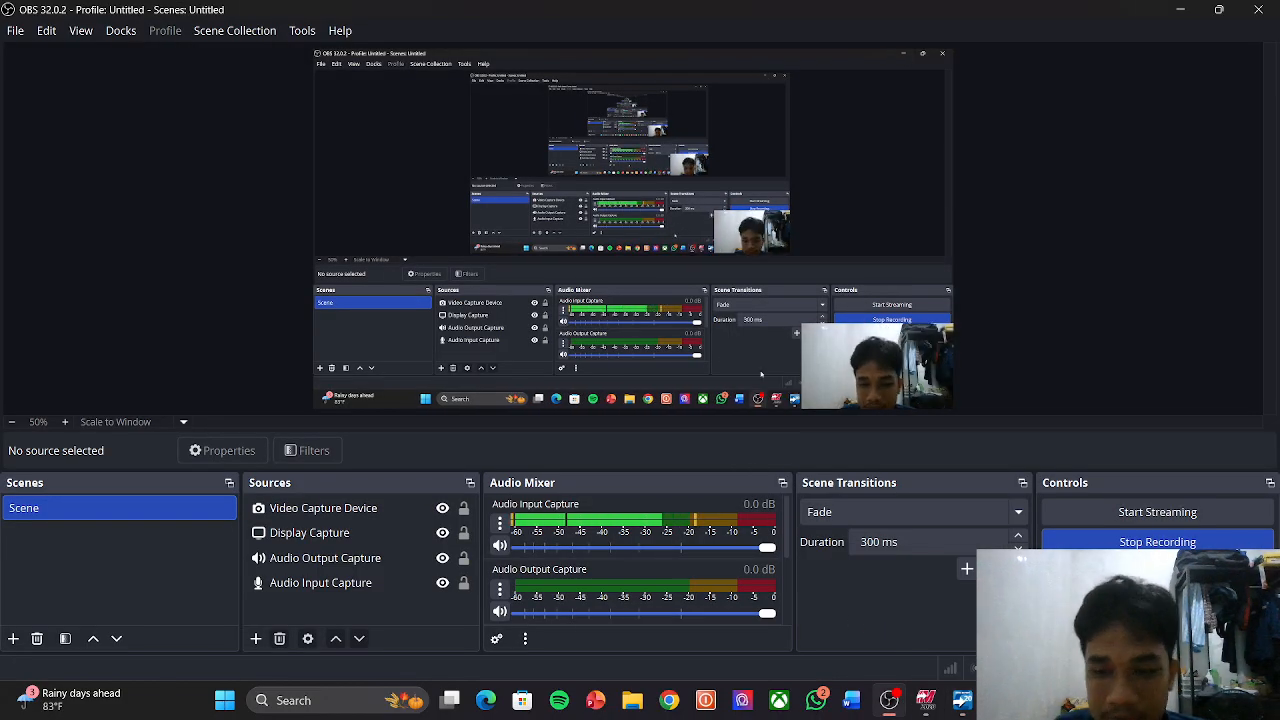